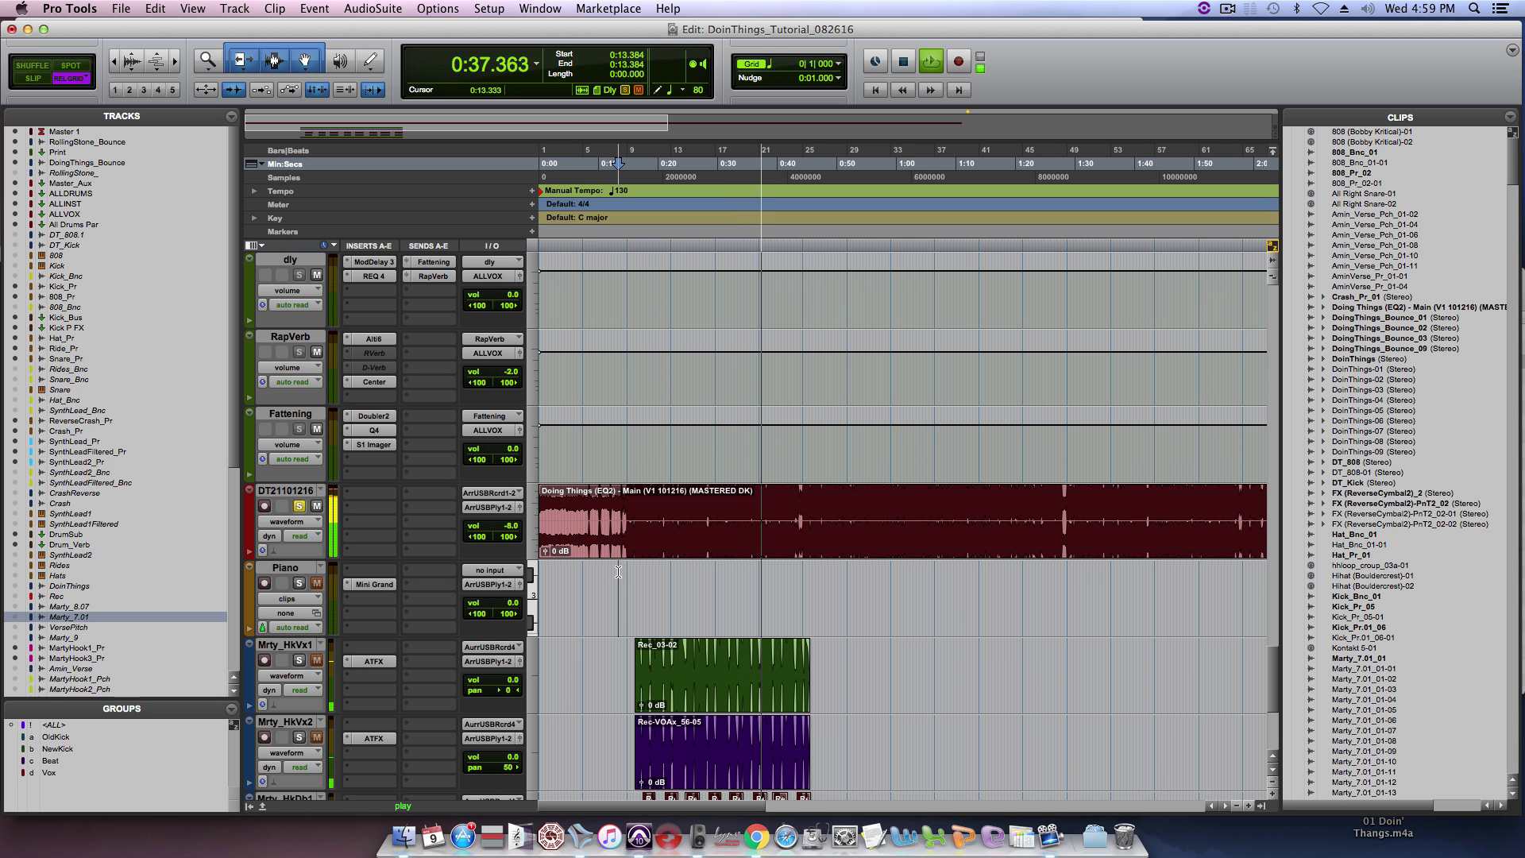
# Step: Right-click Chrome's Dock icon to bring up its quit options
pyautogui.rightClick(762, 830)
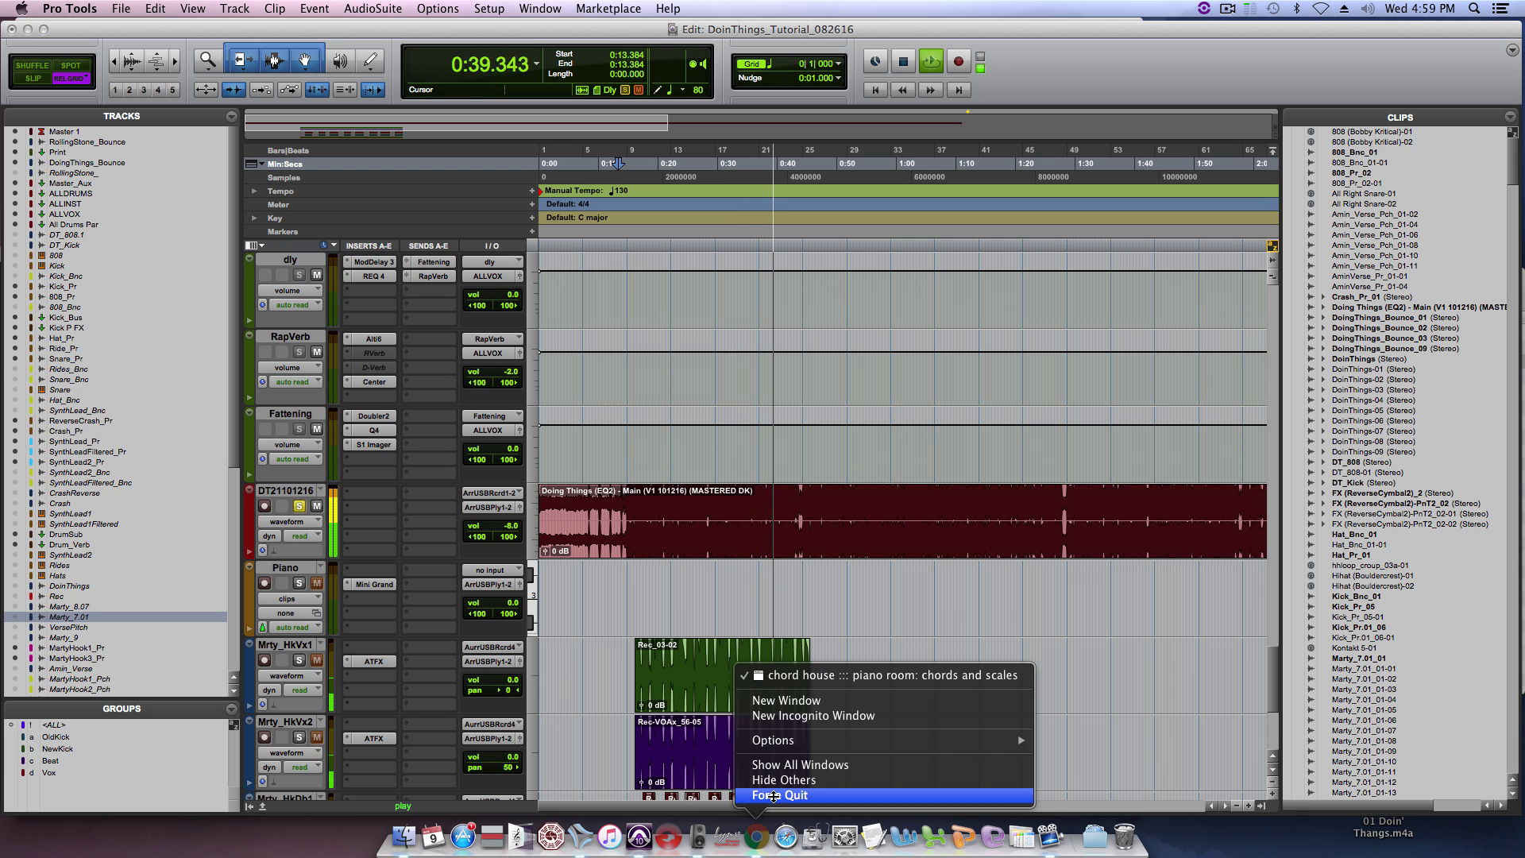
# Step: Force-quit Chrome, stop playback, and open the Piano track's Mini Grand plugin
pyautogui.click(779, 794)
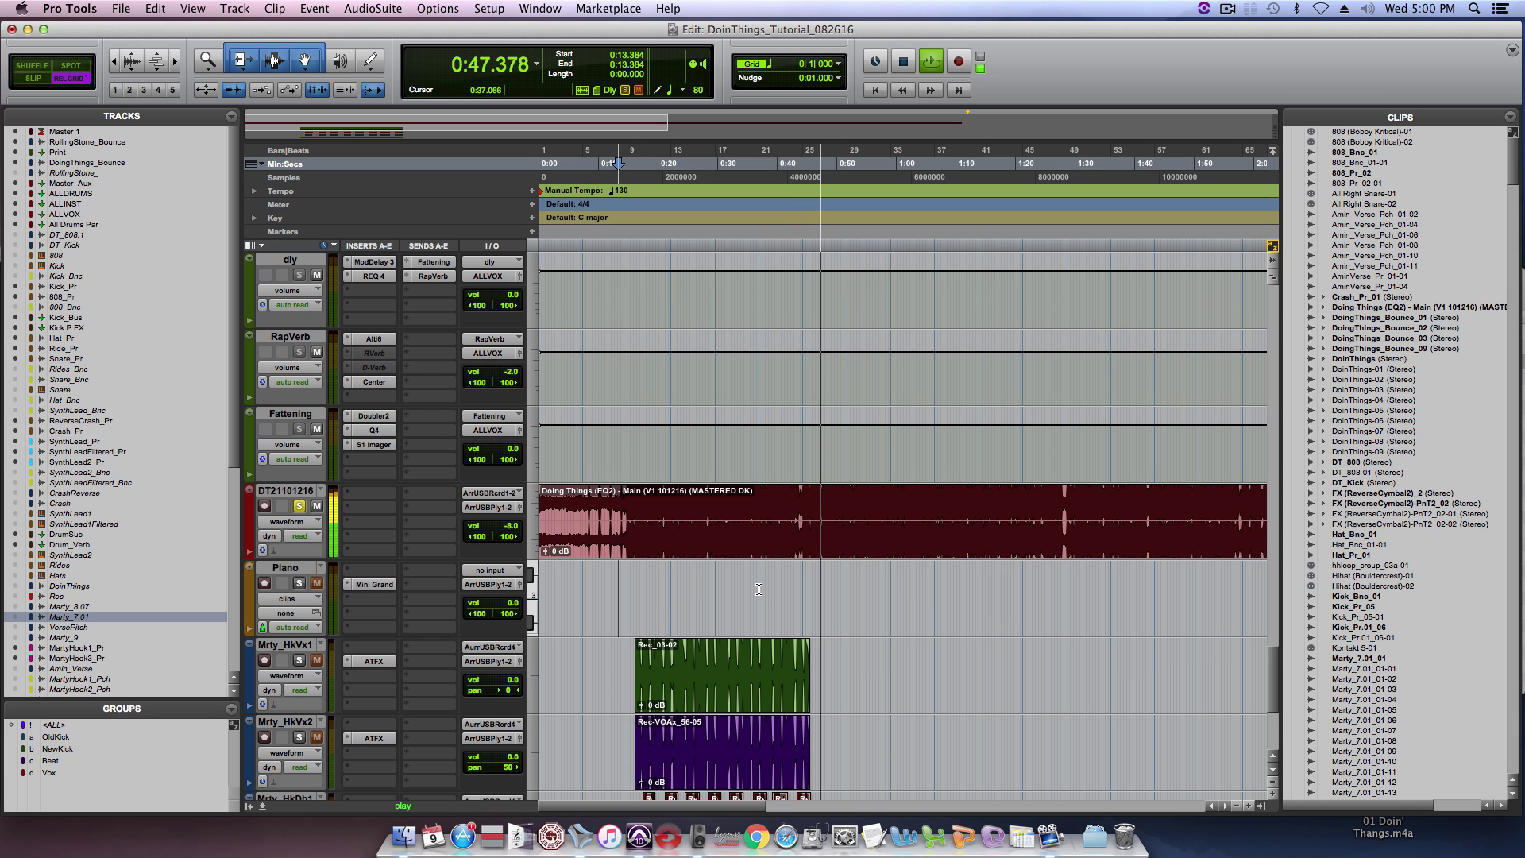
pyautogui.press('space')
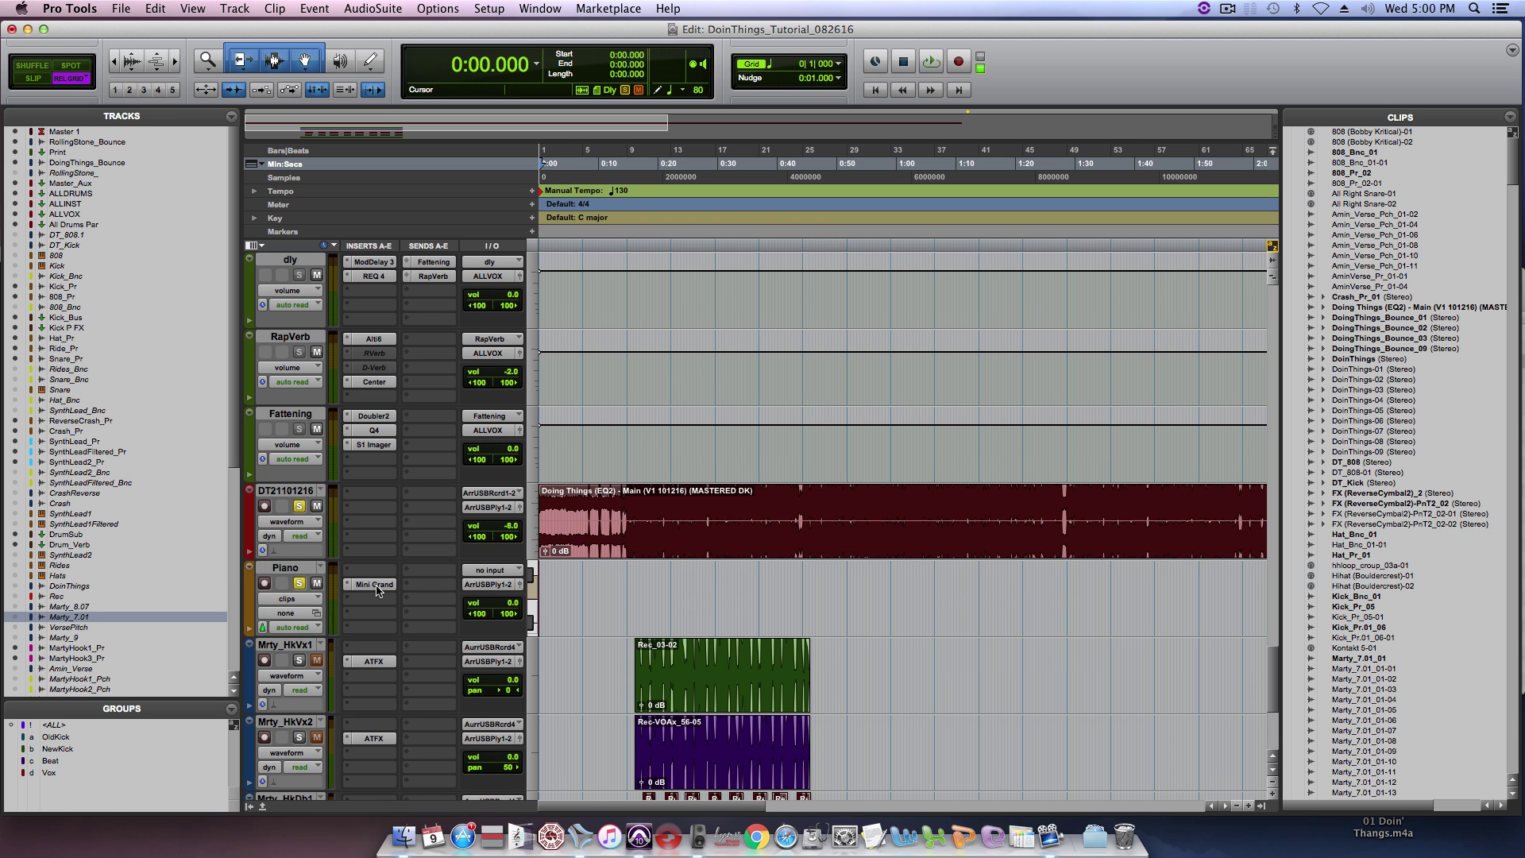
pyautogui.click(374, 585)
# Step: Start the song and play two notes on the Mini Grand keyboard along with it
pyautogui.press('space')
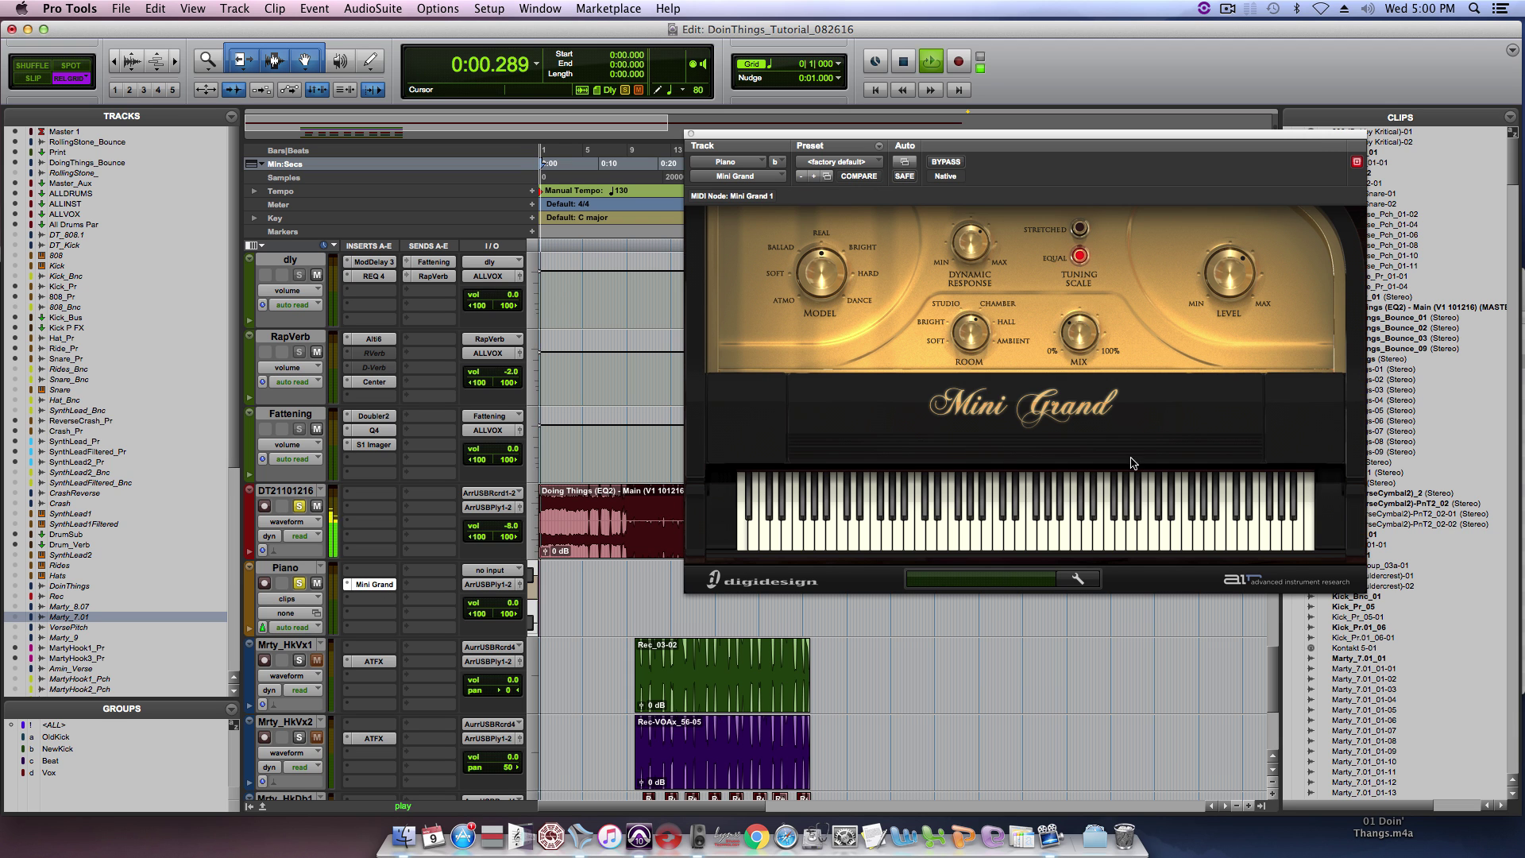
pyautogui.click(1019, 524)
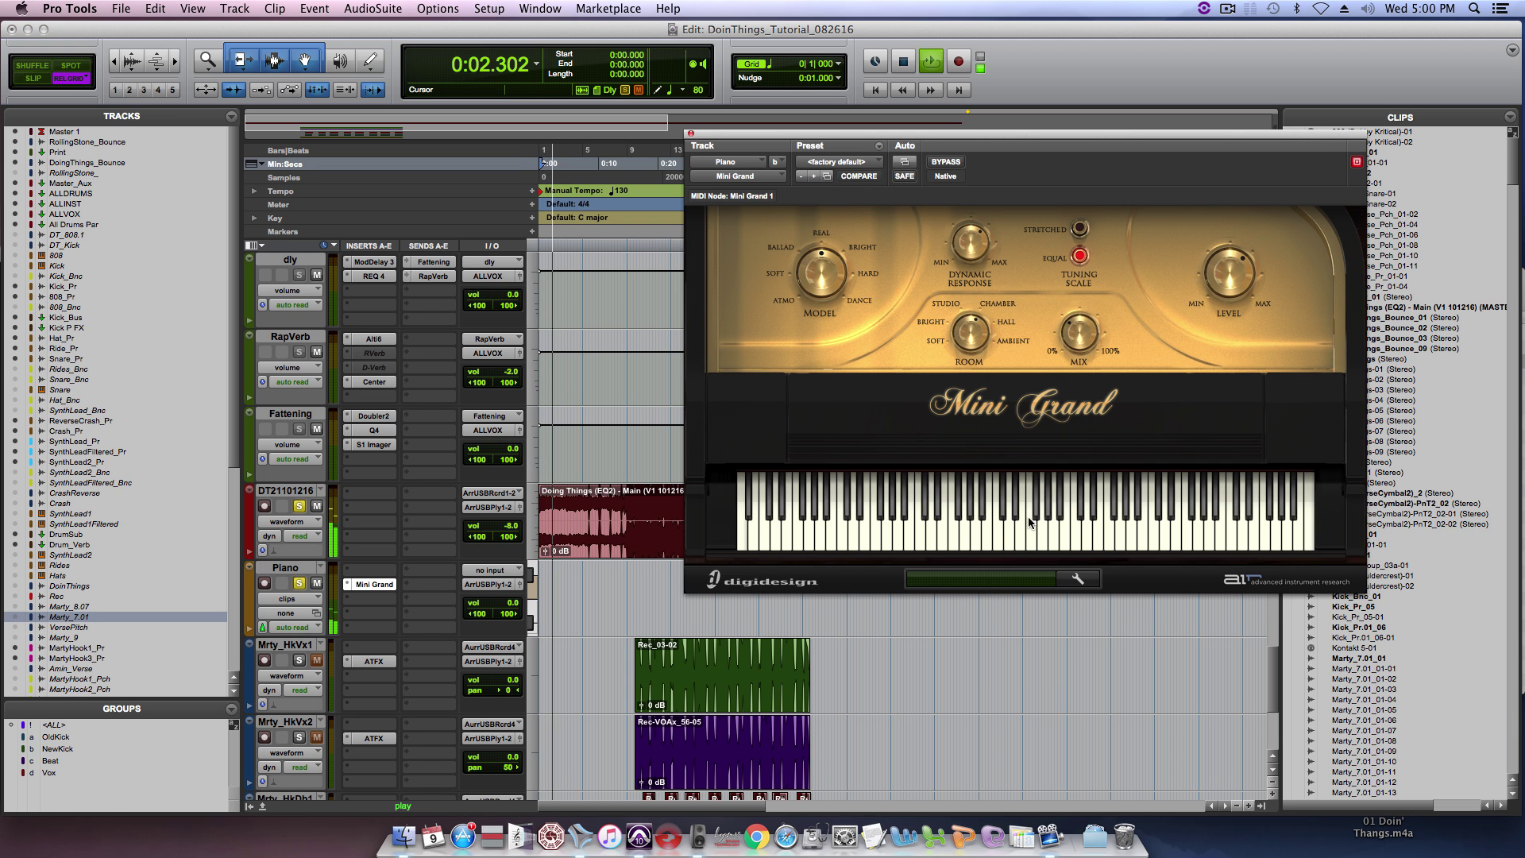
pyautogui.click(1022, 527)
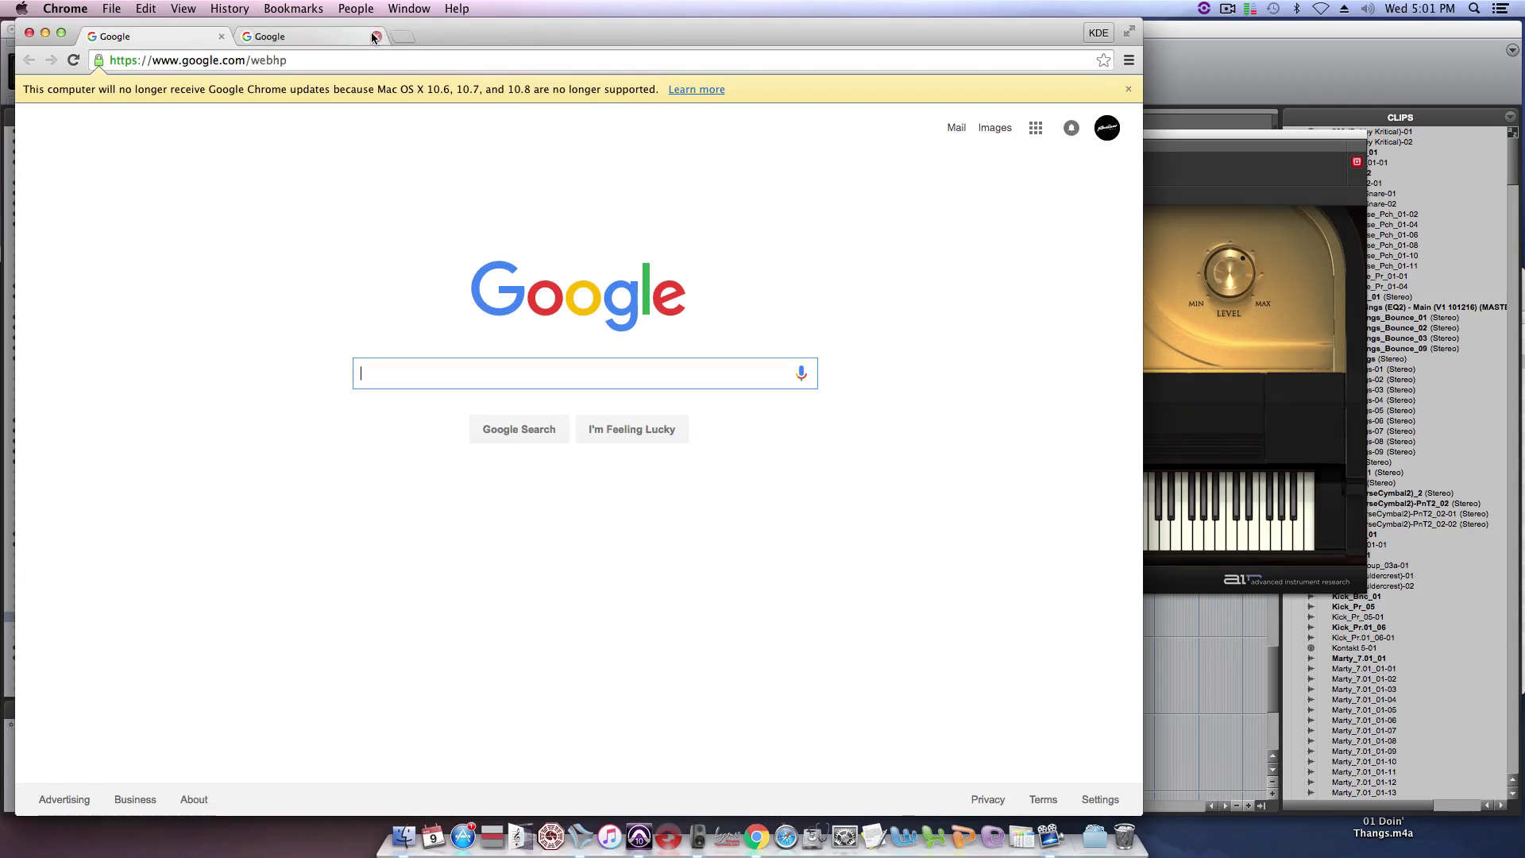
# Step: Go to looknohands.com and open Chord House's Piano Room chords-and-scales page
pyautogui.click(368, 53)
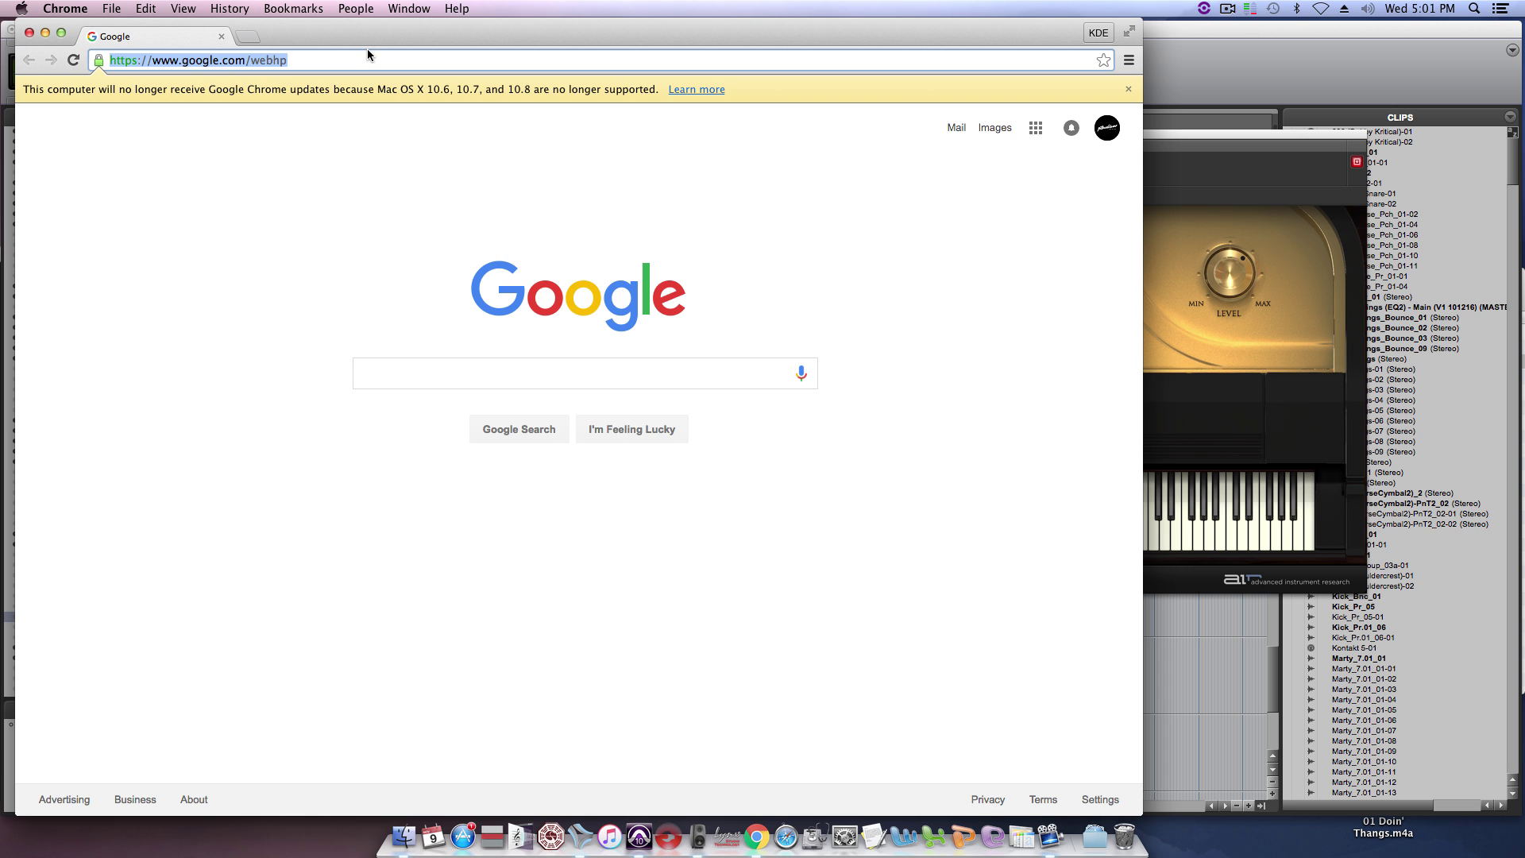
pyautogui.write('looknohands.com')
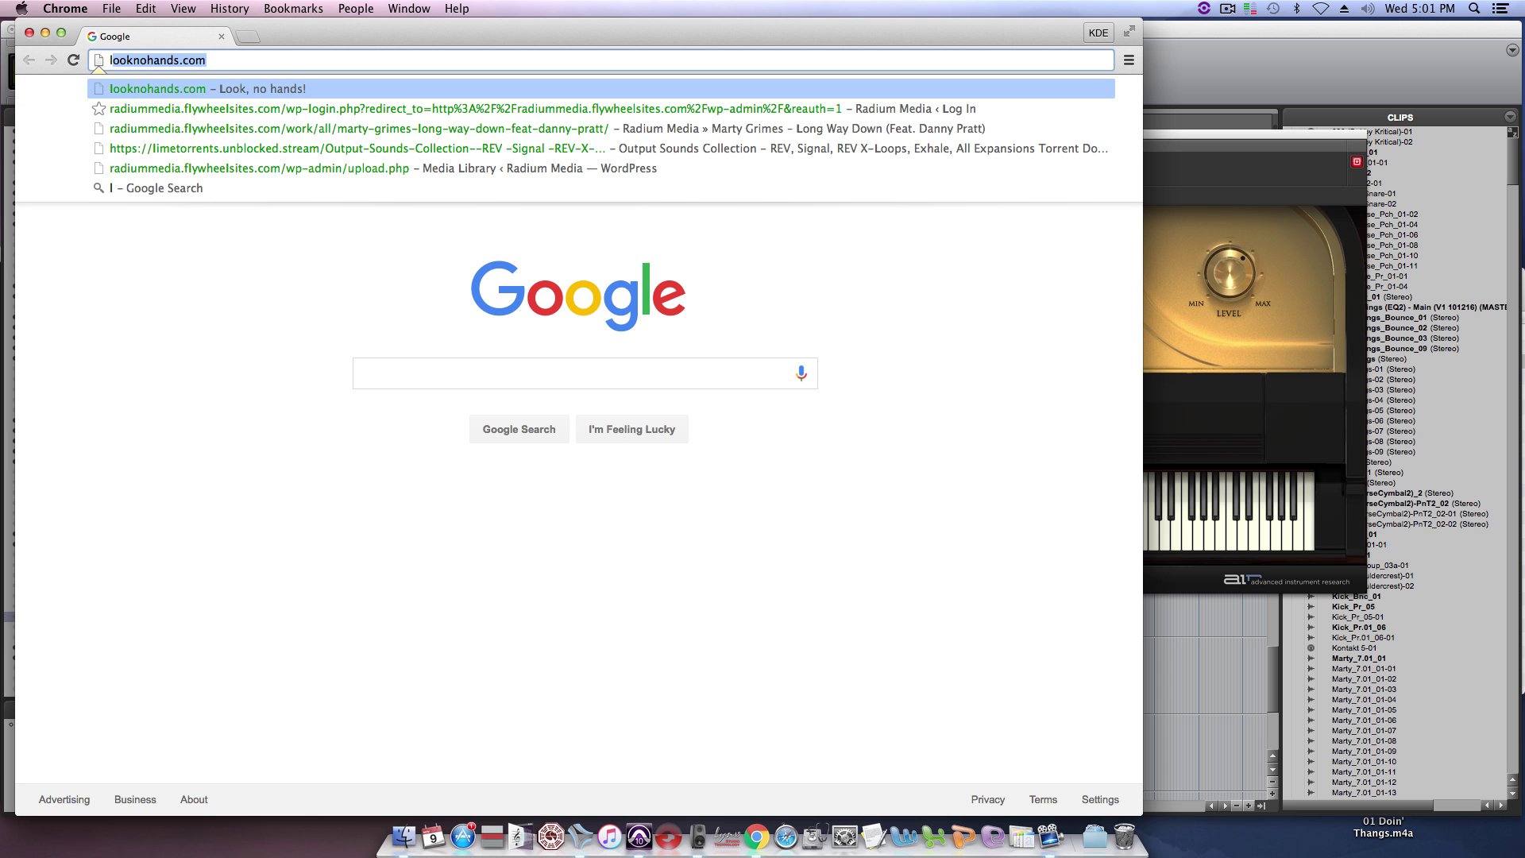
pyautogui.press('Return')
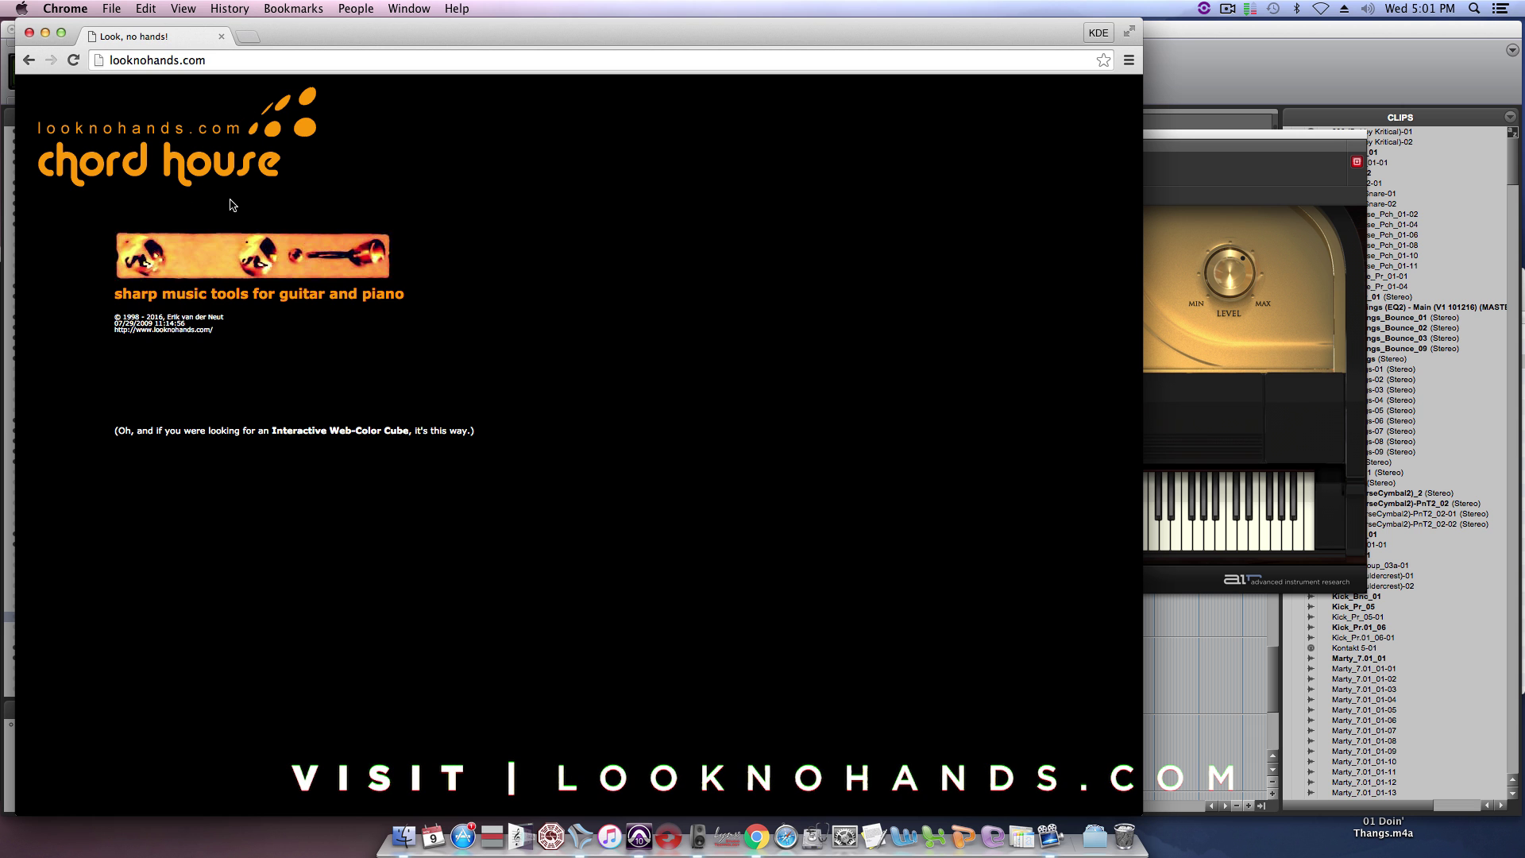
pyautogui.click(271, 299)
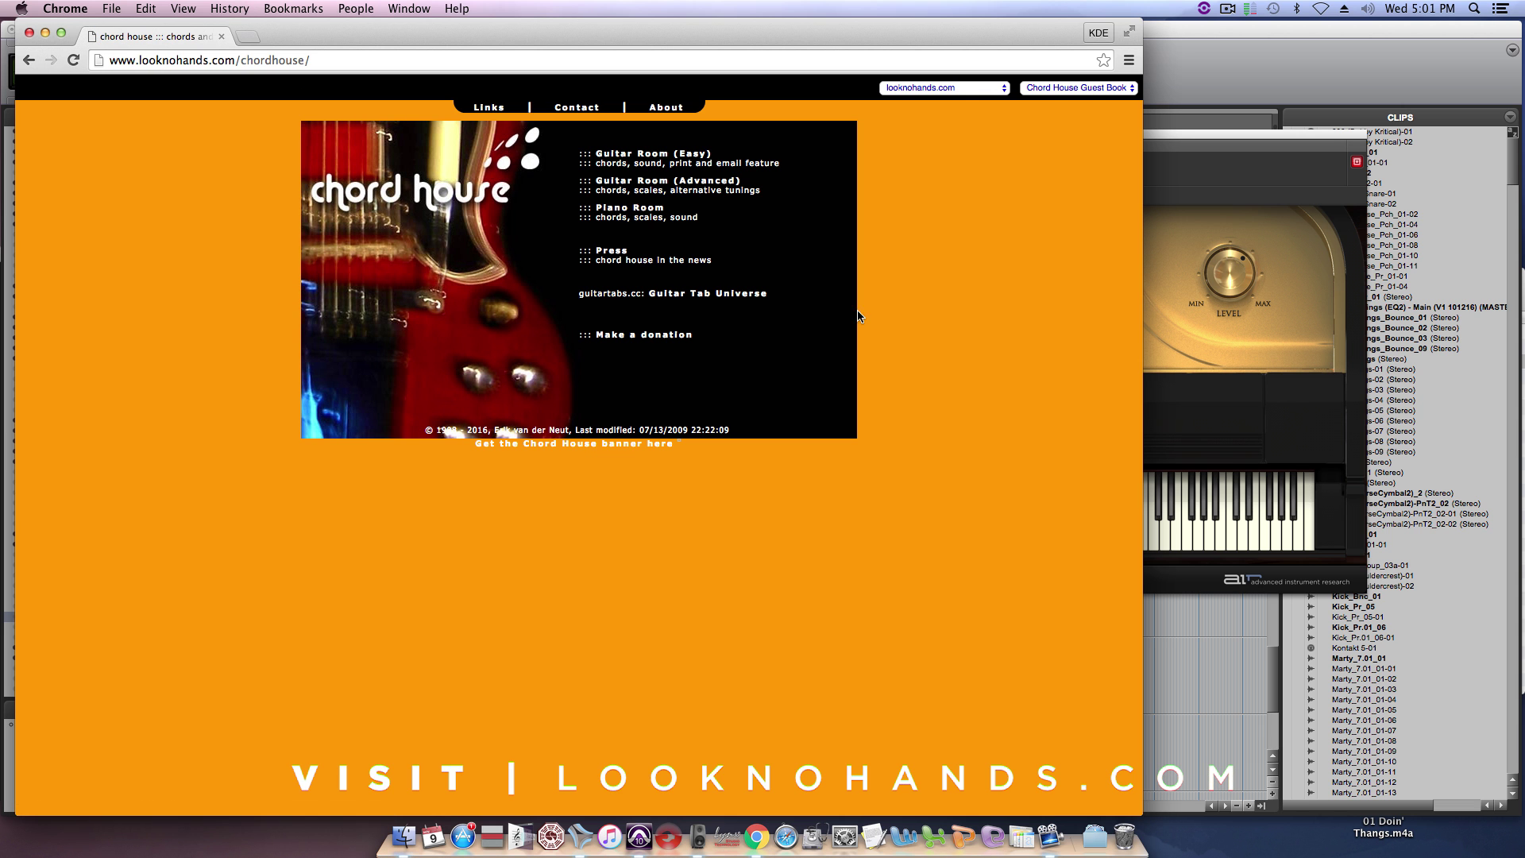
pyautogui.click(643, 212)
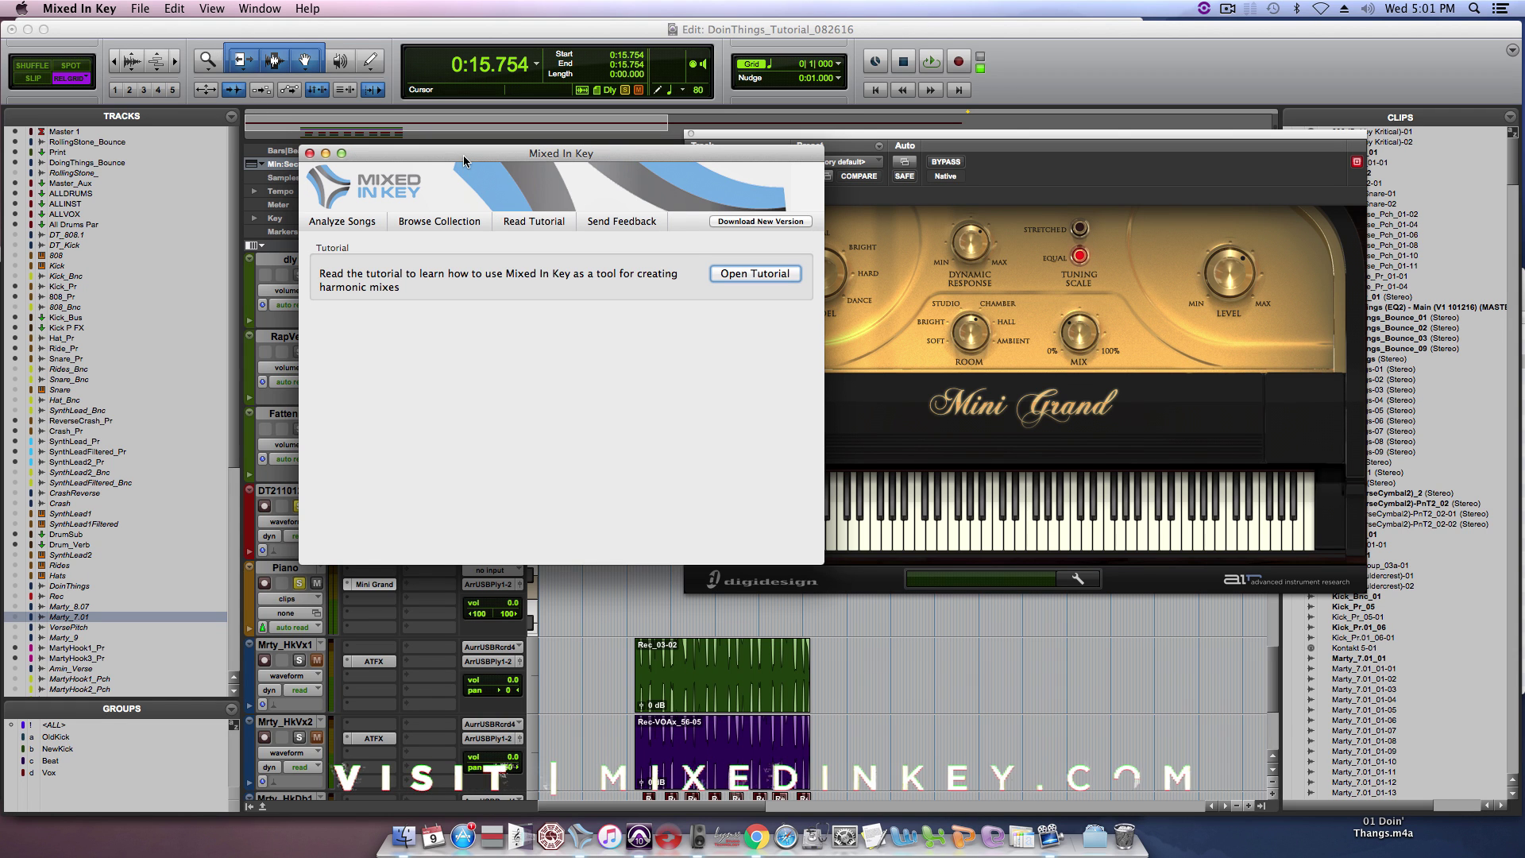
# Step: Analyze 01 Doin' Thangs.m4a in Mixed In Key and view its result, 2A at 130 BPM
pyautogui.moveTo(464, 155); pyautogui.dragTo(675, 187)
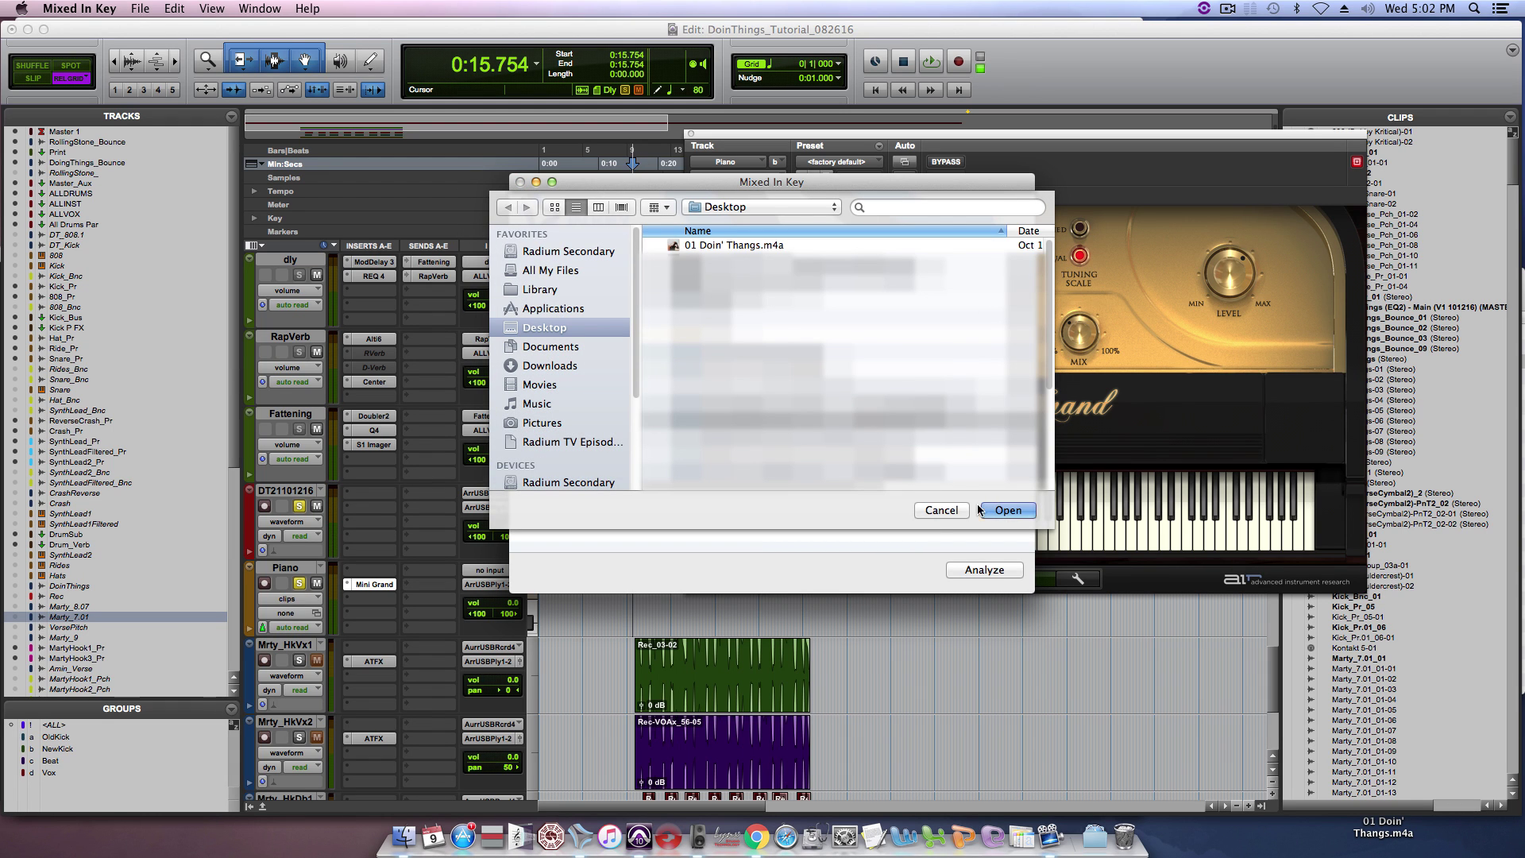
pyautogui.click(725, 246)
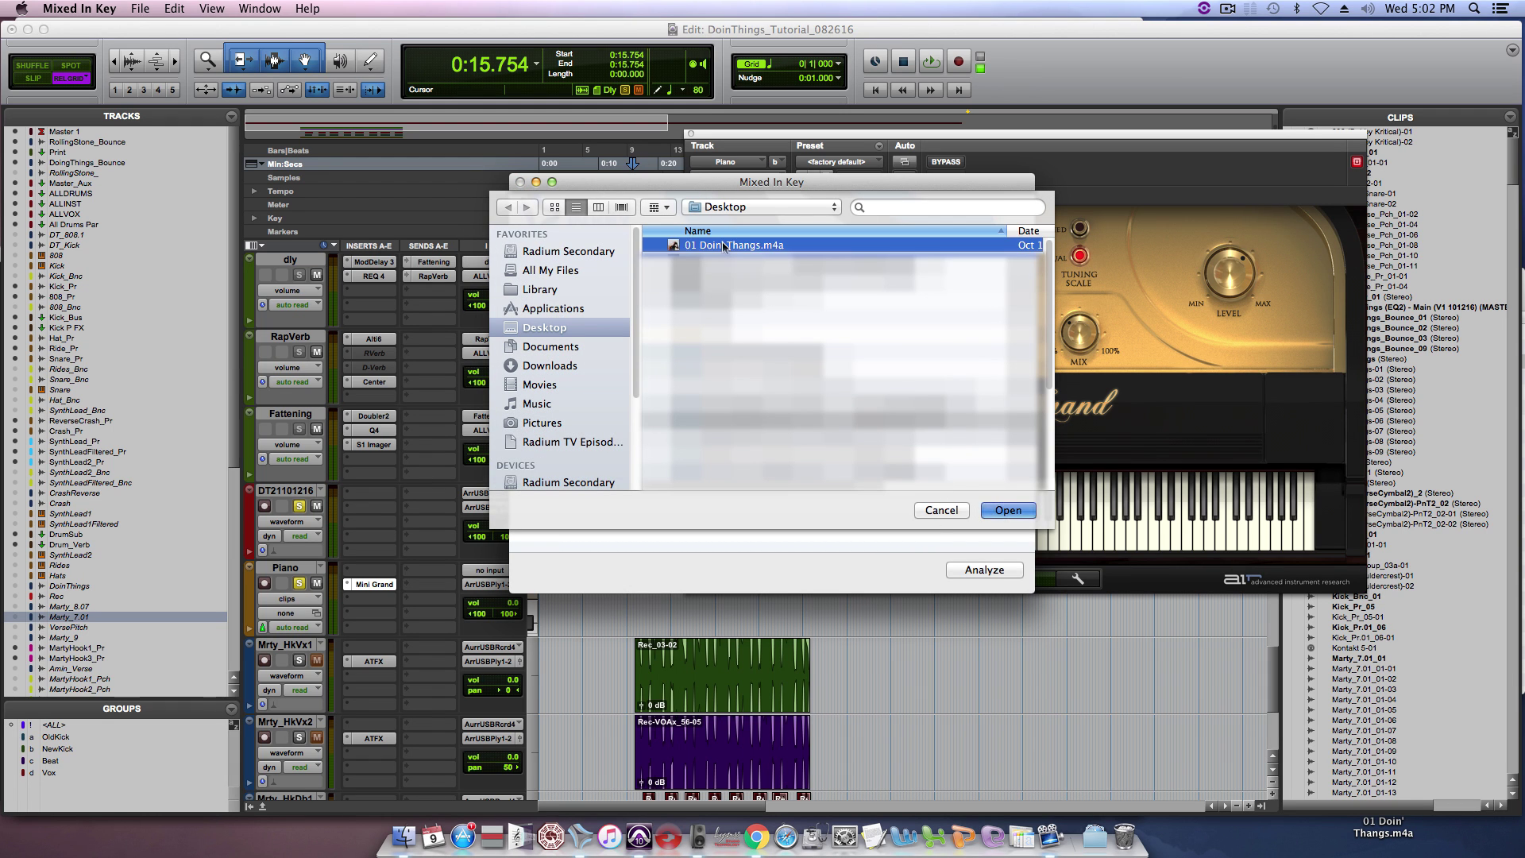
pyautogui.click(1008, 510)
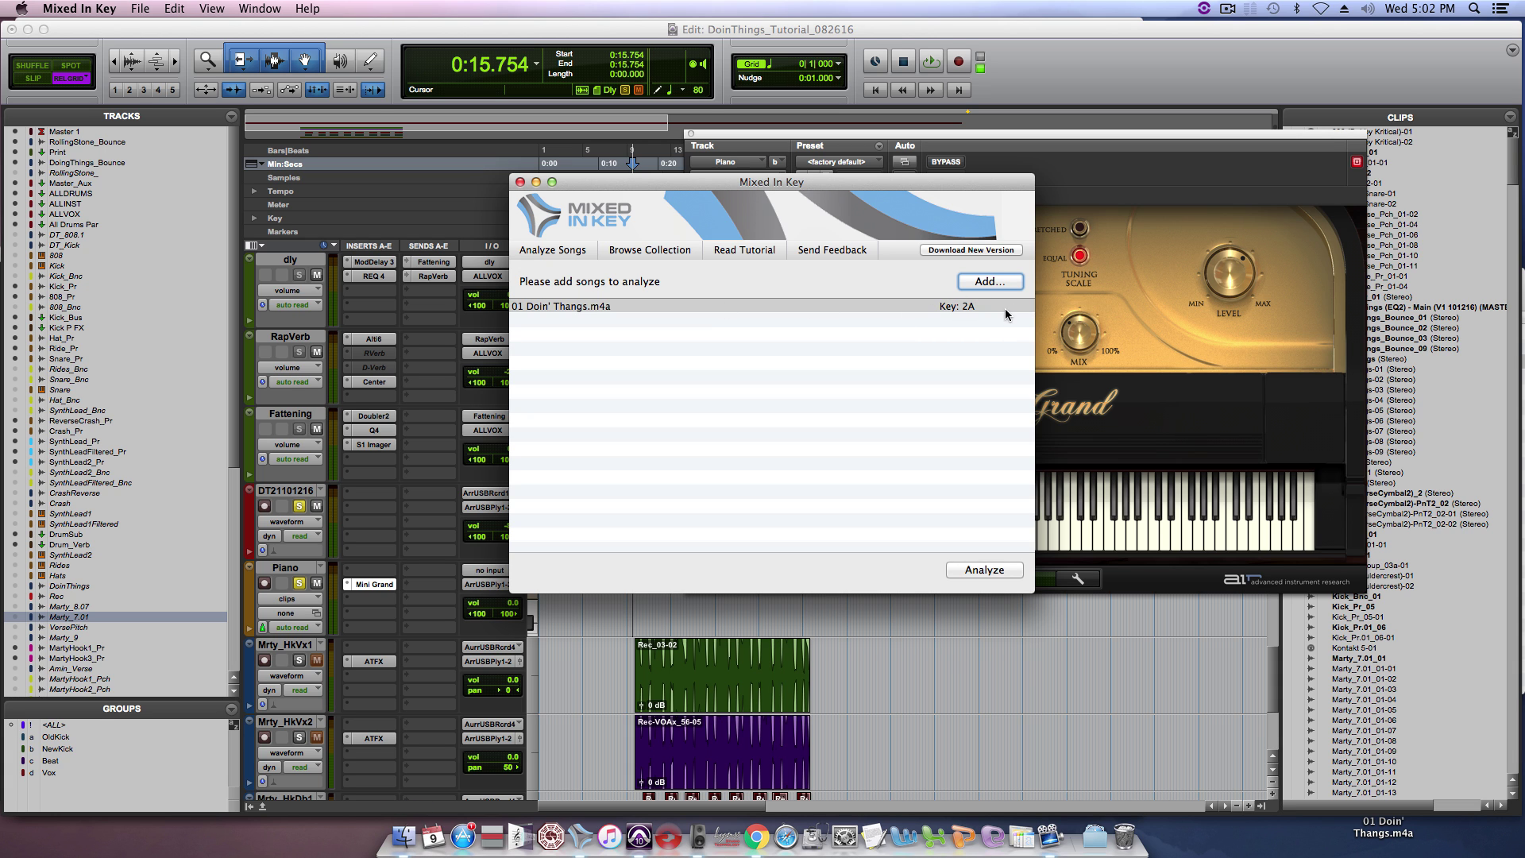
pyautogui.click(633, 249)
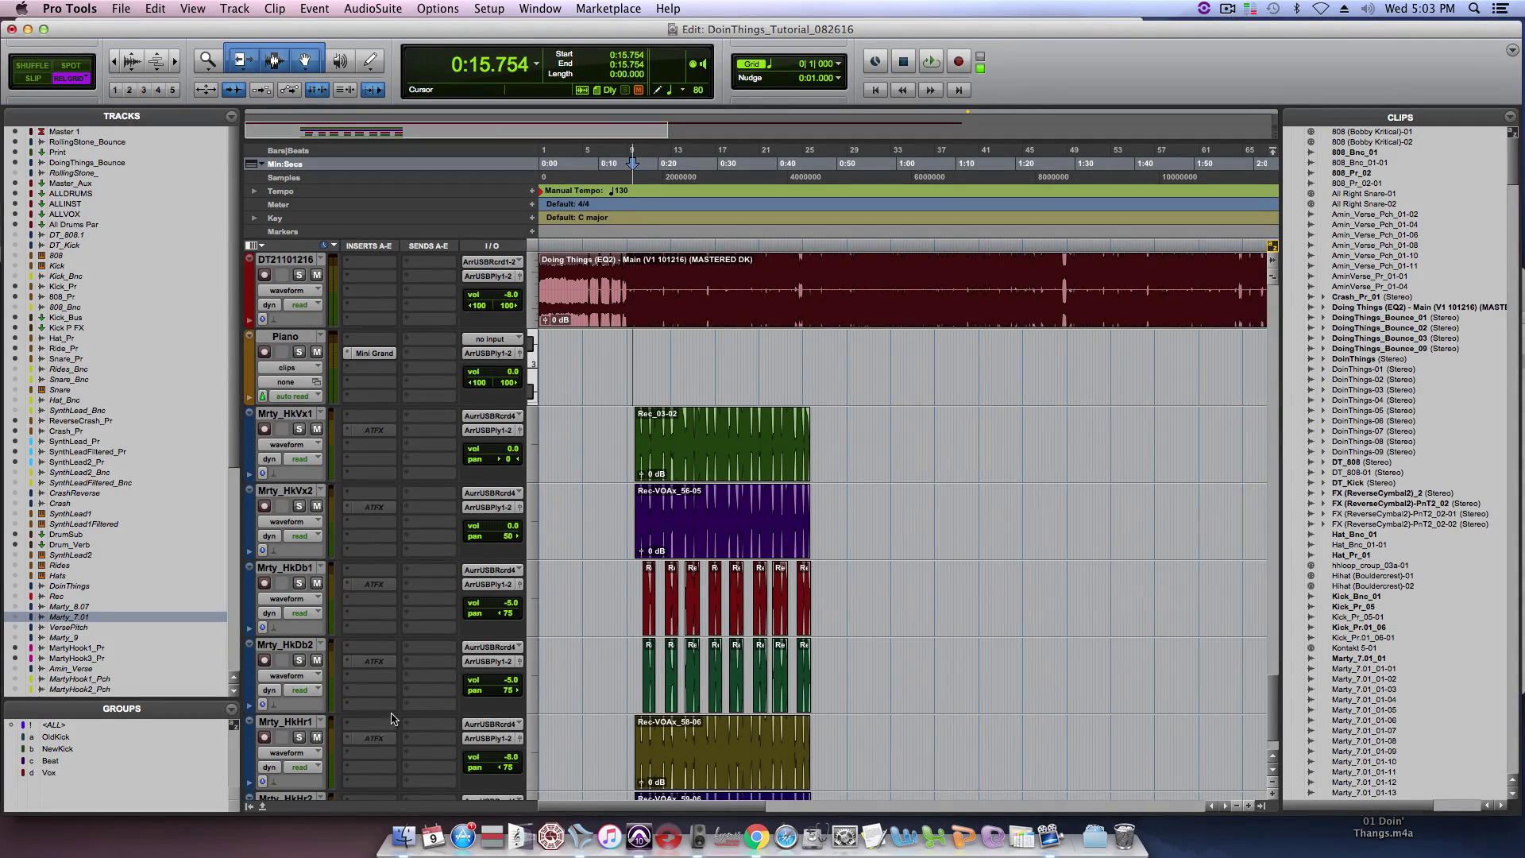
# Step: Solo the Mrty_HkVx1 vocal and insert Melodyne editor (mono) from the Other plug-ins
pyautogui.scroll(-2, 394, 711)
pyautogui.scroll(9, 371, 749)
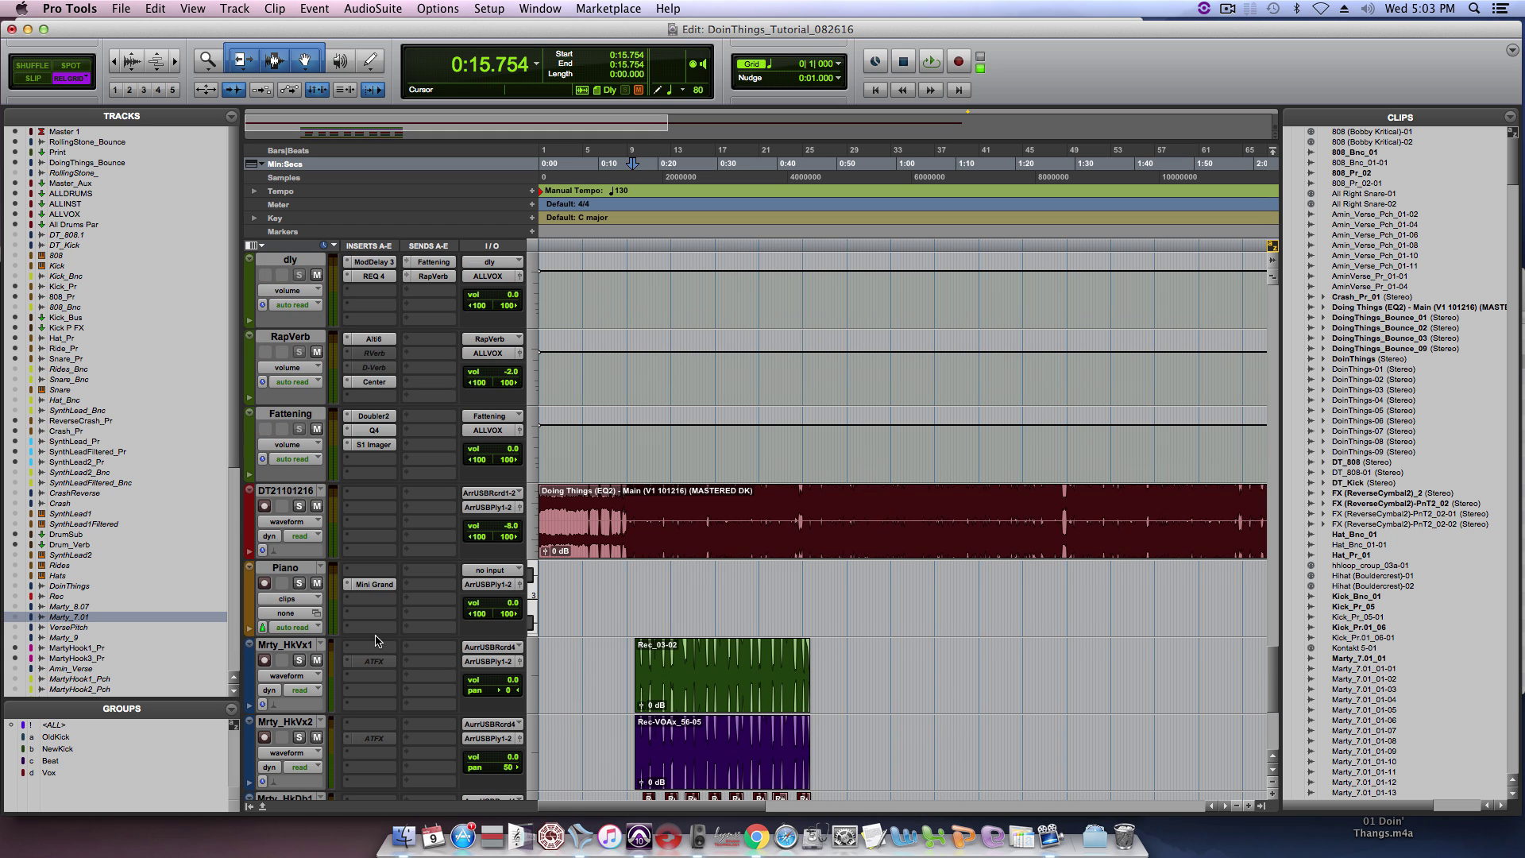
pyautogui.click(296, 659)
pyautogui.click(370, 648)
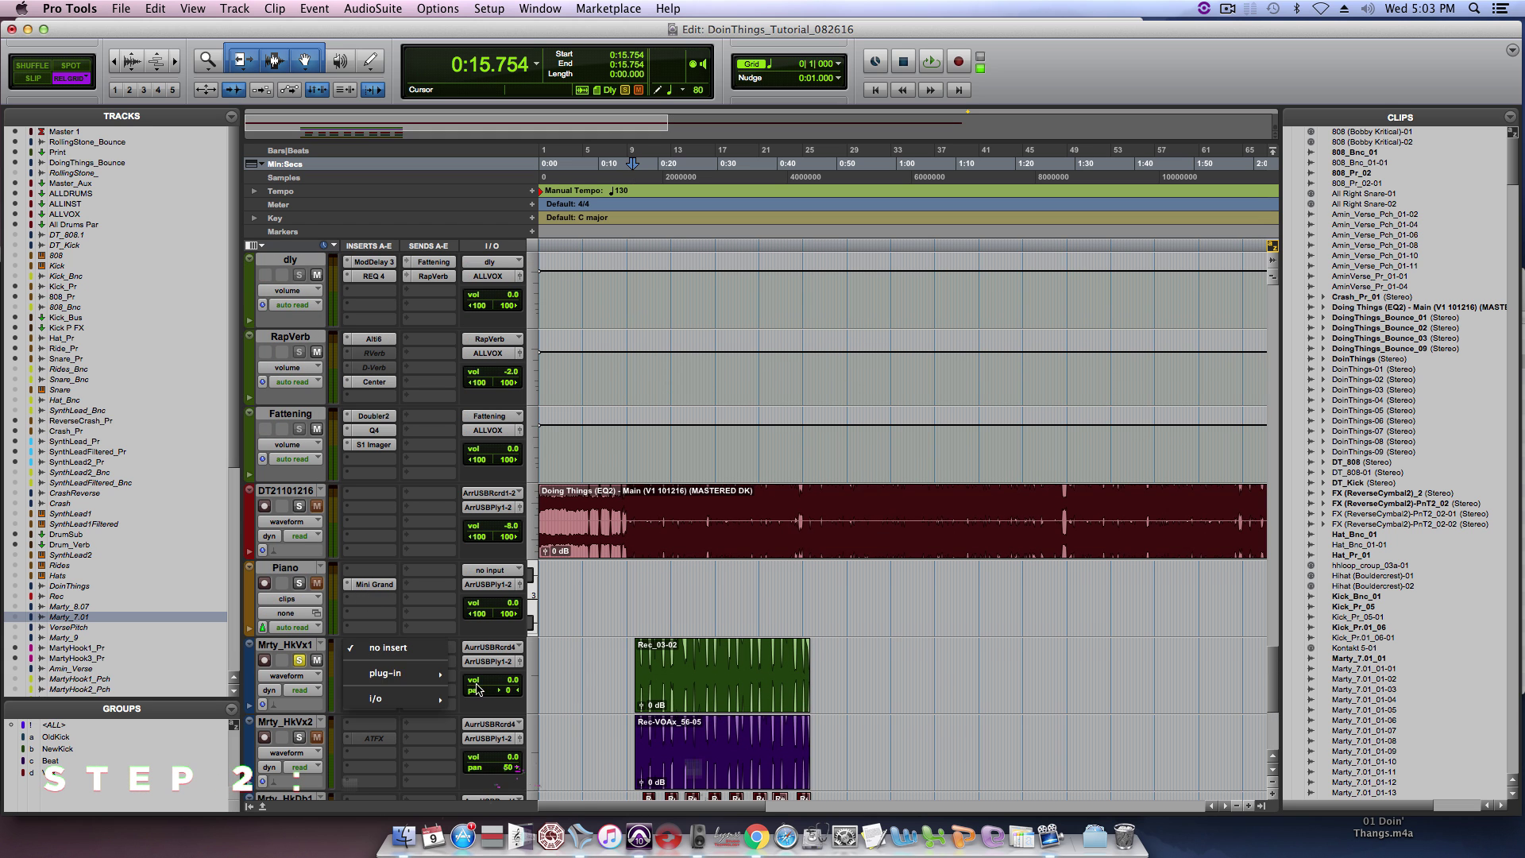
pyautogui.moveTo(416, 674)
pyautogui.moveTo(554, 523)
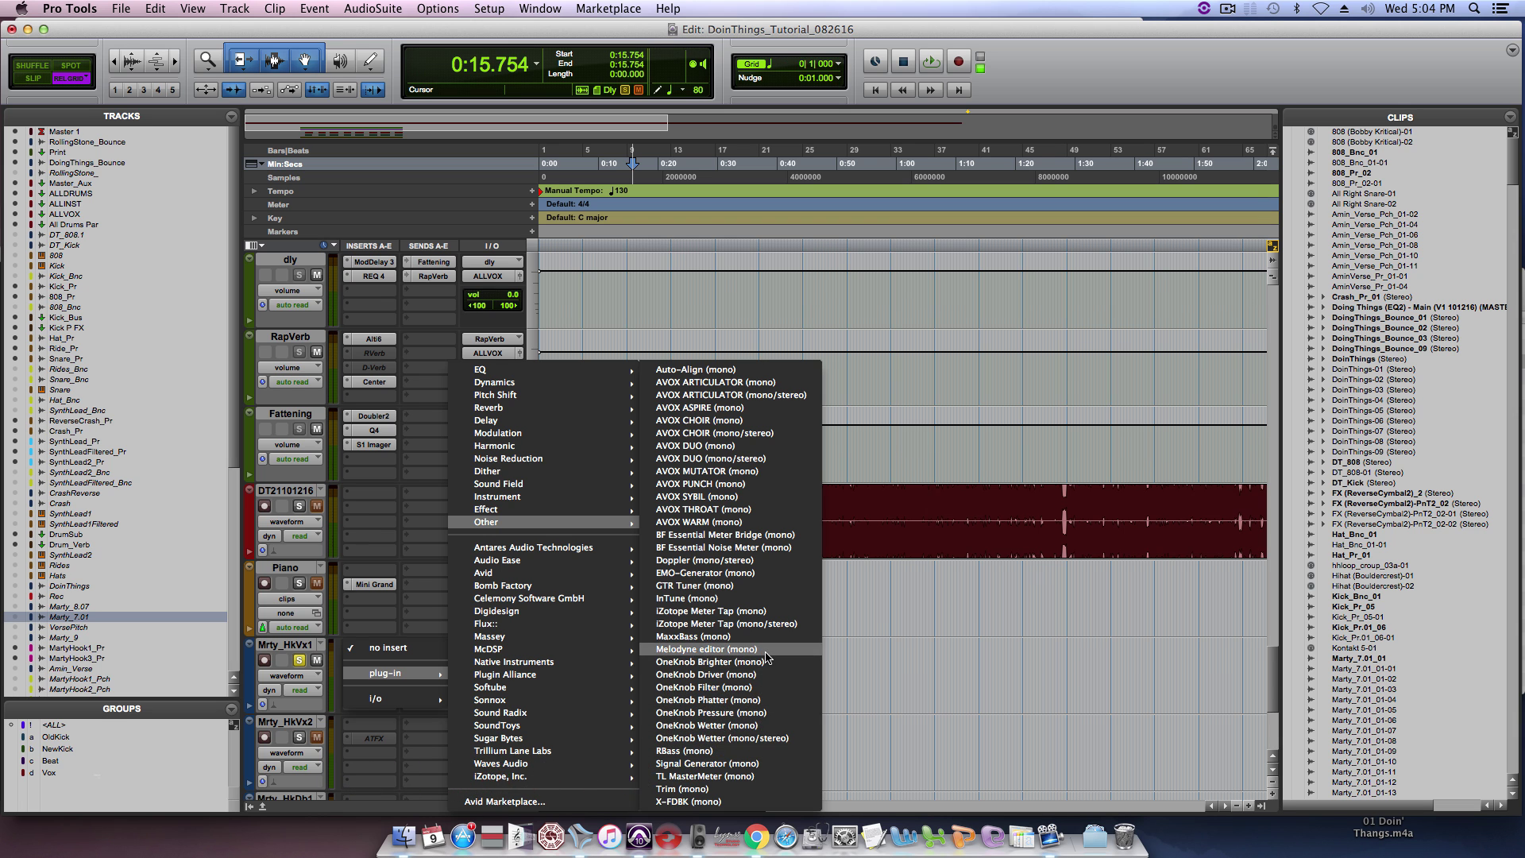
pyautogui.click(753, 649)
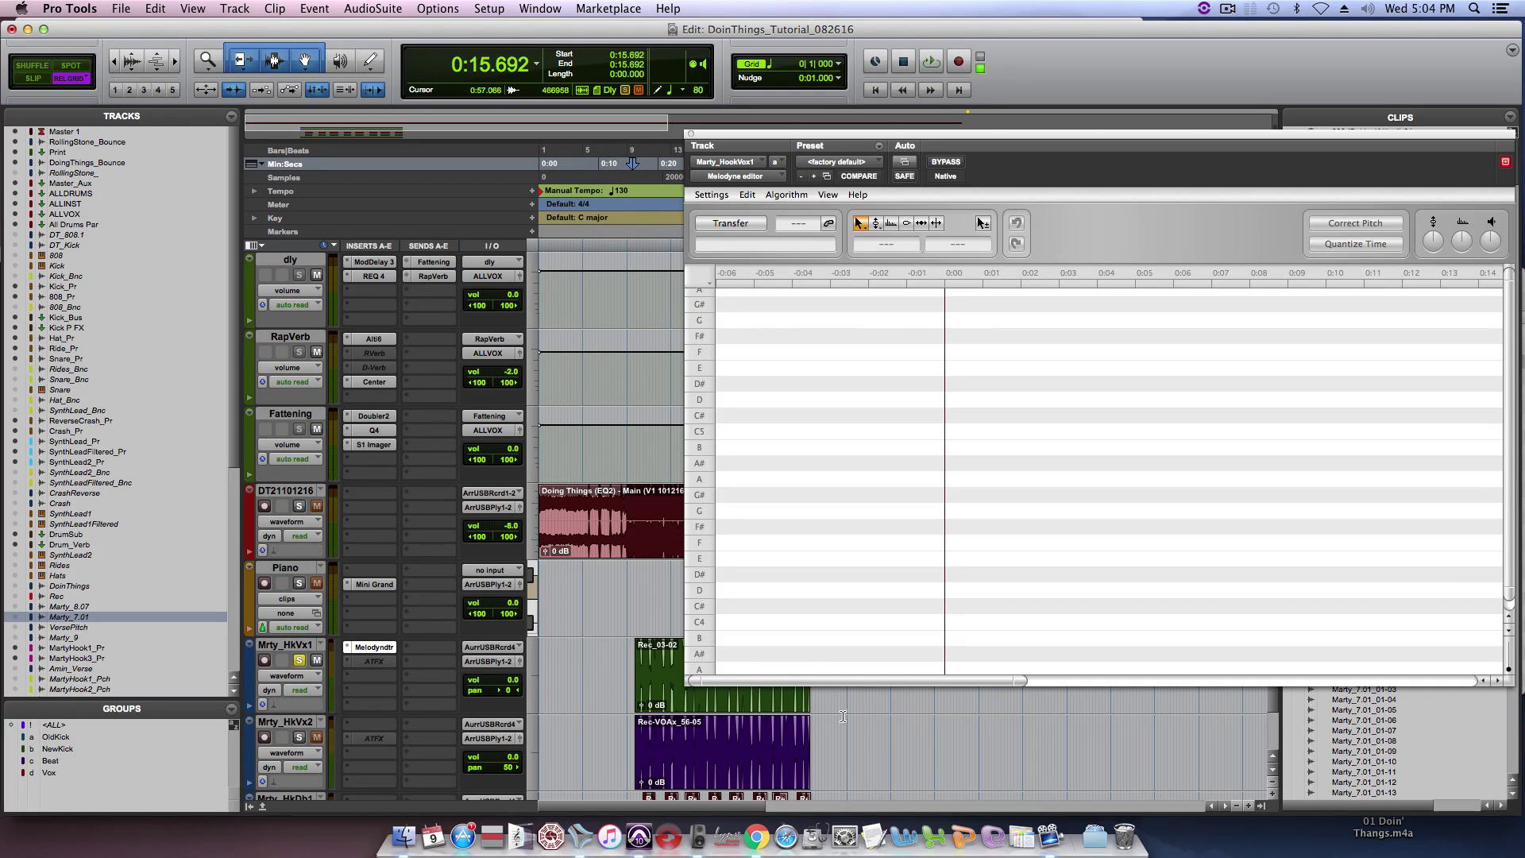
# Step: Transfer the Mrty_HkVx1 vocal into Melodyne during playback, toggle bypass, then mute the track
pyautogui.click(747, 225)
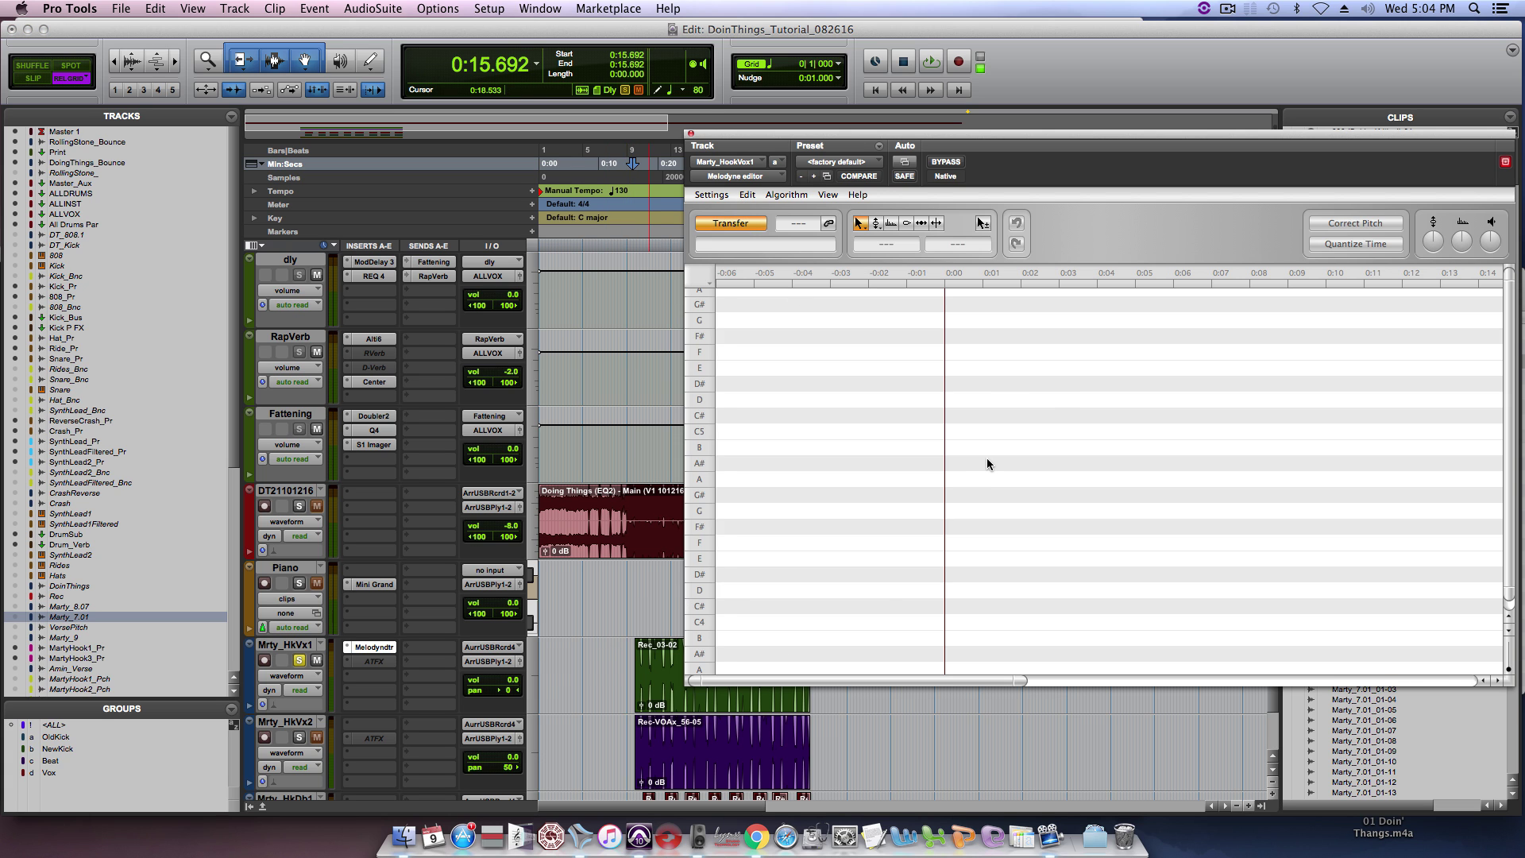
pyautogui.press('space')
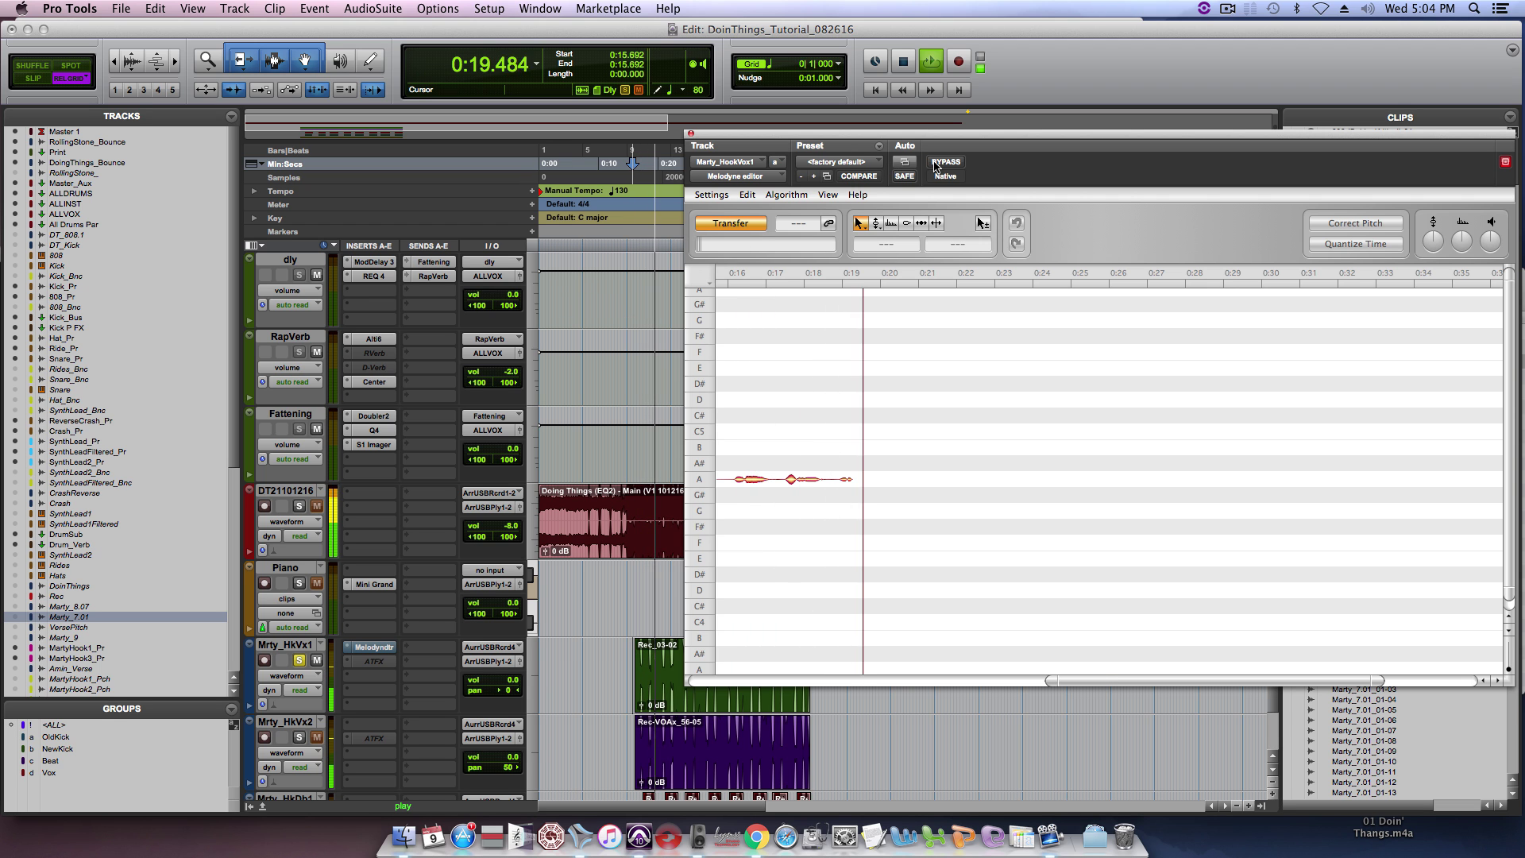
pyautogui.click(935, 164)
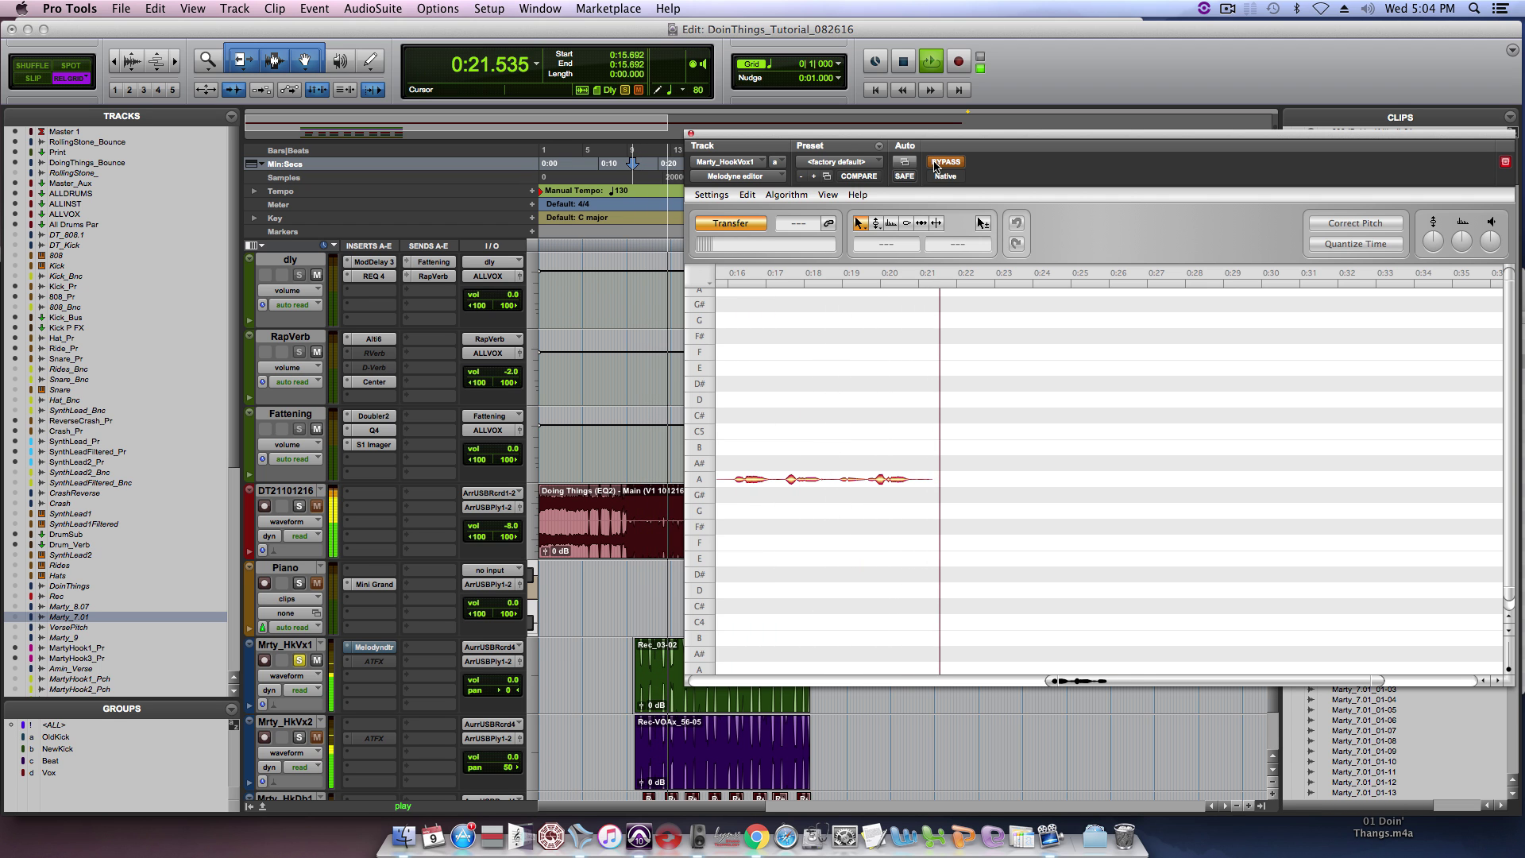
pyautogui.click(936, 164)
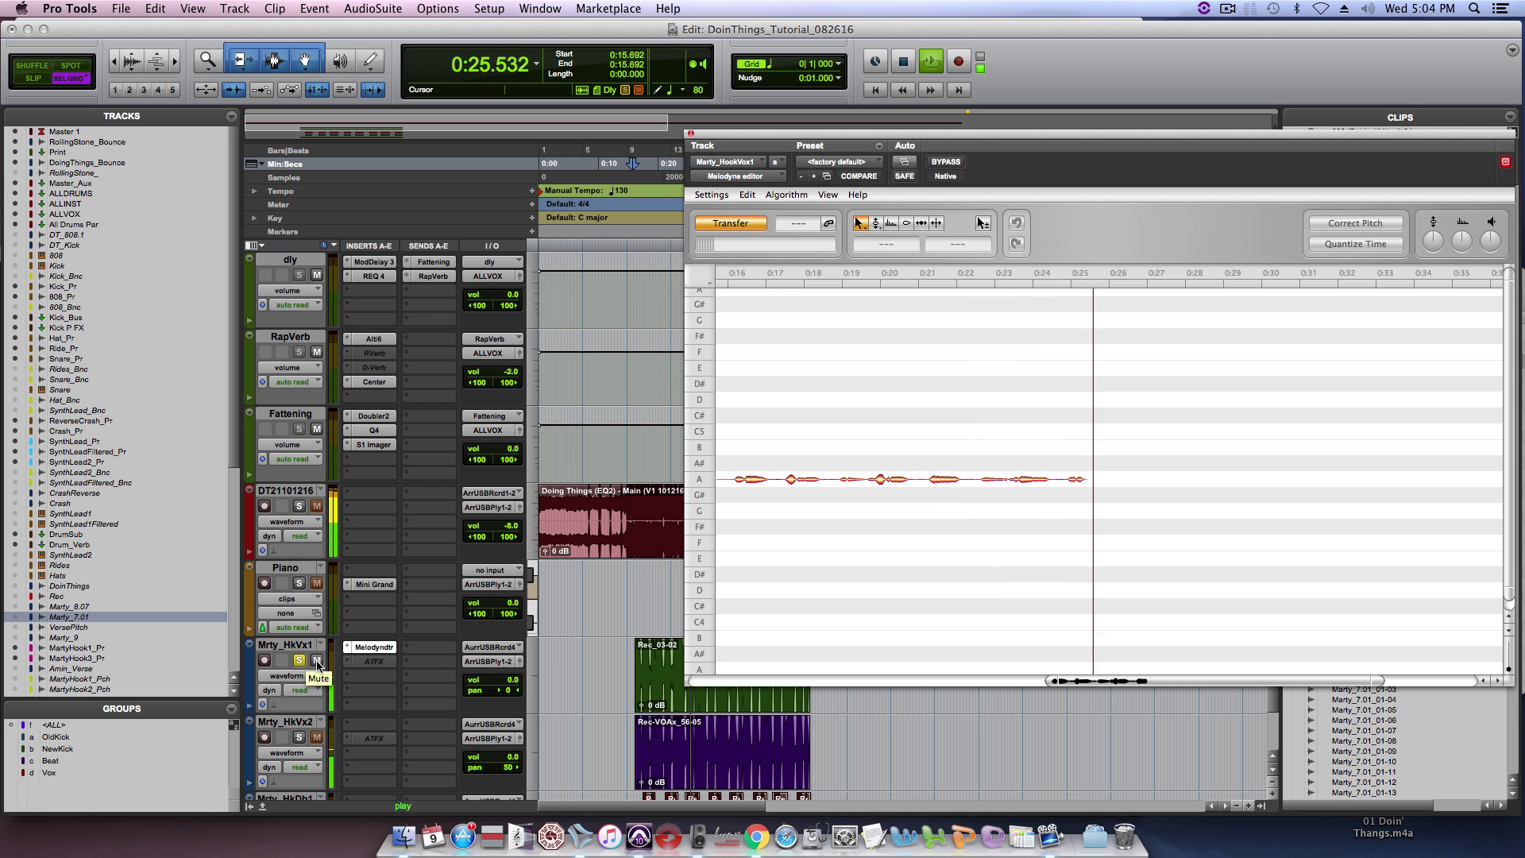
pyautogui.click(317, 662)
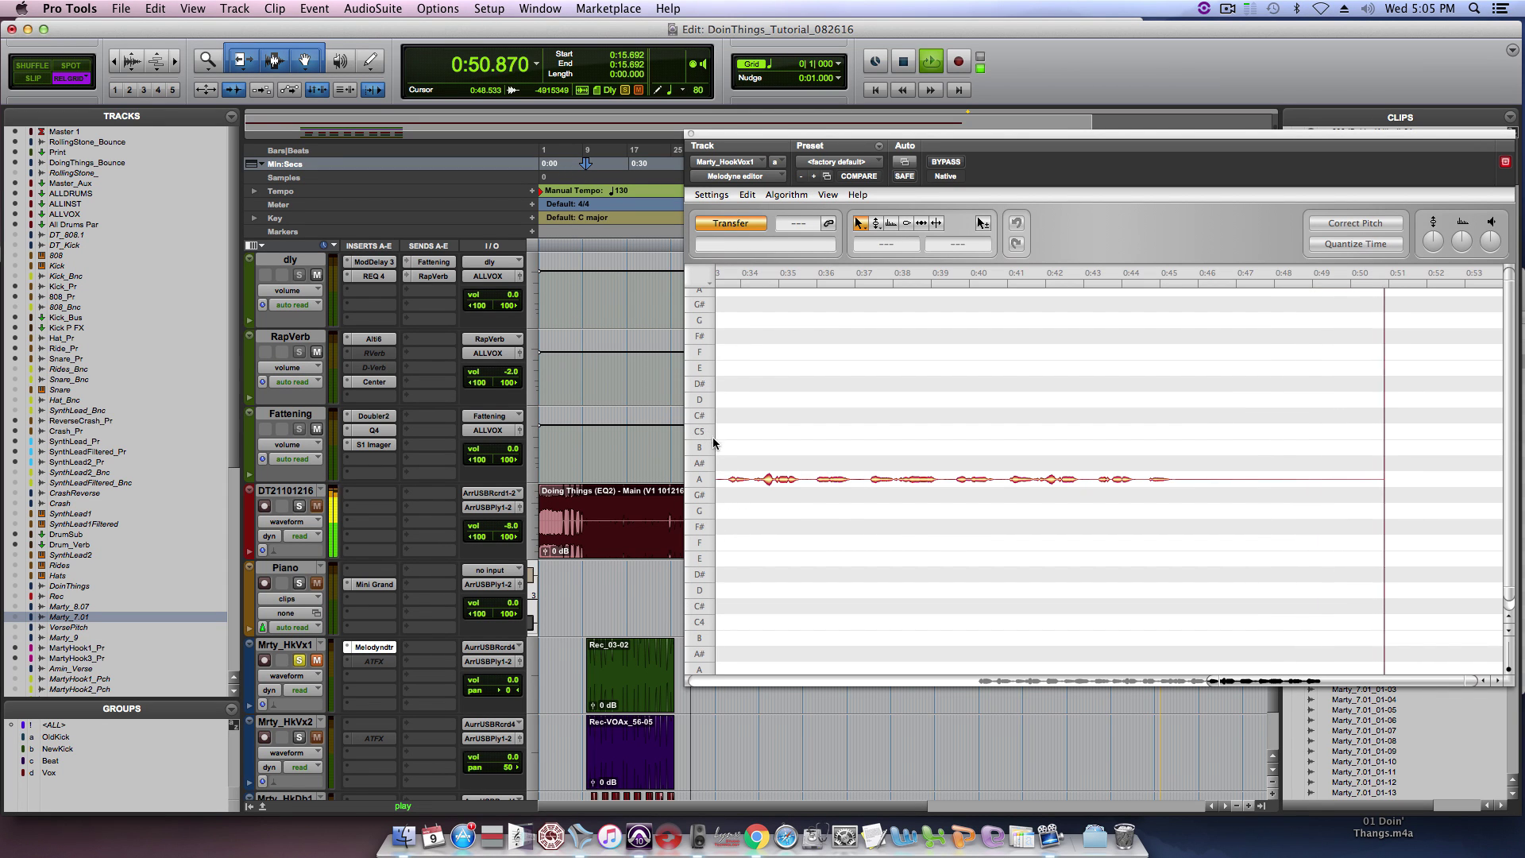
pyautogui.rightClick(715, 486)
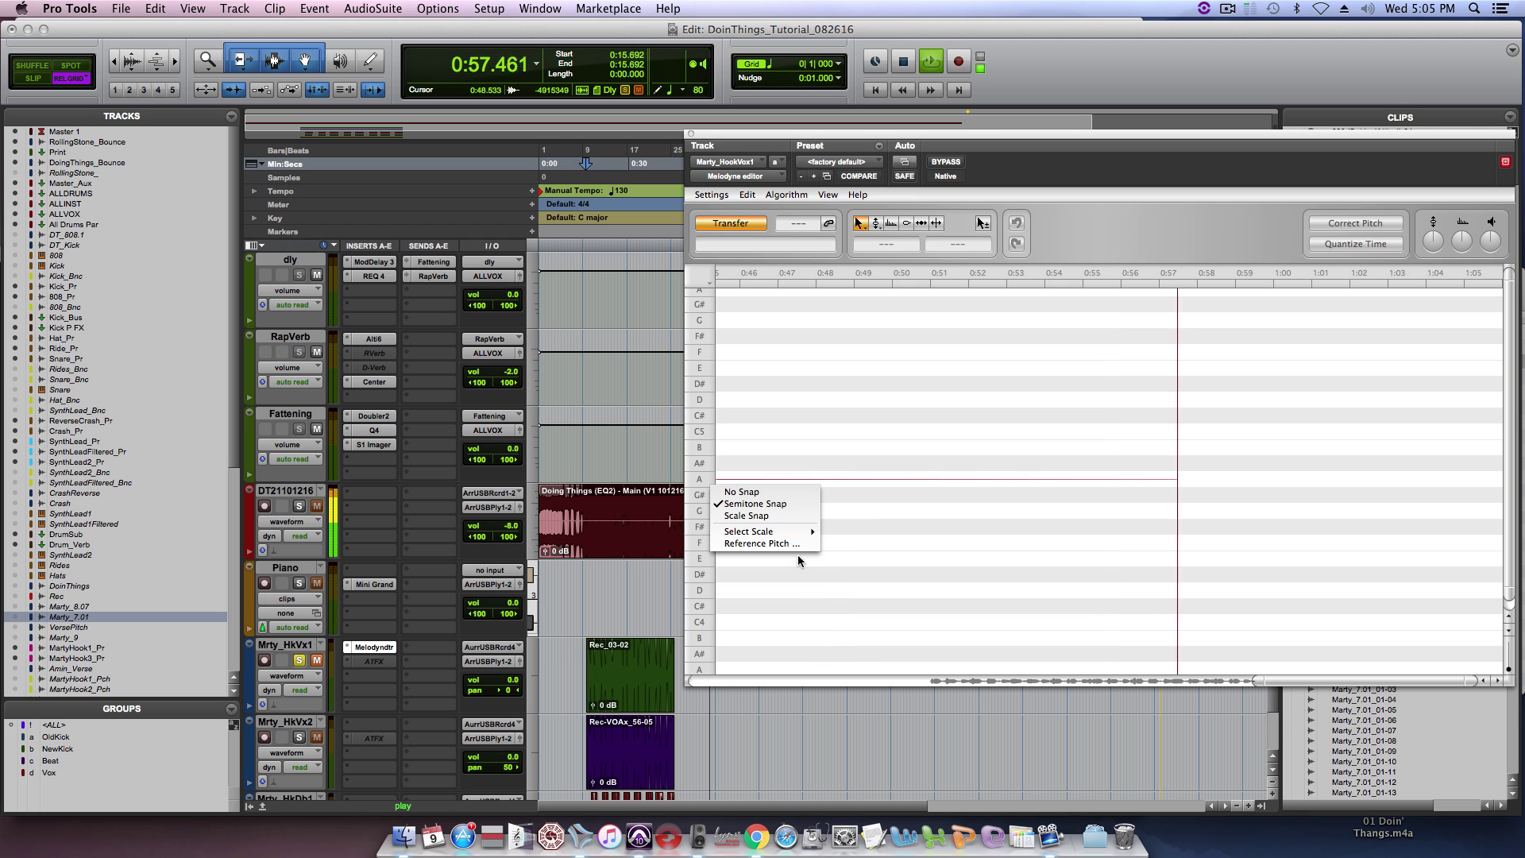
# Step: Set Melodyne's scale to B major with scale snap on, then stop playback
pyautogui.moveTo(787, 532)
pyautogui.moveTo(842, 663)
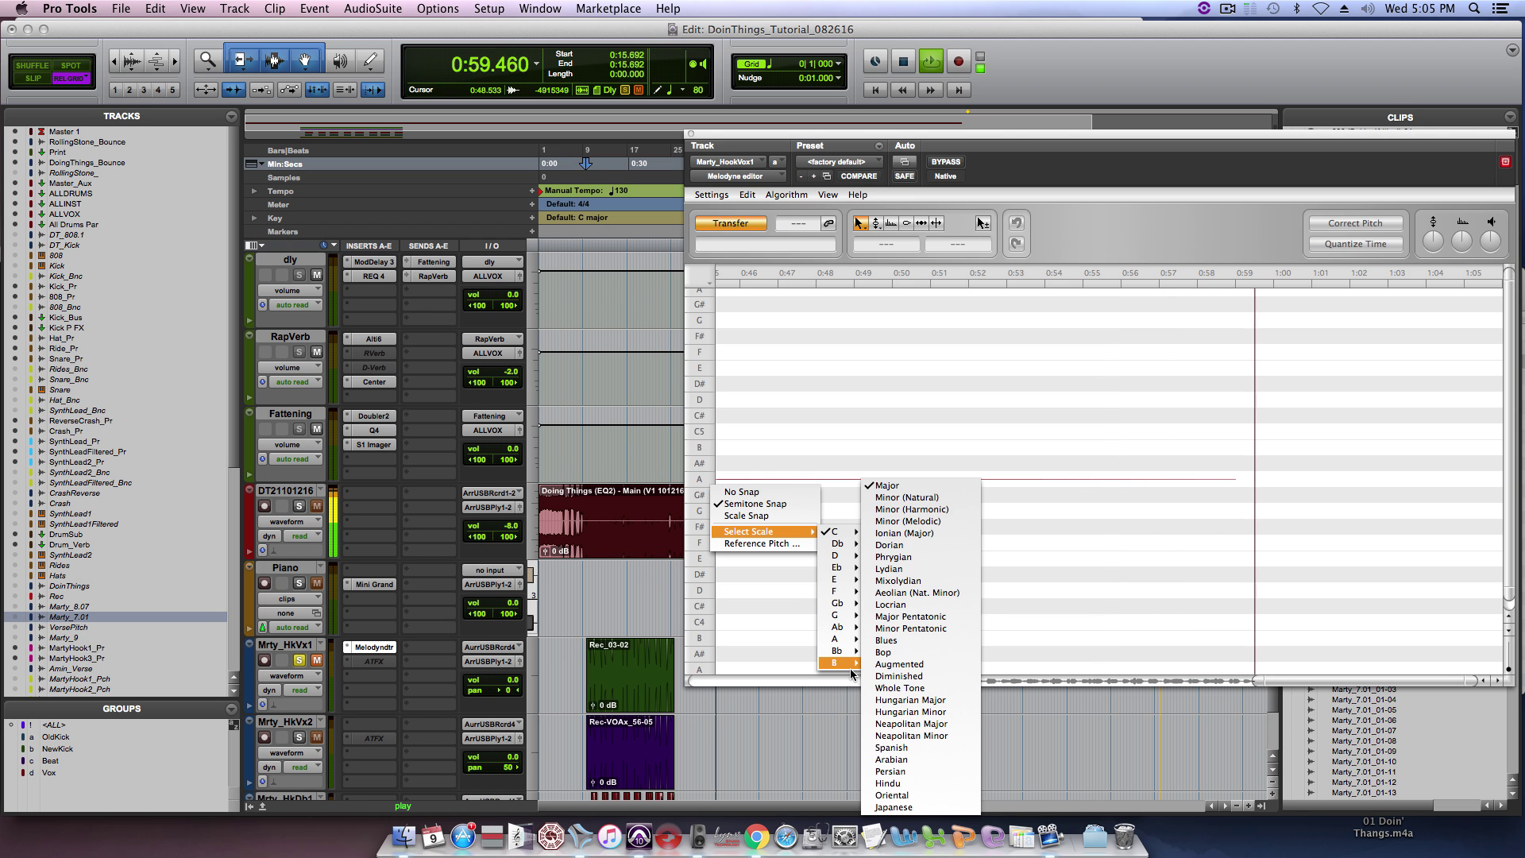
pyautogui.click(886, 486)
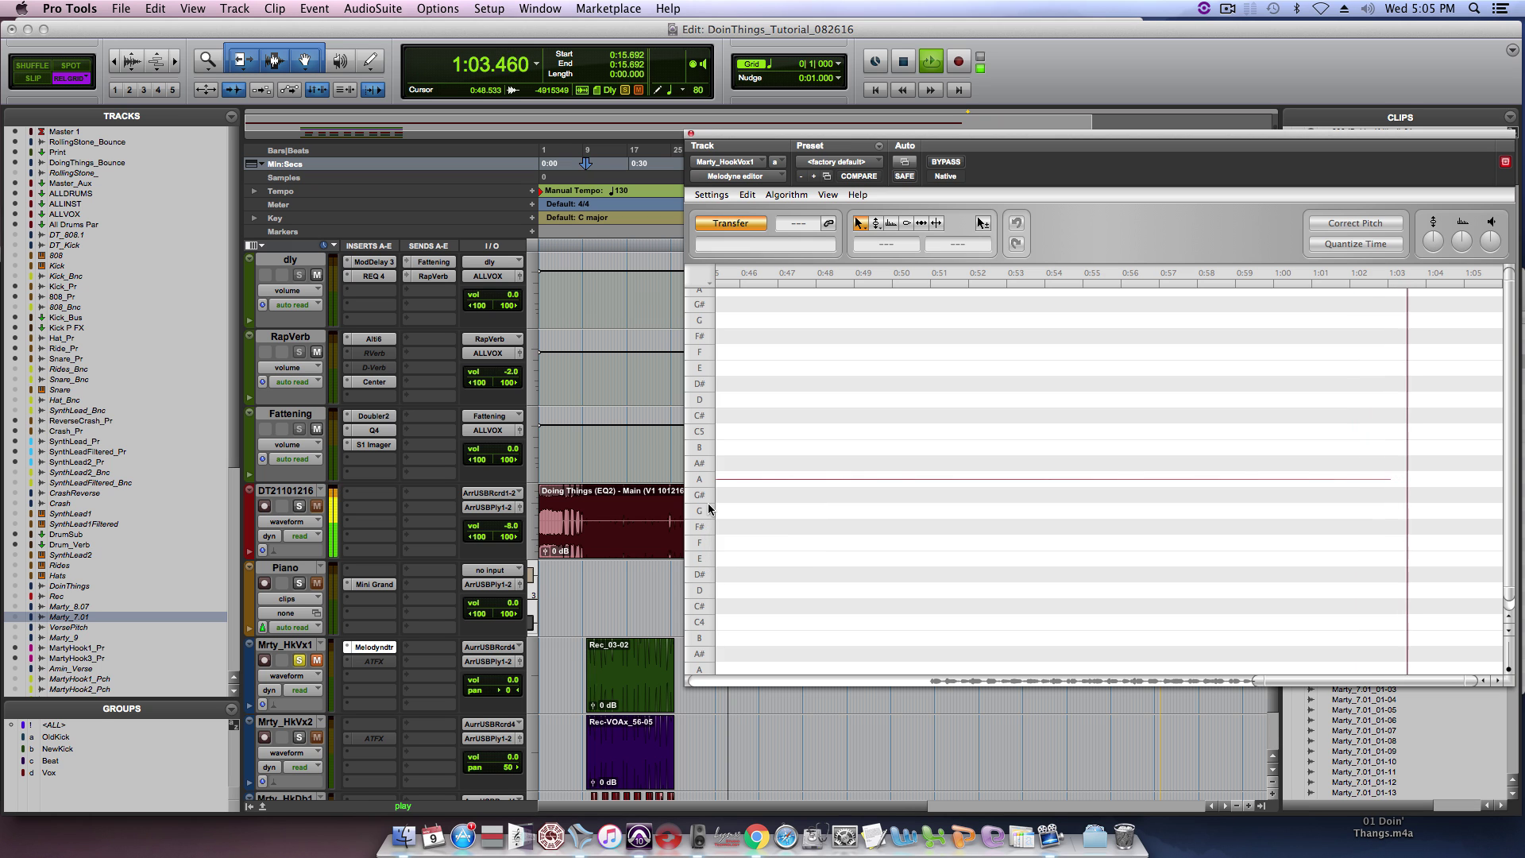
pyautogui.rightClick(709, 508)
pyautogui.click(760, 538)
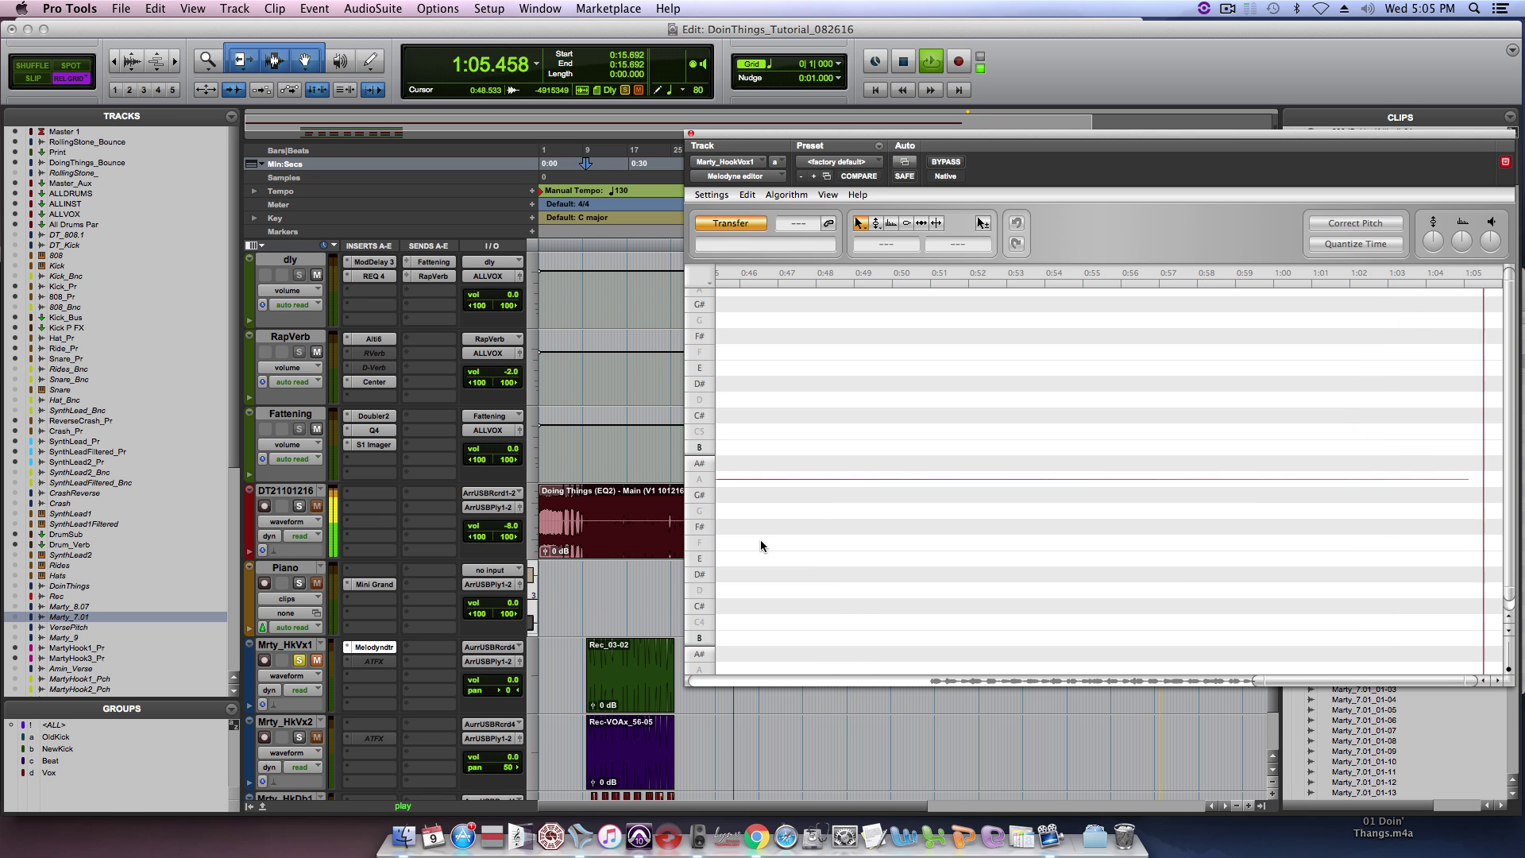
pyautogui.press('space')
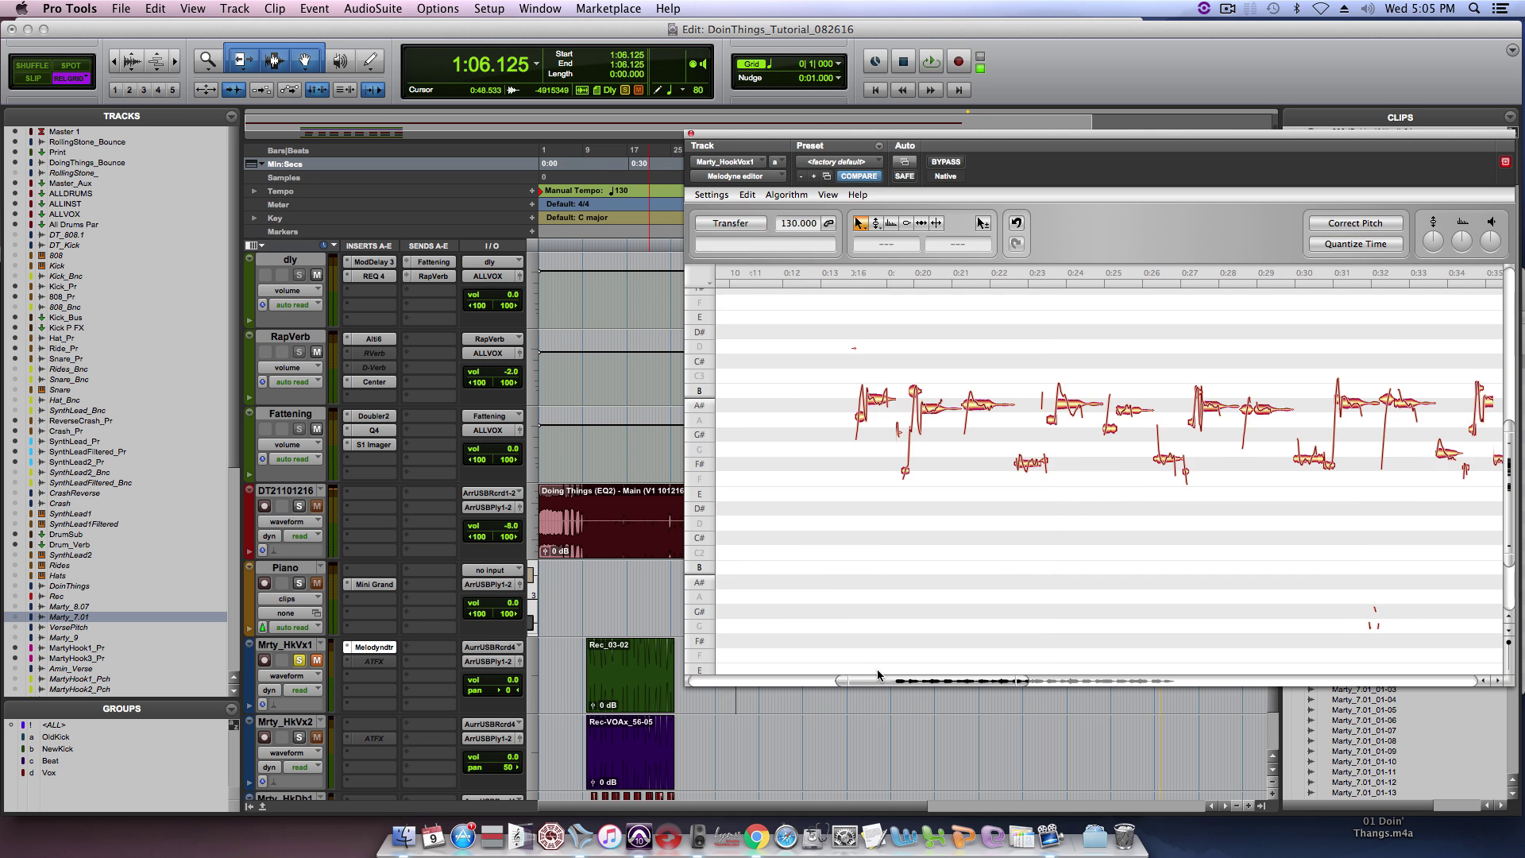
# Step: Zoom into 0:16–0:19 and pick the sung note near A# with the Note Separation Tool
pyautogui.moveTo(878, 675); pyautogui.dragTo(913, 697)
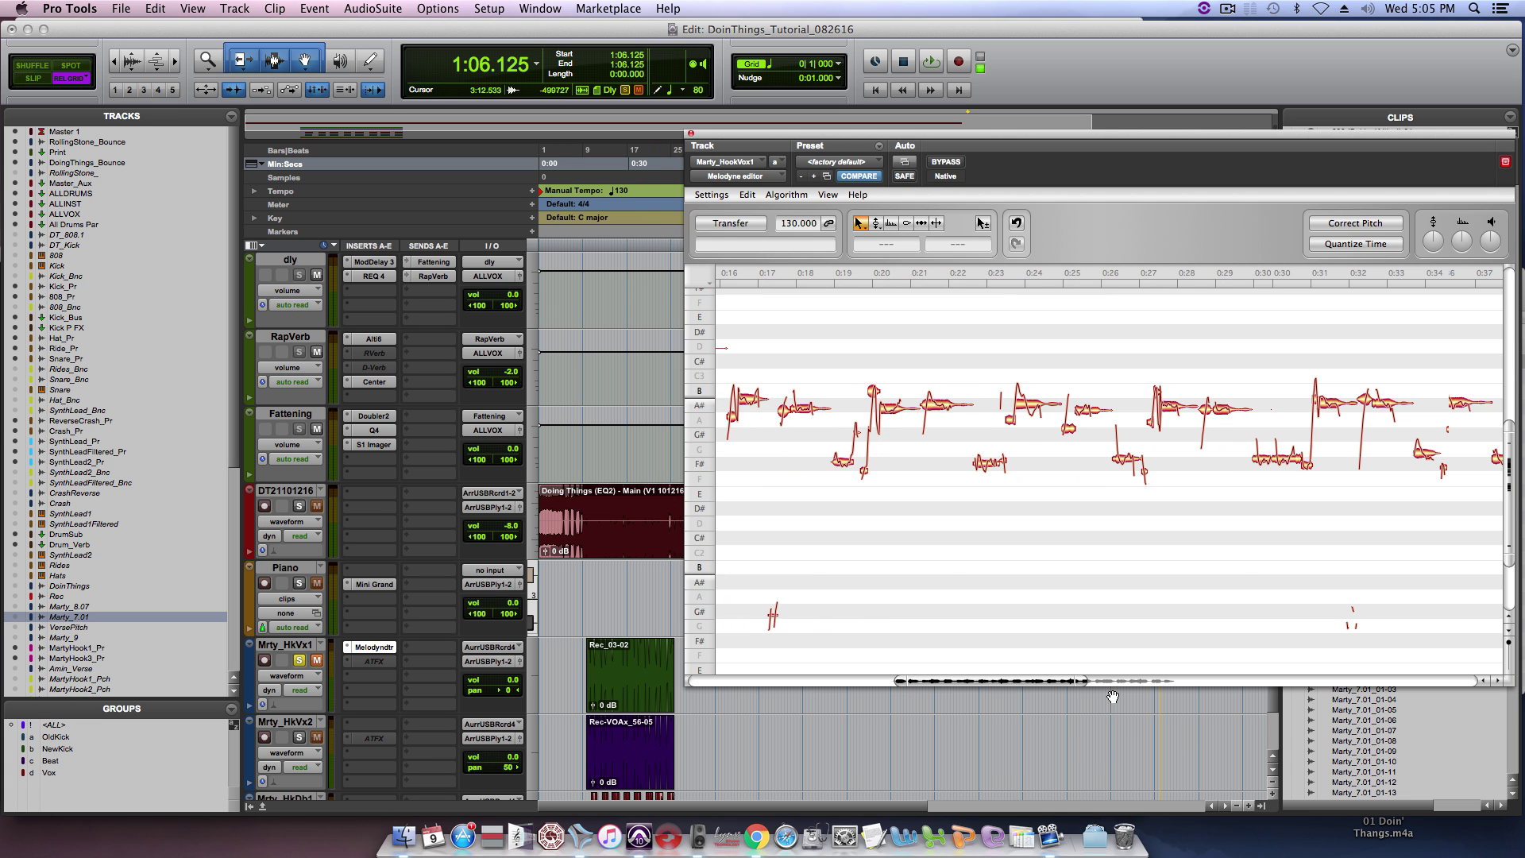
pyautogui.moveTo(1085, 680); pyautogui.dragTo(900, 672)
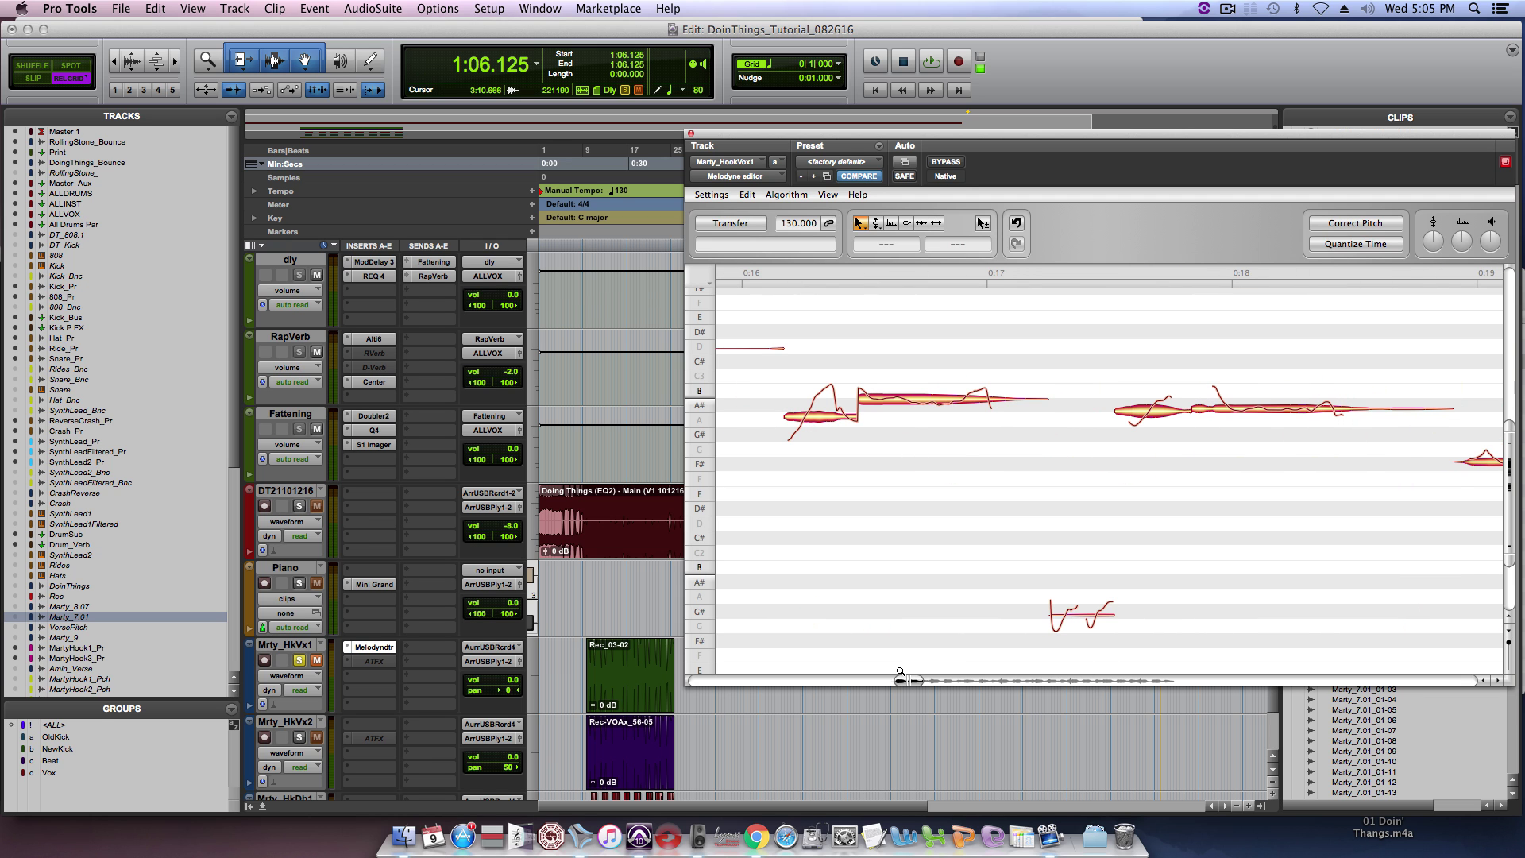
pyautogui.click(938, 223)
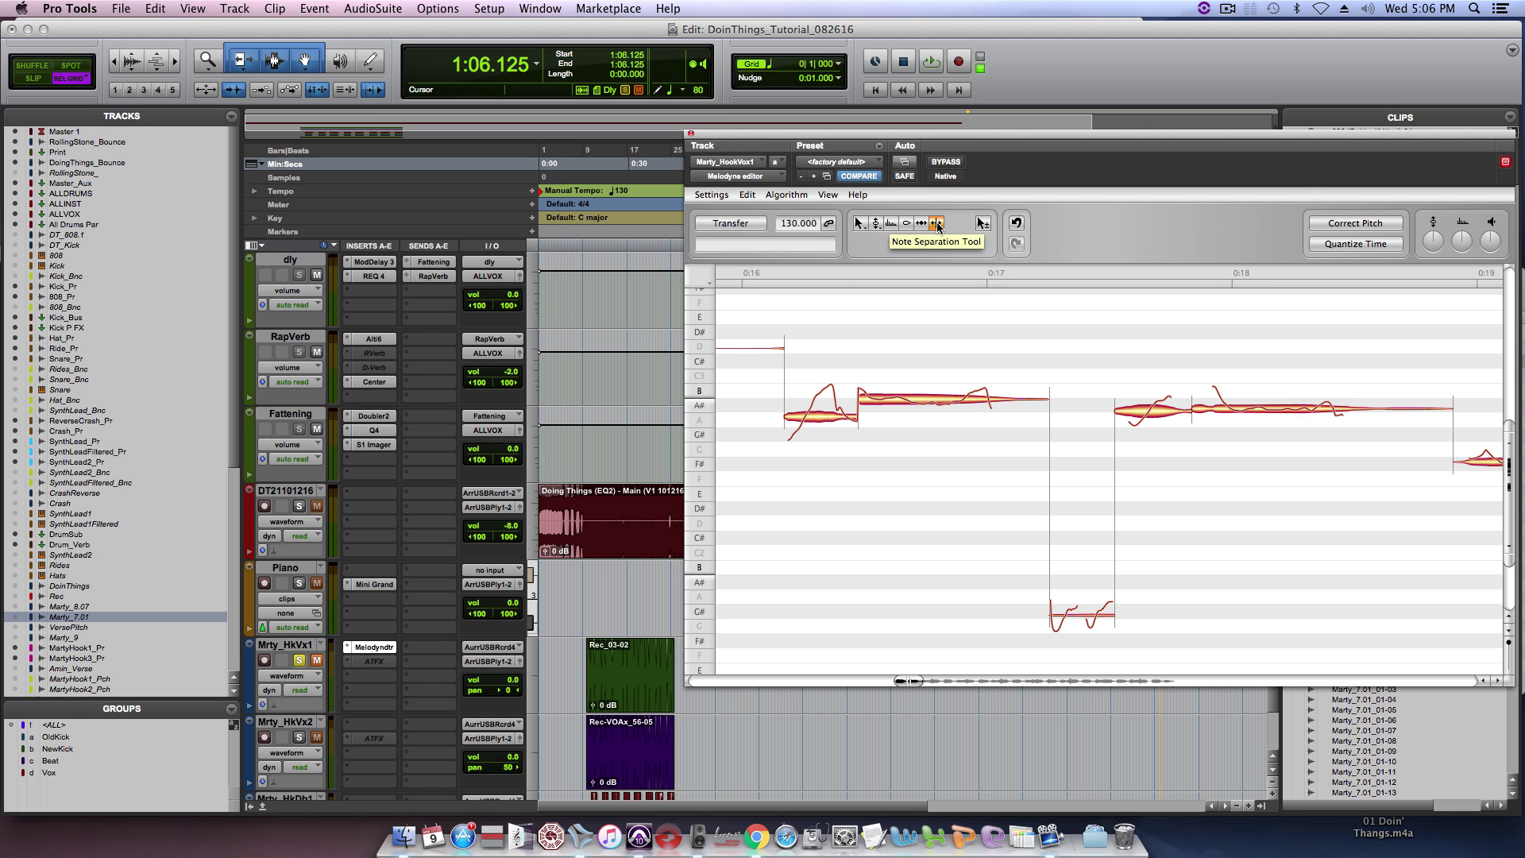
pyautogui.click(838, 413)
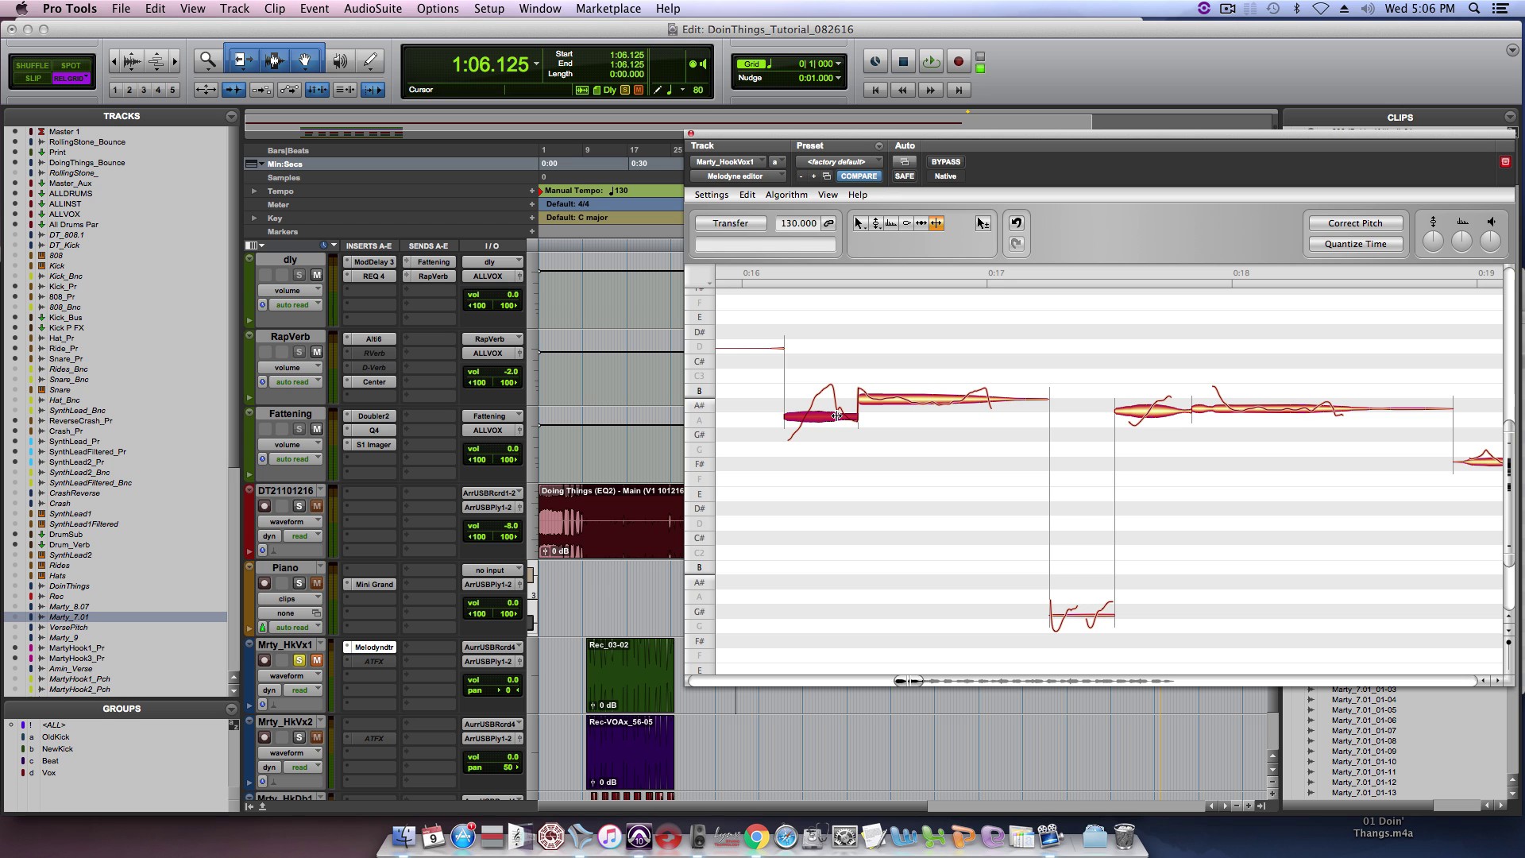
# Step: Split the 0:16 note in two and separate the F# note near its start
pyautogui.doubleClick(837, 414)
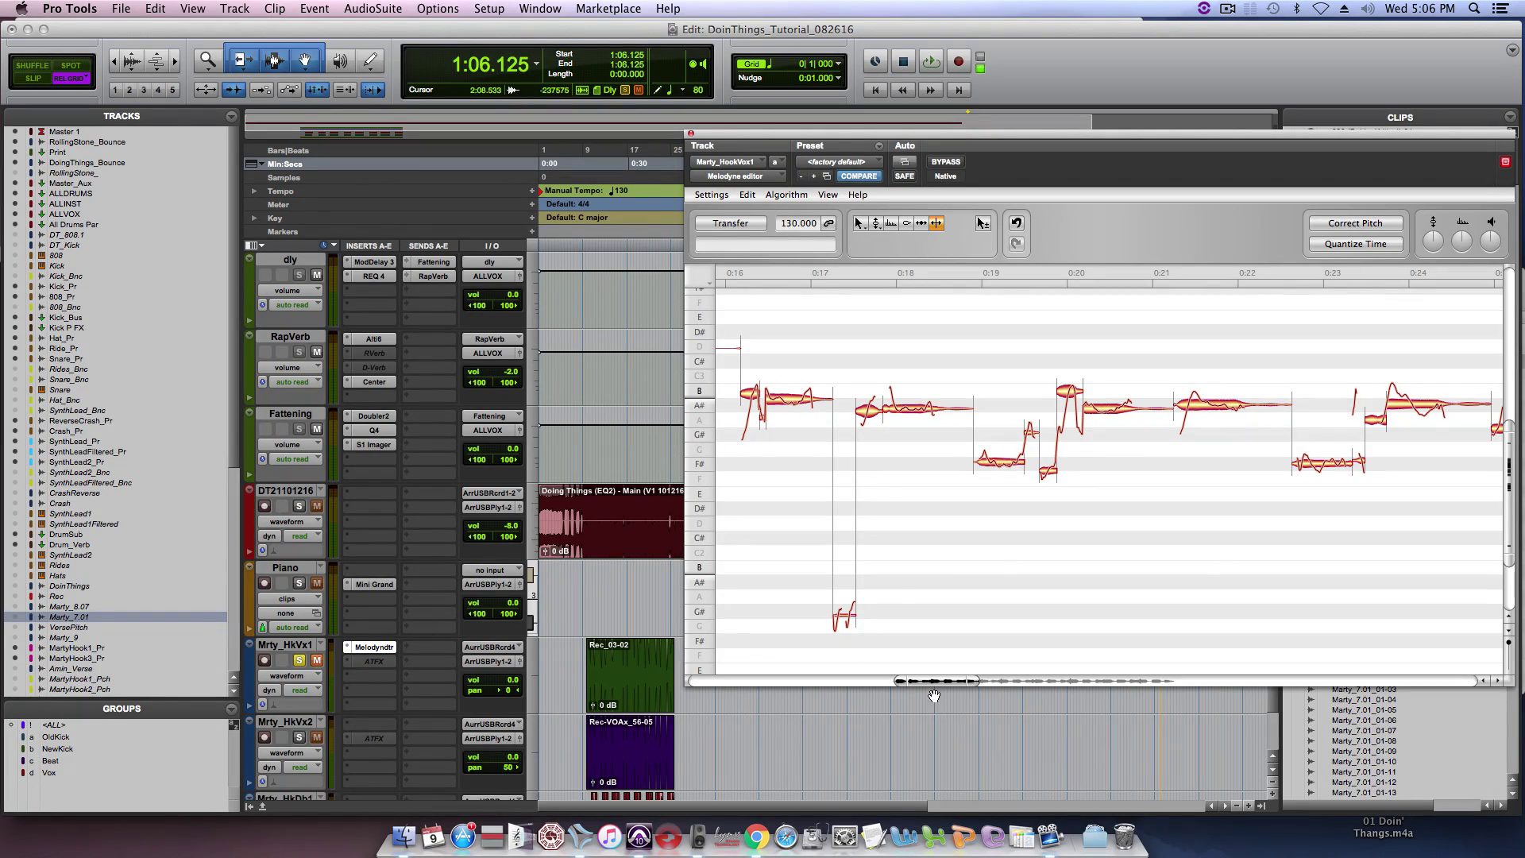
pyautogui.moveTo(973, 681); pyautogui.dragTo(941, 681)
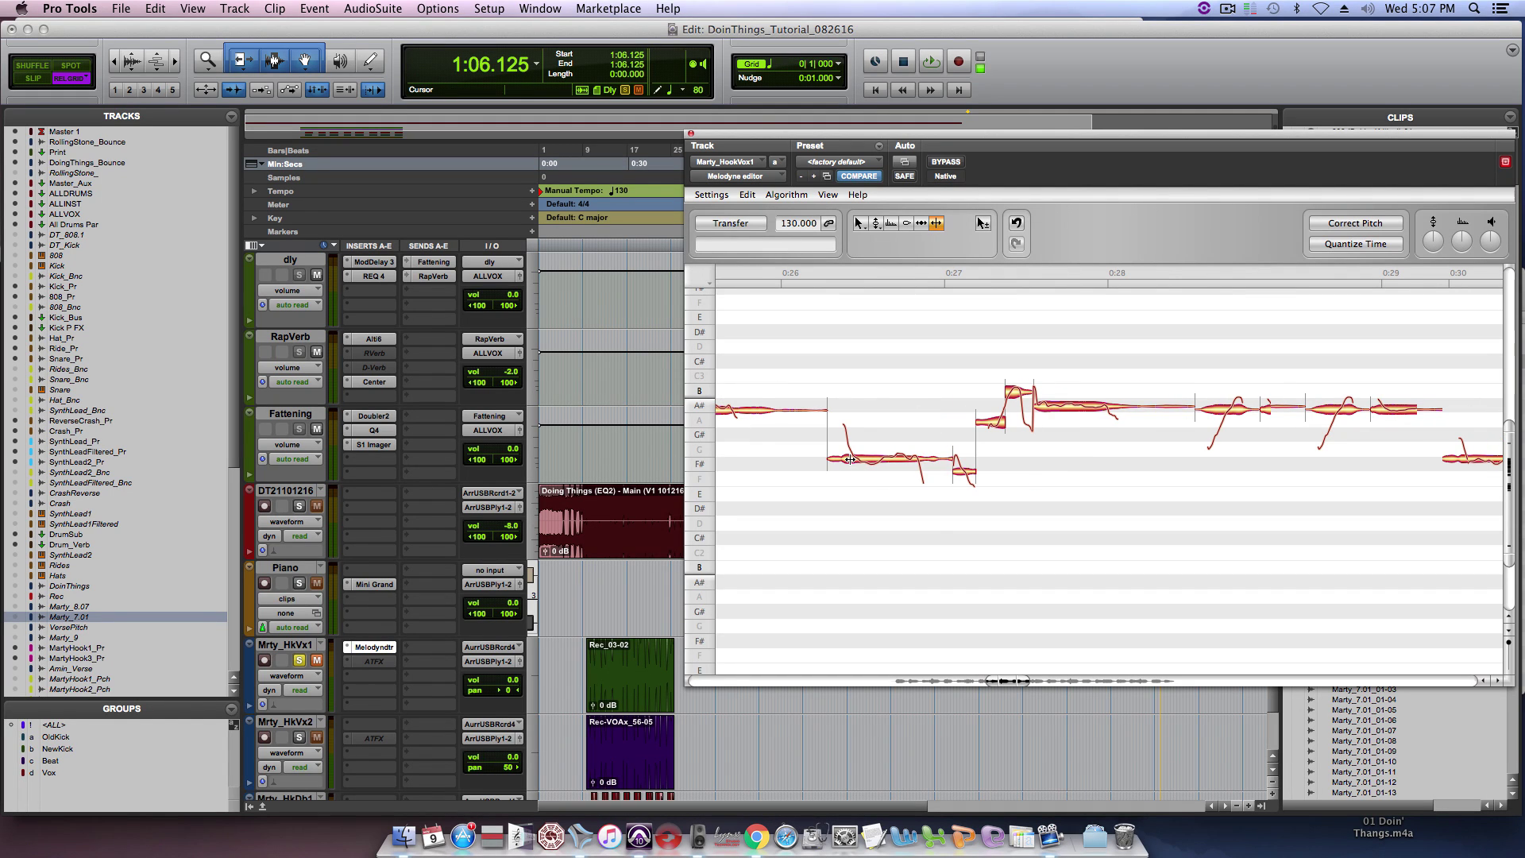
pyautogui.click(848, 459)
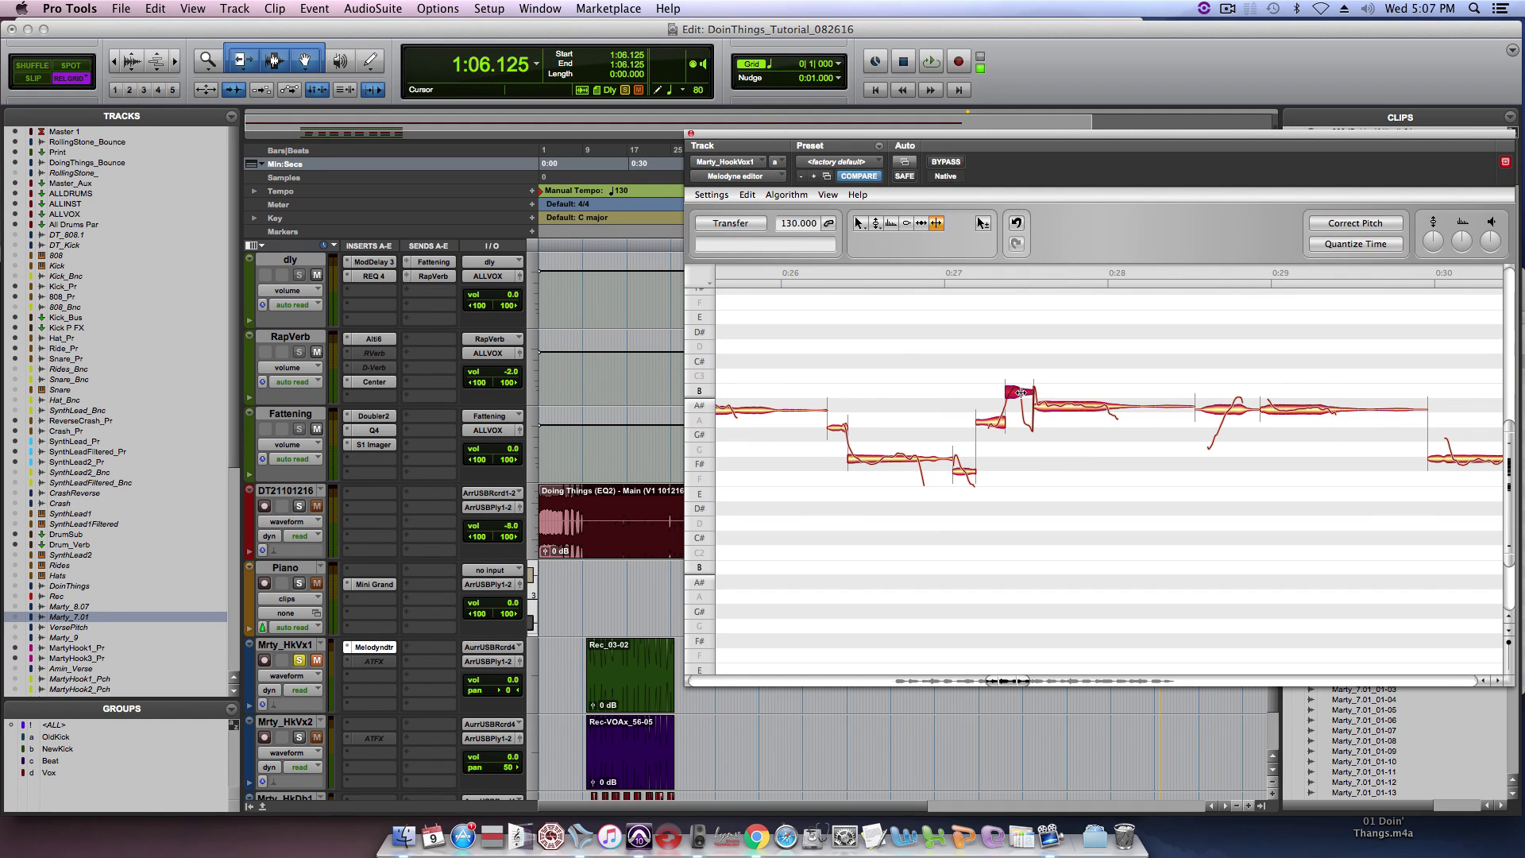
# Step: Separate a short G piece from the A# note and shift the note boundary near 0:31
pyautogui.moveTo(1005, 682); pyautogui.dragTo(1023, 681)
pyautogui.click(941, 410)
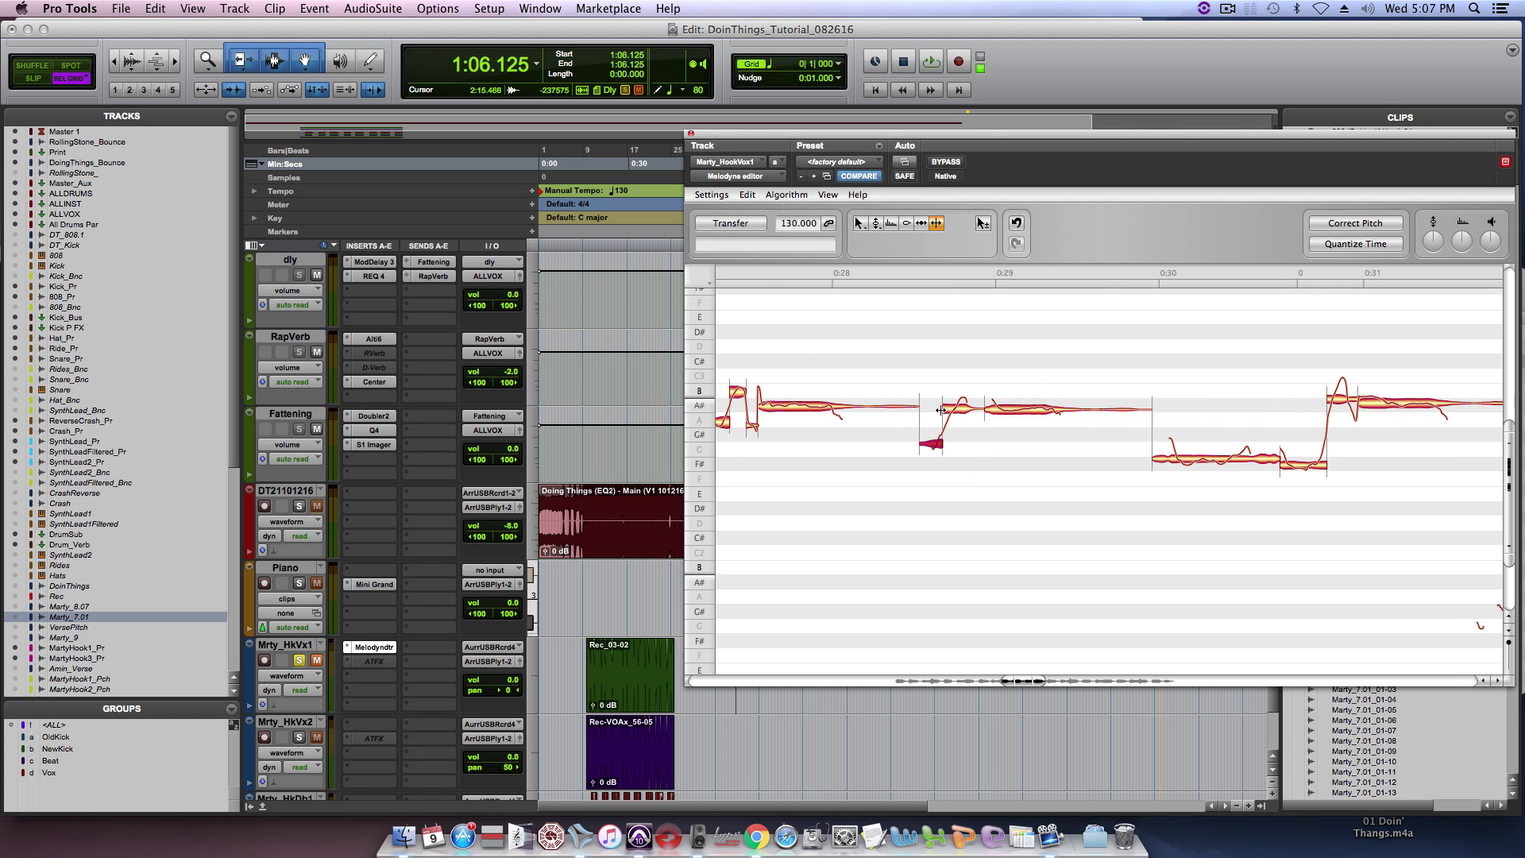
pyautogui.click(941, 410)
pyautogui.moveTo(1024, 683); pyautogui.dragTo(1037, 683)
pyautogui.moveTo(1144, 403); pyautogui.dragTo(1142, 402)
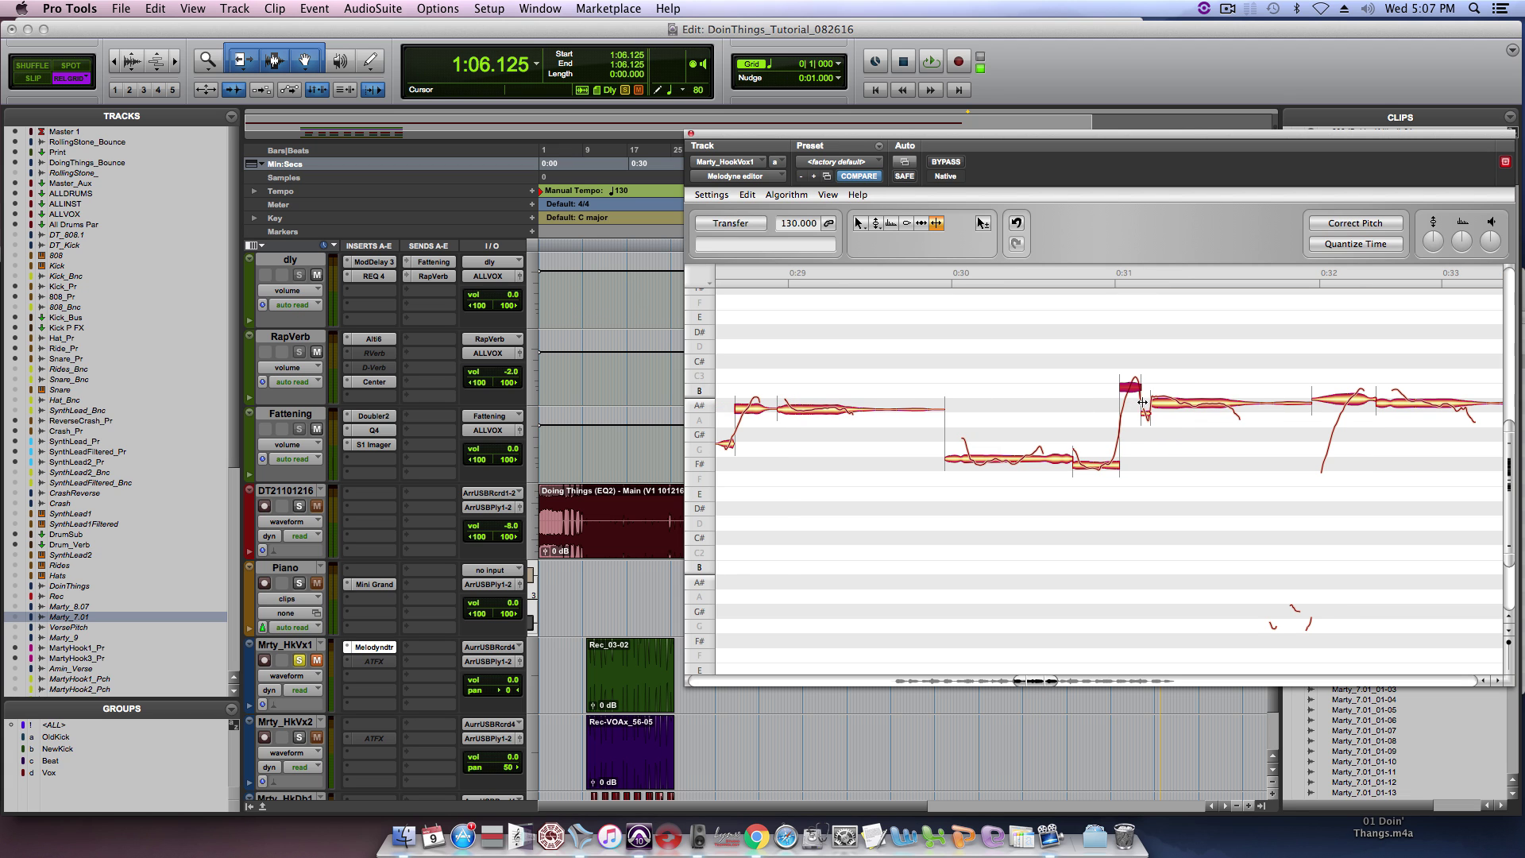
pyautogui.hscroll(-10, 1194, 543)
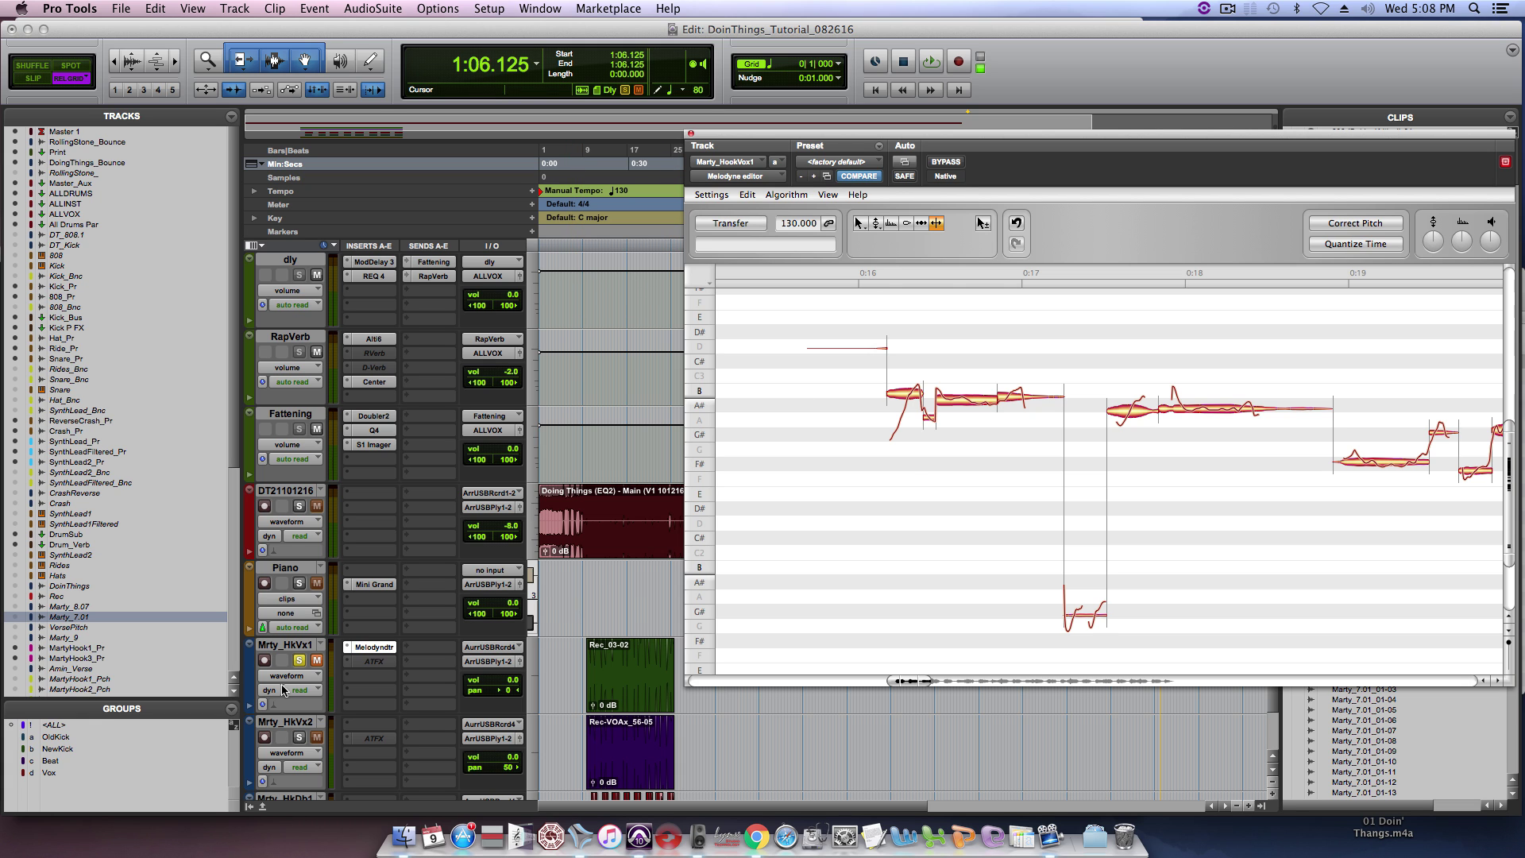
# Step: Audition the hook from 0:15.692 to 0:17.101 with Melodyne's Main Tool selected
pyautogui.click(593, 570)
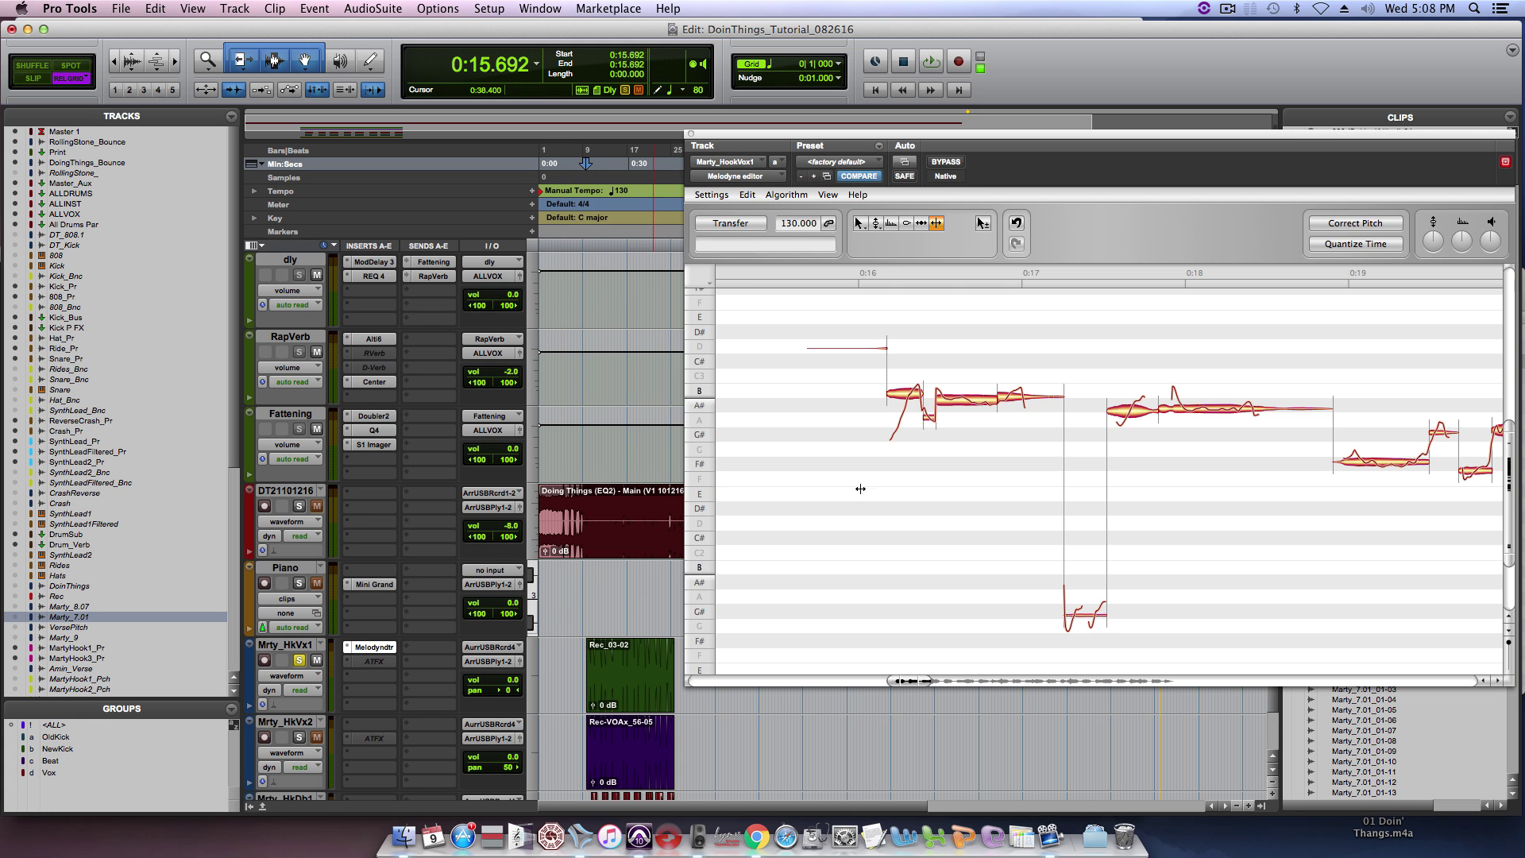
pyautogui.click(857, 226)
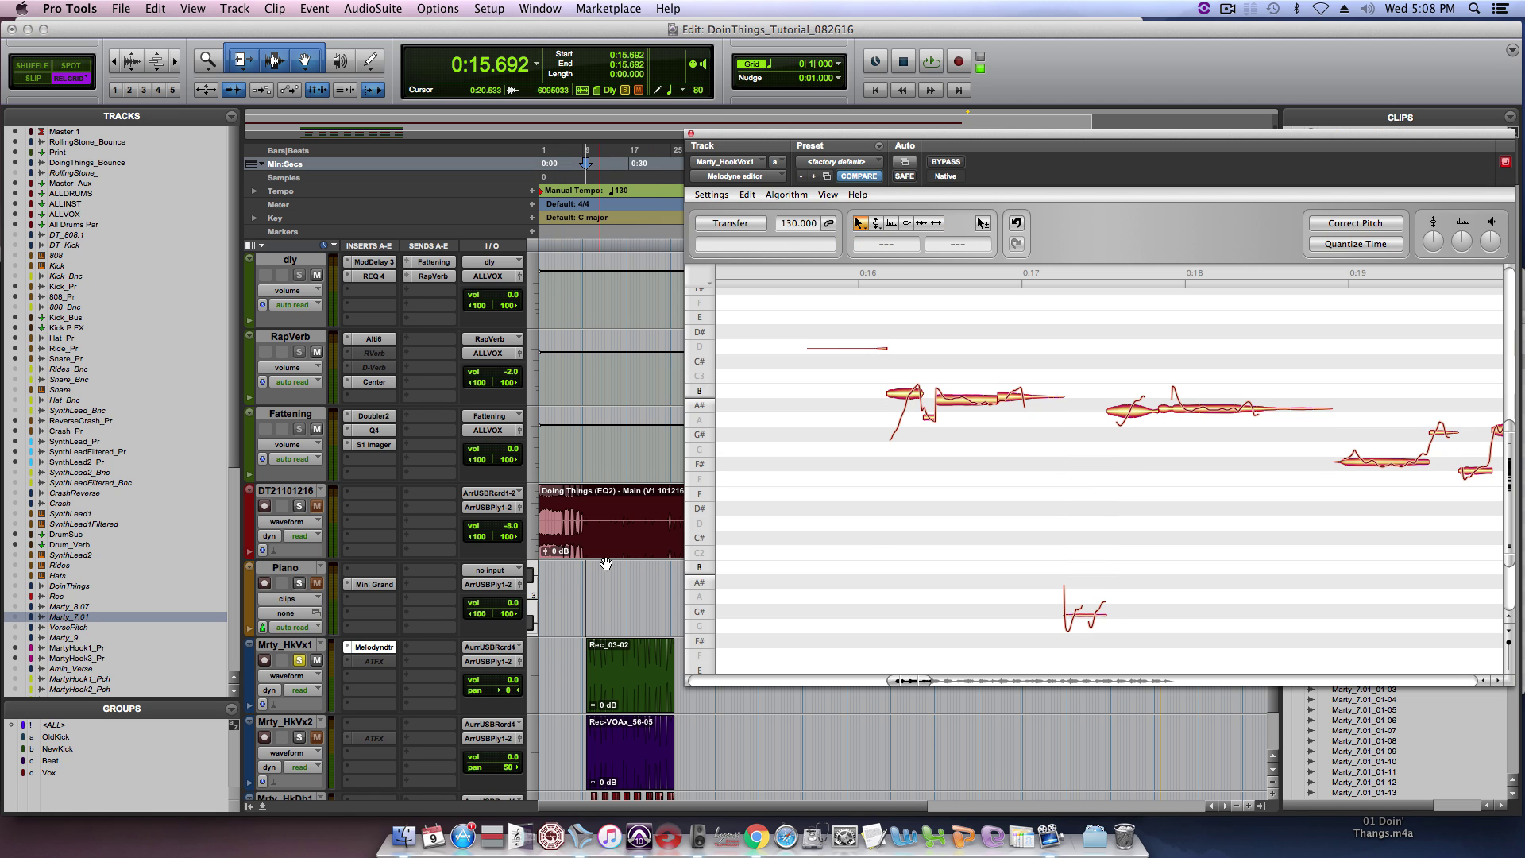
pyautogui.press('space')
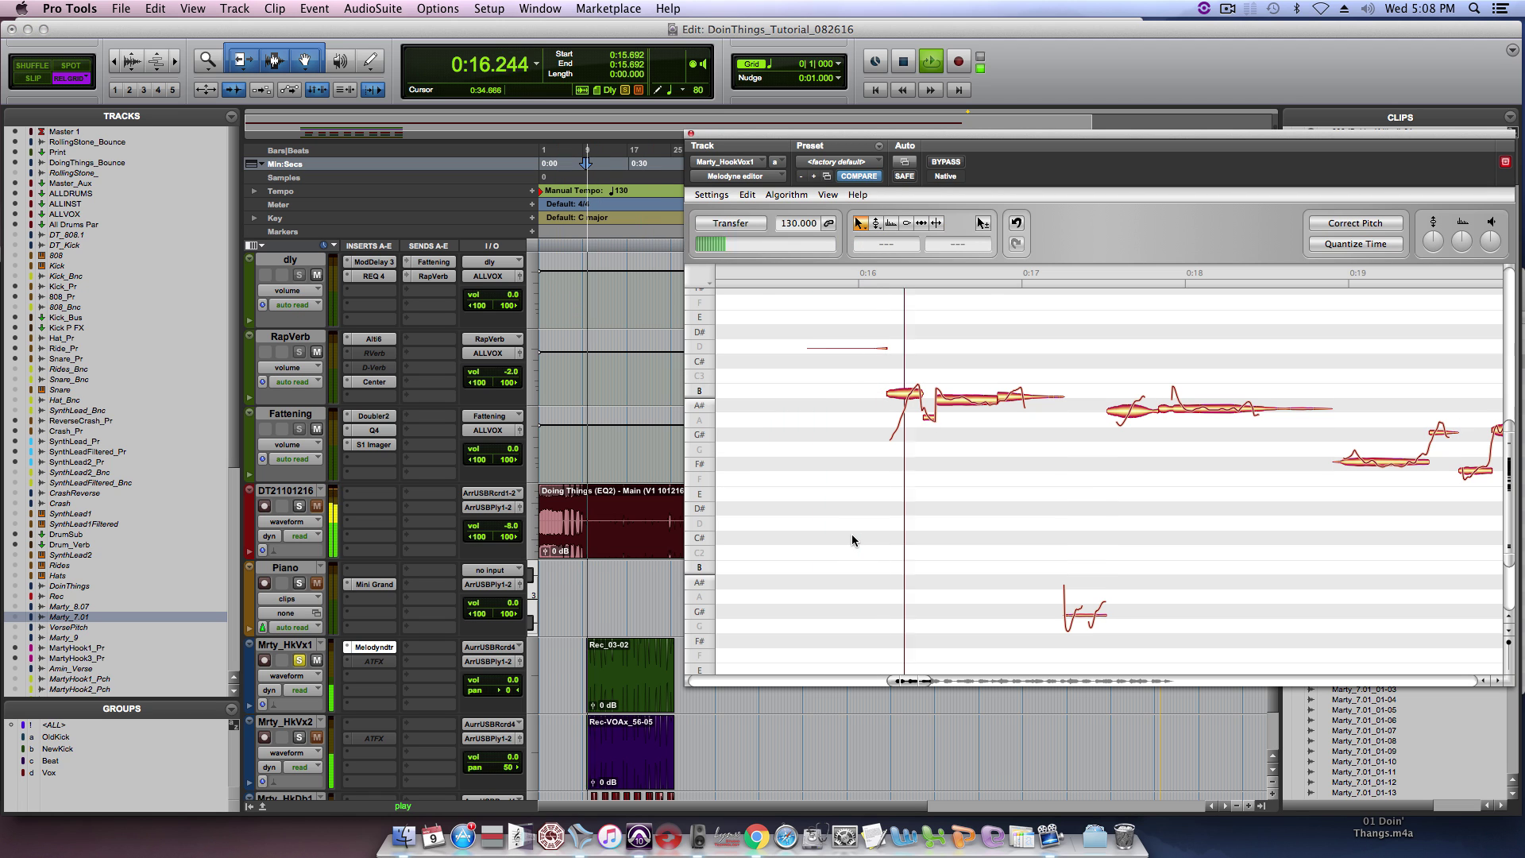
pyautogui.press('space')
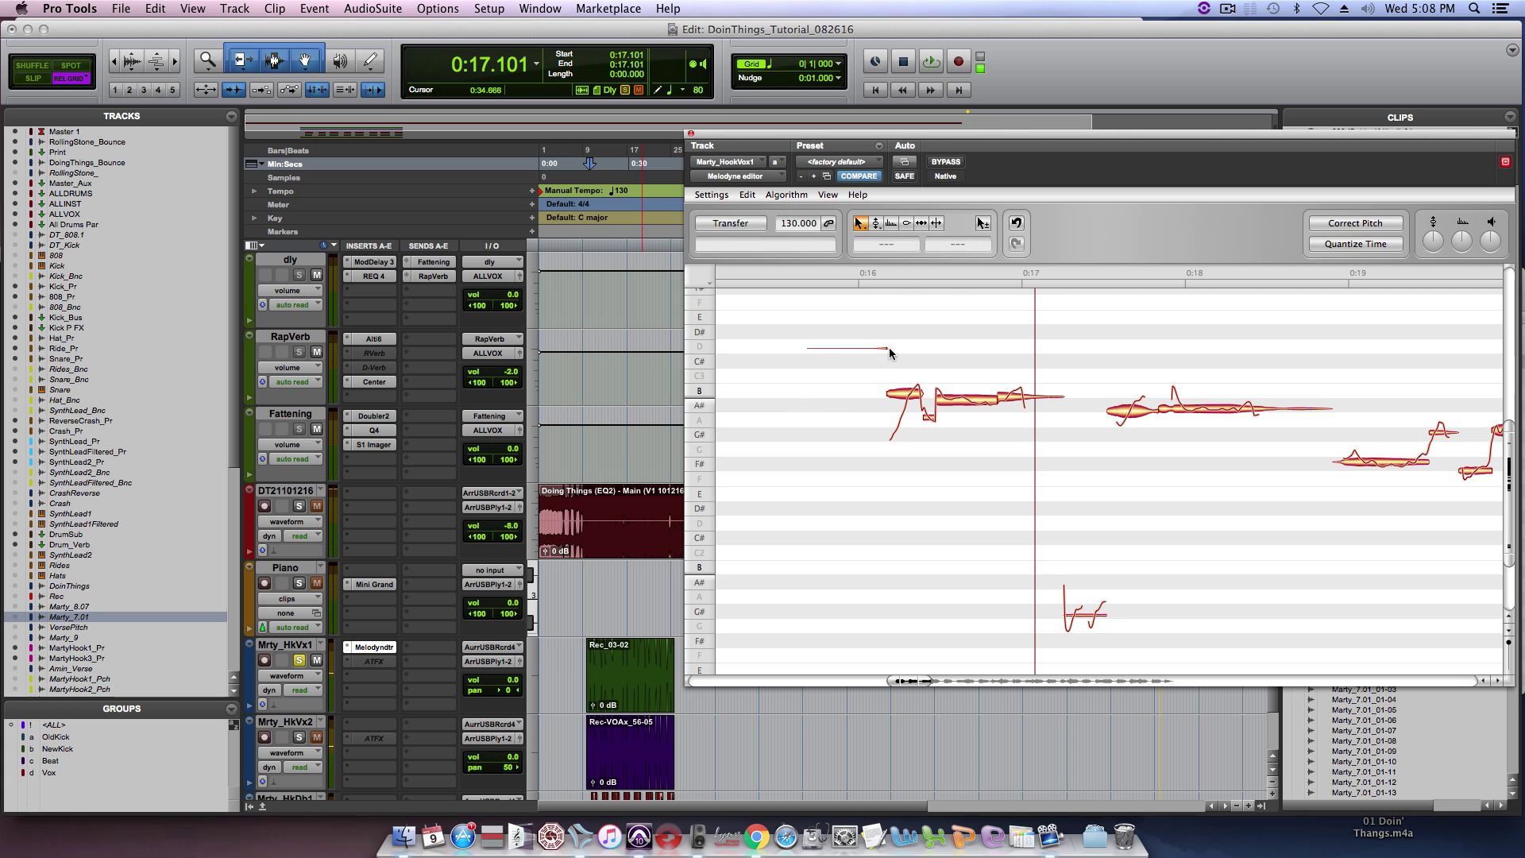
# Step: Select the long vocal note near B and apply Correct Pitch with 100% pitch-centre correction
pyautogui.click(898, 392)
pyautogui.click(1396, 227)
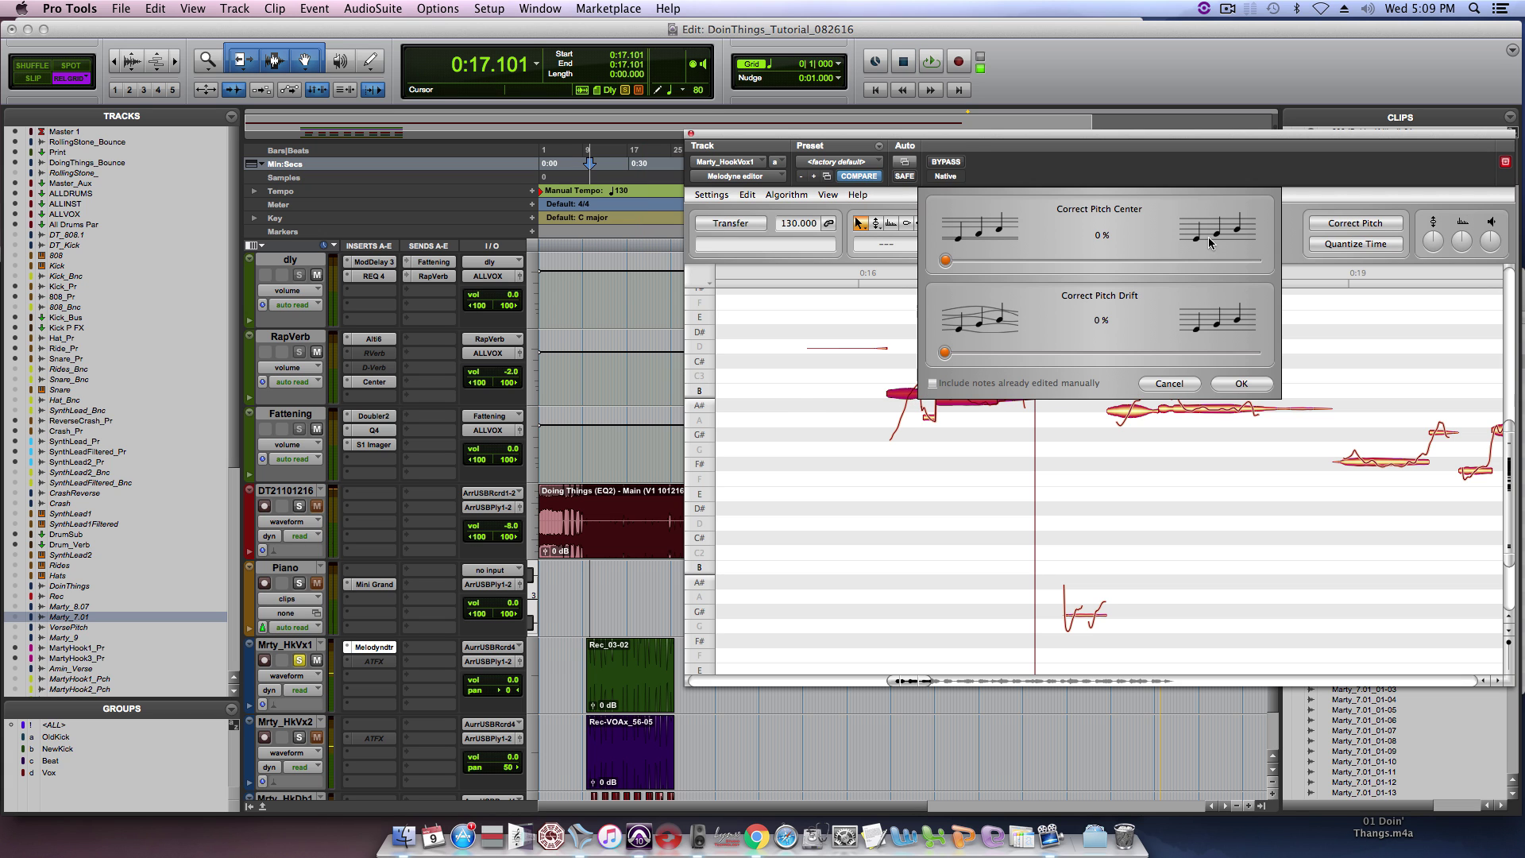
pyautogui.moveTo(1153, 263); pyautogui.dragTo(1482, 277)
pyautogui.click(1239, 383)
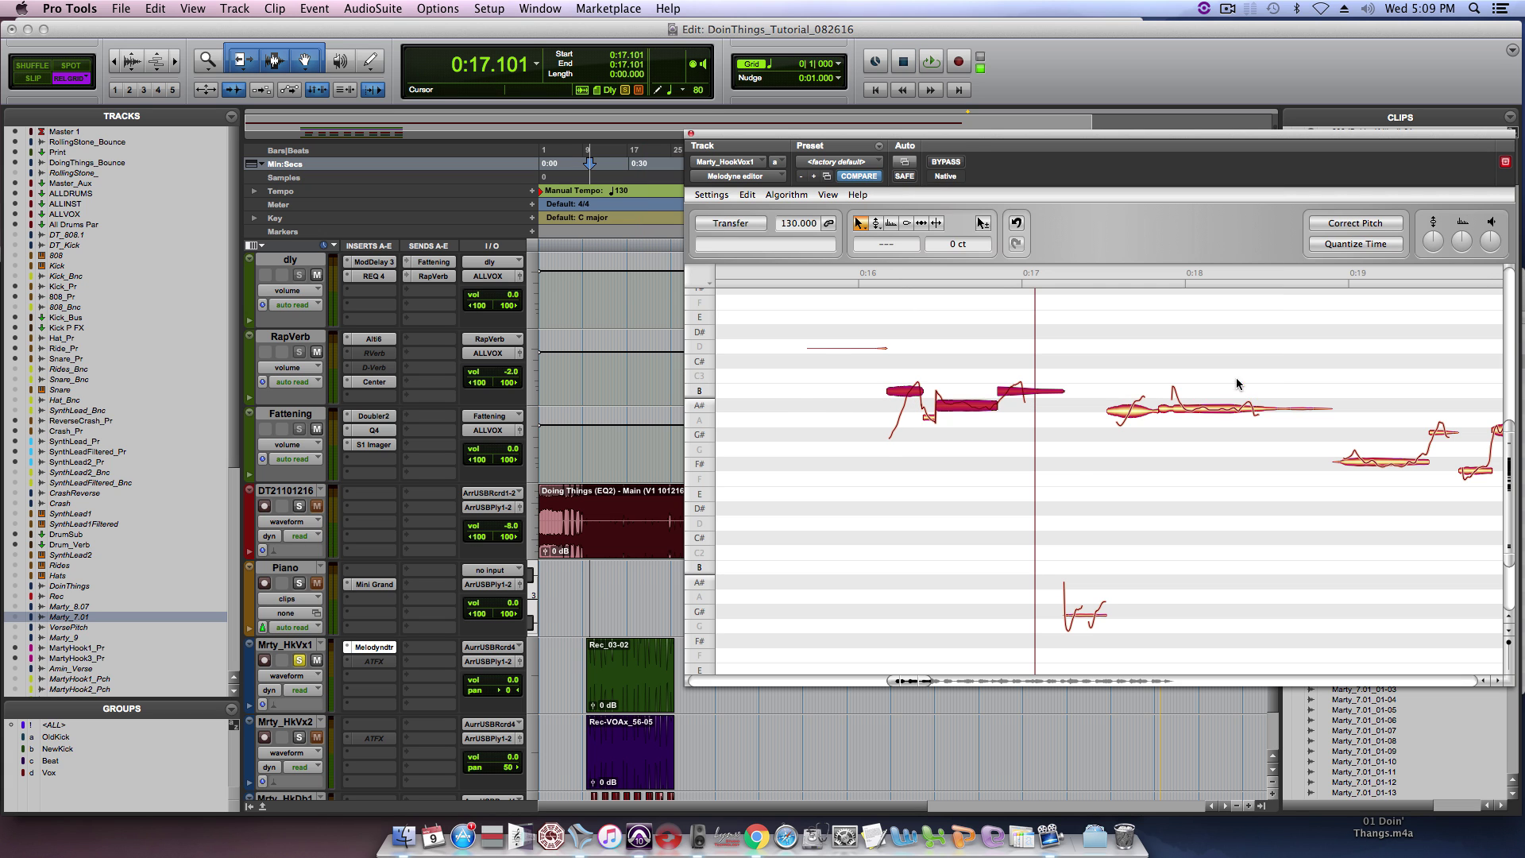
# Step: Raise the corrected note from A# to B, lift the small fragment to A#, and audition it
pyautogui.click(973, 405)
pyautogui.moveTo(973, 405); pyautogui.dragTo(972, 391)
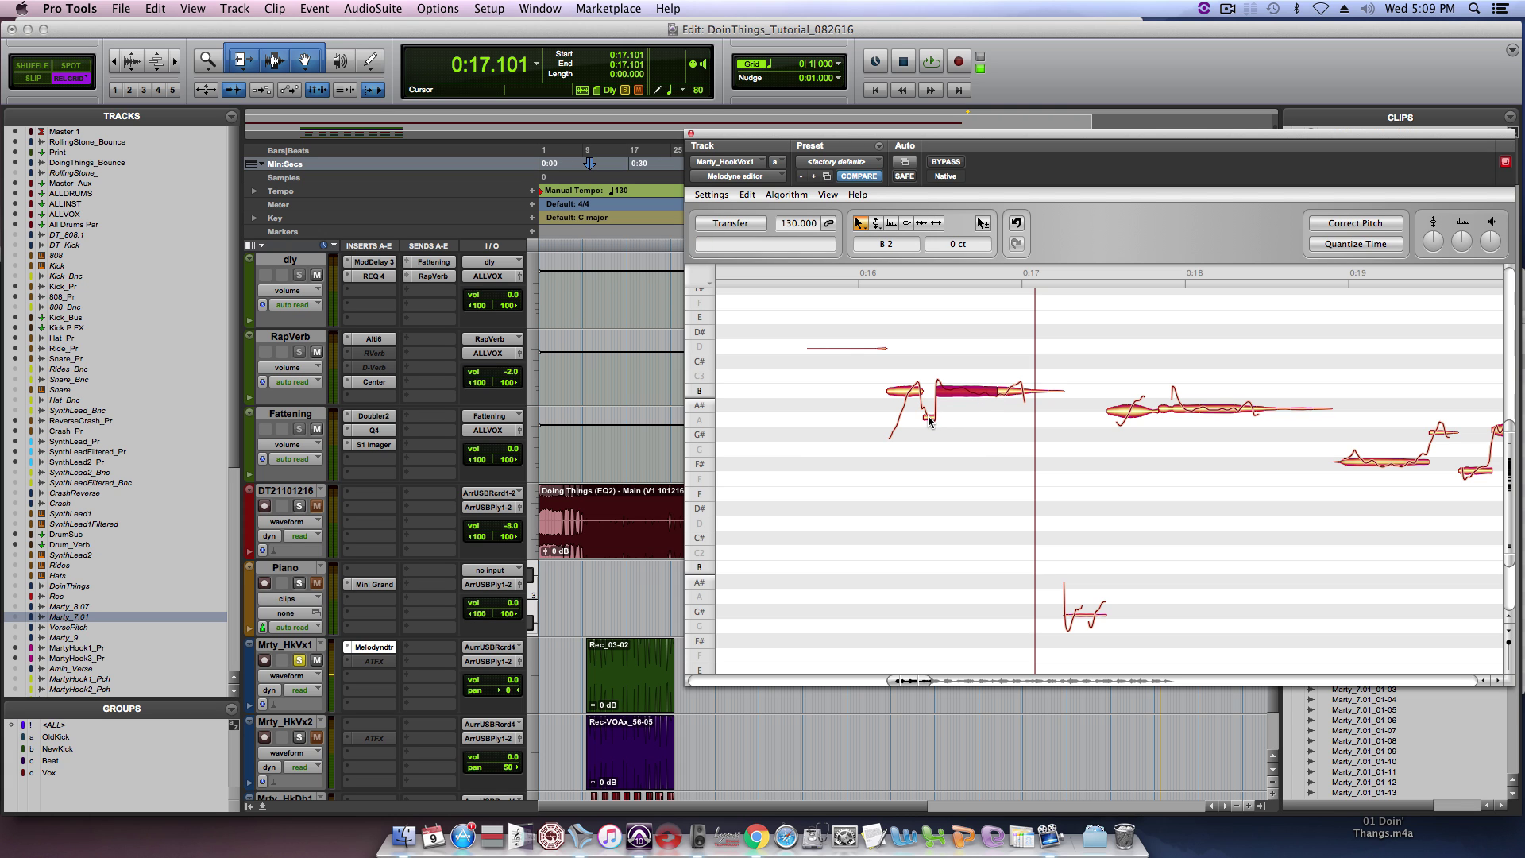
pyautogui.moveTo(928, 421); pyautogui.dragTo(932, 437)
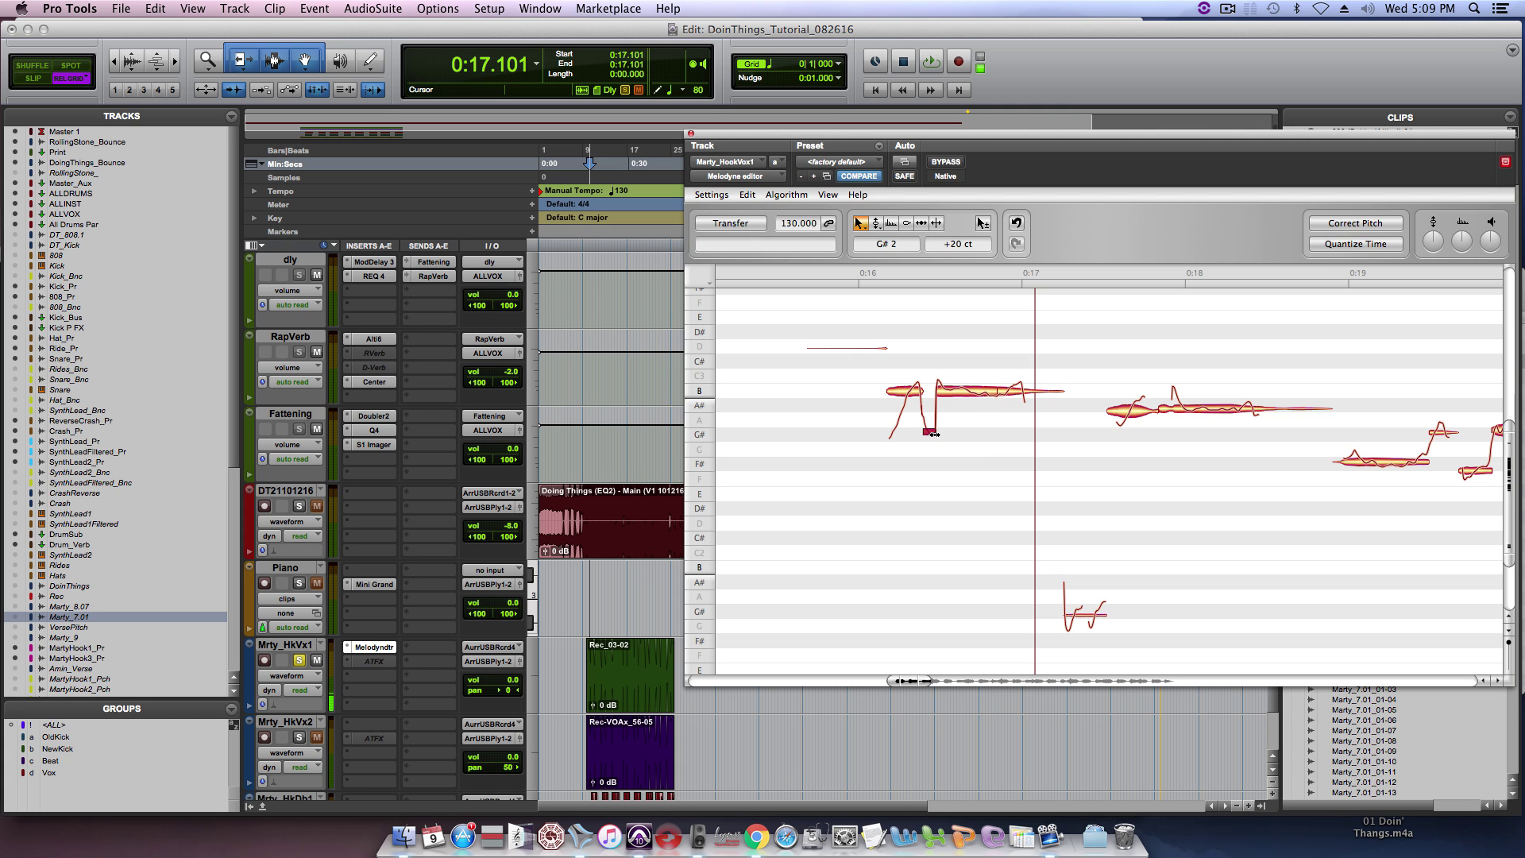
pyautogui.press('space')
pyautogui.press('space')
pyautogui.press('super+bracketright')
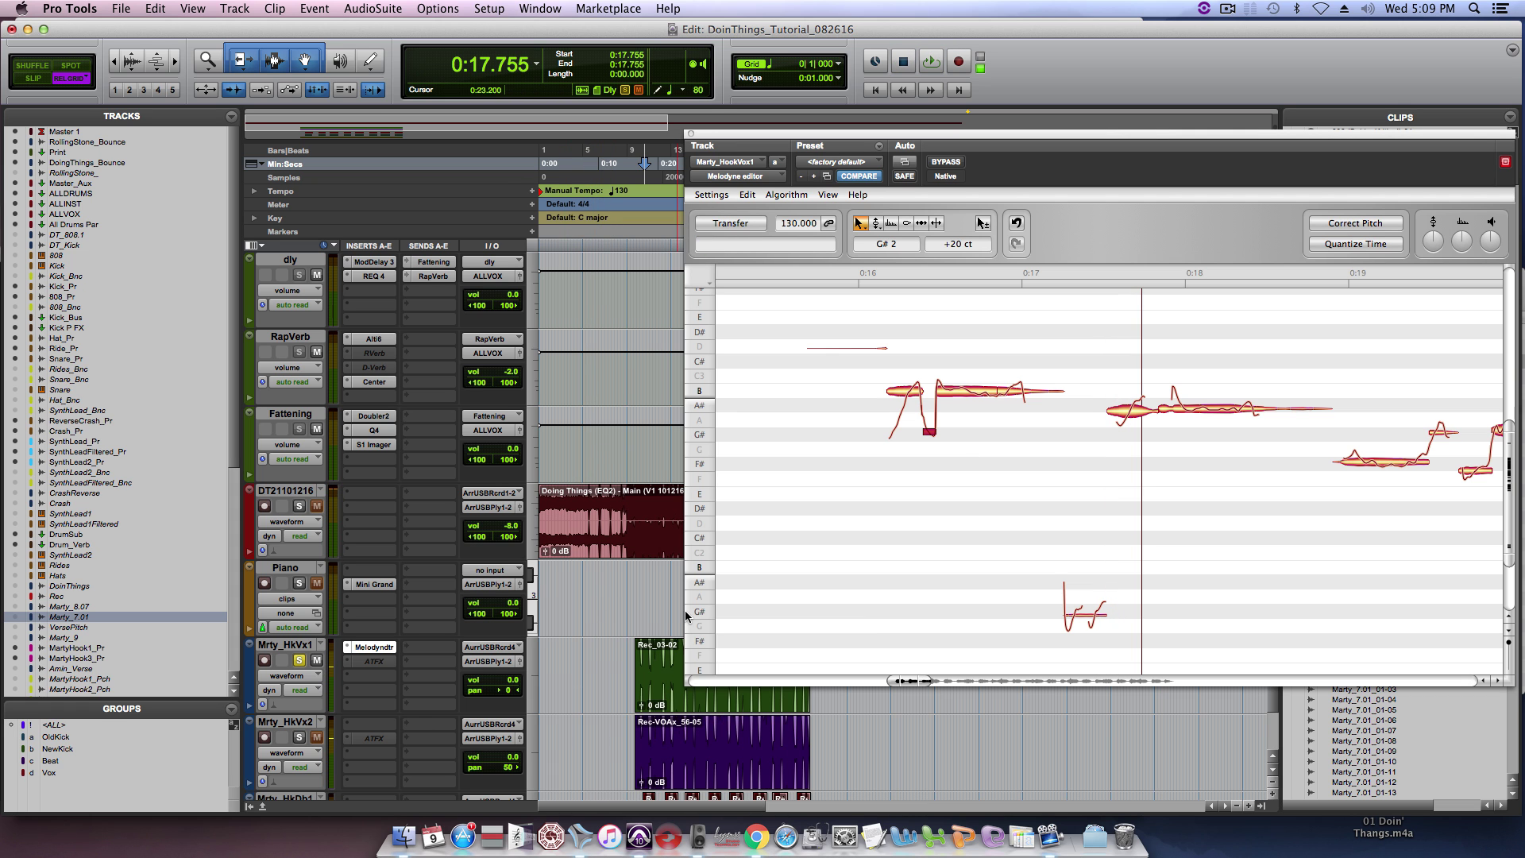
# Step: Zoom in and play the phrase from 0:15.692 to about 0:17.5
pyautogui.click(644, 587)
pyautogui.press('super+bracketright')
pyautogui.press('super+bracketright')
pyautogui.press('super+bracketright')
pyautogui.scroll(2, 909, 748)
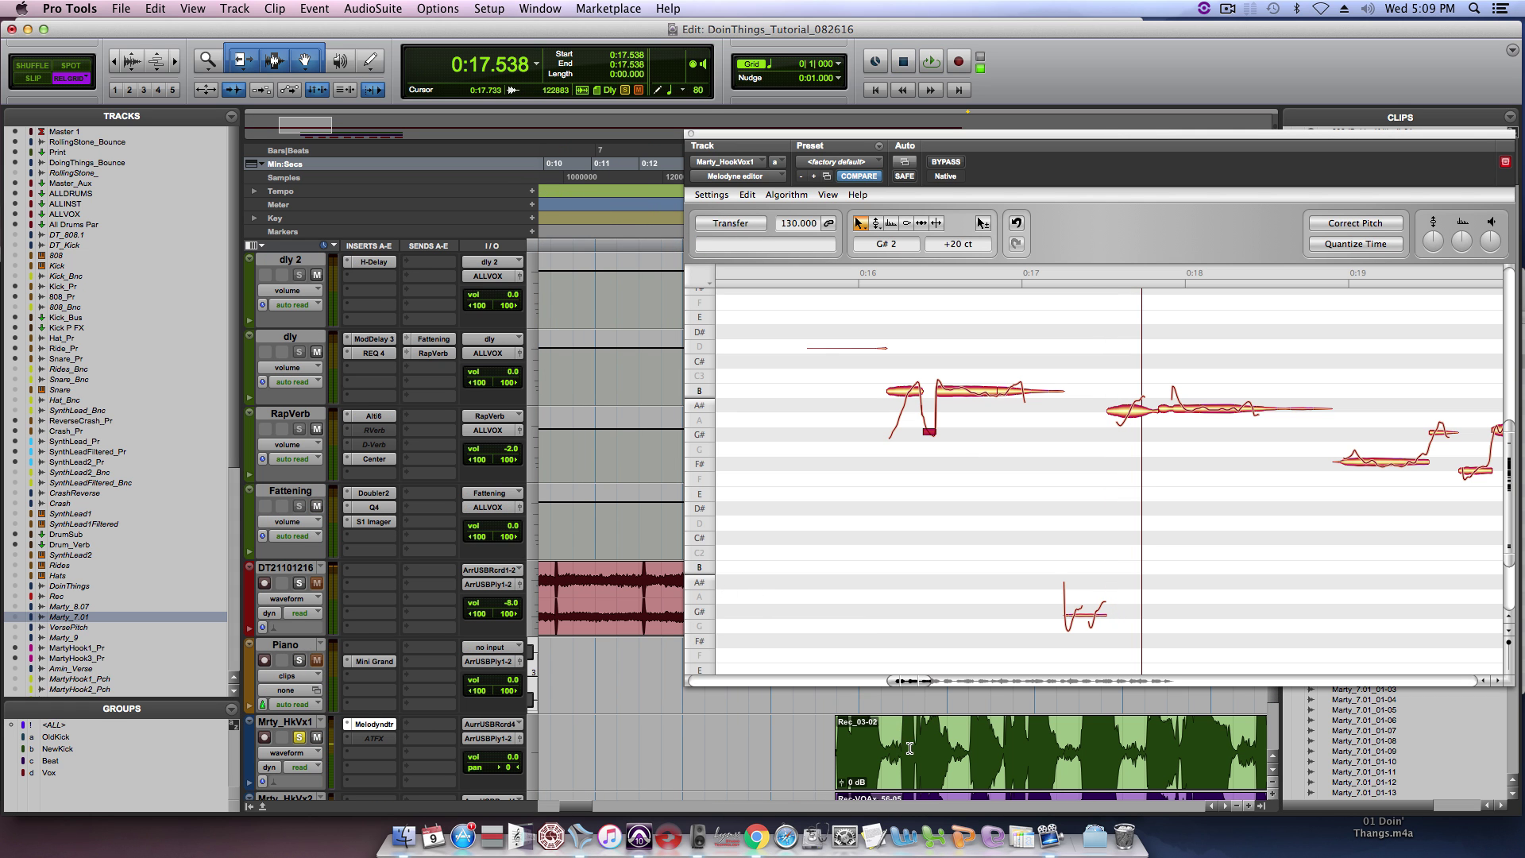
pyautogui.click(835, 740)
pyautogui.press('space')
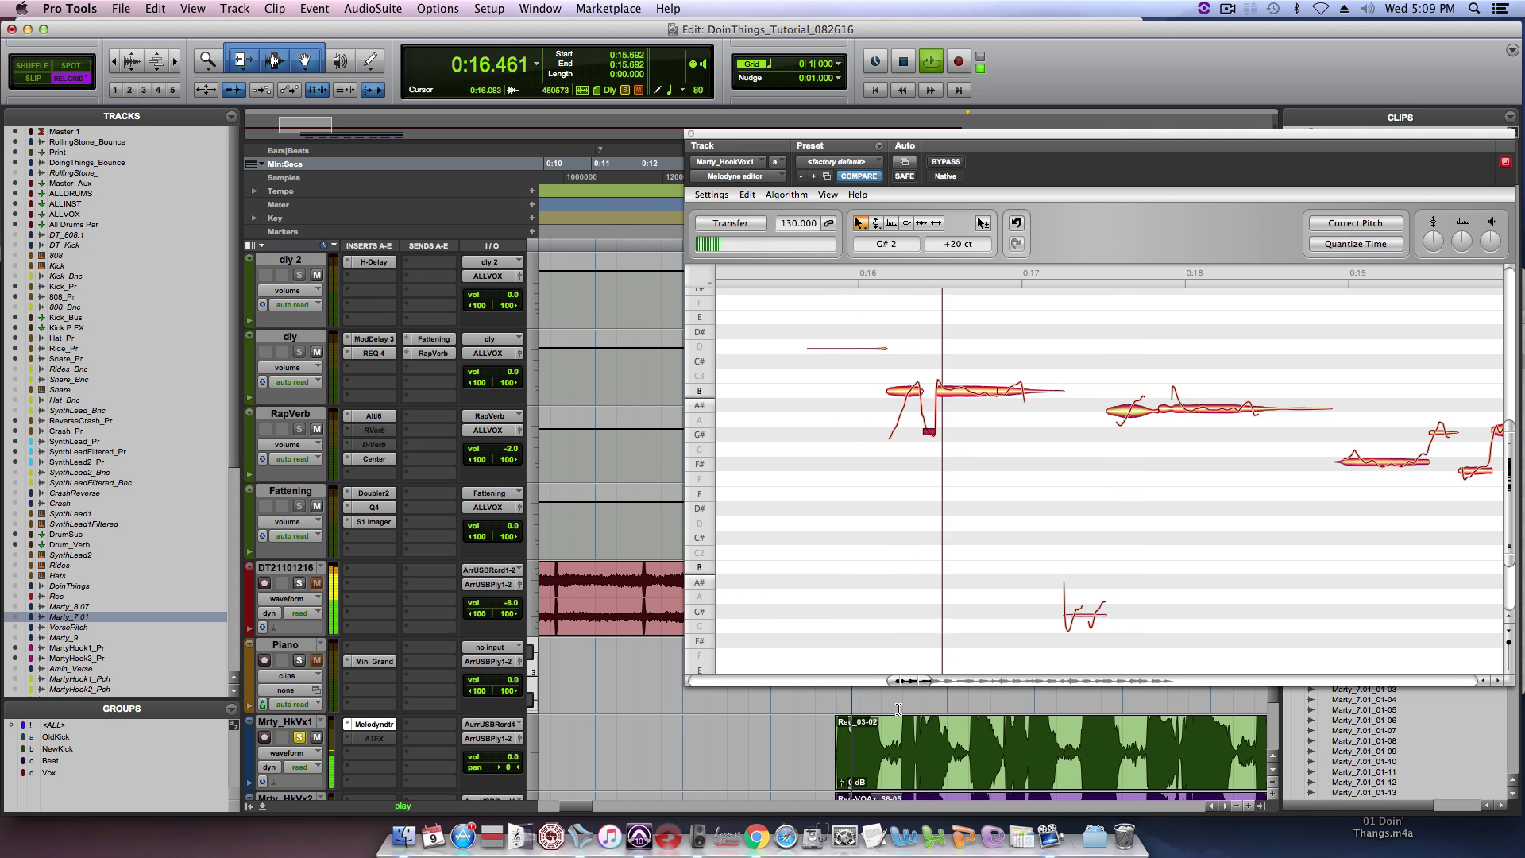
pyautogui.press('space')
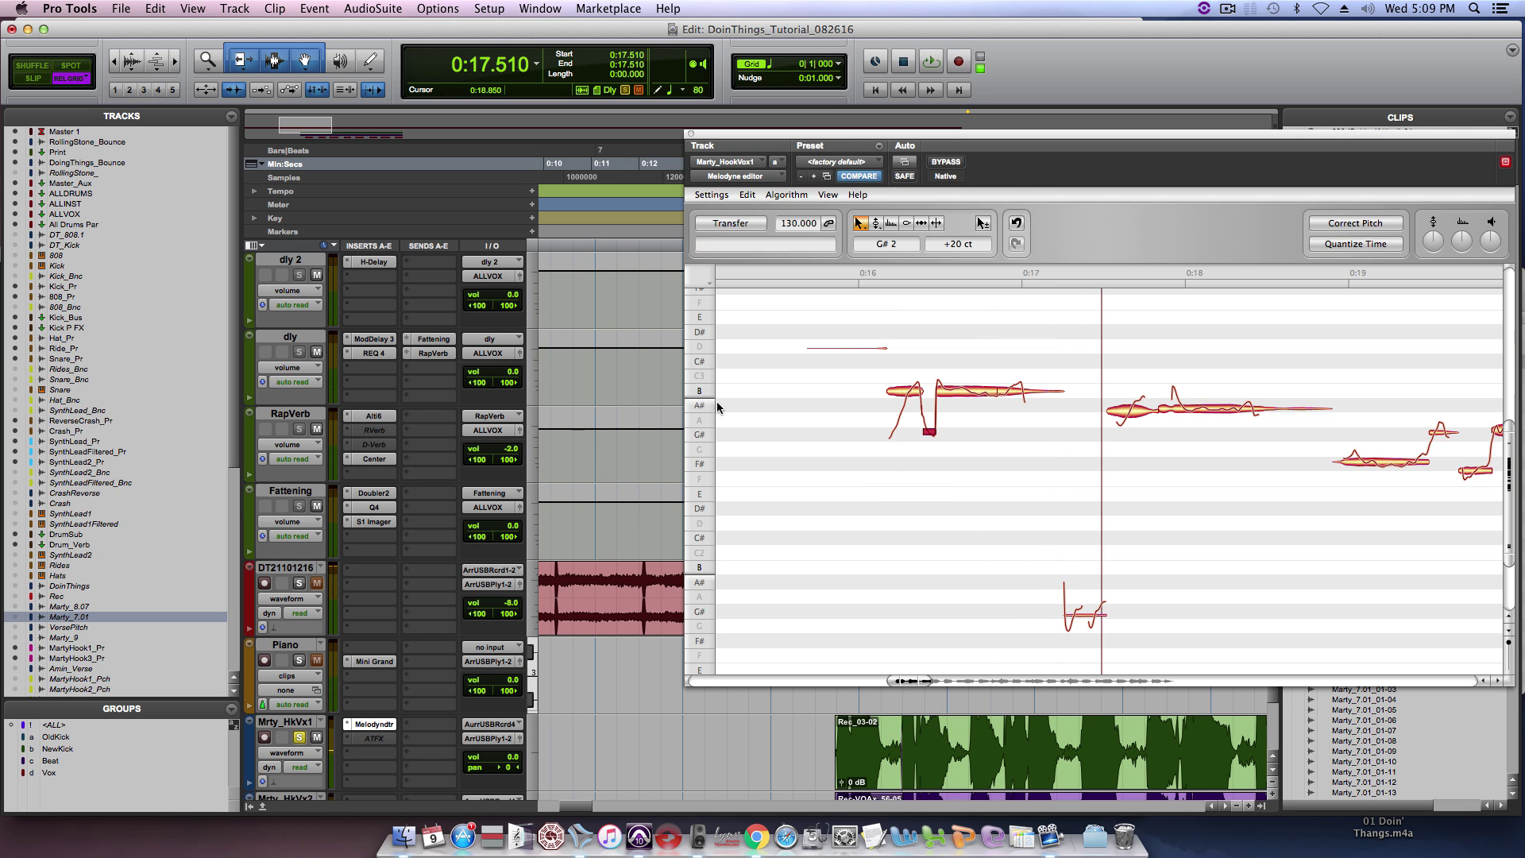
# Step: Lower the note from B to A#, undo the last change, and drop the following B note to A#
pyautogui.moveTo(912, 387); pyautogui.dragTo(976, 405)
pyautogui.click(1008, 394)
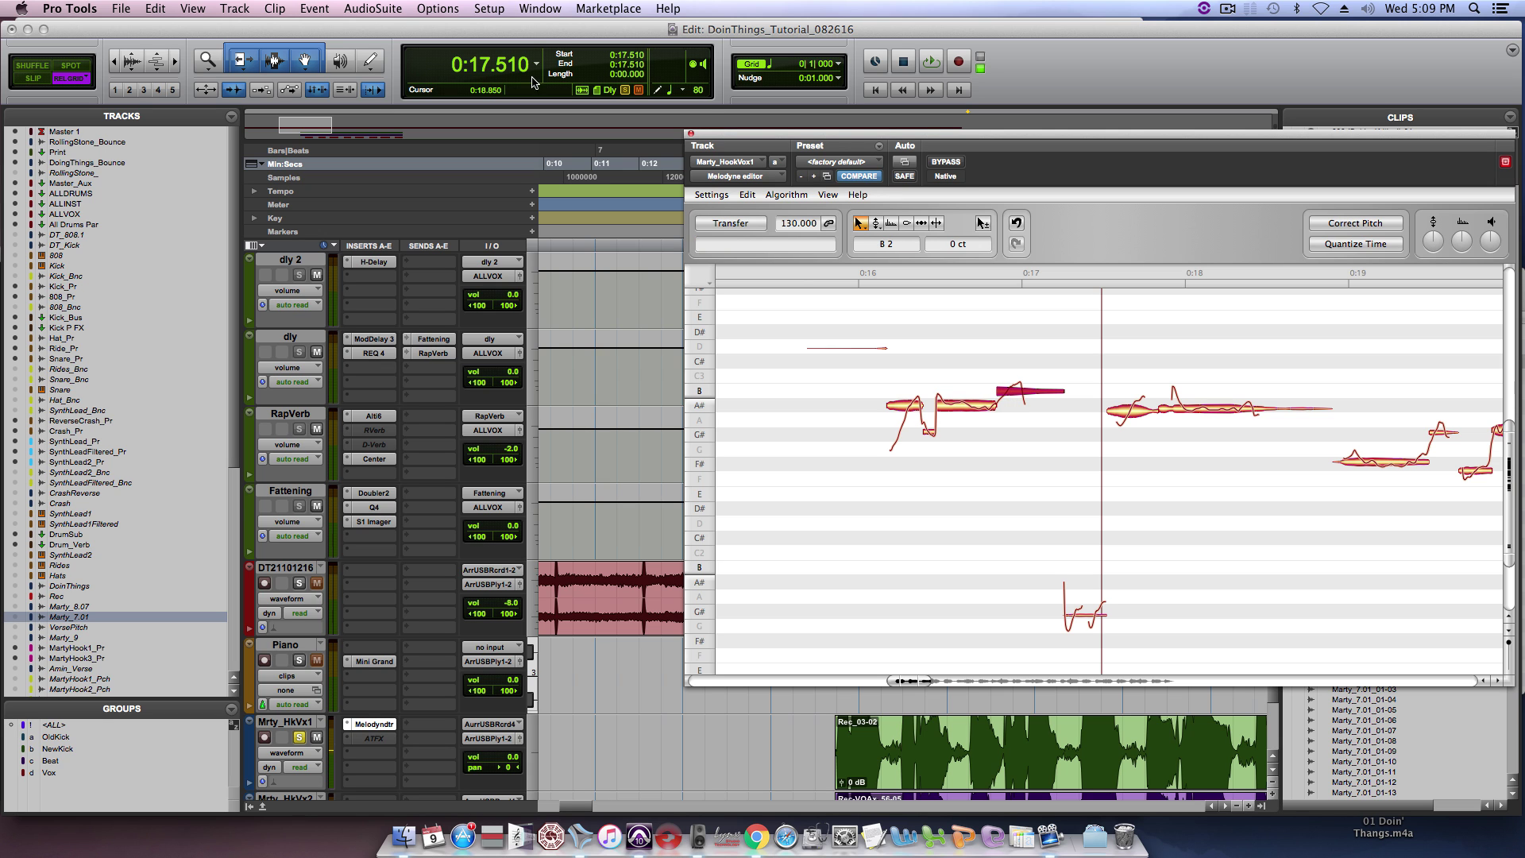
pyautogui.click(746, 195)
pyautogui.click(762, 208)
pyautogui.moveTo(1016, 392); pyautogui.dragTo(1017, 406)
# Step: Play the corrected phrase from just before 0:16 to 0:17.211
pyautogui.press('space')
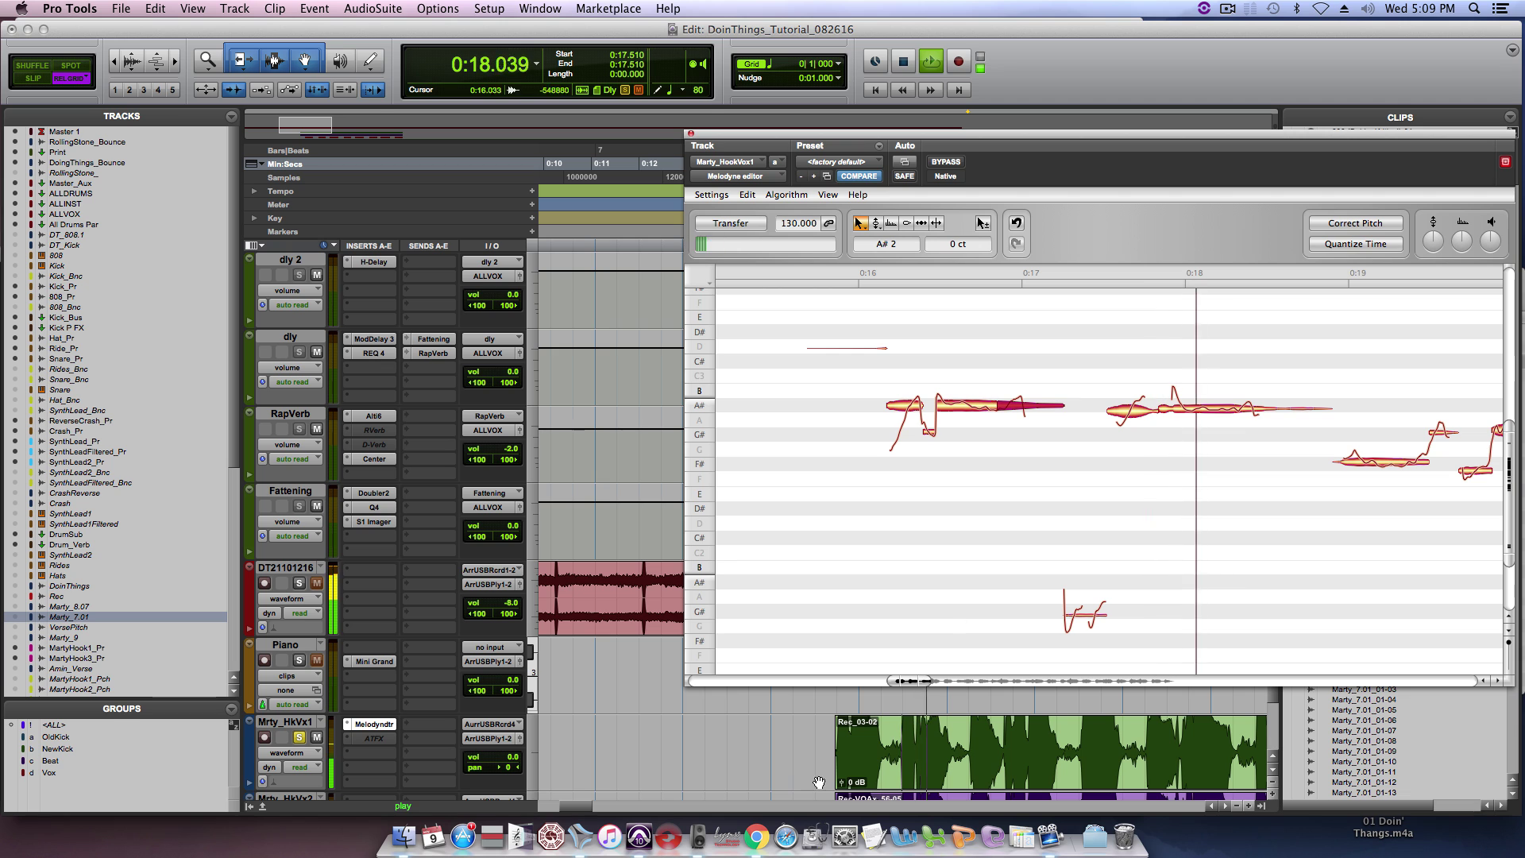
pyautogui.click(828, 744)
pyautogui.press('space')
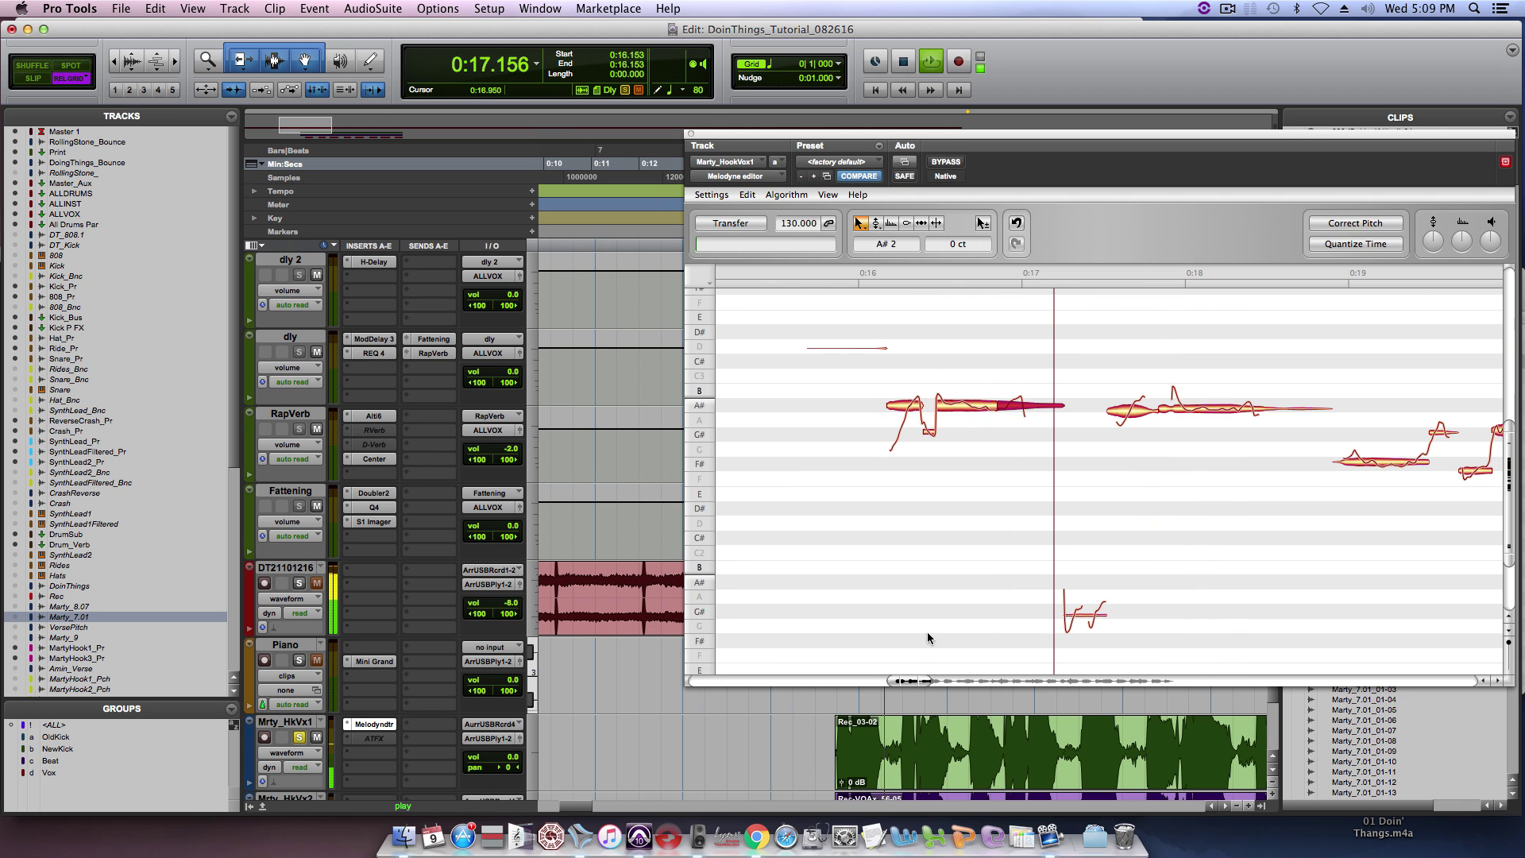
pyautogui.press('space')
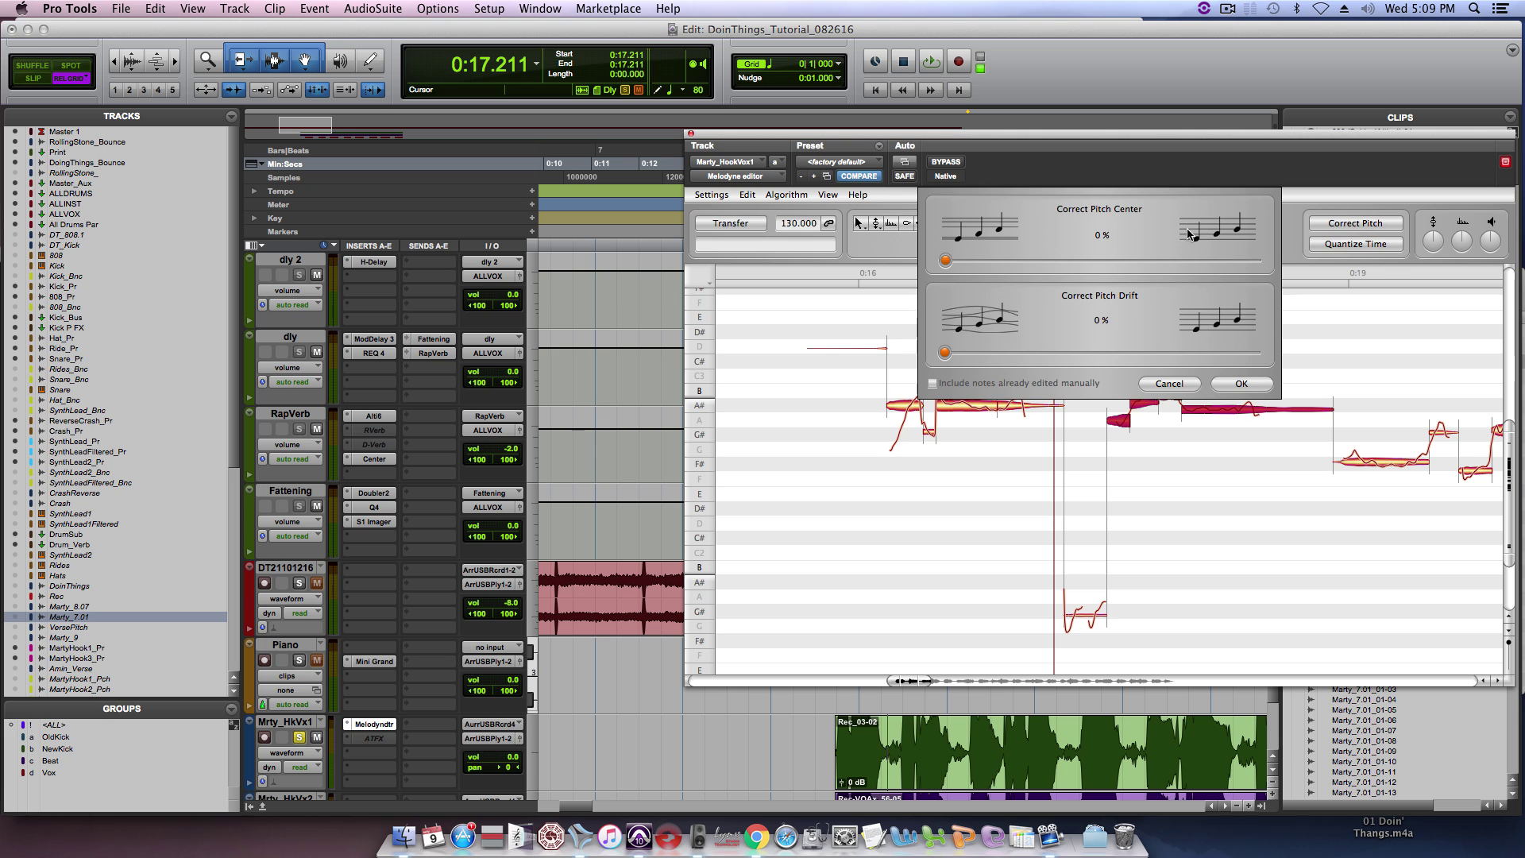
# Step: Apply 100% pitch-centre correction to the selected note and audition it to 0:18.602
pyautogui.moveTo(1004, 262); pyautogui.dragTo(1255, 260)
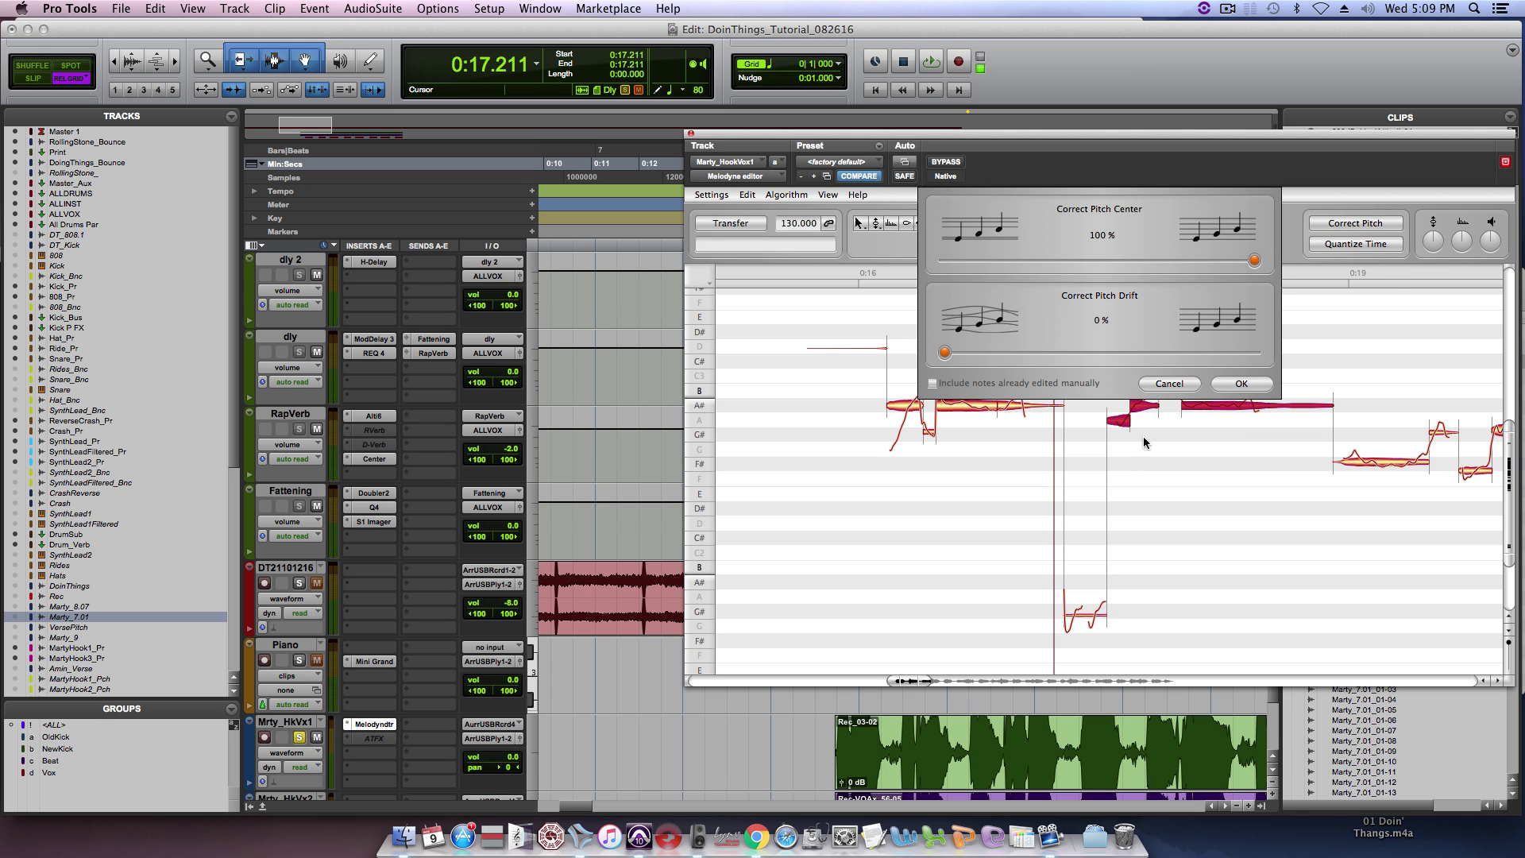
pyautogui.click(1241, 383)
pyautogui.press('space')
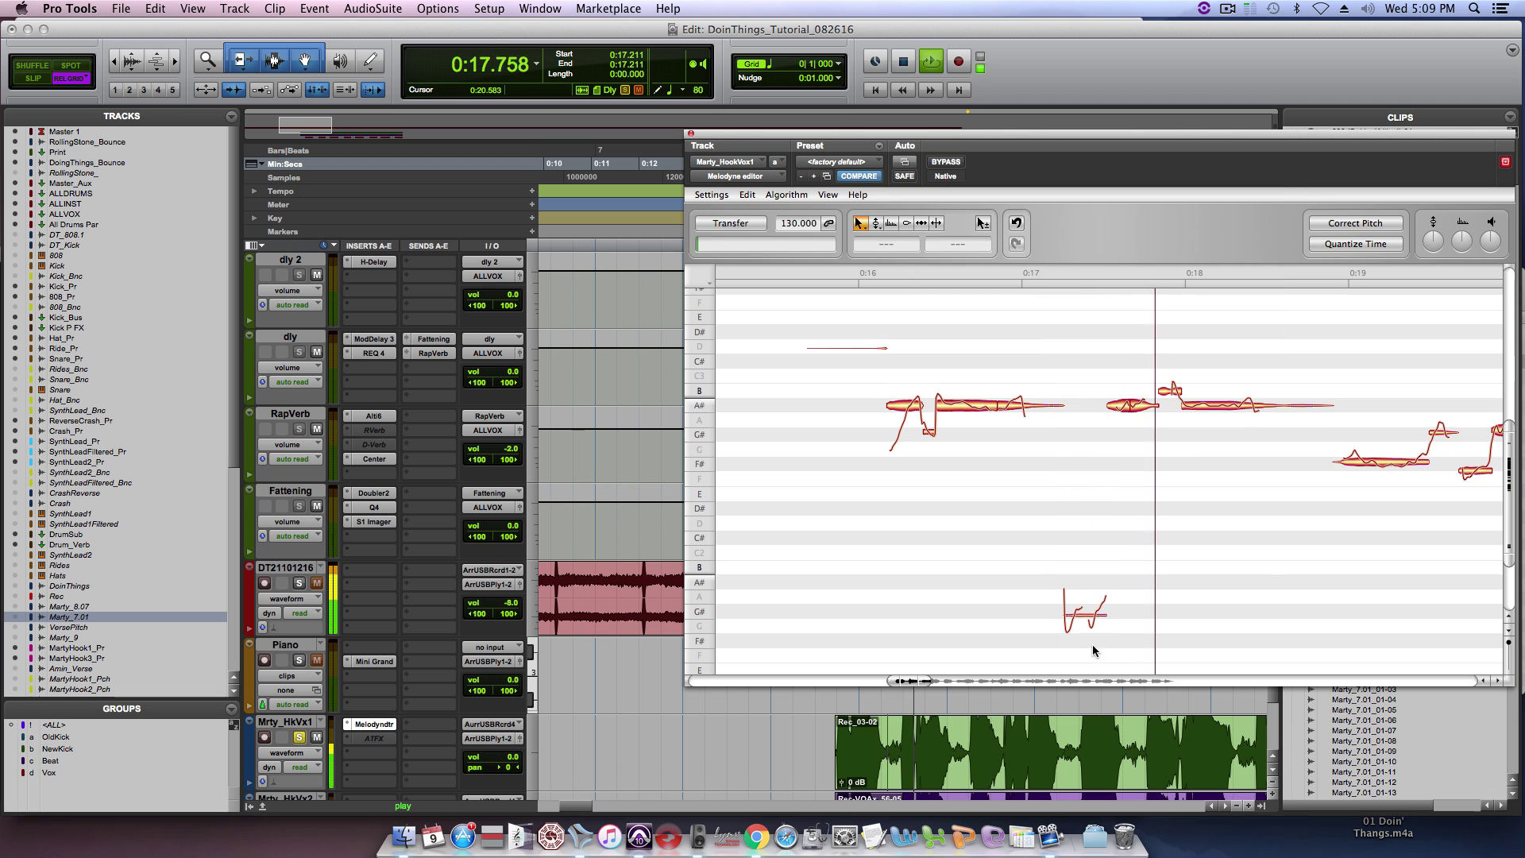
pyautogui.press('space')
# Step: Split the low G# note near 0:17 with the Note Separation Tool and select its right part
pyautogui.click(936, 223)
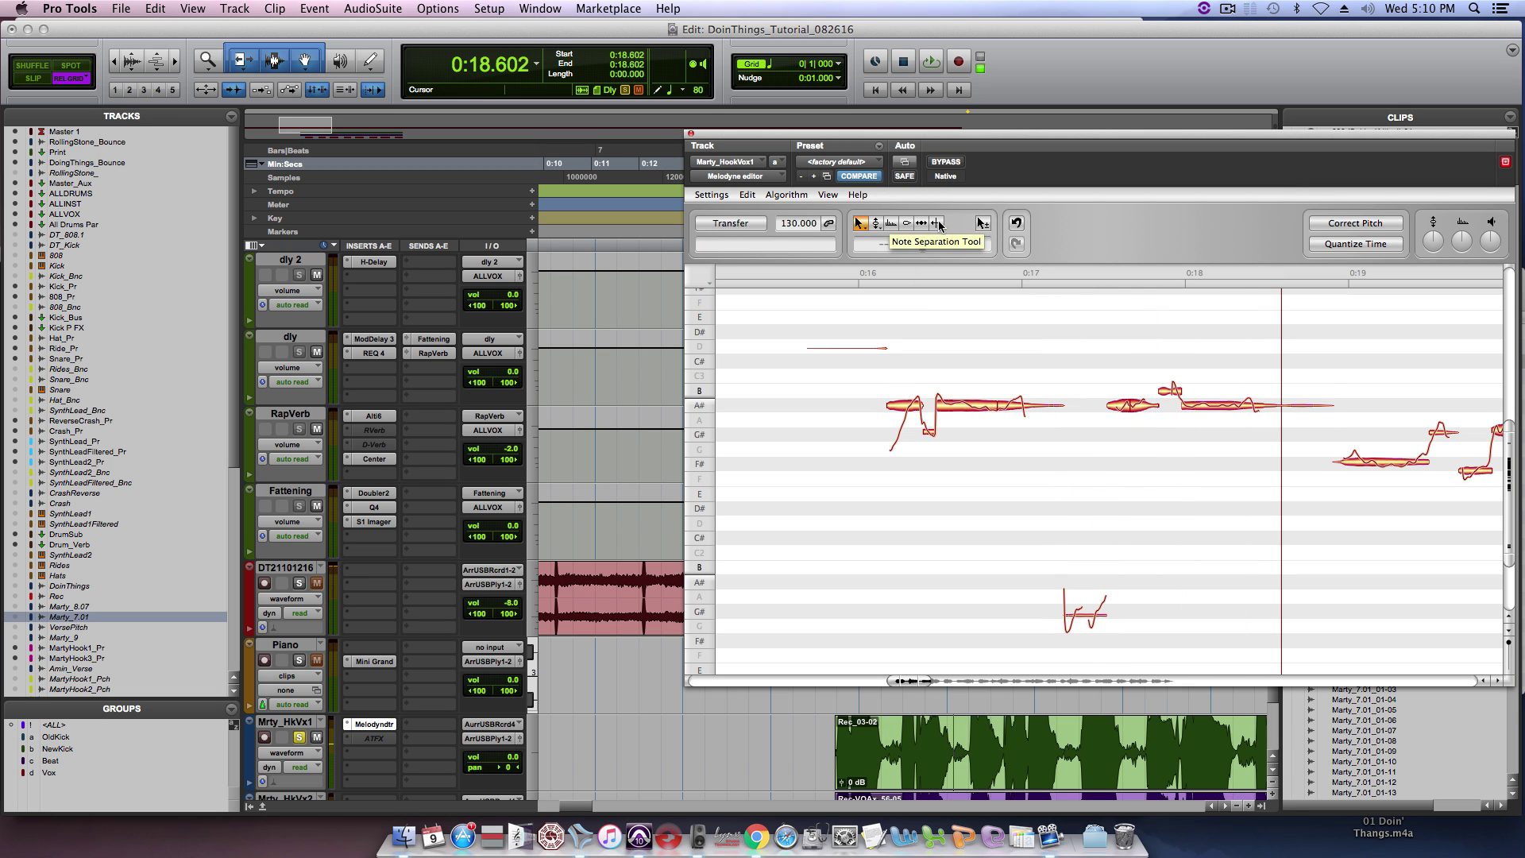
pyautogui.click(1084, 610)
pyautogui.doubleClick(1084, 611)
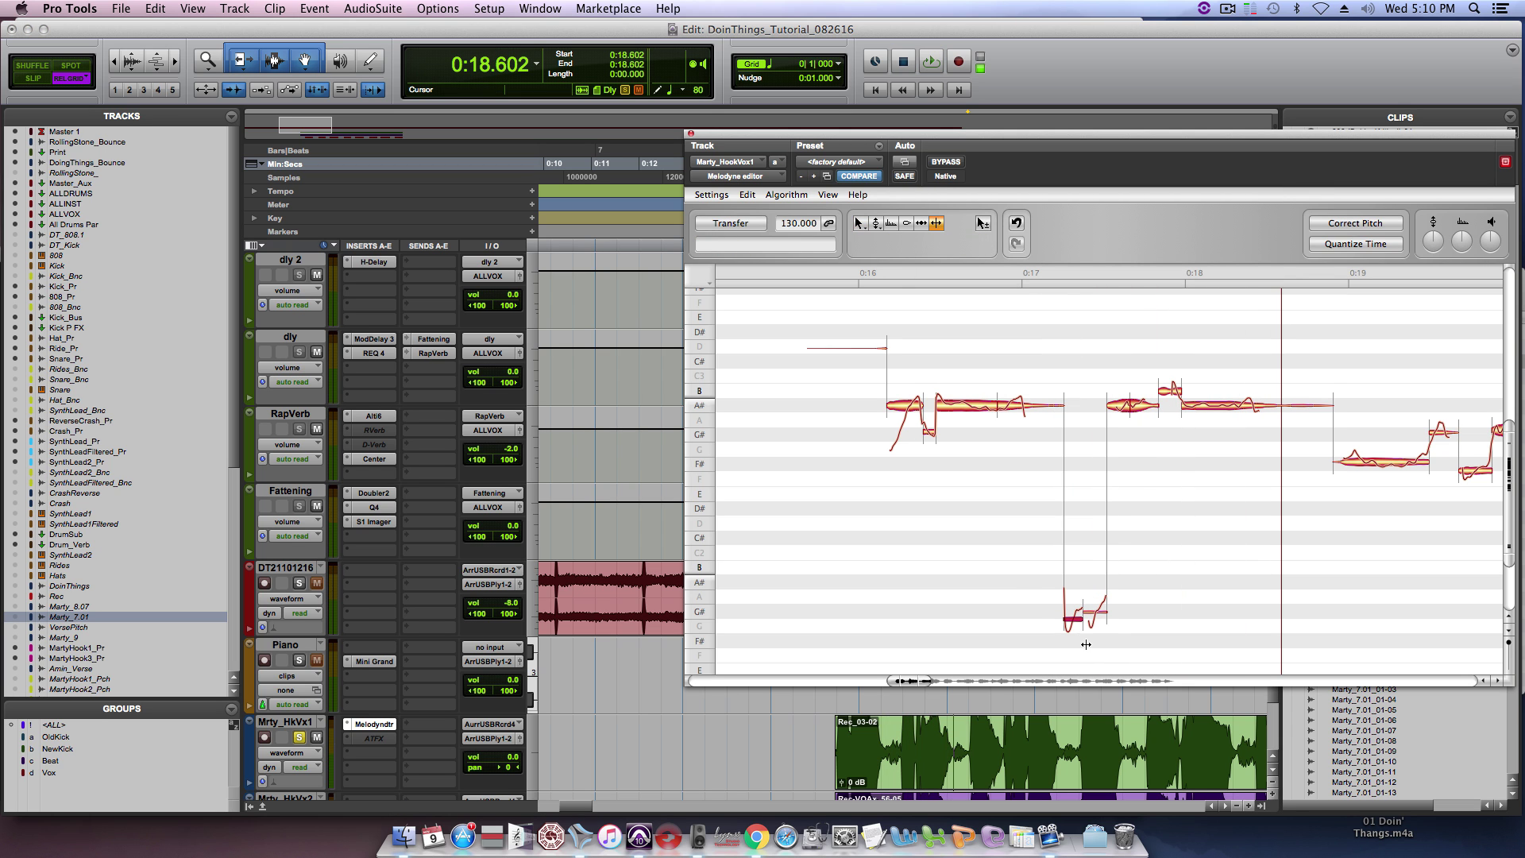
pyautogui.click(1102, 615)
# Step: Centre the right part's pitch at 100% and audition from 0:16.153
pyautogui.click(1366, 223)
pyautogui.moveTo(1143, 265); pyautogui.dragTo(1481, 270)
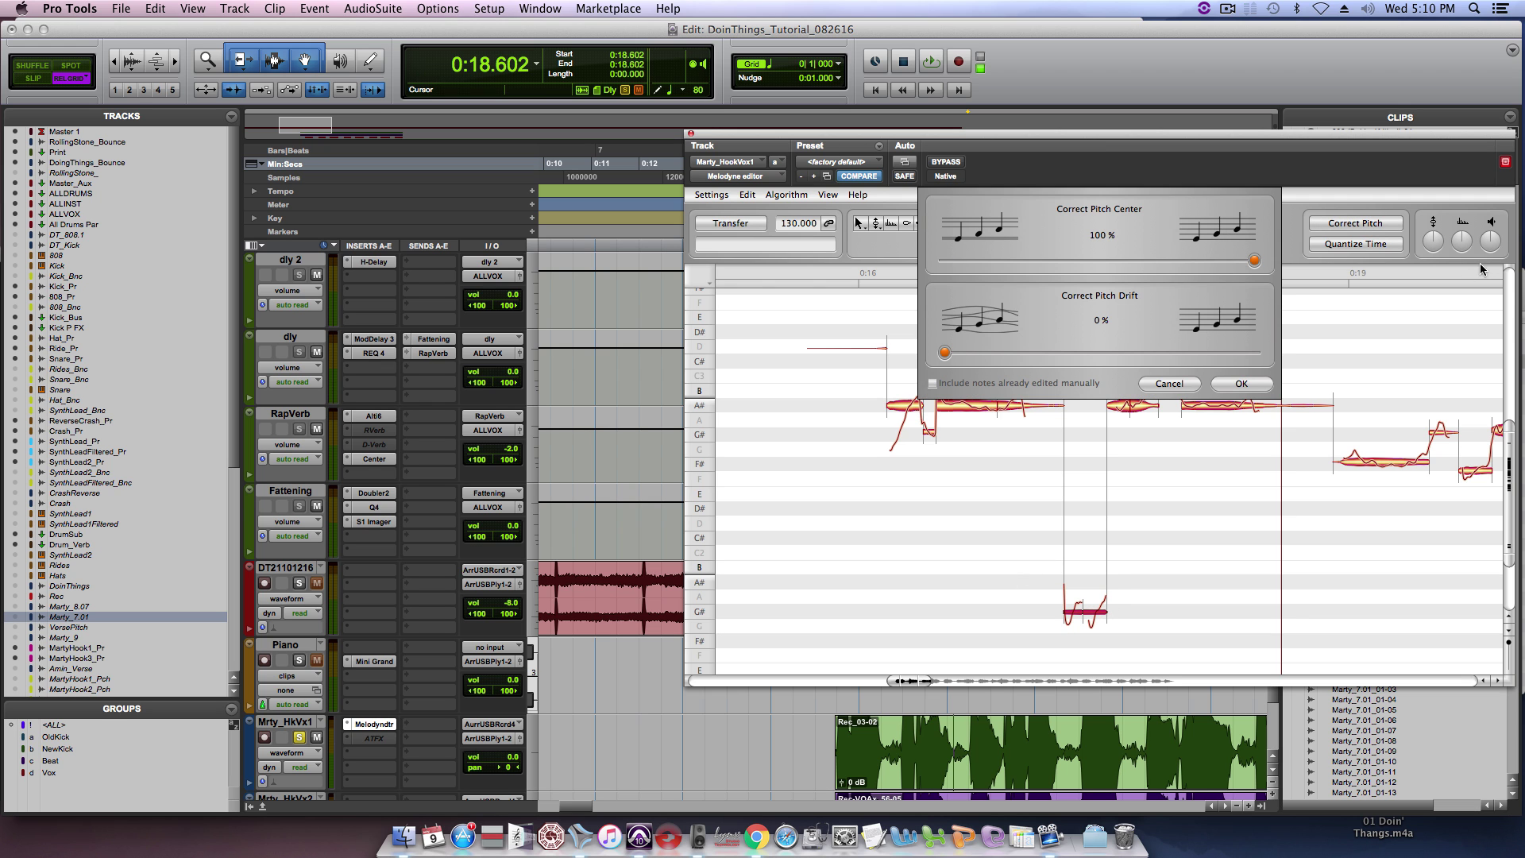
pyautogui.click(1241, 384)
pyautogui.press('space')
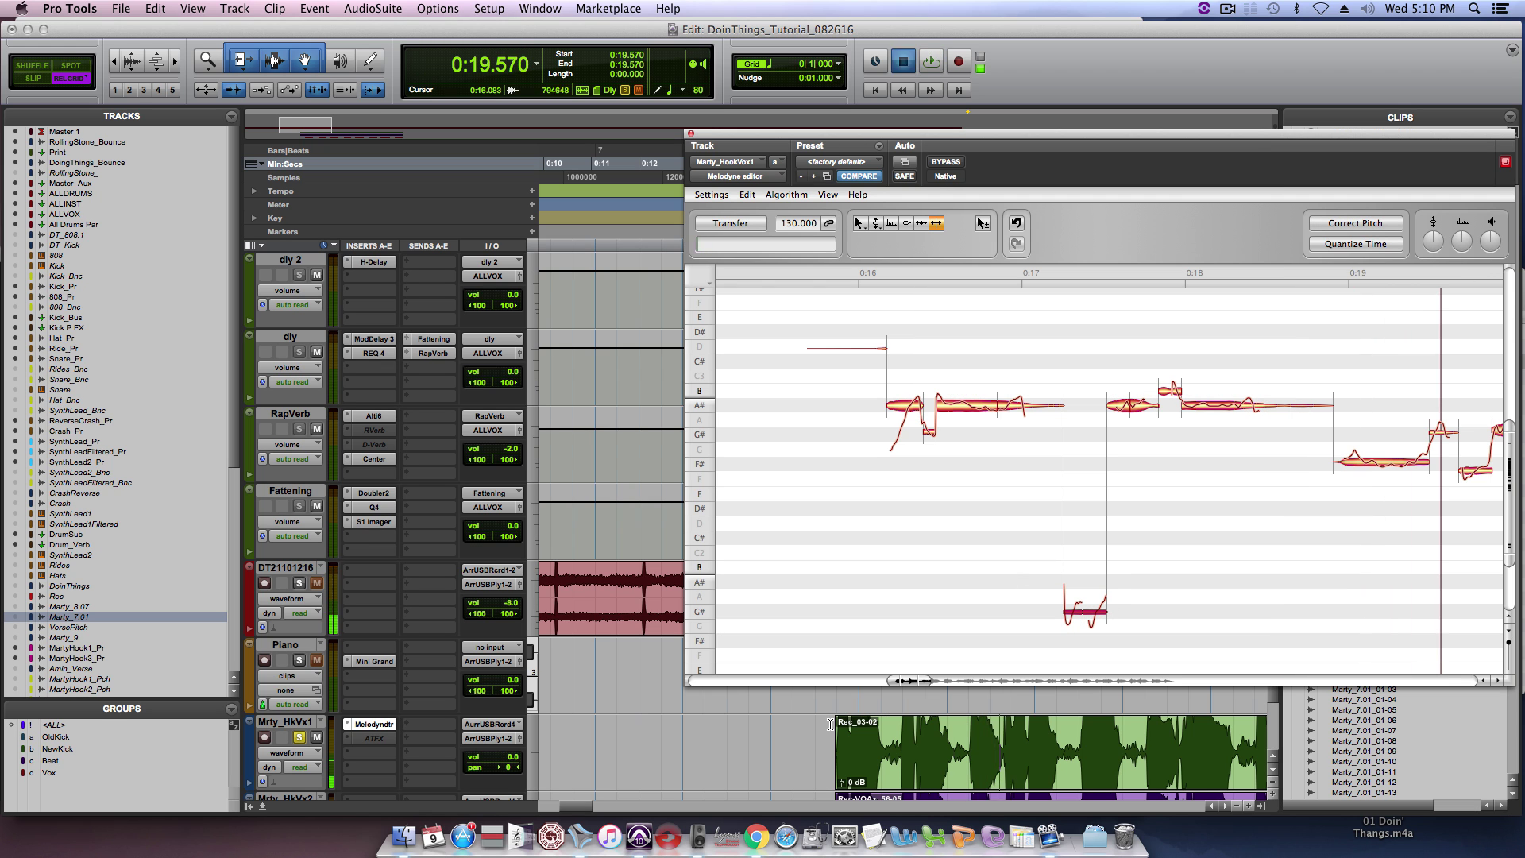
pyautogui.click(830, 724)
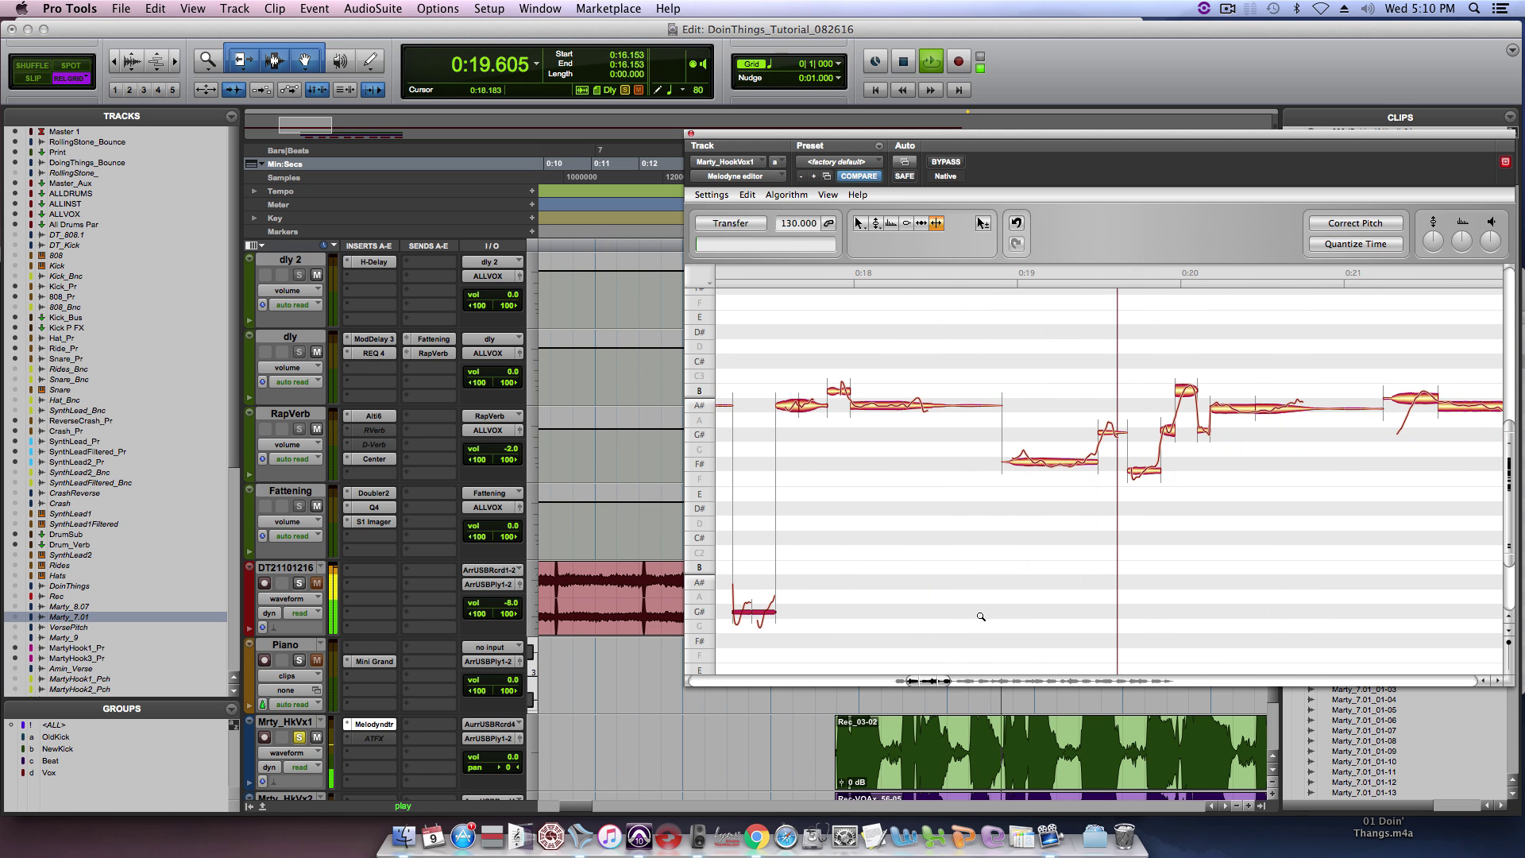
# Step: With the Main Tool, move the note near 0:19.5 down to F#2 and play from 0:18.923
pyautogui.press('space')
pyautogui.press('F1')
pyautogui.moveTo(1110, 432); pyautogui.dragTo(1112, 464)
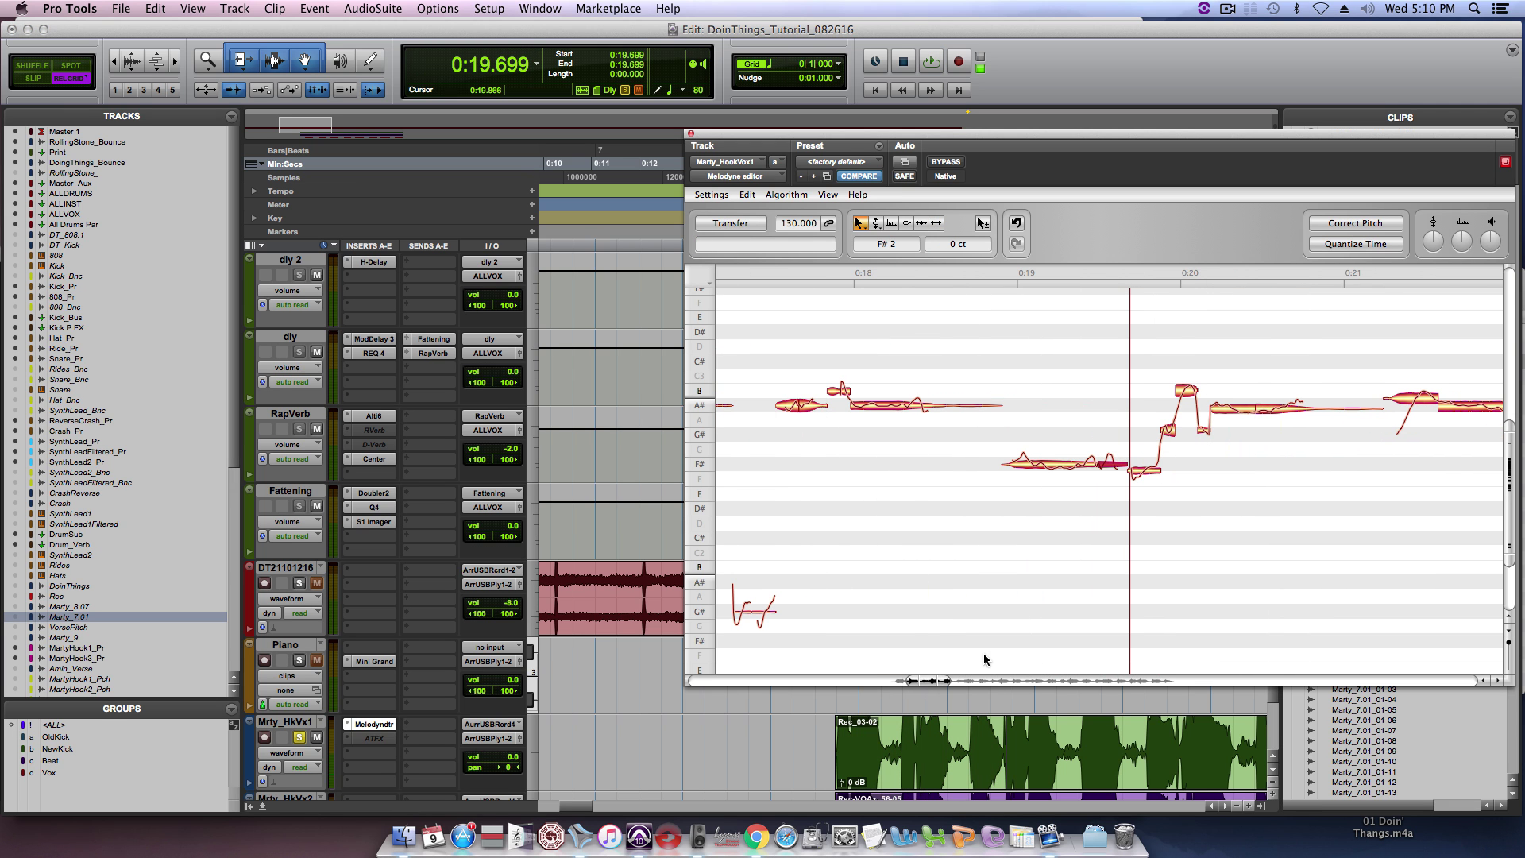
pyautogui.click(968, 746)
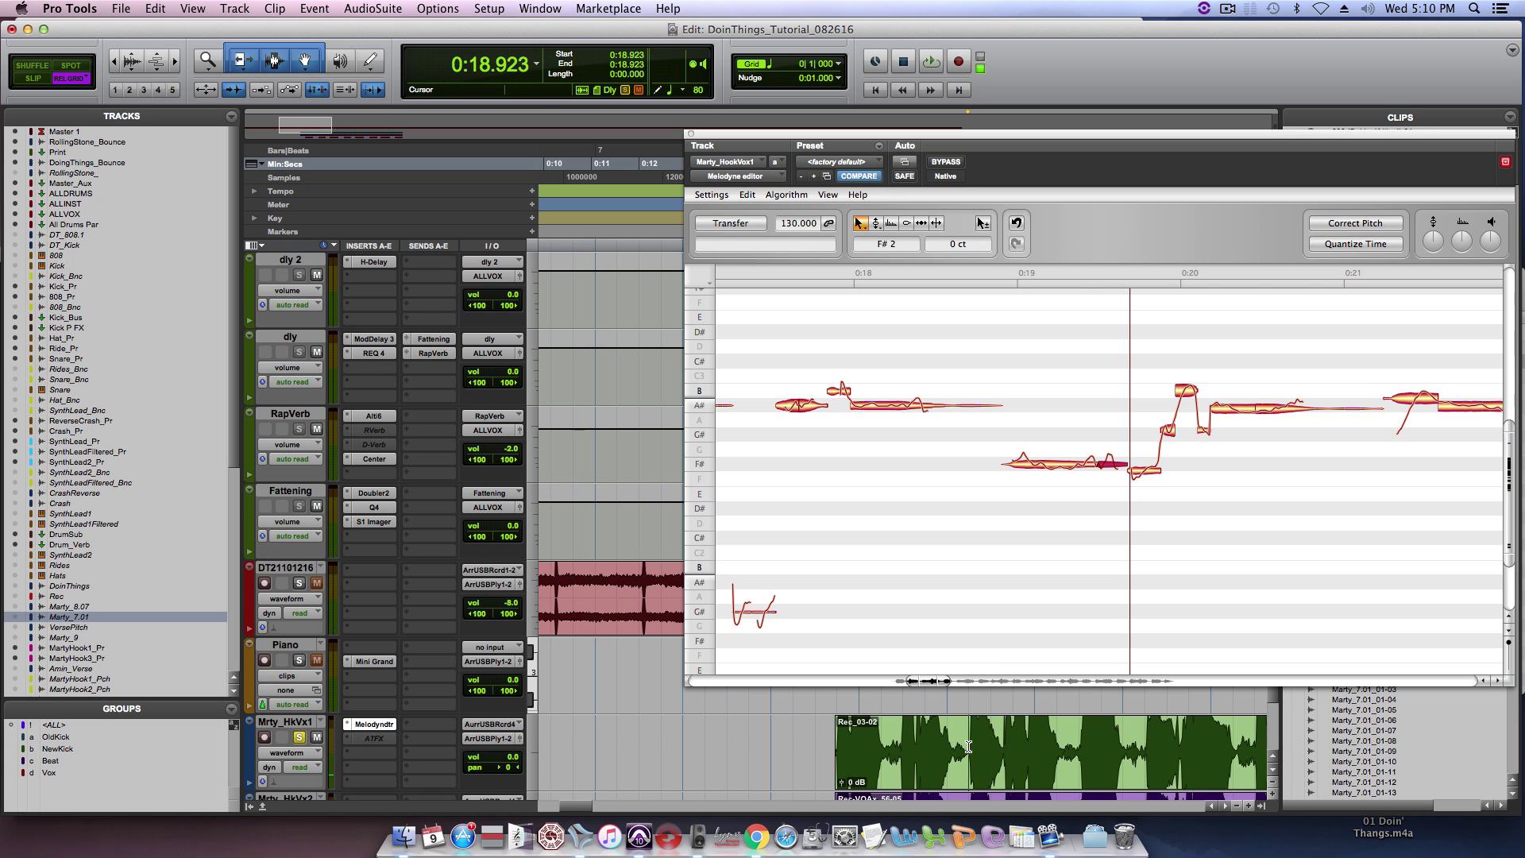
pyautogui.press('space')
pyautogui.press('space')
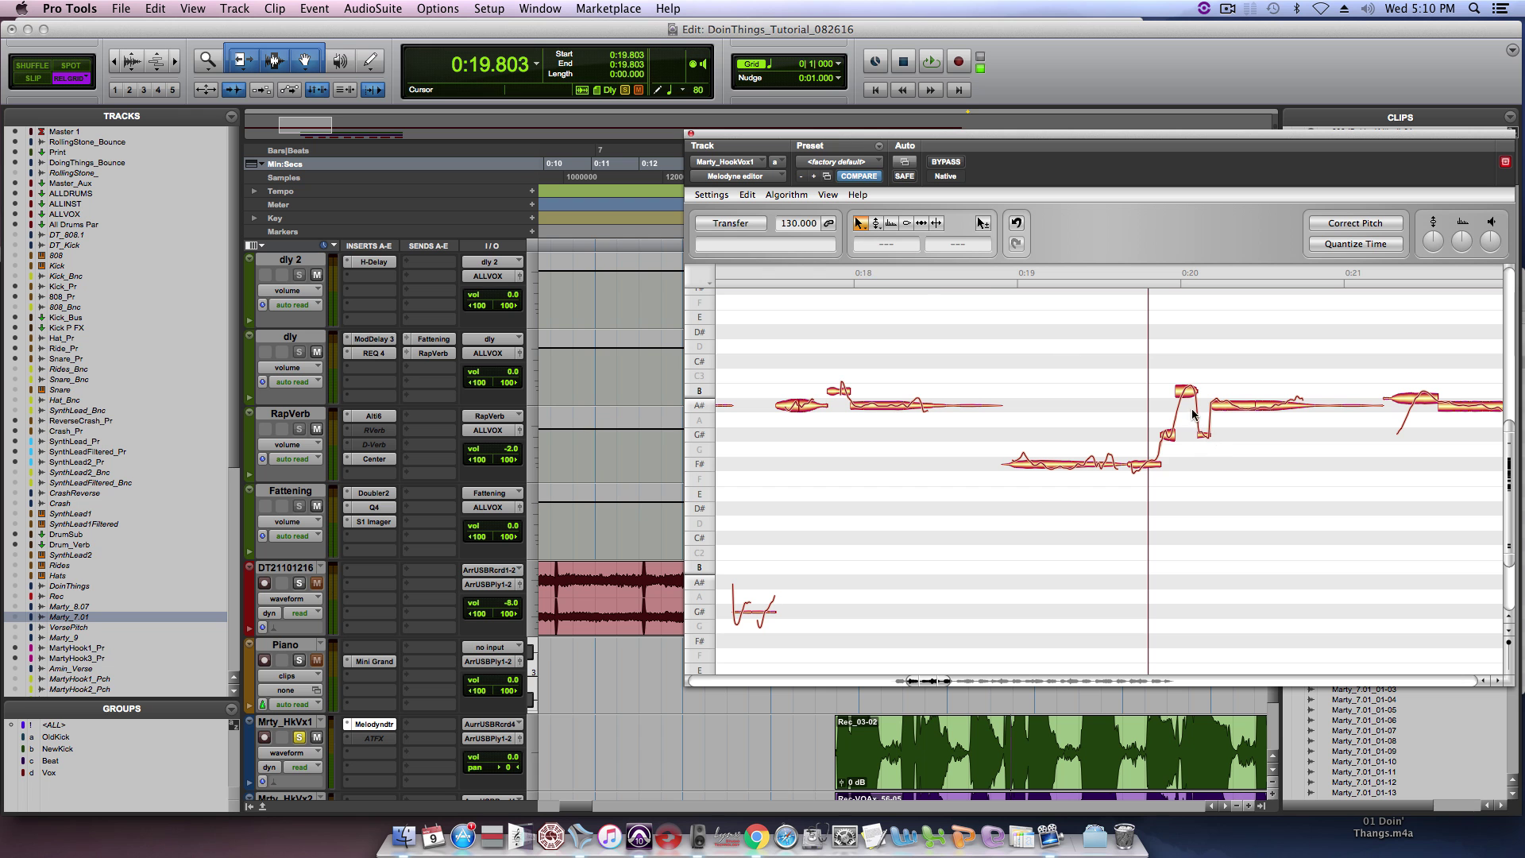
# Step: Lower the note near 0:20 from B to A#, and centre the long A# note at about 56%
pyautogui.moveTo(1184, 392); pyautogui.dragTo(1183, 405)
pyautogui.moveTo(926, 682); pyautogui.dragTo(955, 684)
pyautogui.moveTo(965, 363); pyautogui.dragTo(1088, 491)
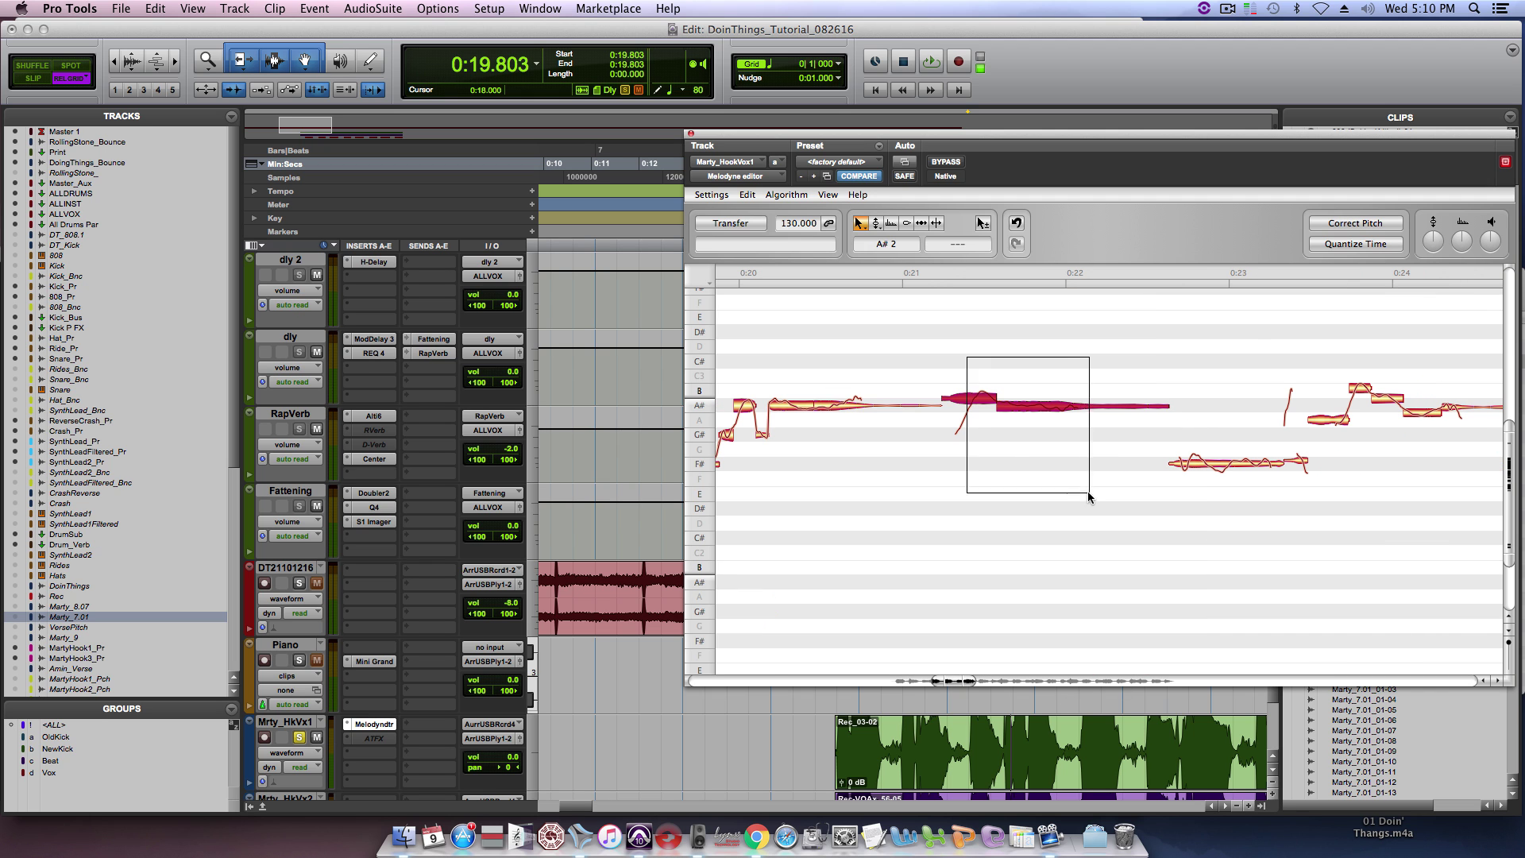
pyautogui.click(1355, 223)
pyautogui.click(1120, 263)
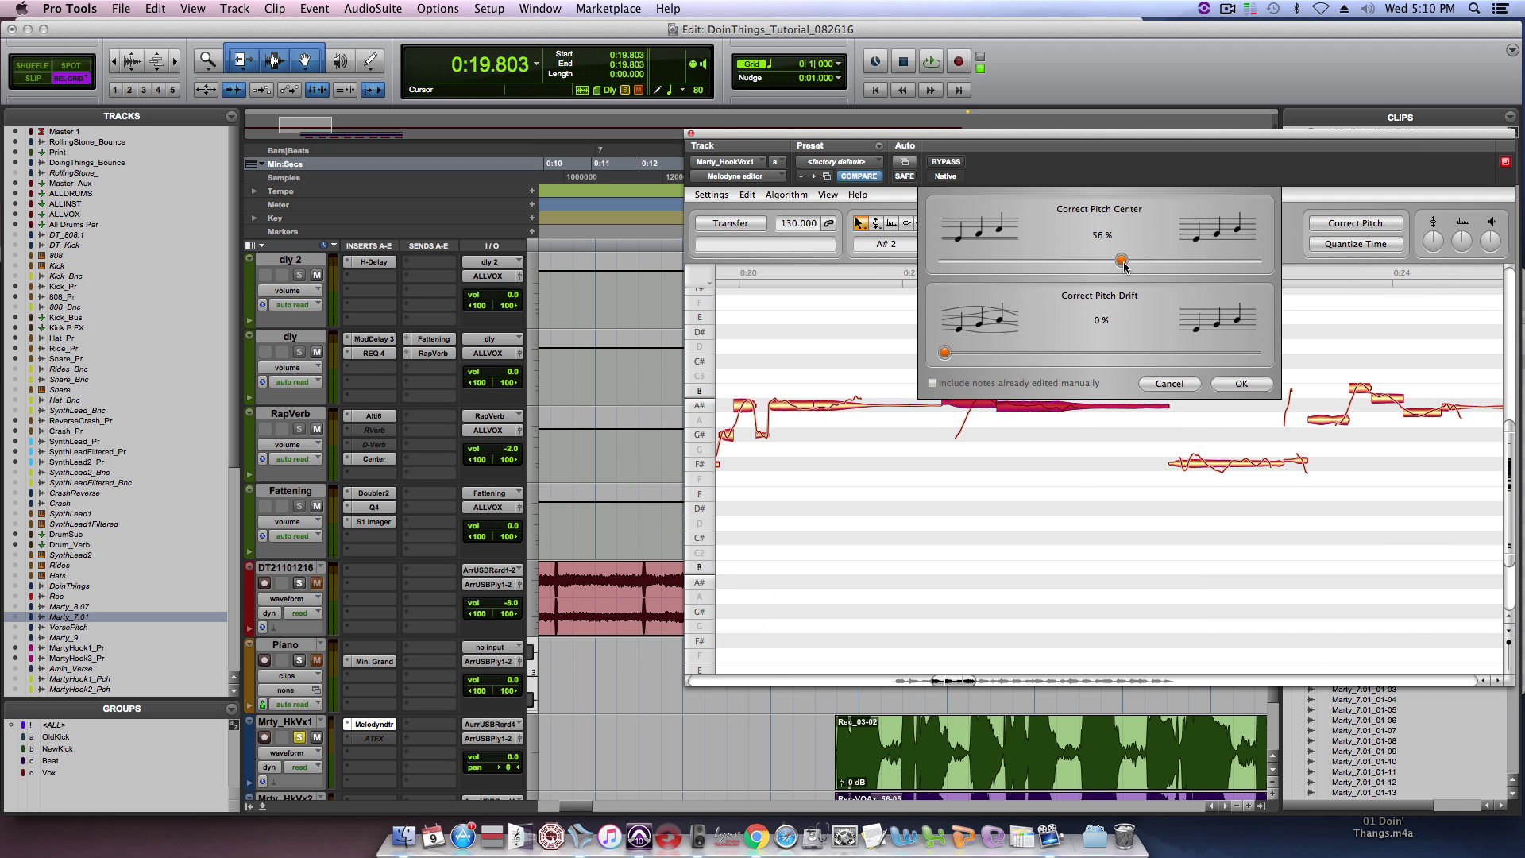
pyautogui.click(1223, 387)
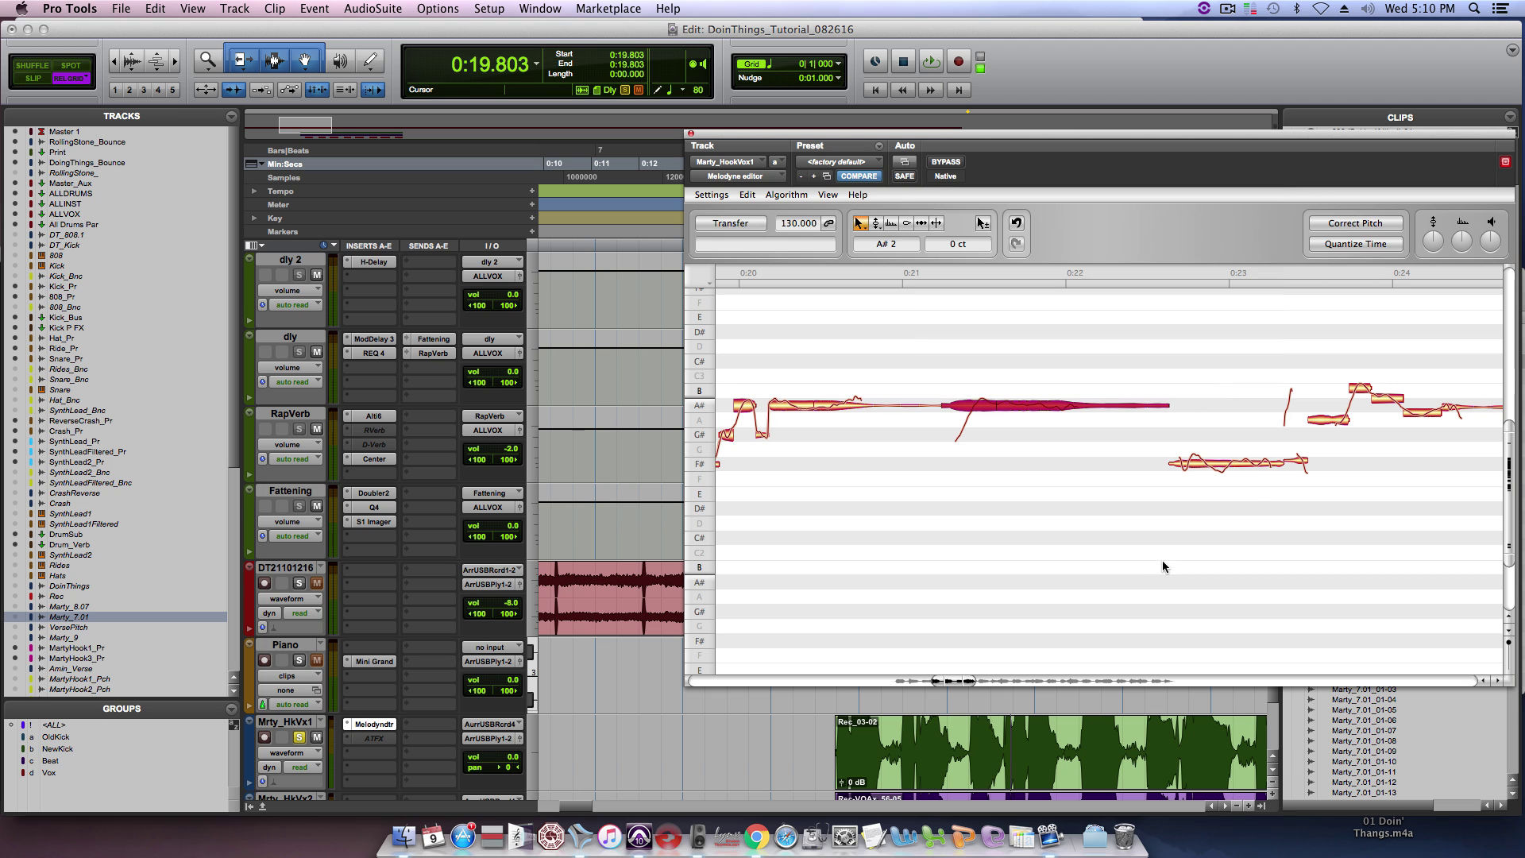
# Step: Select the F#2 note near 0:22.5 and apply pitch correction to it
pyautogui.moveTo(1162, 563); pyautogui.dragTo(1306, 426)
pyautogui.click(1350, 223)
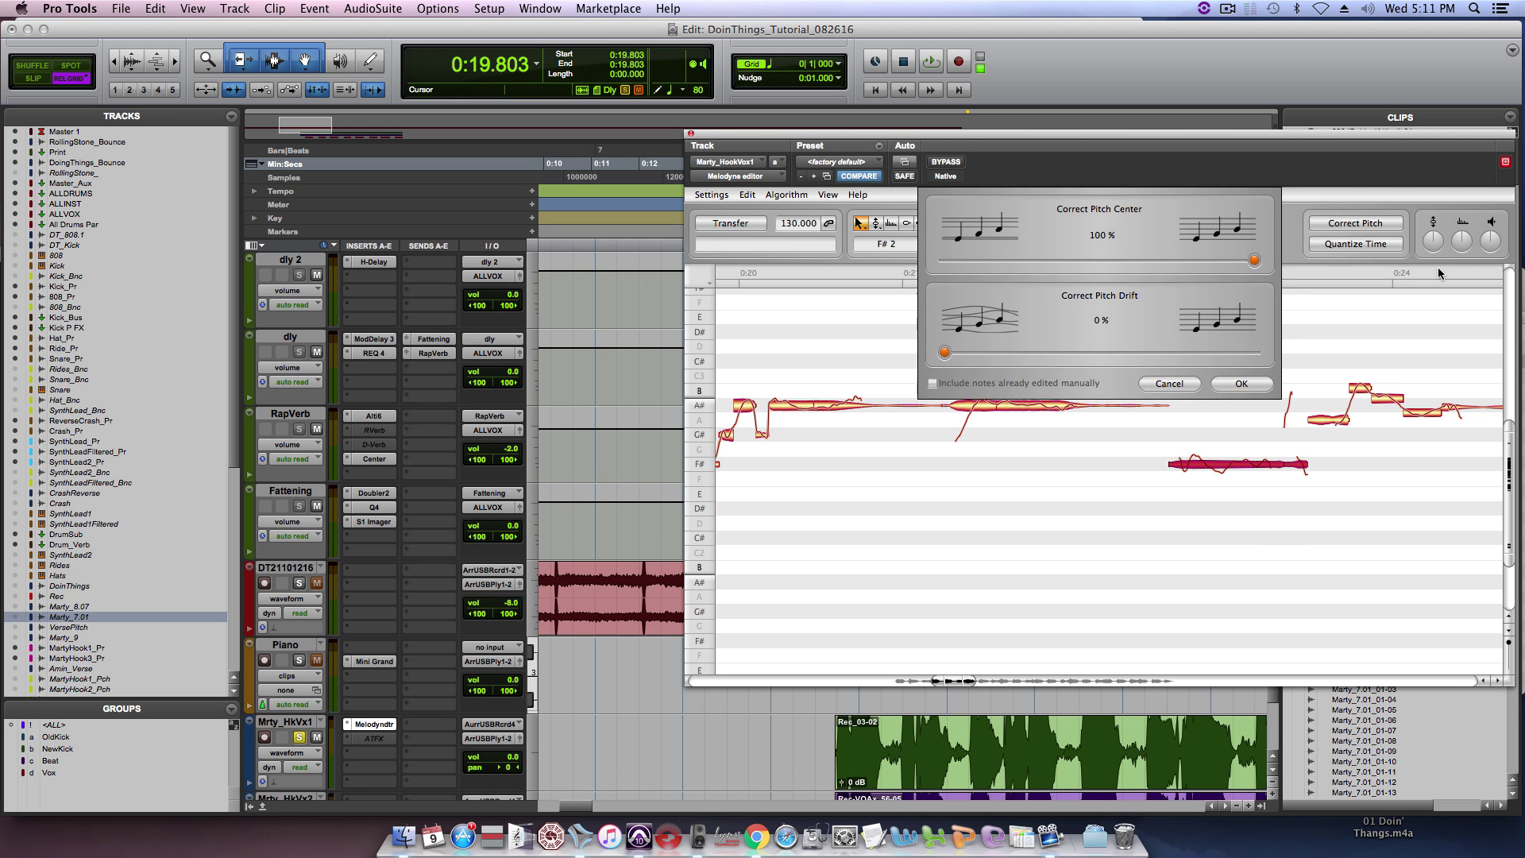
pyautogui.click(1240, 384)
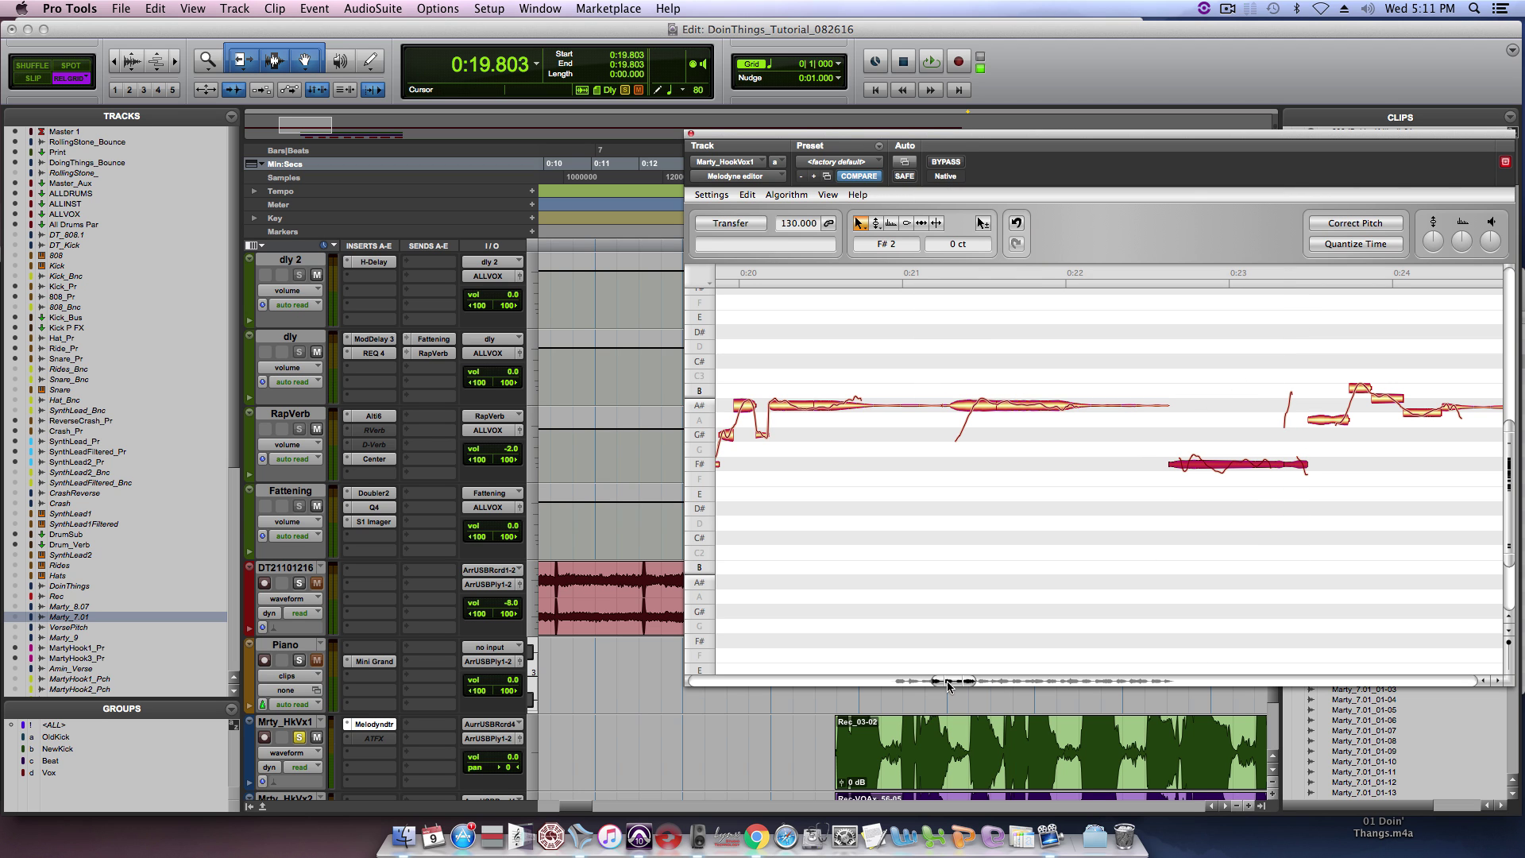
pyautogui.moveTo(947, 681); pyautogui.dragTo(975, 501)
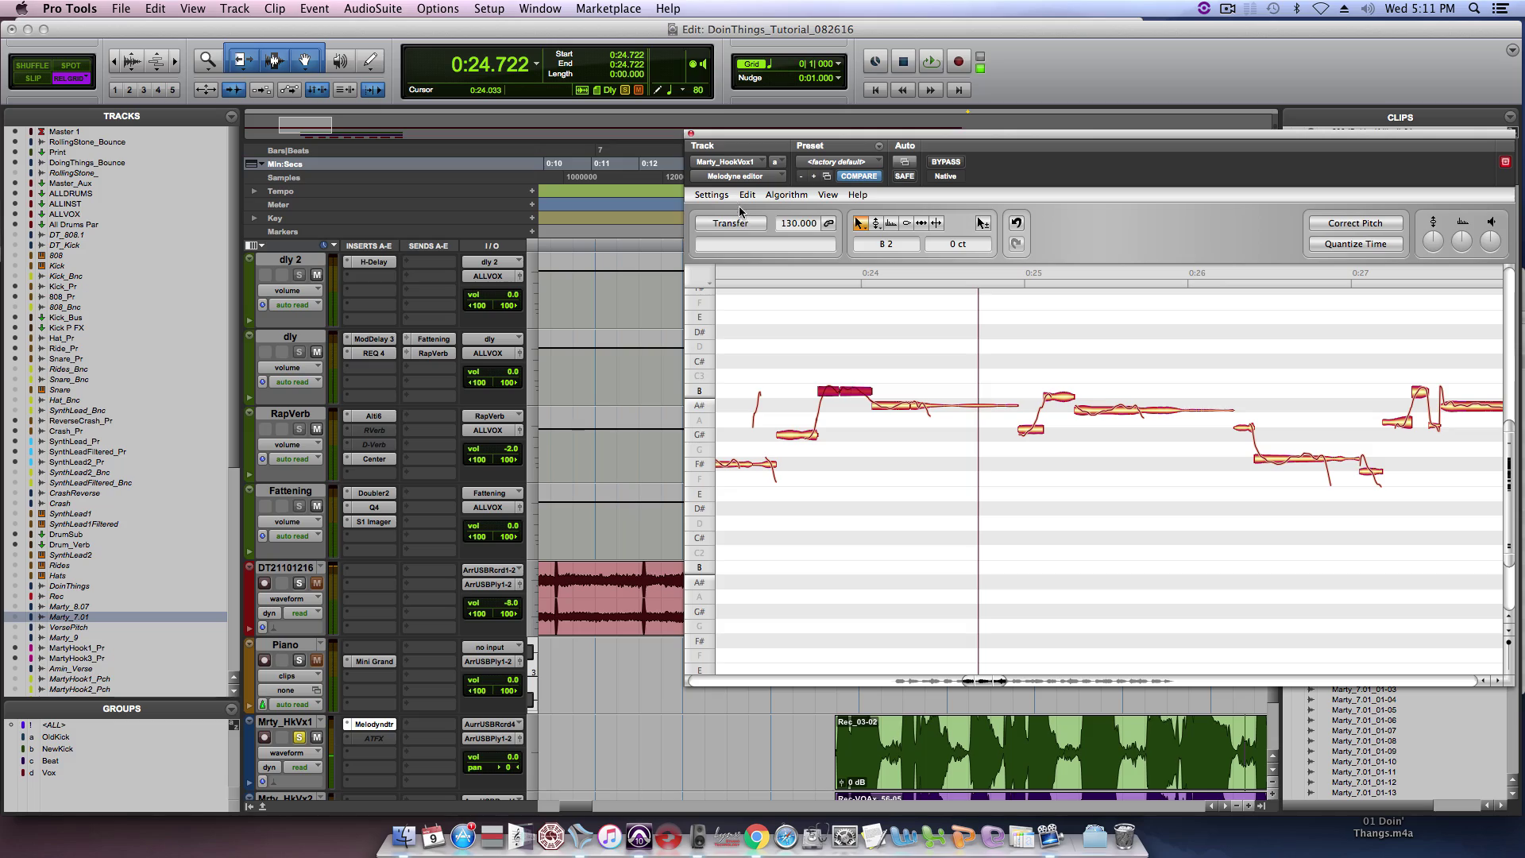
# Step: Reset all pitch changes on the B note near 0:24 via Edit > Reset Specific Edits
pyautogui.click(747, 195)
pyautogui.moveTo(837, 291)
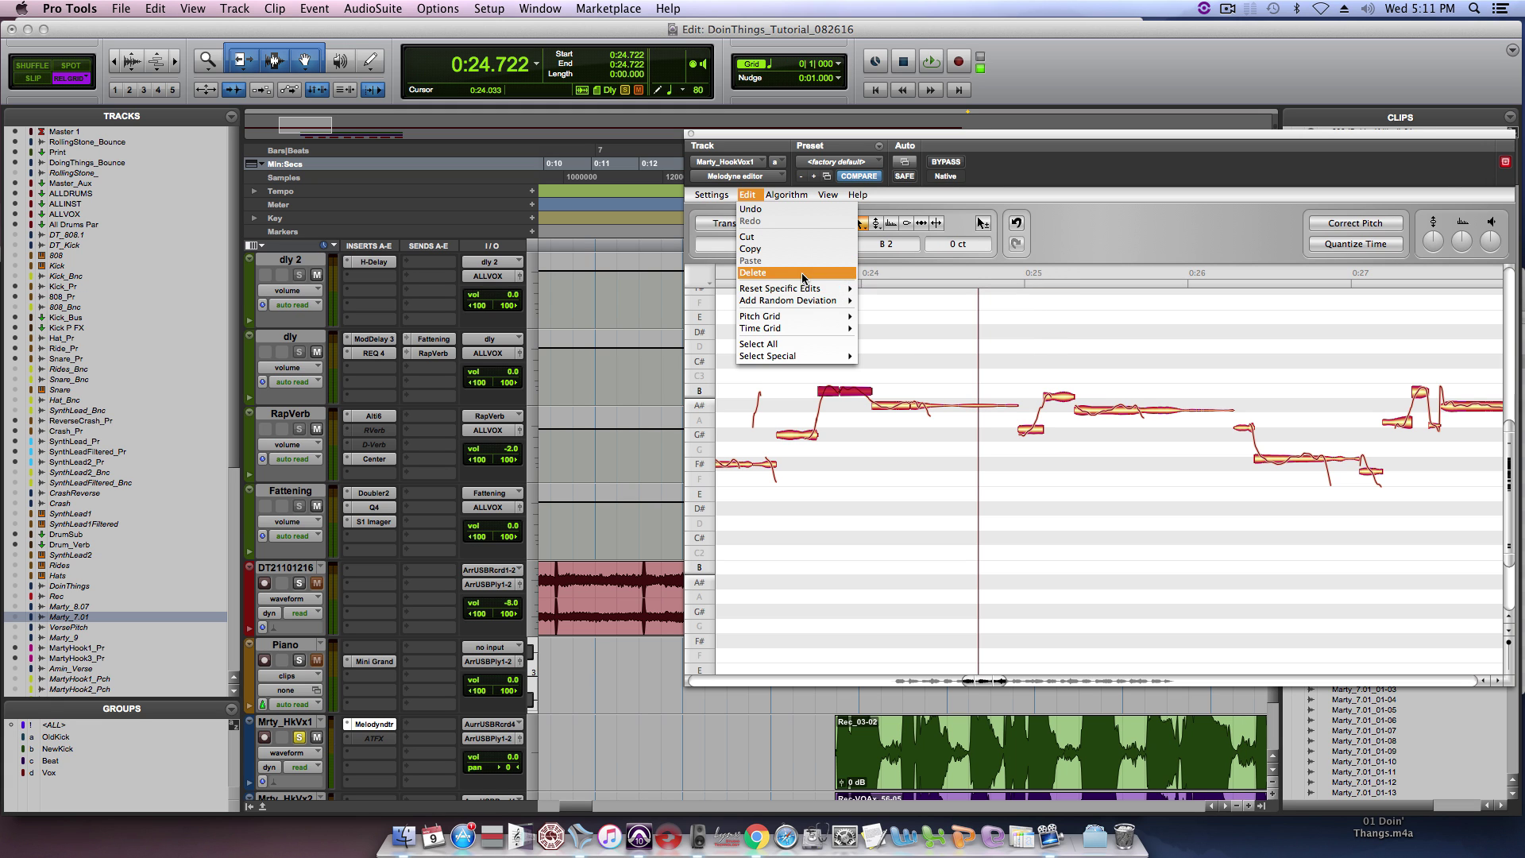
pyautogui.click(968, 289)
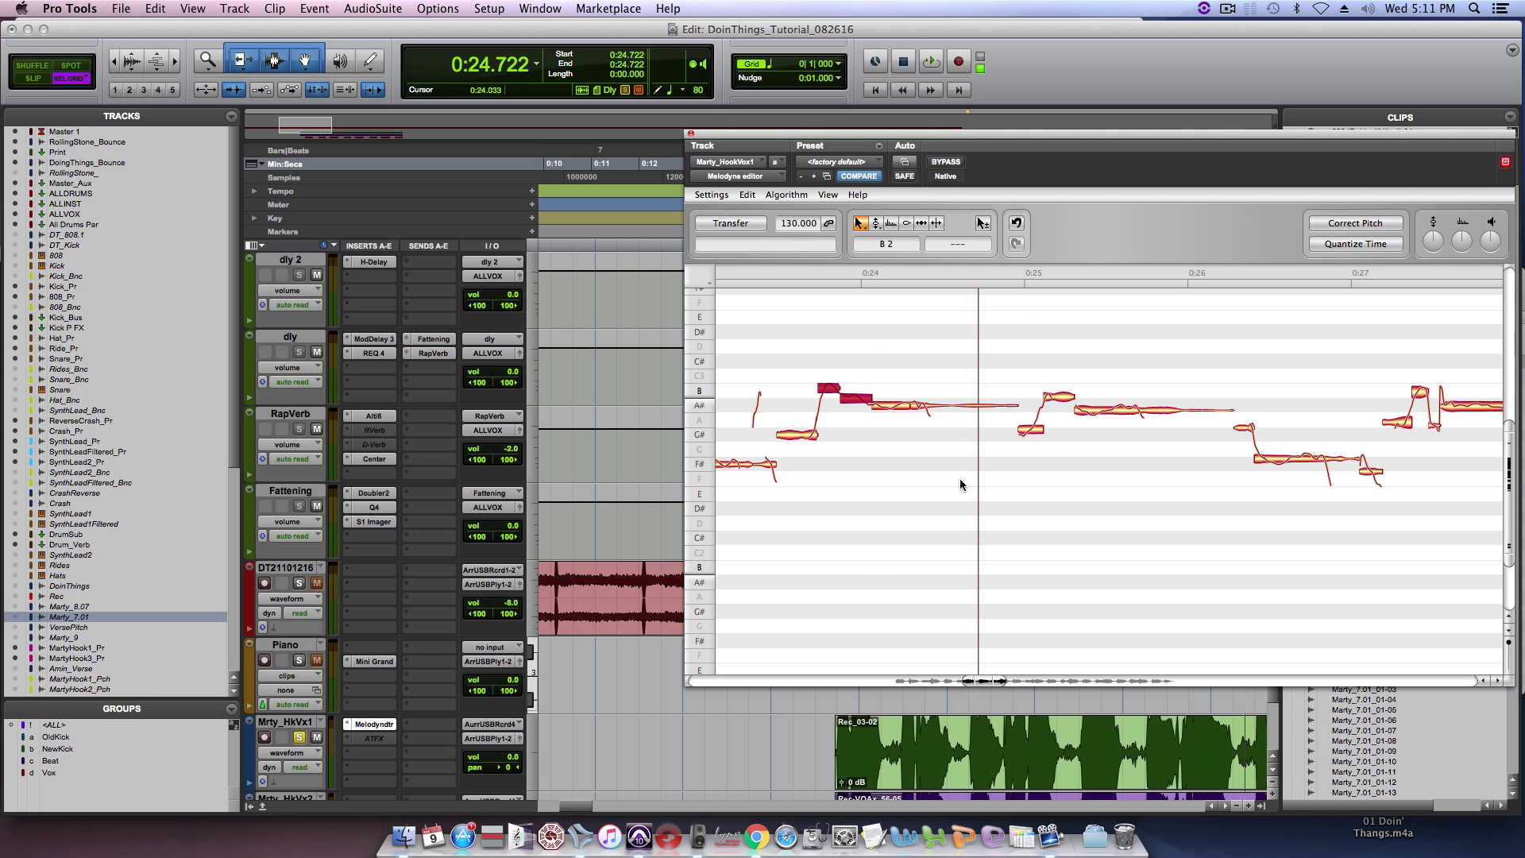
# Step: Re-centre the note with 77% pitch-centre correction and drop its end to A#
pyautogui.click(1318, 226)
pyautogui.moveTo(1097, 271); pyautogui.dragTo(1184, 261)
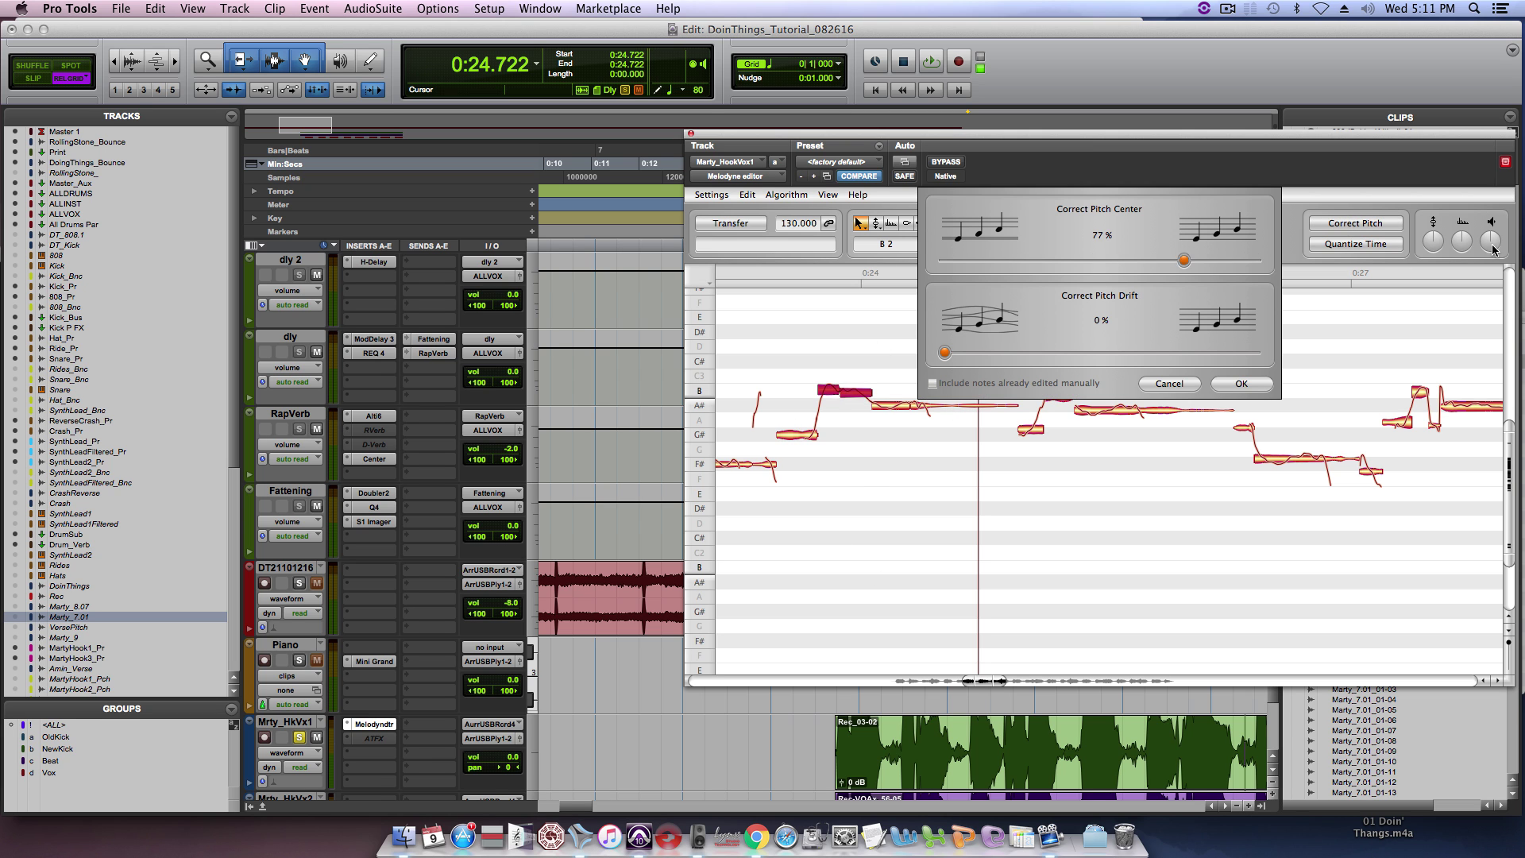
pyautogui.click(1262, 383)
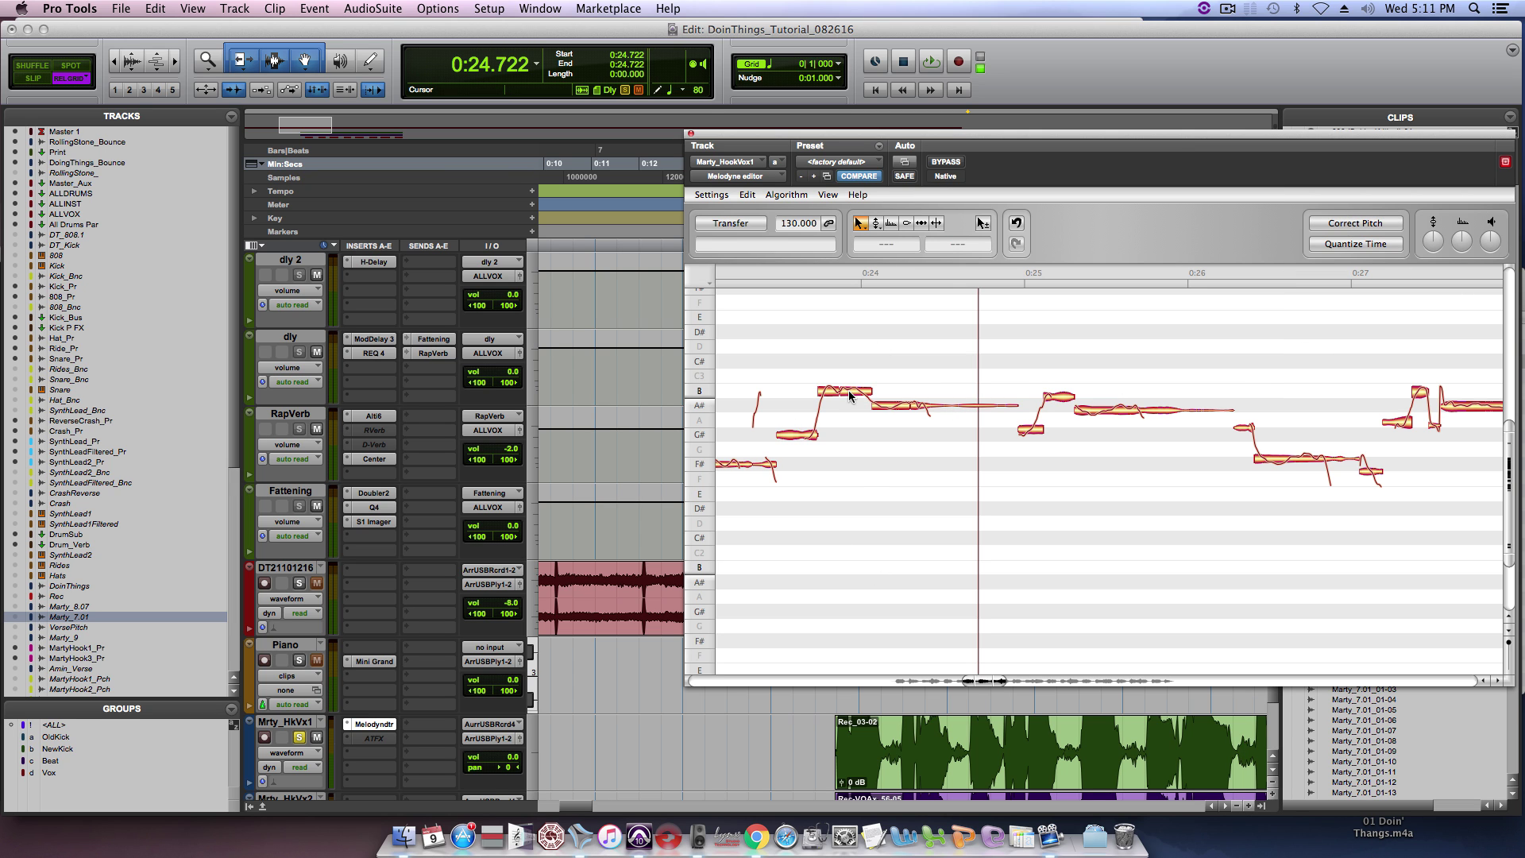
pyautogui.moveTo(849, 396); pyautogui.dragTo(848, 412)
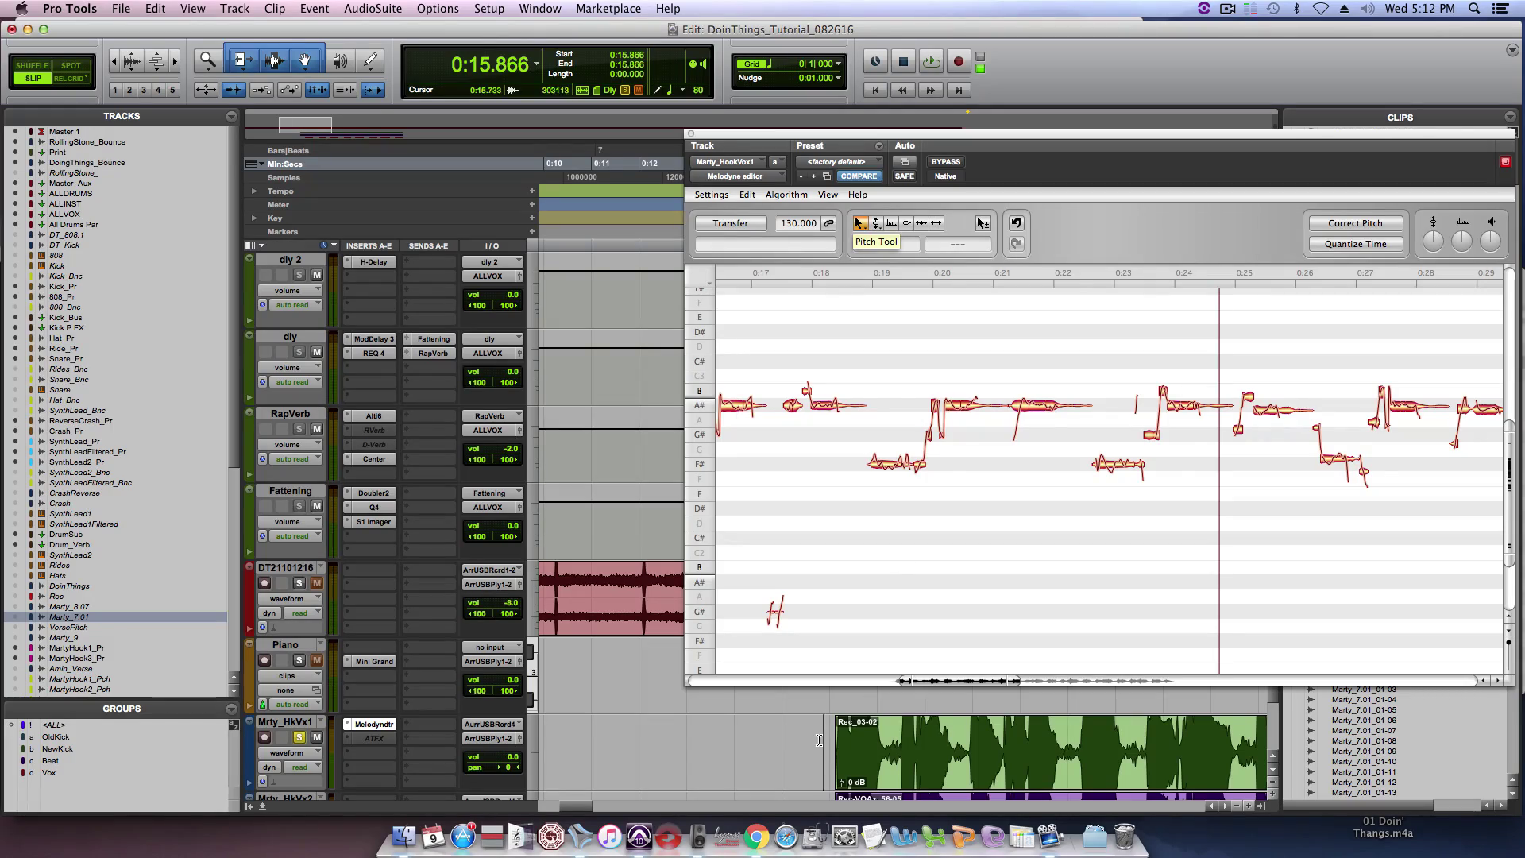
# Step: Play from 0:15.8 to 0:19.094, then inspect the A# and small G# notes near 0:17
pyautogui.press('space')
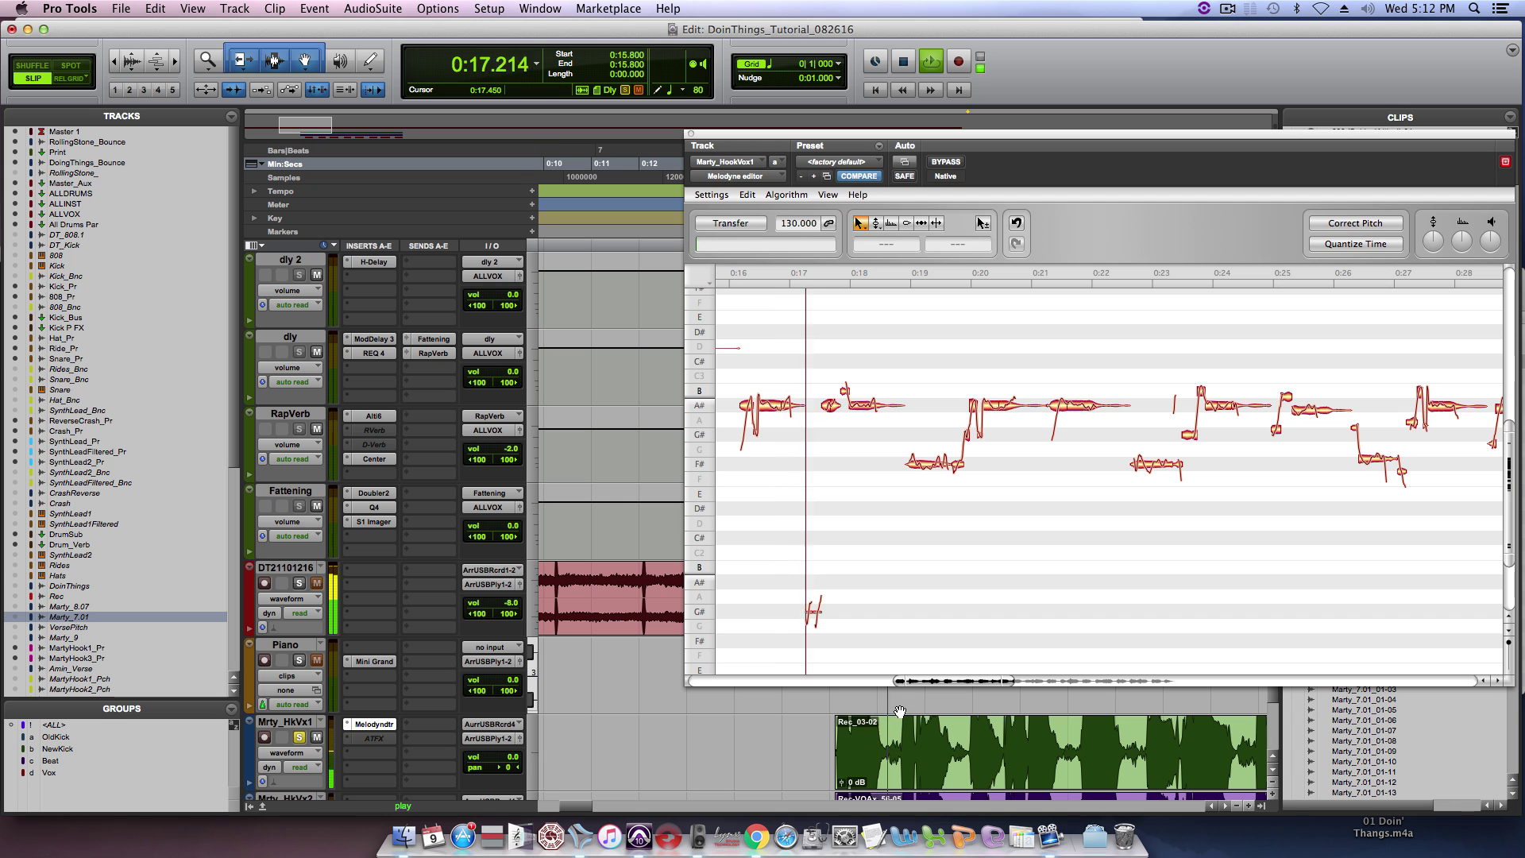
pyautogui.press('space')
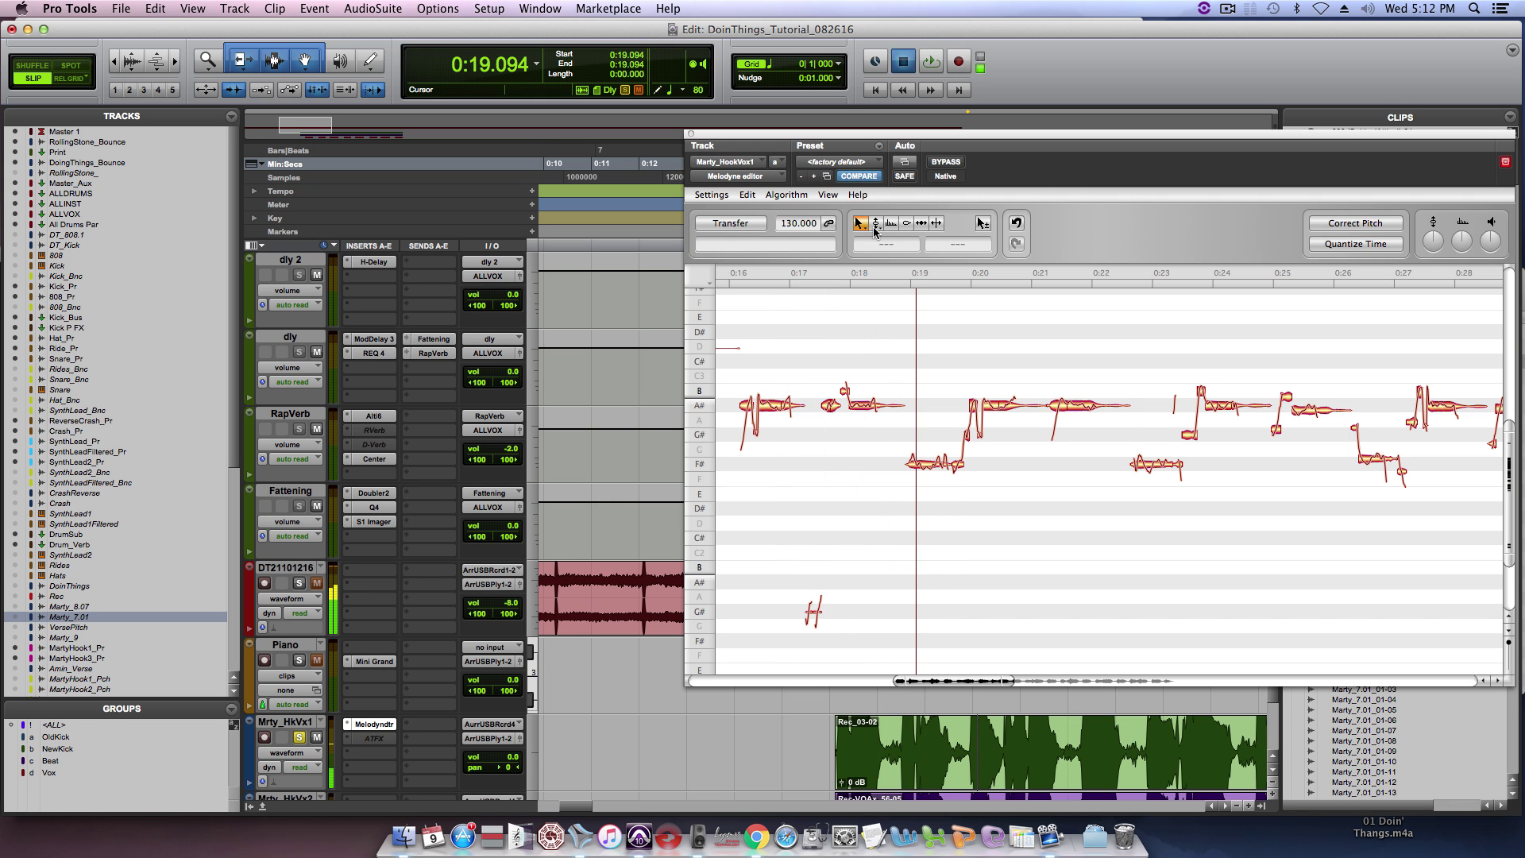
pyautogui.click(875, 223)
pyautogui.moveTo(1012, 681); pyautogui.dragTo(936, 667)
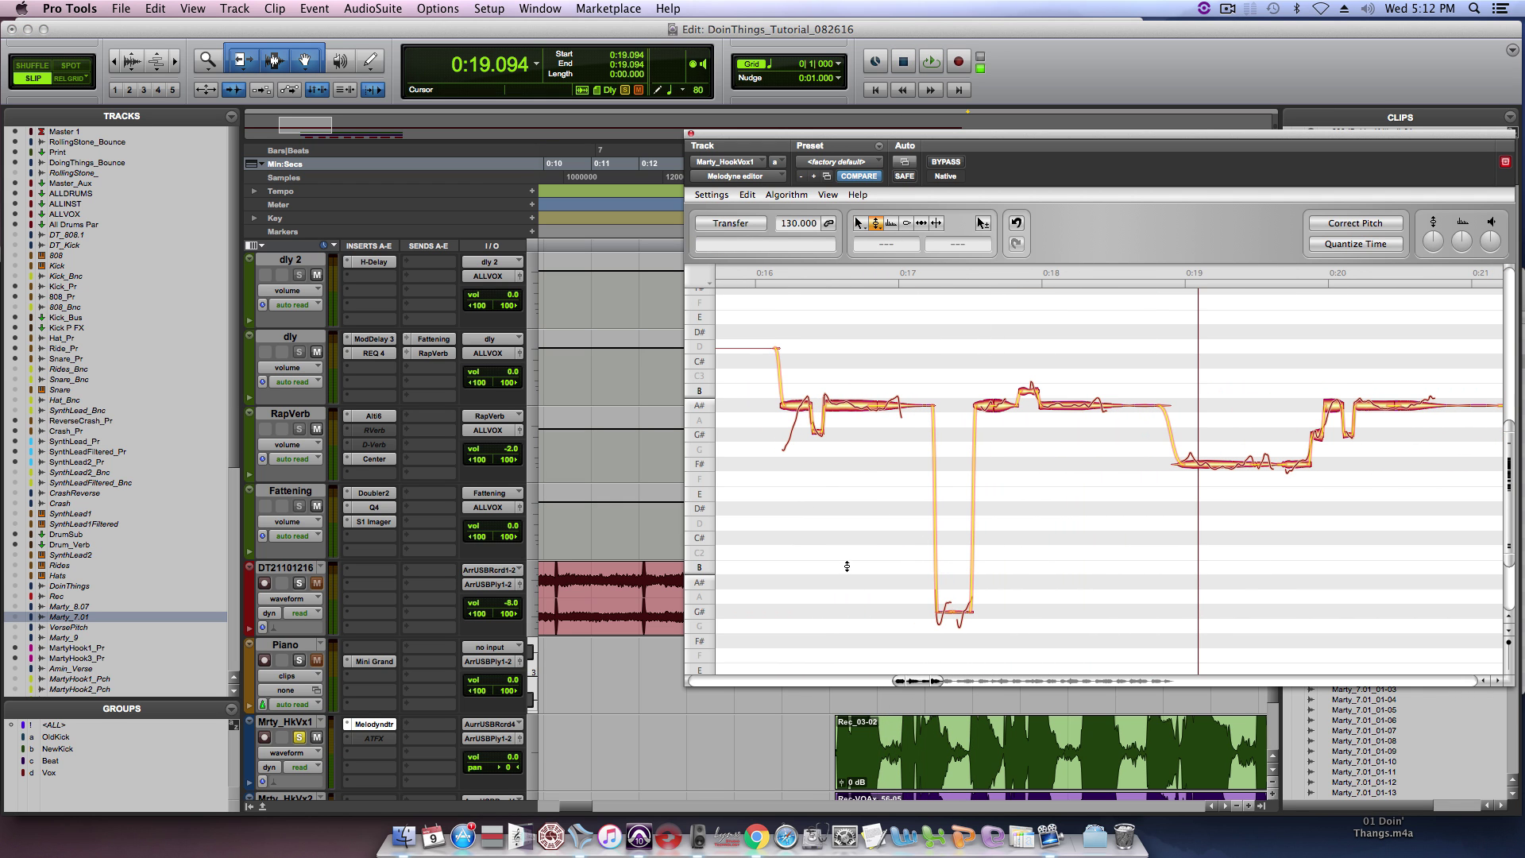
pyautogui.click(809, 407)
pyautogui.click(819, 432)
# Step: Audition from 0:15.933, select the A# note near 0:17.3, and replay from 0:17.250
pyautogui.press('space')
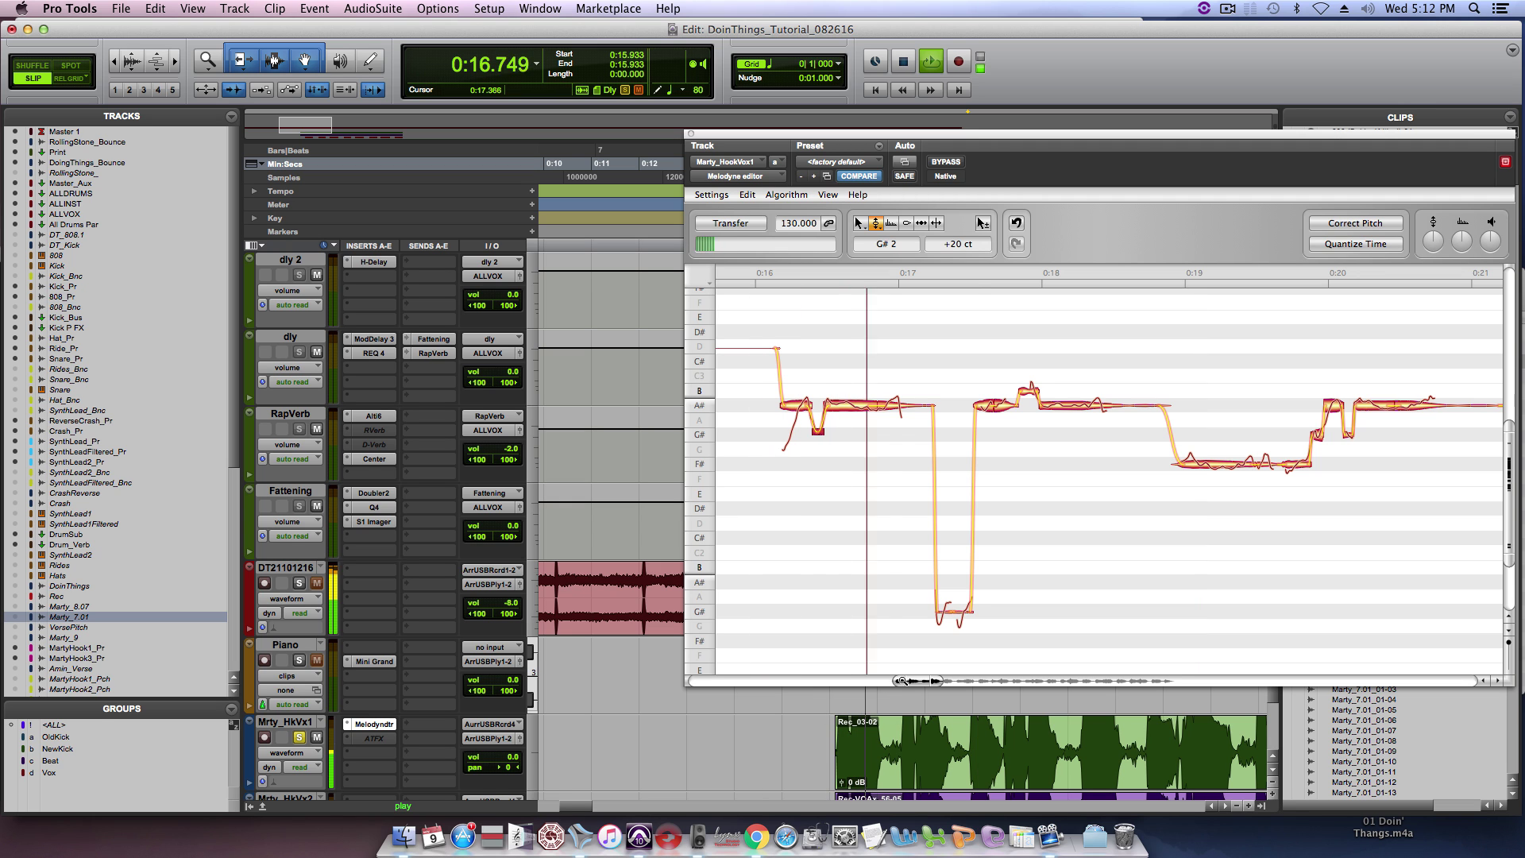
pyautogui.press('space')
pyautogui.click(876, 401)
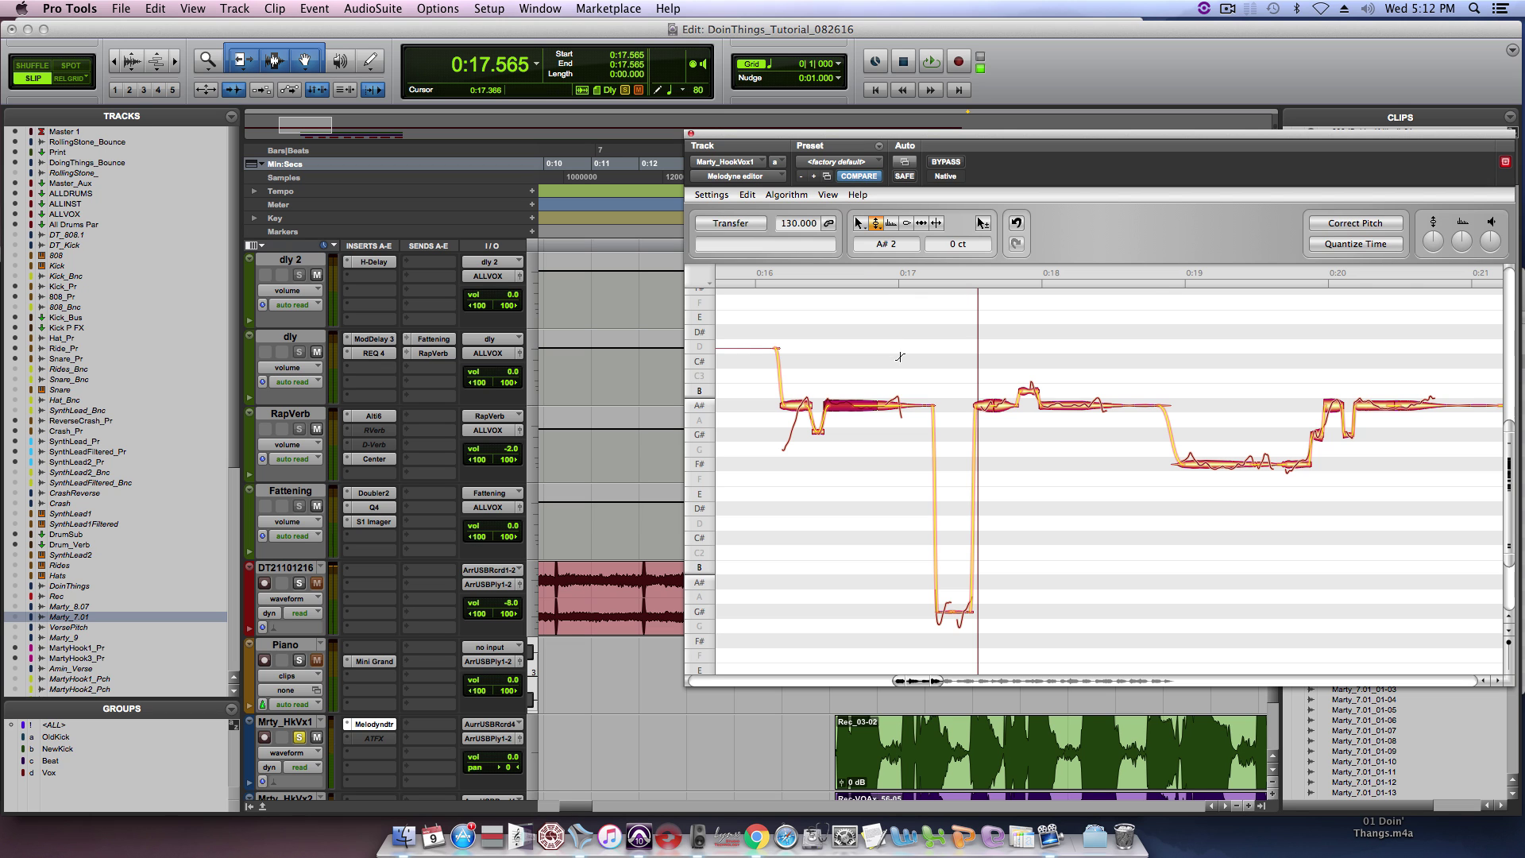
pyautogui.click(890, 750)
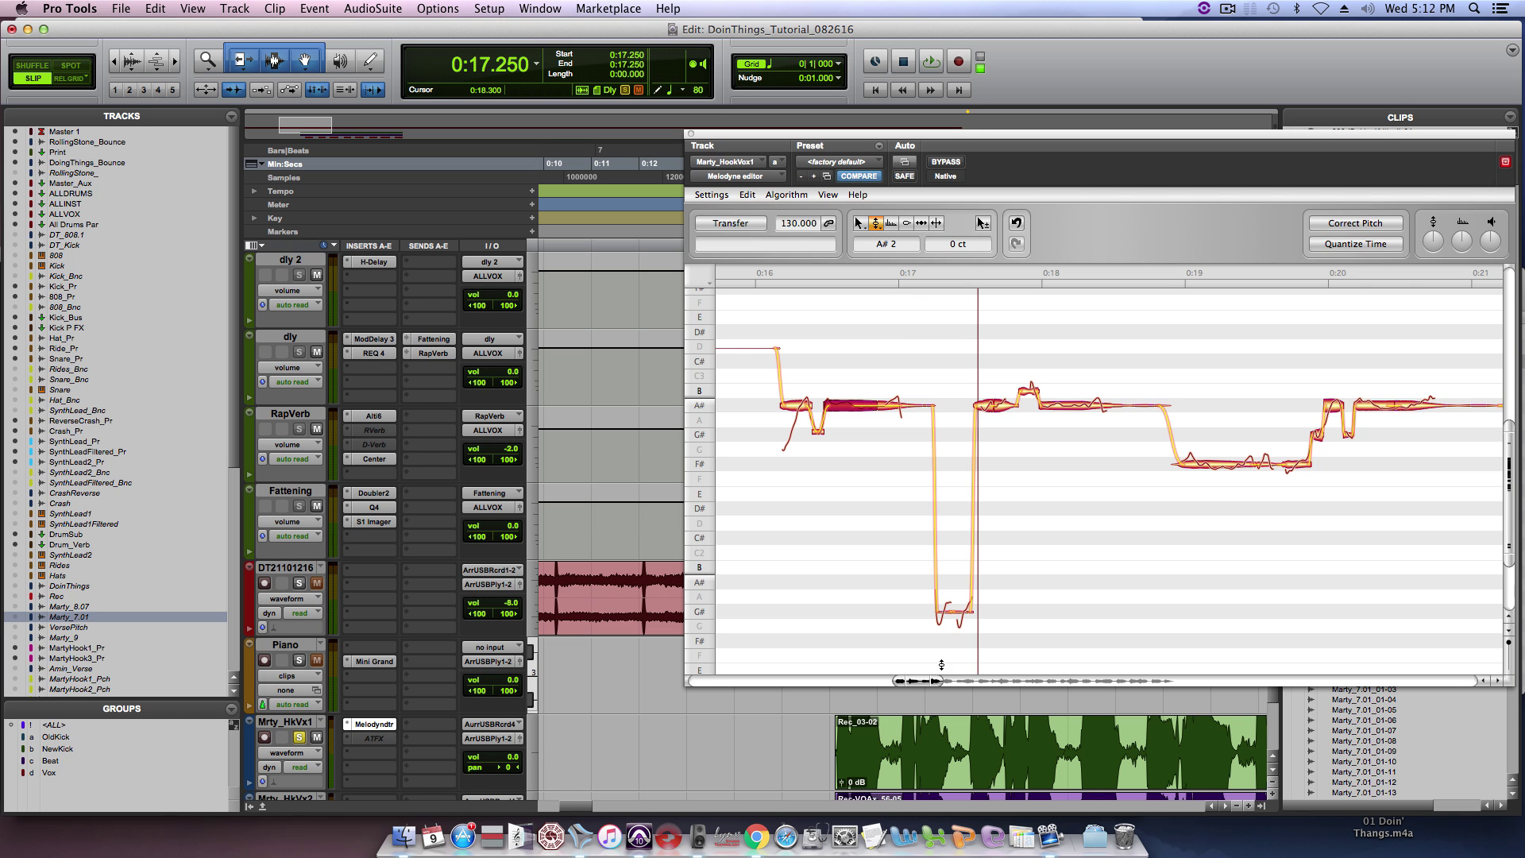
pyautogui.press('space')
# Step: Replay from 0:15.950 and check the low G# note and the A# note near 0:17.5
pyautogui.press('space')
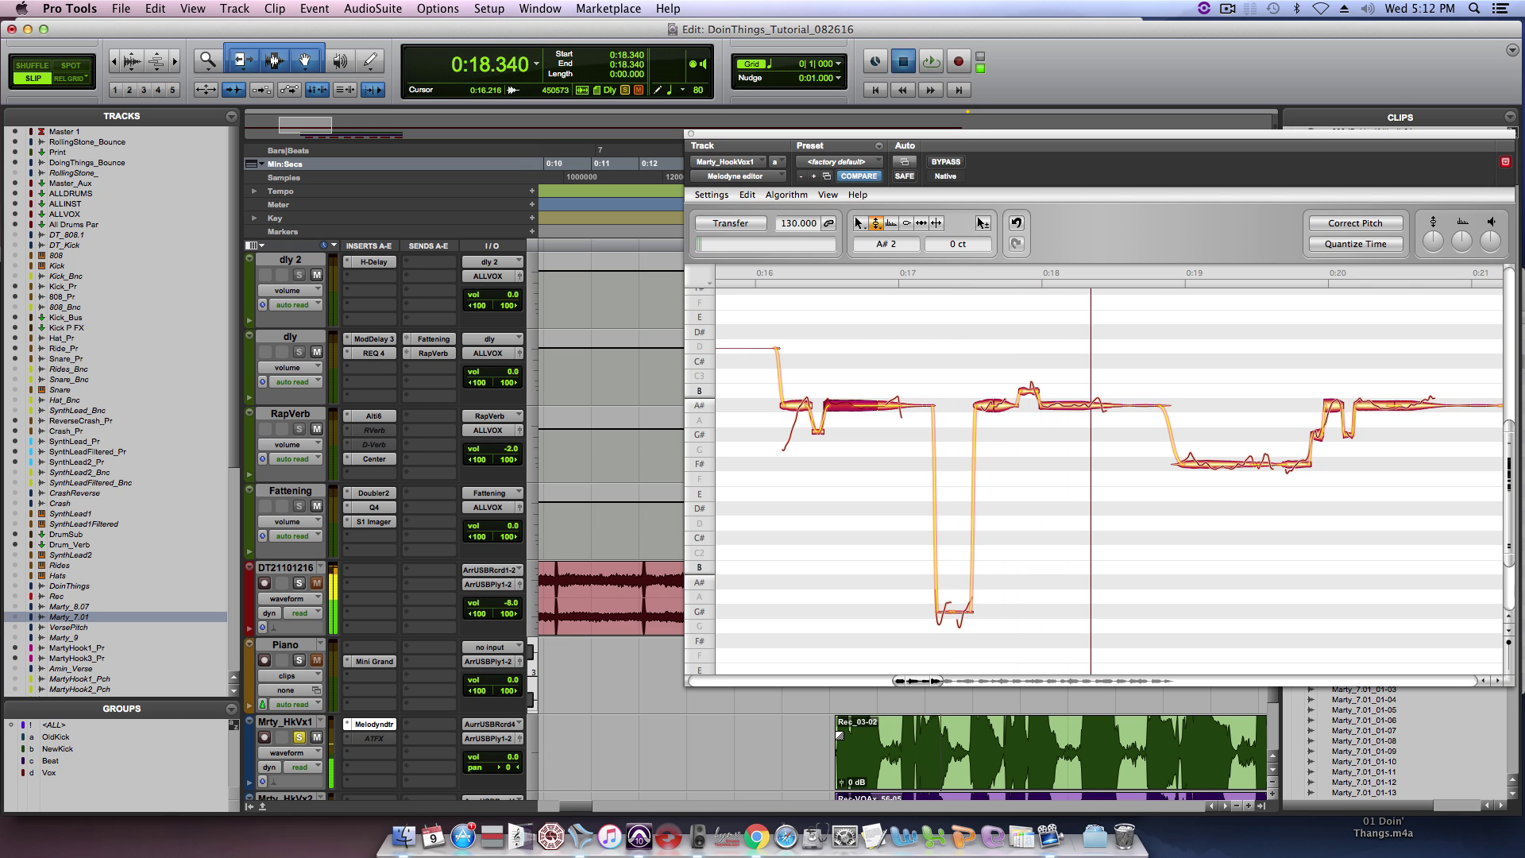
pyautogui.click(826, 735)
pyautogui.press('space')
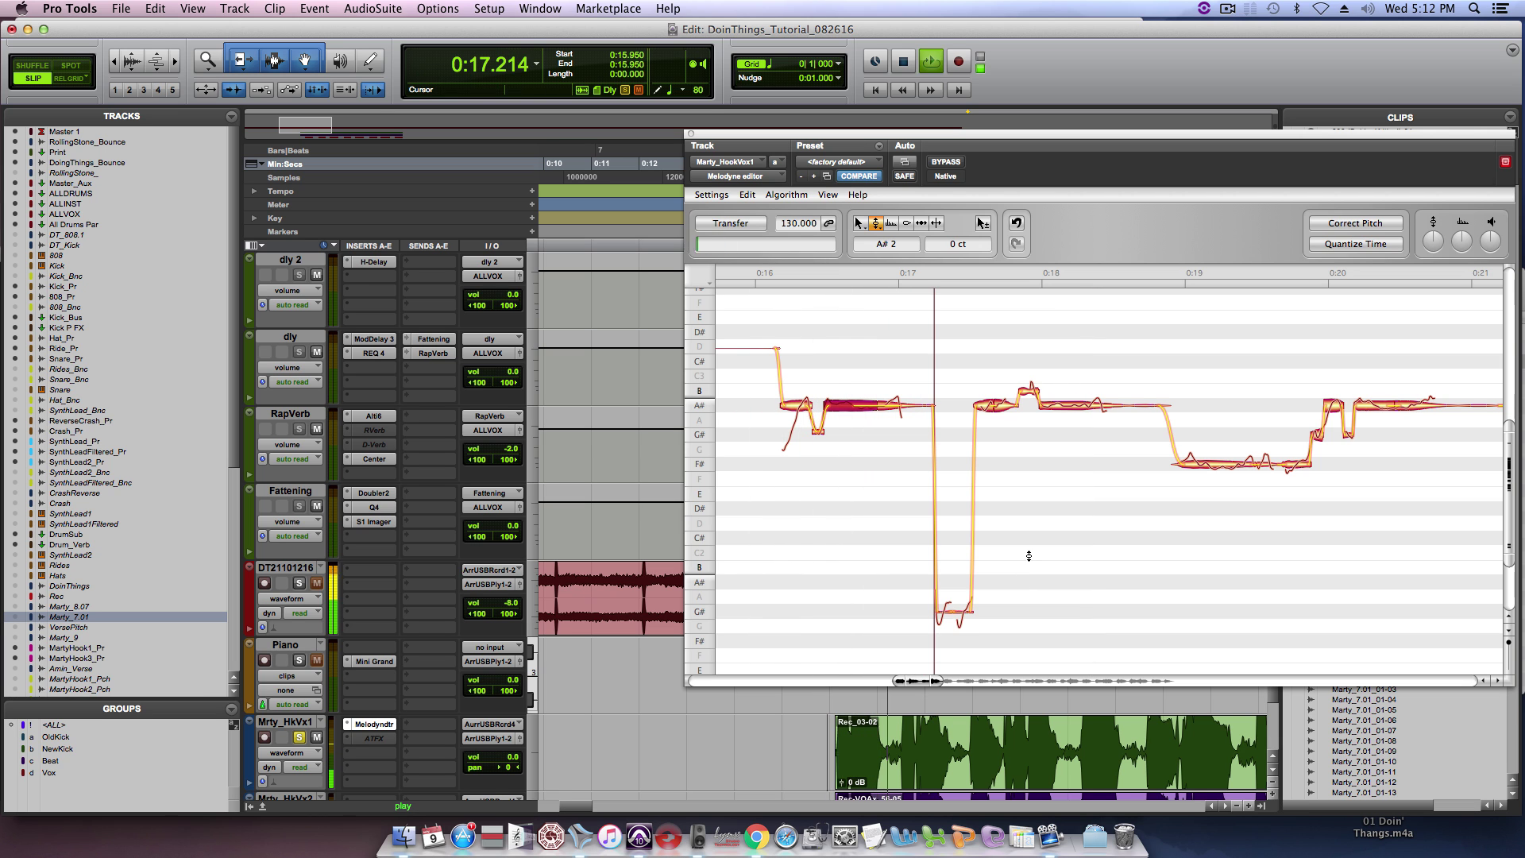
pyautogui.press('space')
pyautogui.click(961, 559)
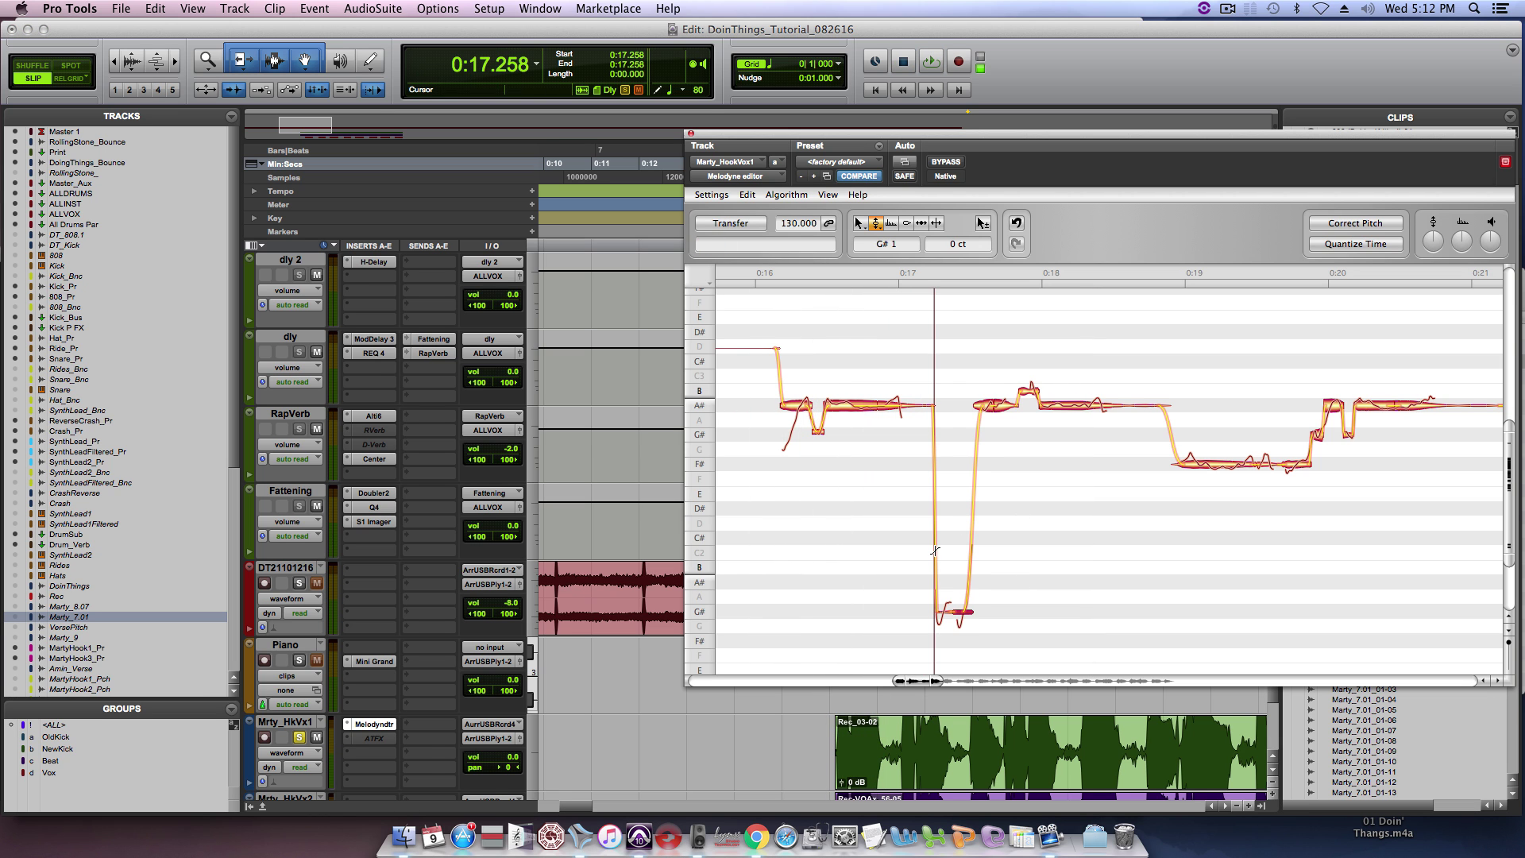
pyautogui.click(993, 406)
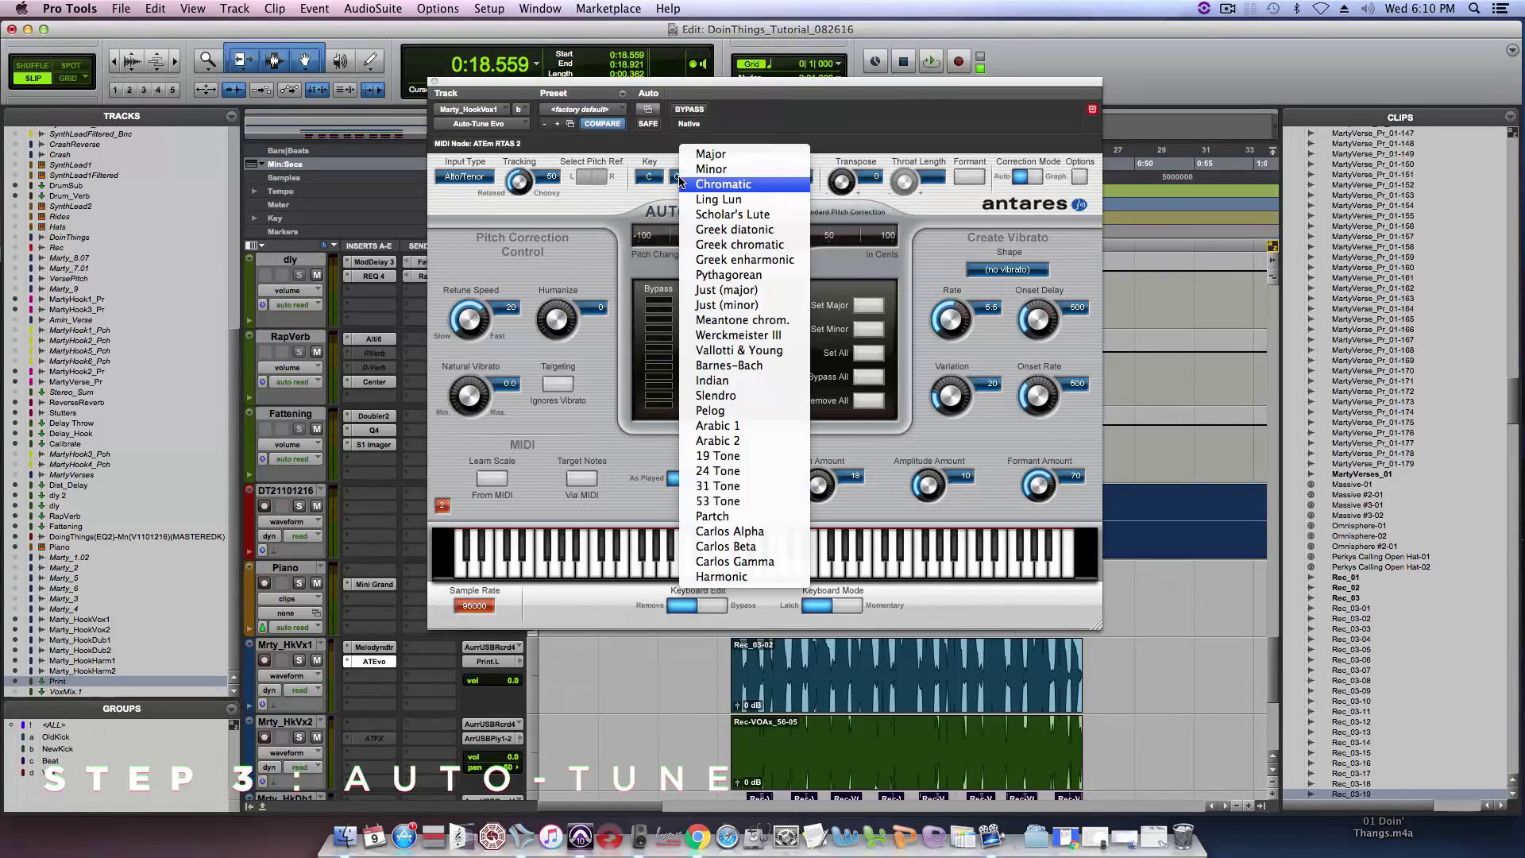
# Step: Set Auto-Tune Evo to B Major, keep Alto/Tenor input, and raise retune speed to 36
pyautogui.click(656, 178)
pyautogui.click(656, 178)
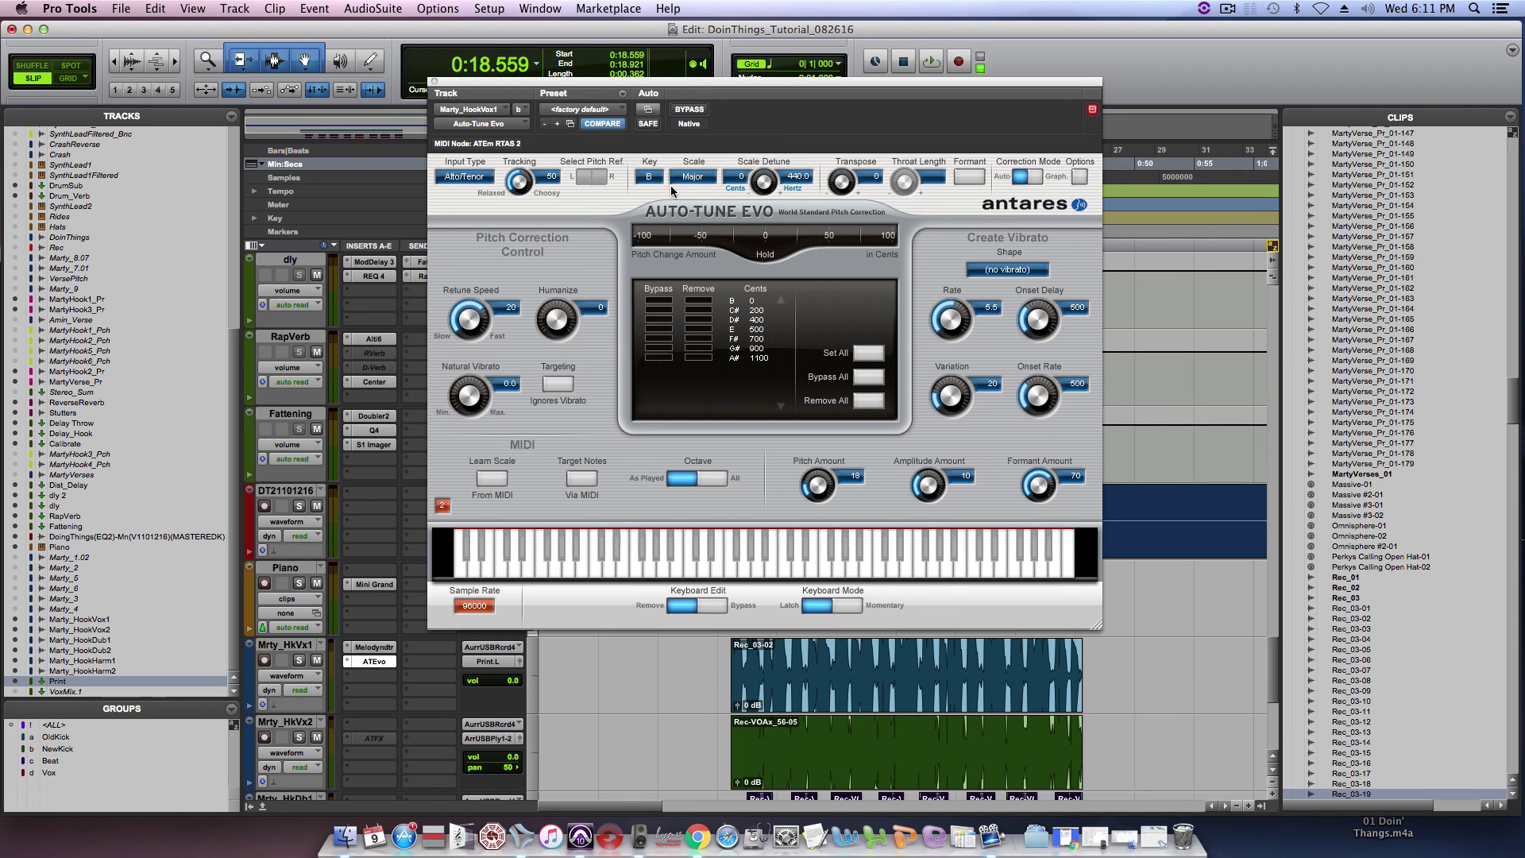
pyautogui.click(455, 180)
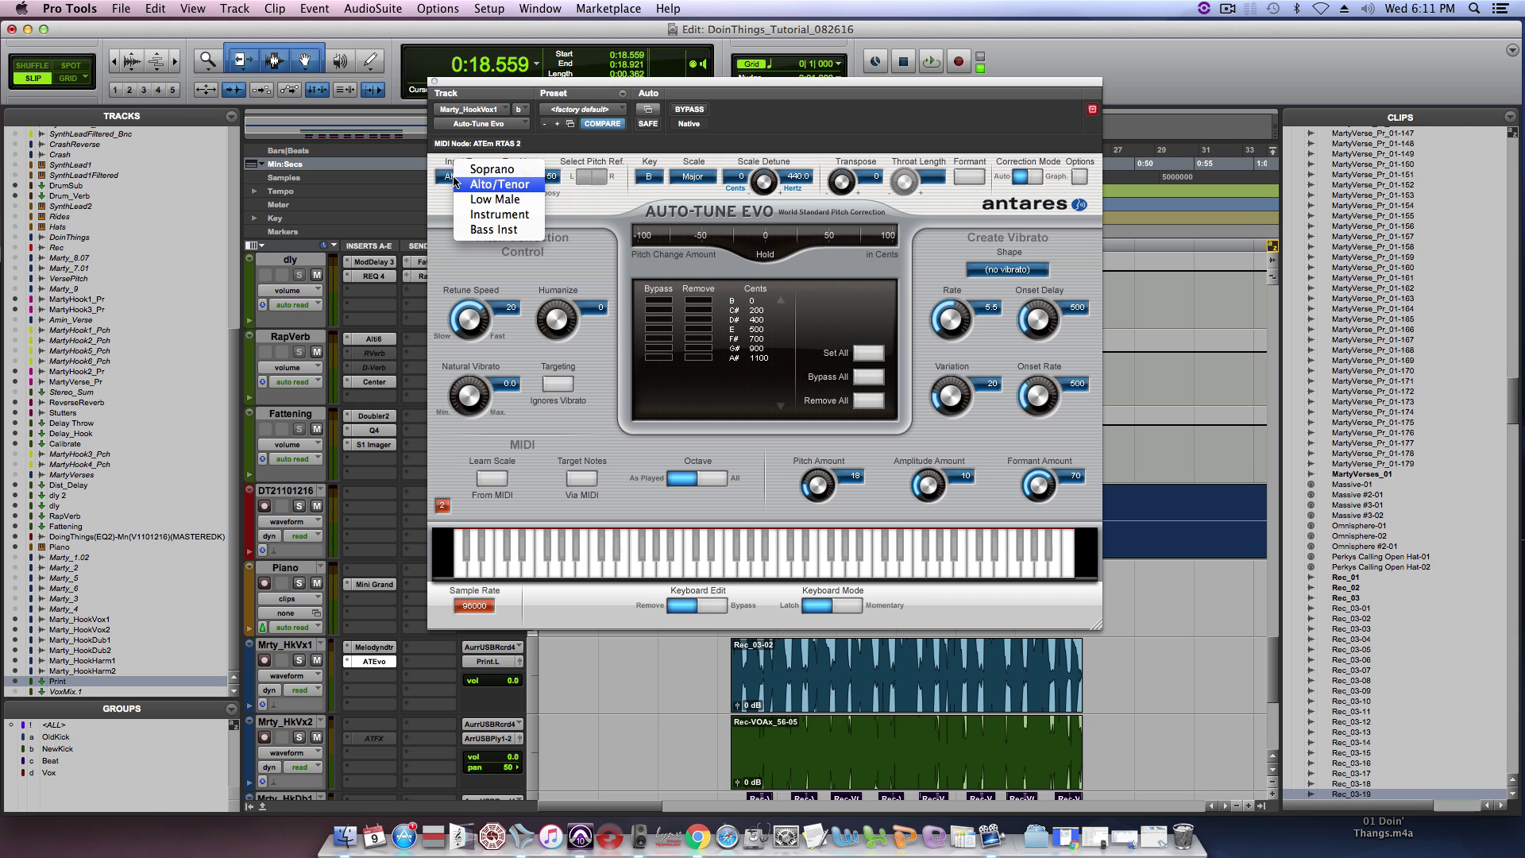
pyautogui.click(444, 176)
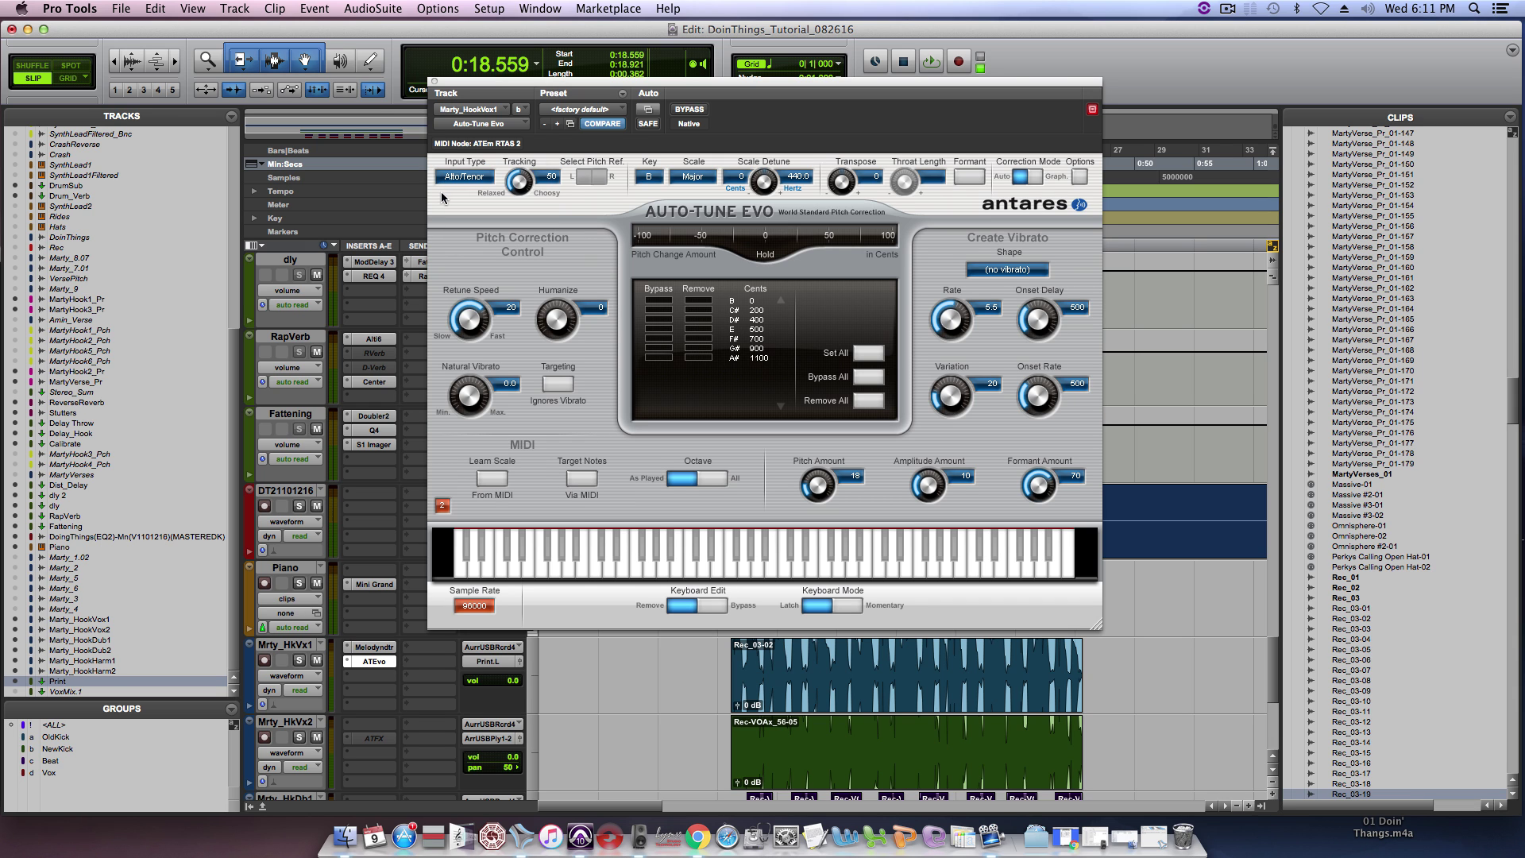
pyautogui.click(468, 178)
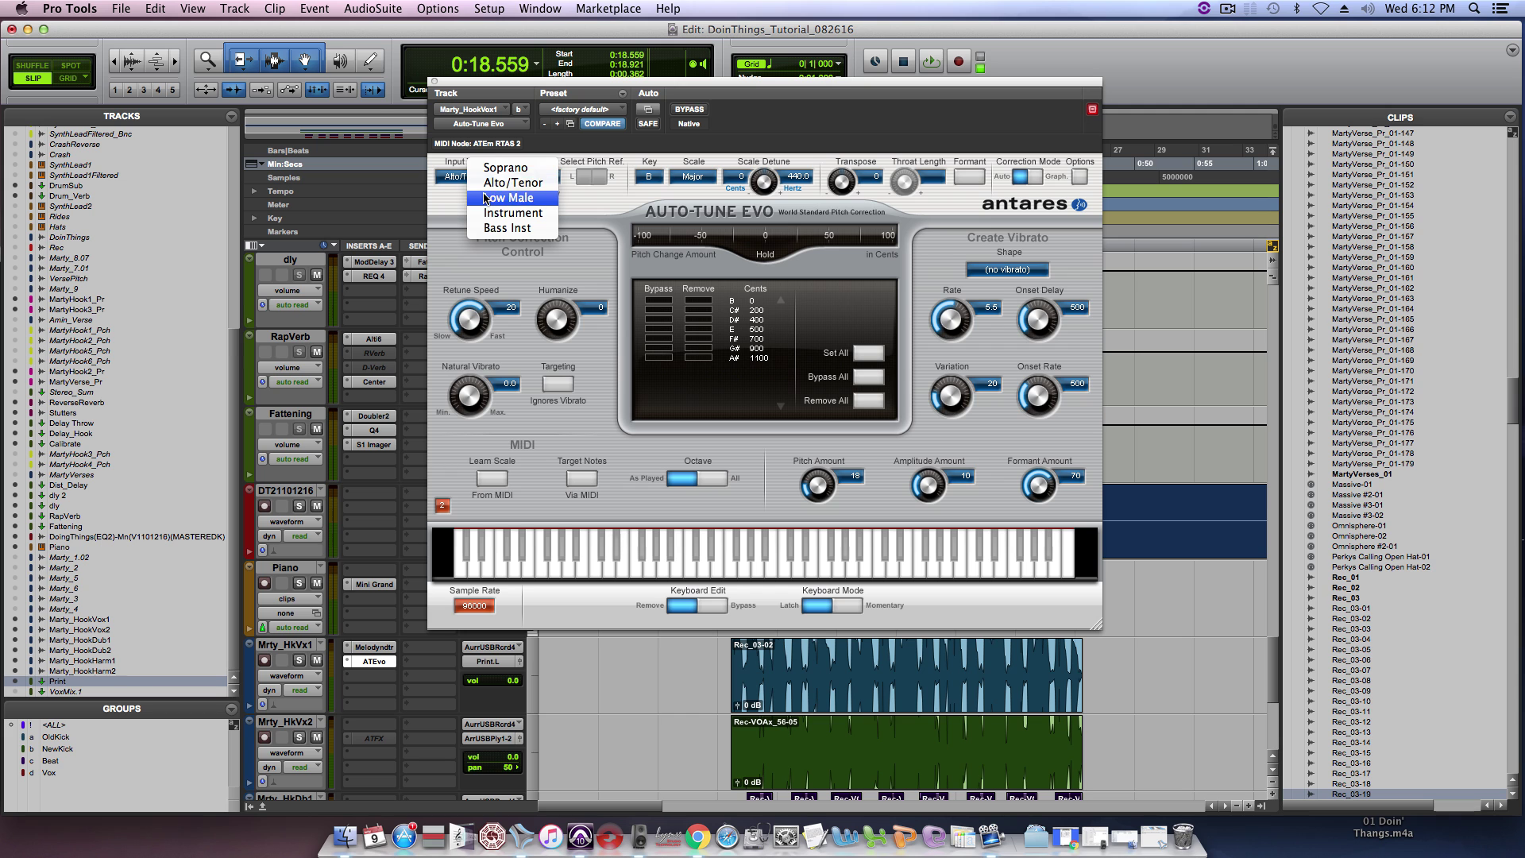
pyautogui.click(435, 217)
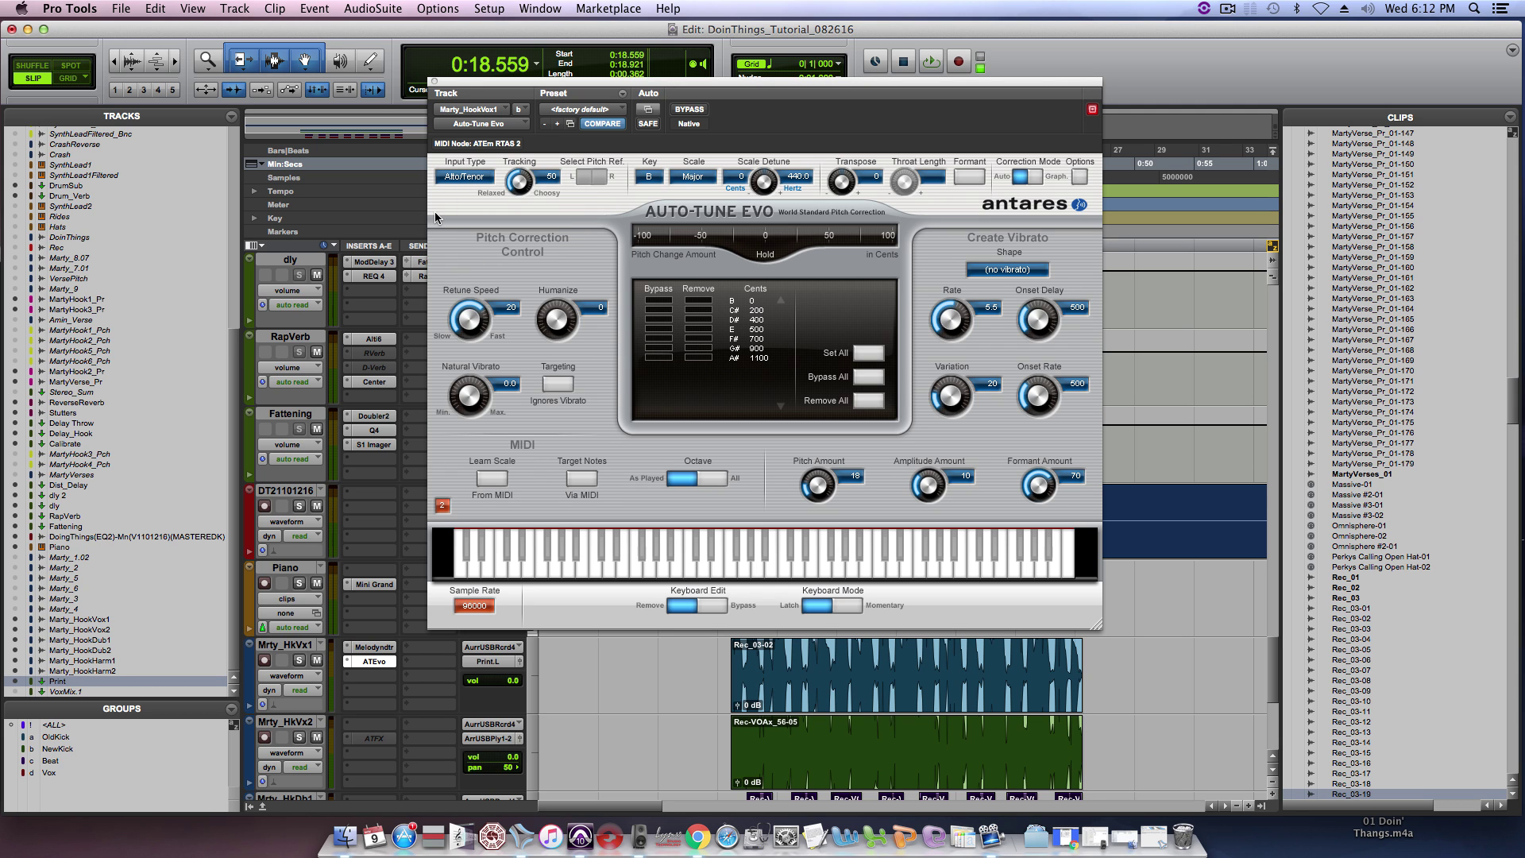
pyautogui.click(459, 181)
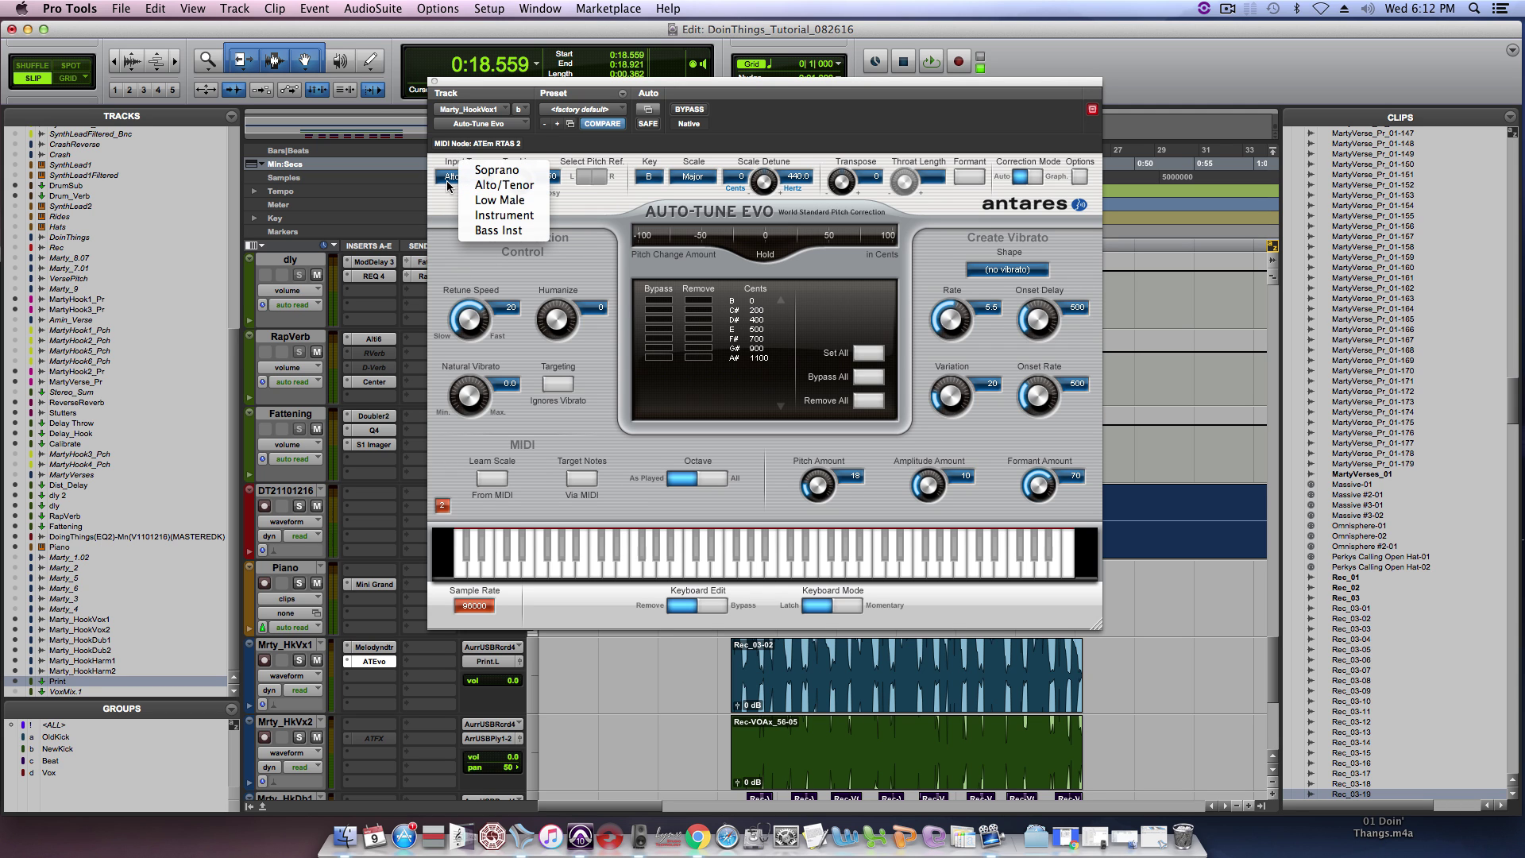
pyautogui.click(443, 197)
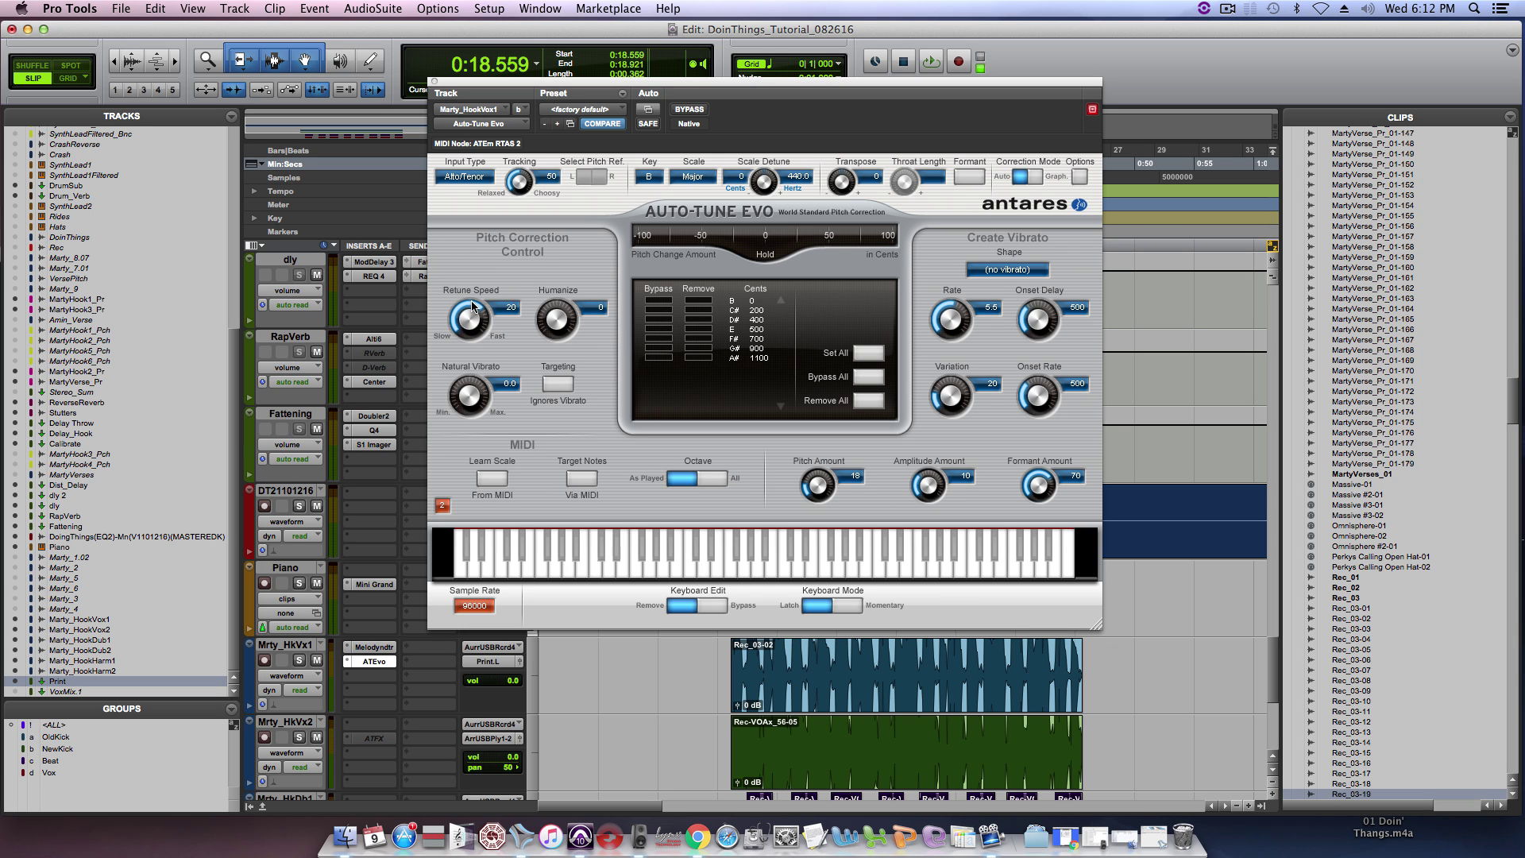
pyautogui.moveTo(472, 321); pyautogui.dragTo(475, 344)
# Step: Turn the Auto-Tune tracking down from 50 to 1, then stop playback after listening
pyautogui.moveTo(540, 191); pyautogui.dragTo(669, 436)
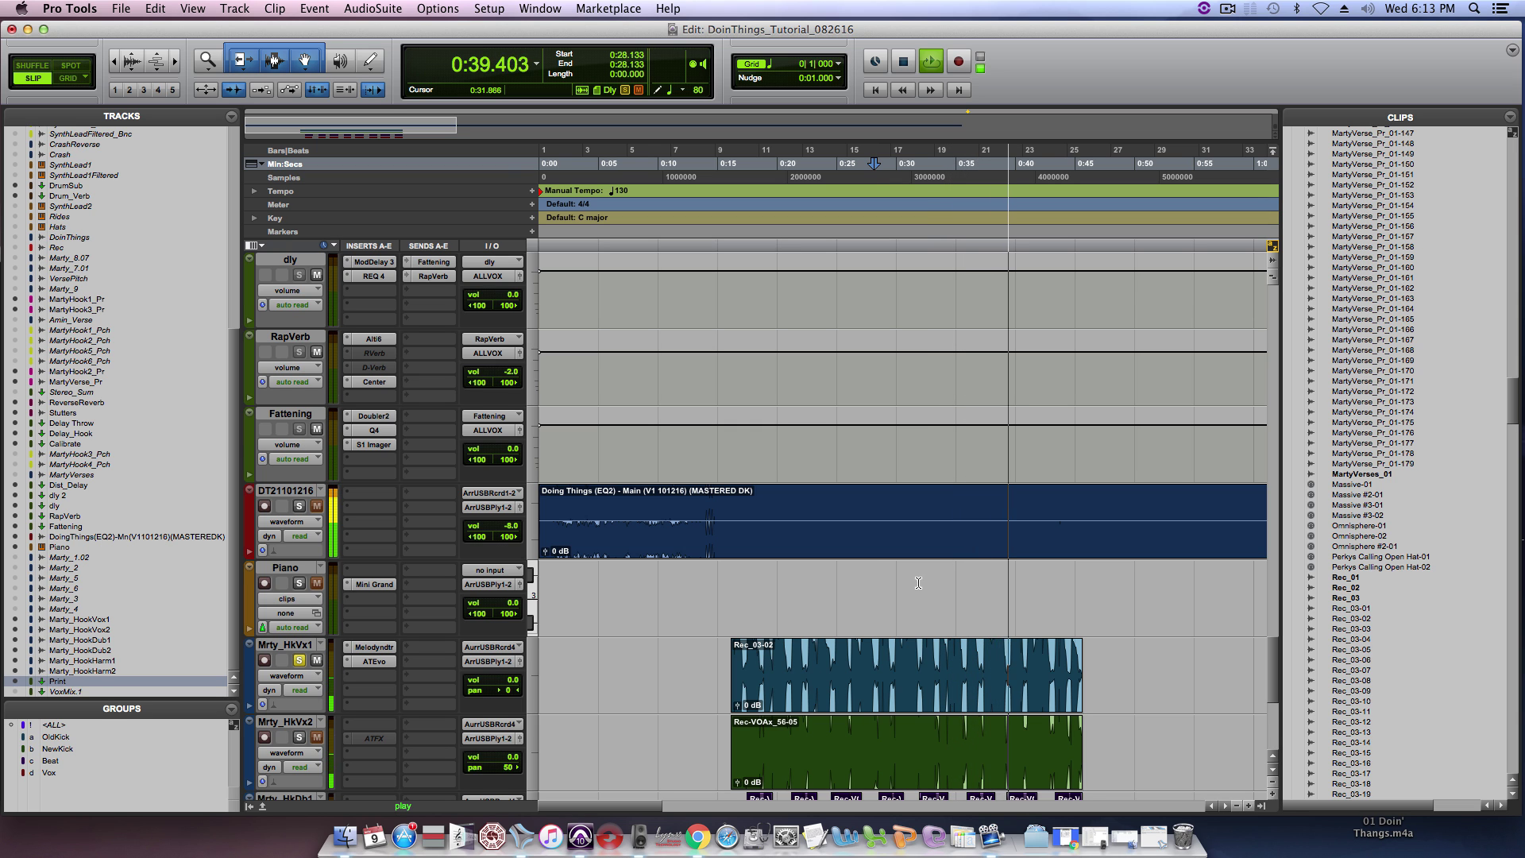
pyautogui.press('space')
# Step: Close Auto-Tune and name the new track below the hook vocal Marty_HookVox1_Pch
pyautogui.click(382, 661)
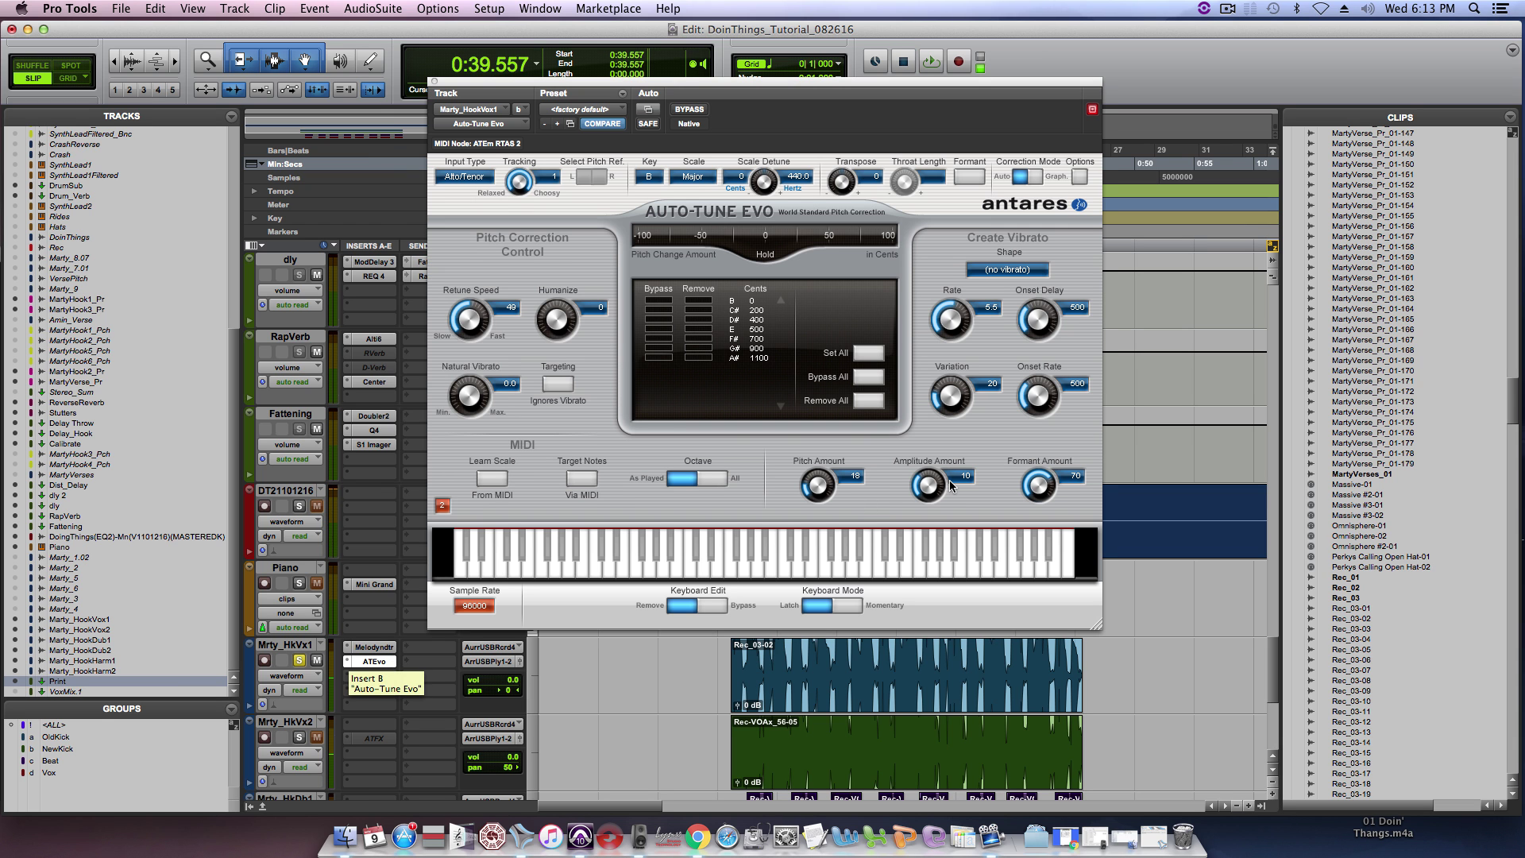
pyautogui.scroll(-2, 679, 580)
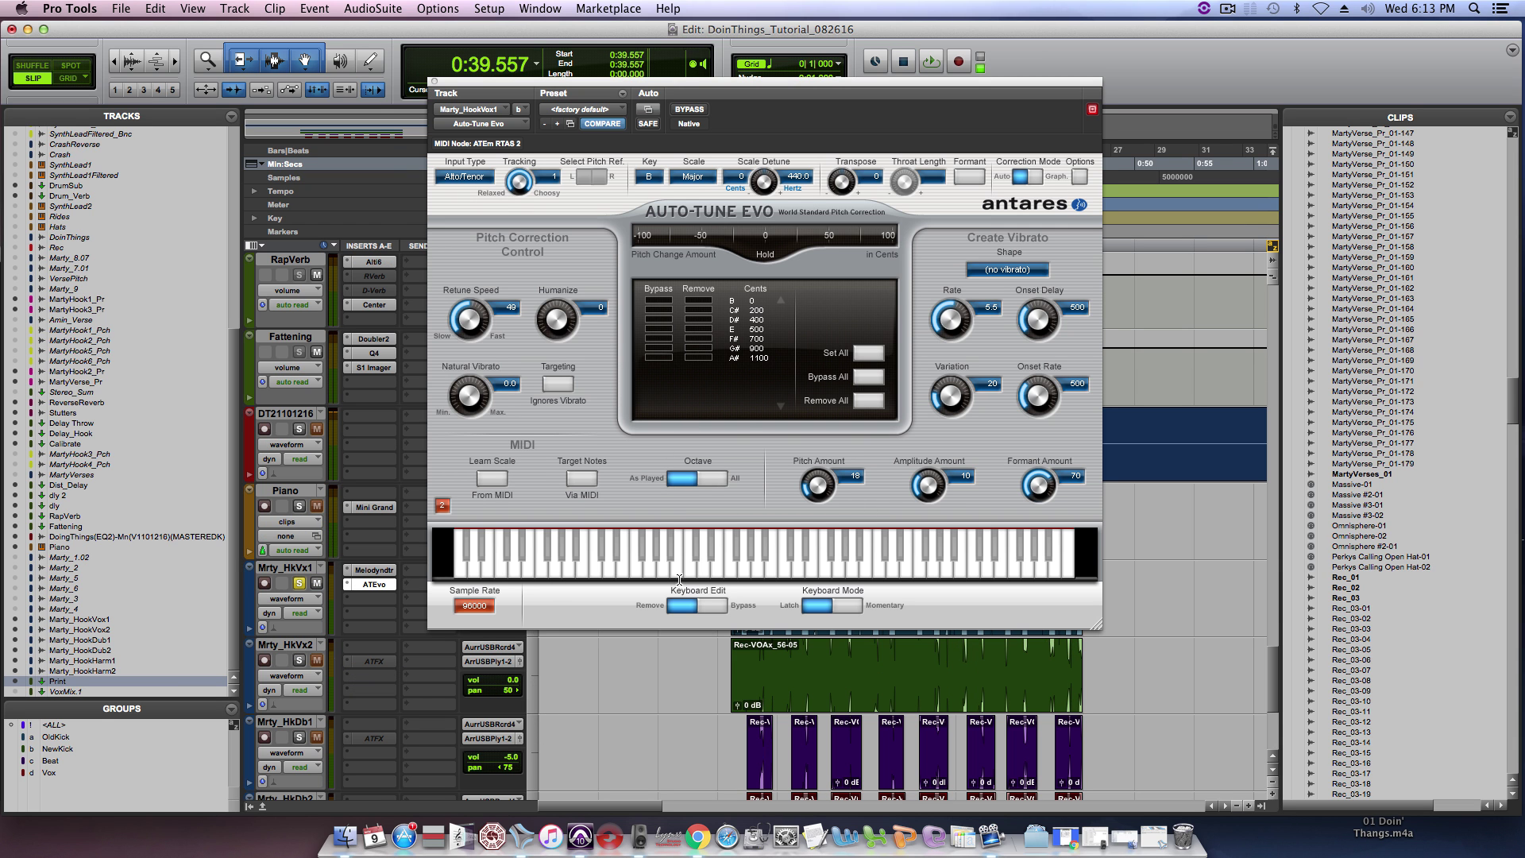
pyautogui.click(435, 82)
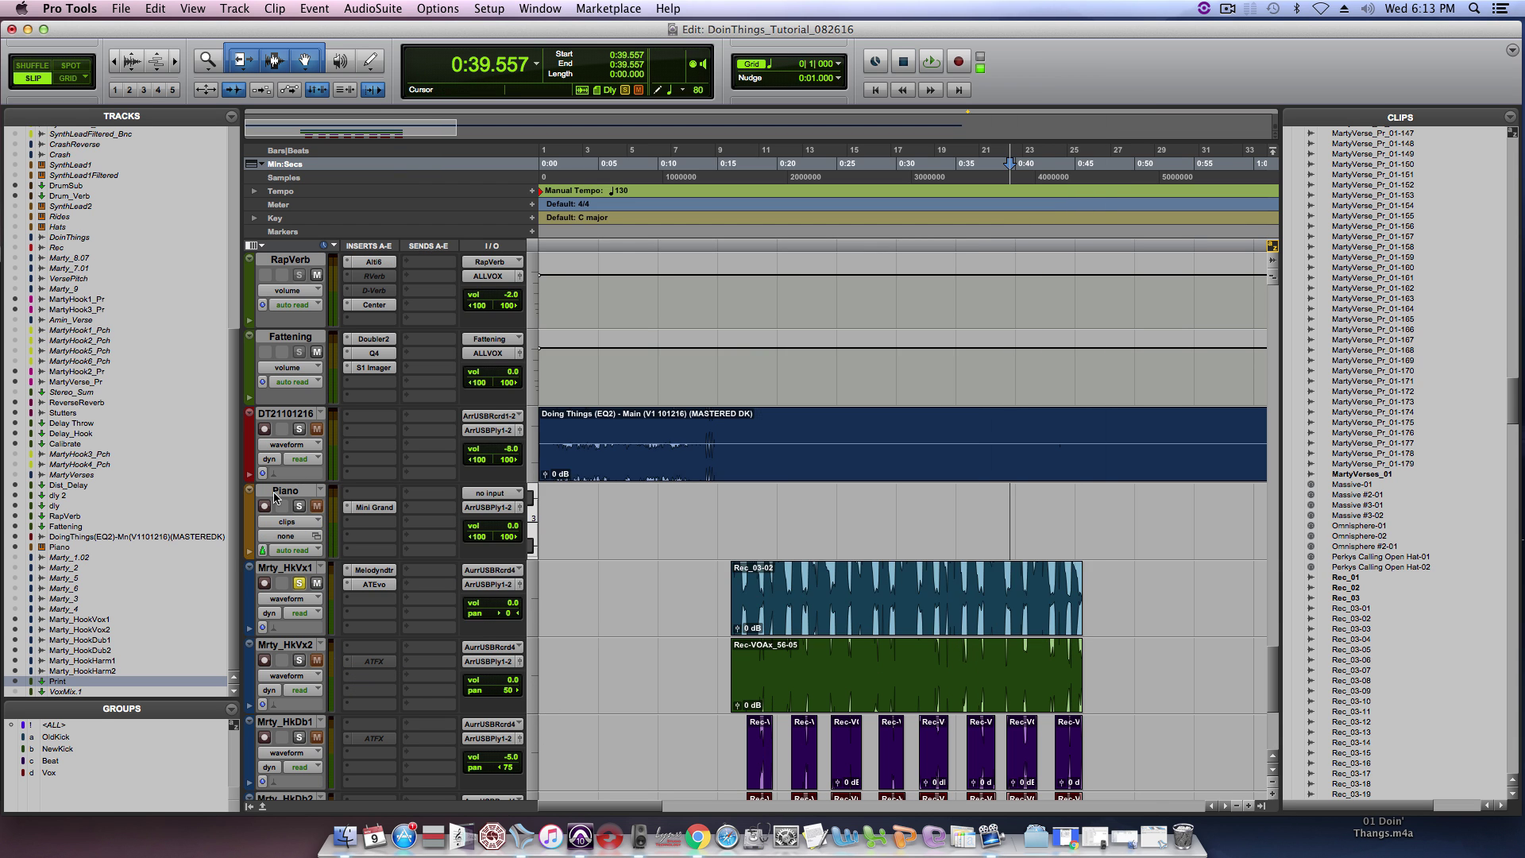
pyautogui.click(293, 567)
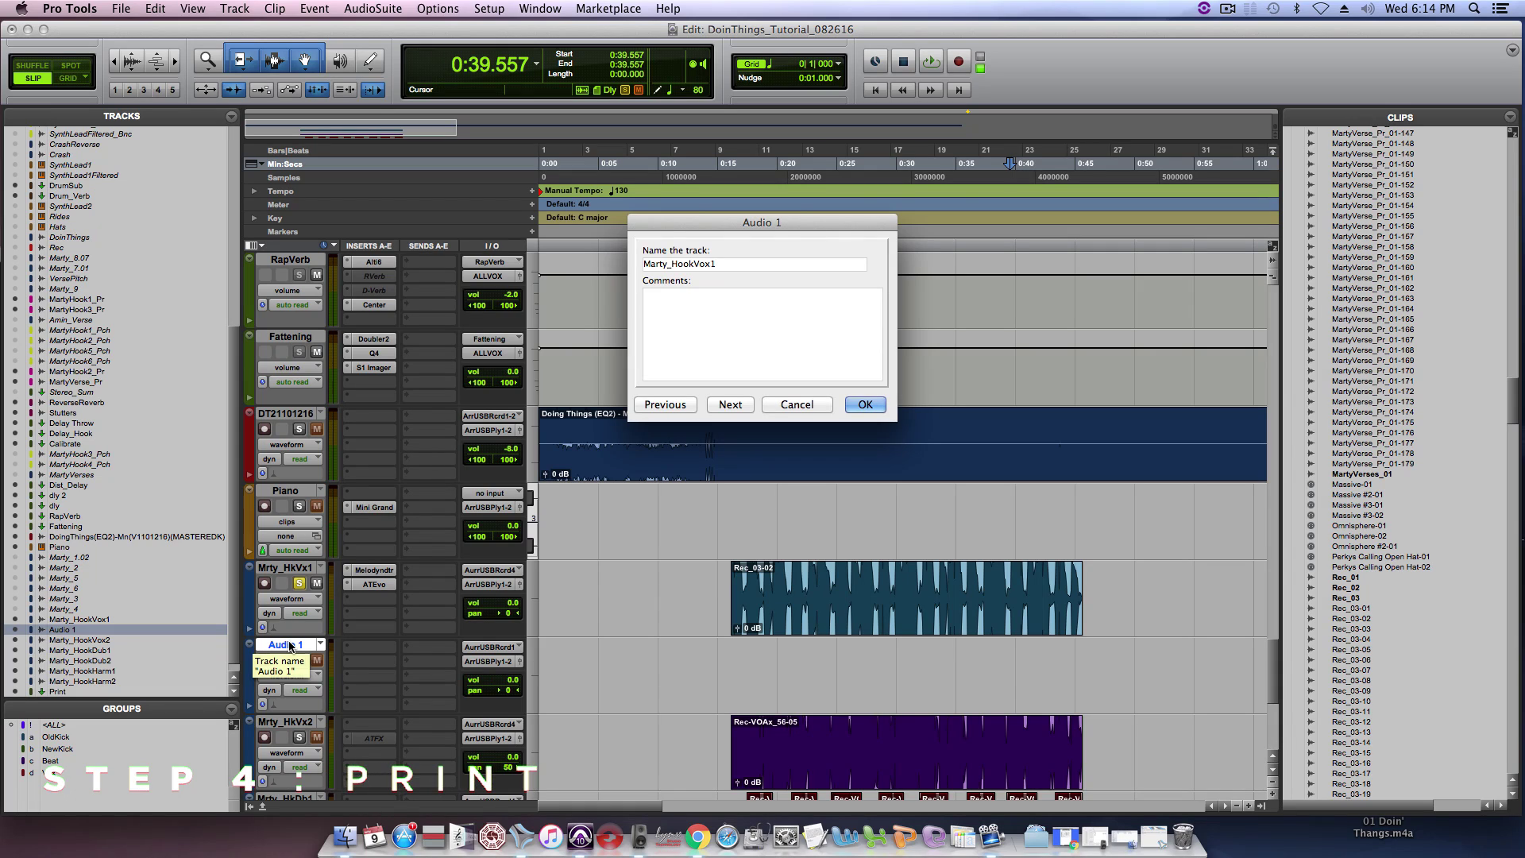
pyautogui.write('_Pch')
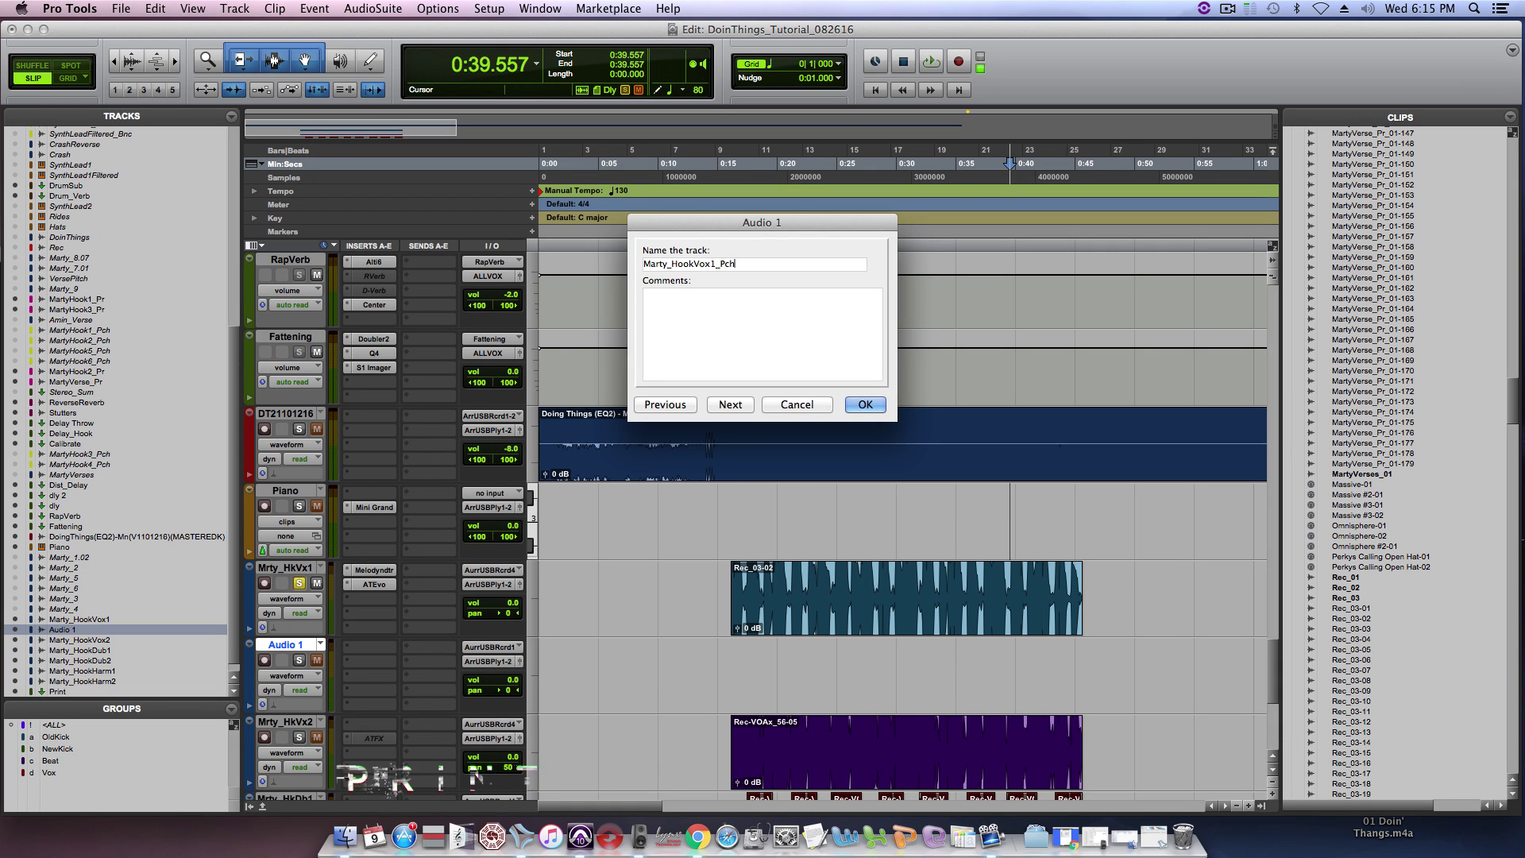
pyautogui.press('Return')
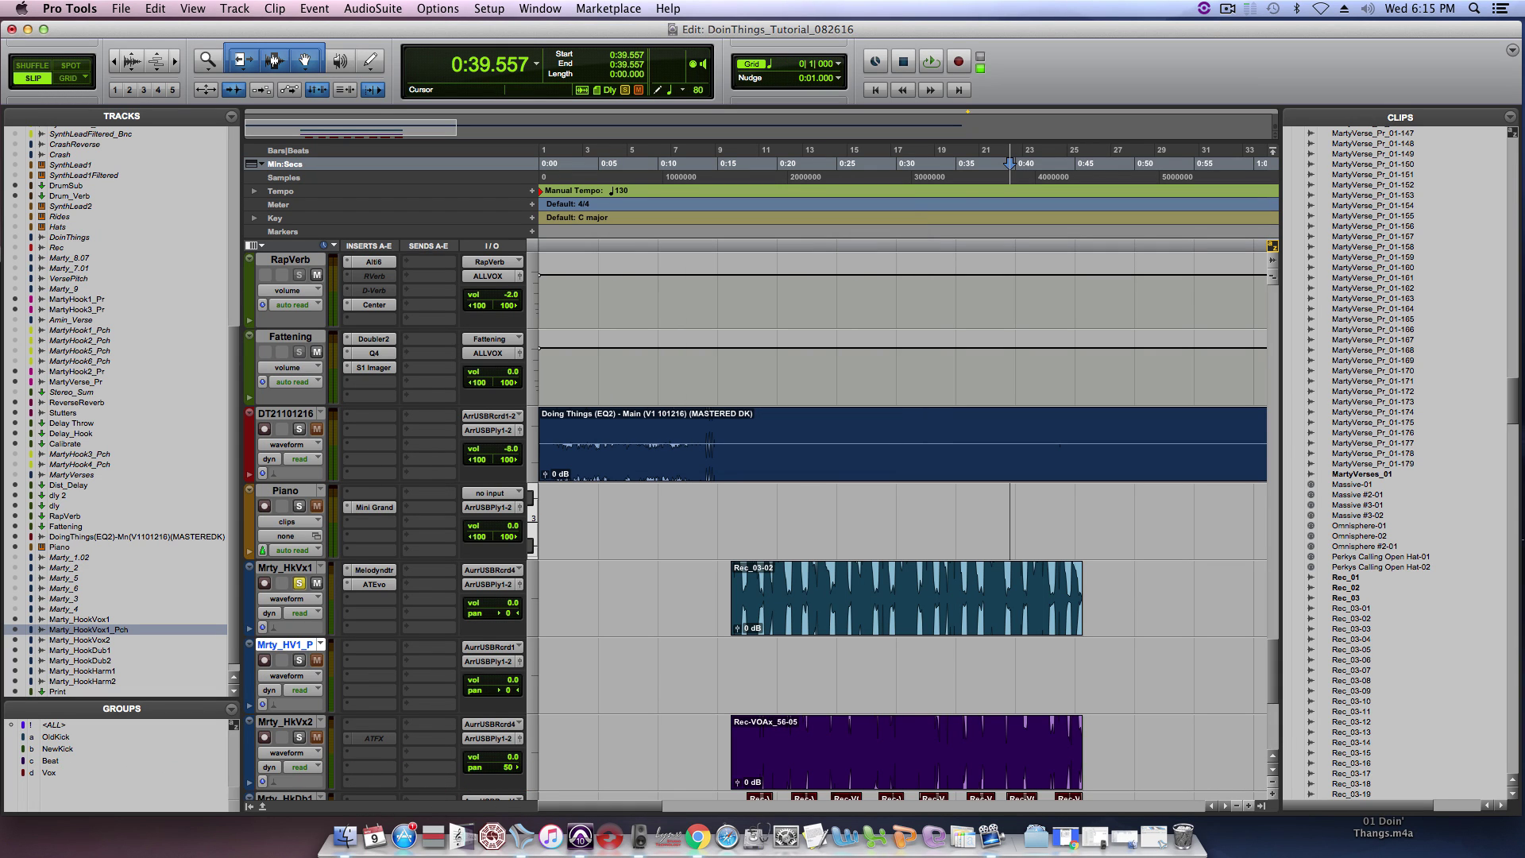
# Step: Colour the pitch track yellow, switch to Grid mode, and move the Print track above it
pyautogui.doubleClick(248, 705)
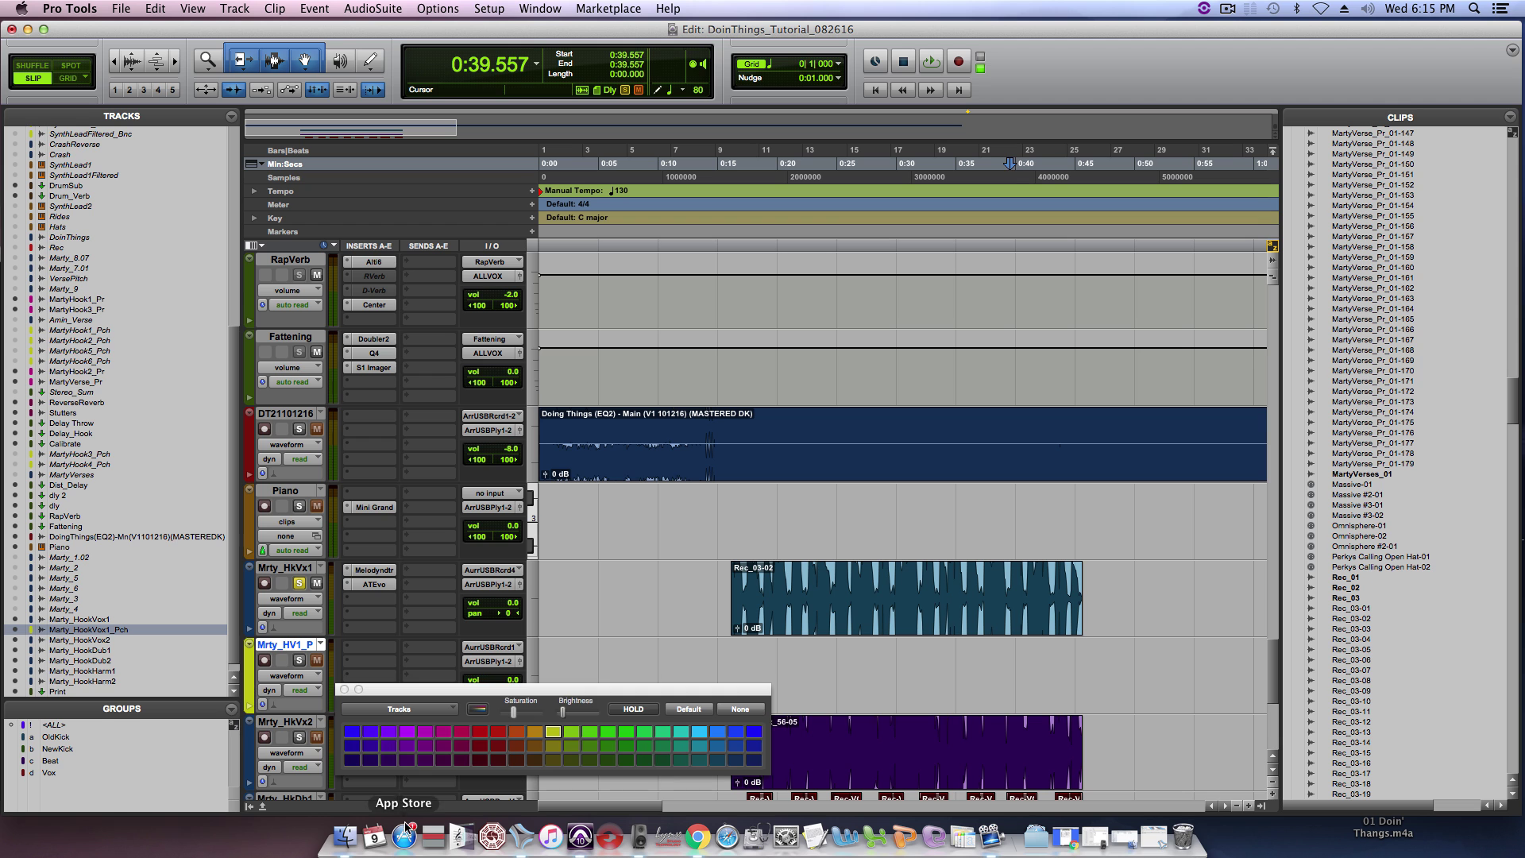
pyautogui.click(344, 689)
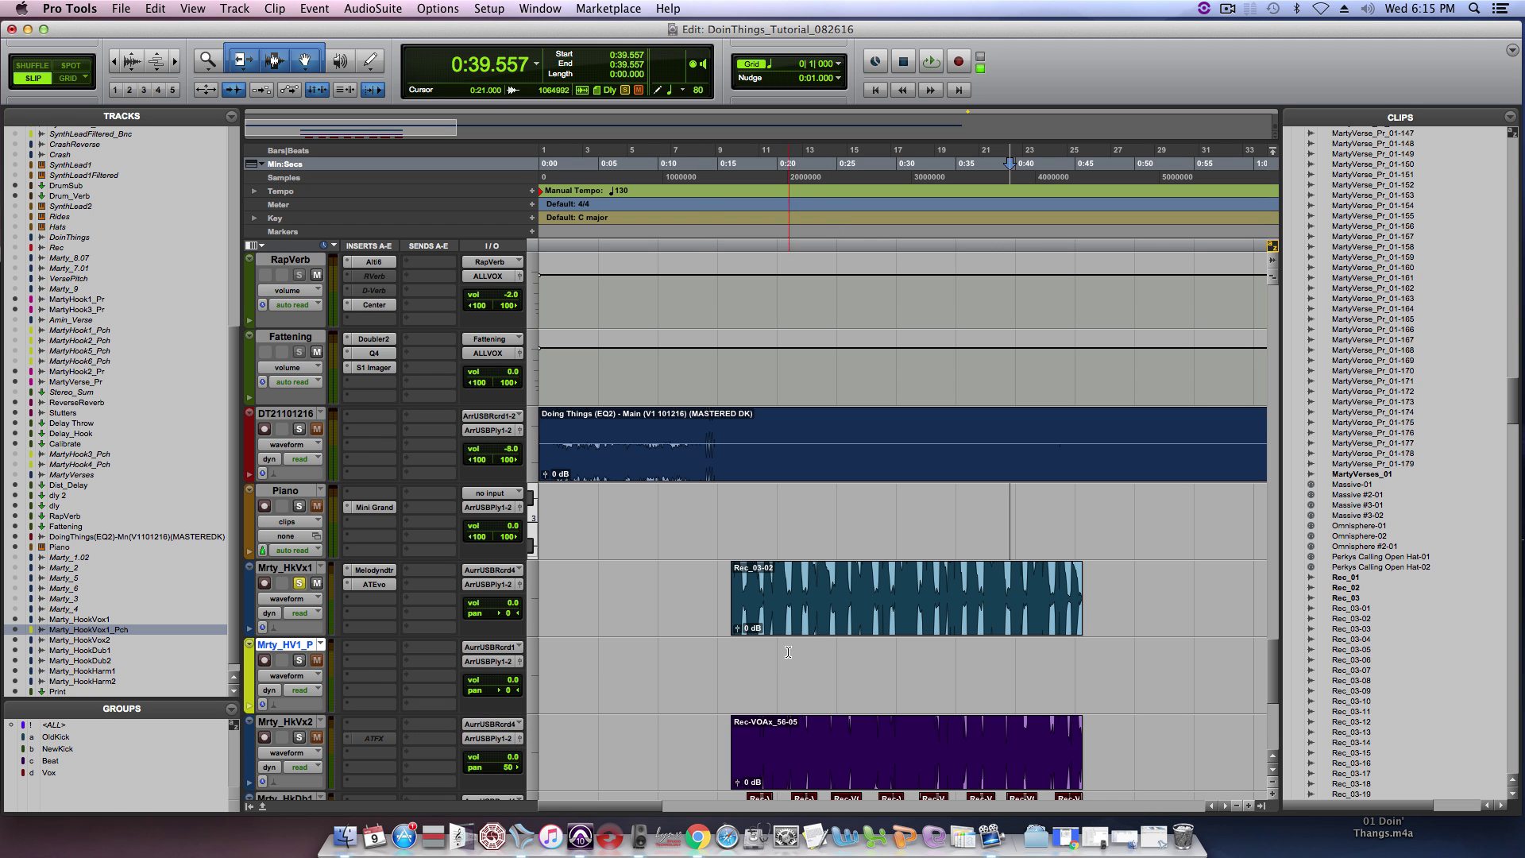
pyautogui.press('F4')
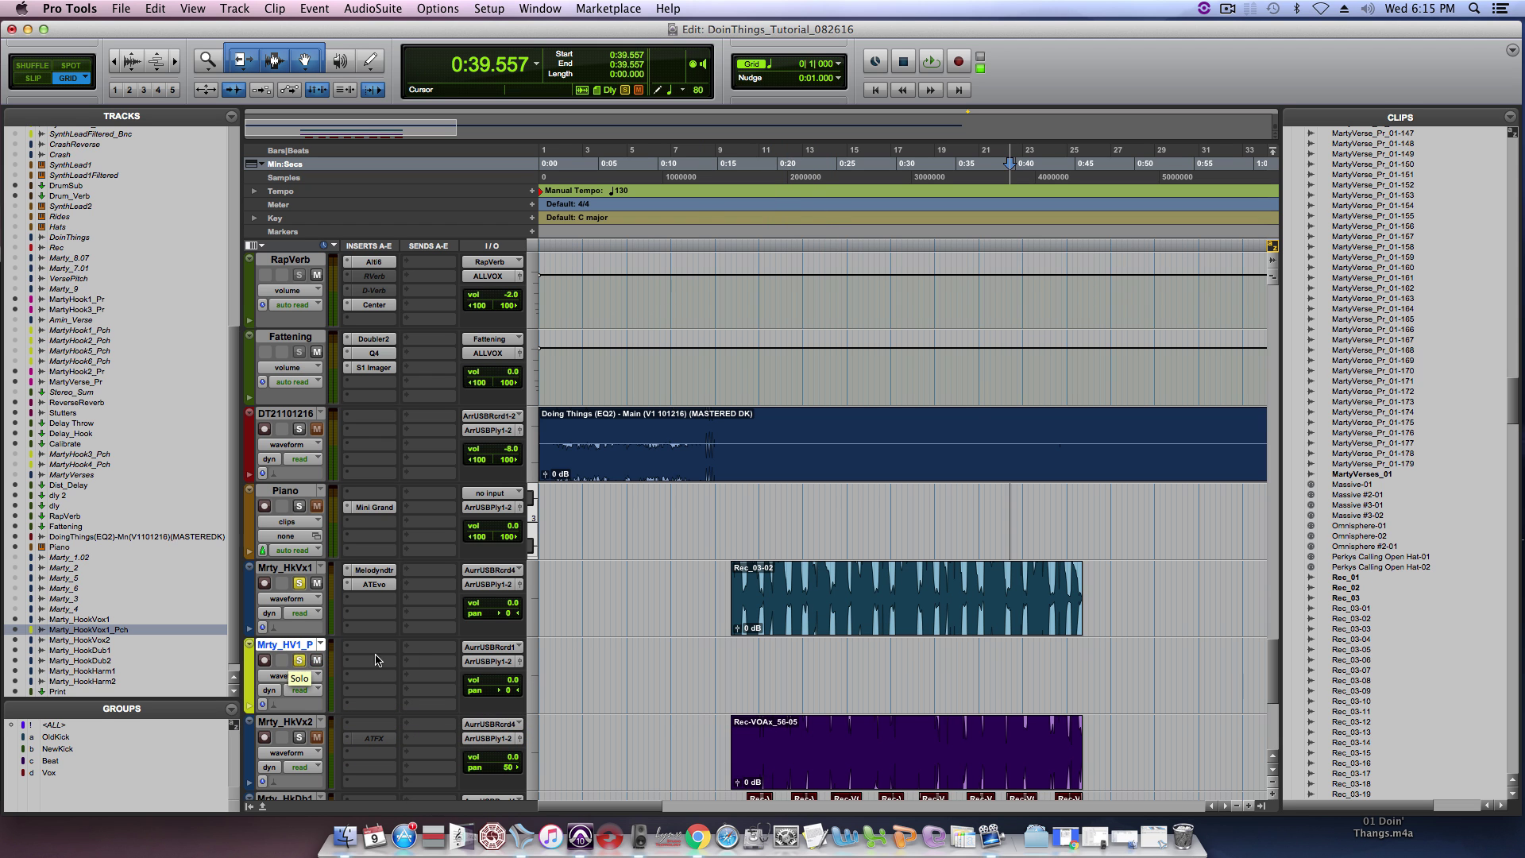
pyautogui.scroll(-5, 378, 660)
pyautogui.moveTo(474, 301); pyautogui.dragTo(476, 493)
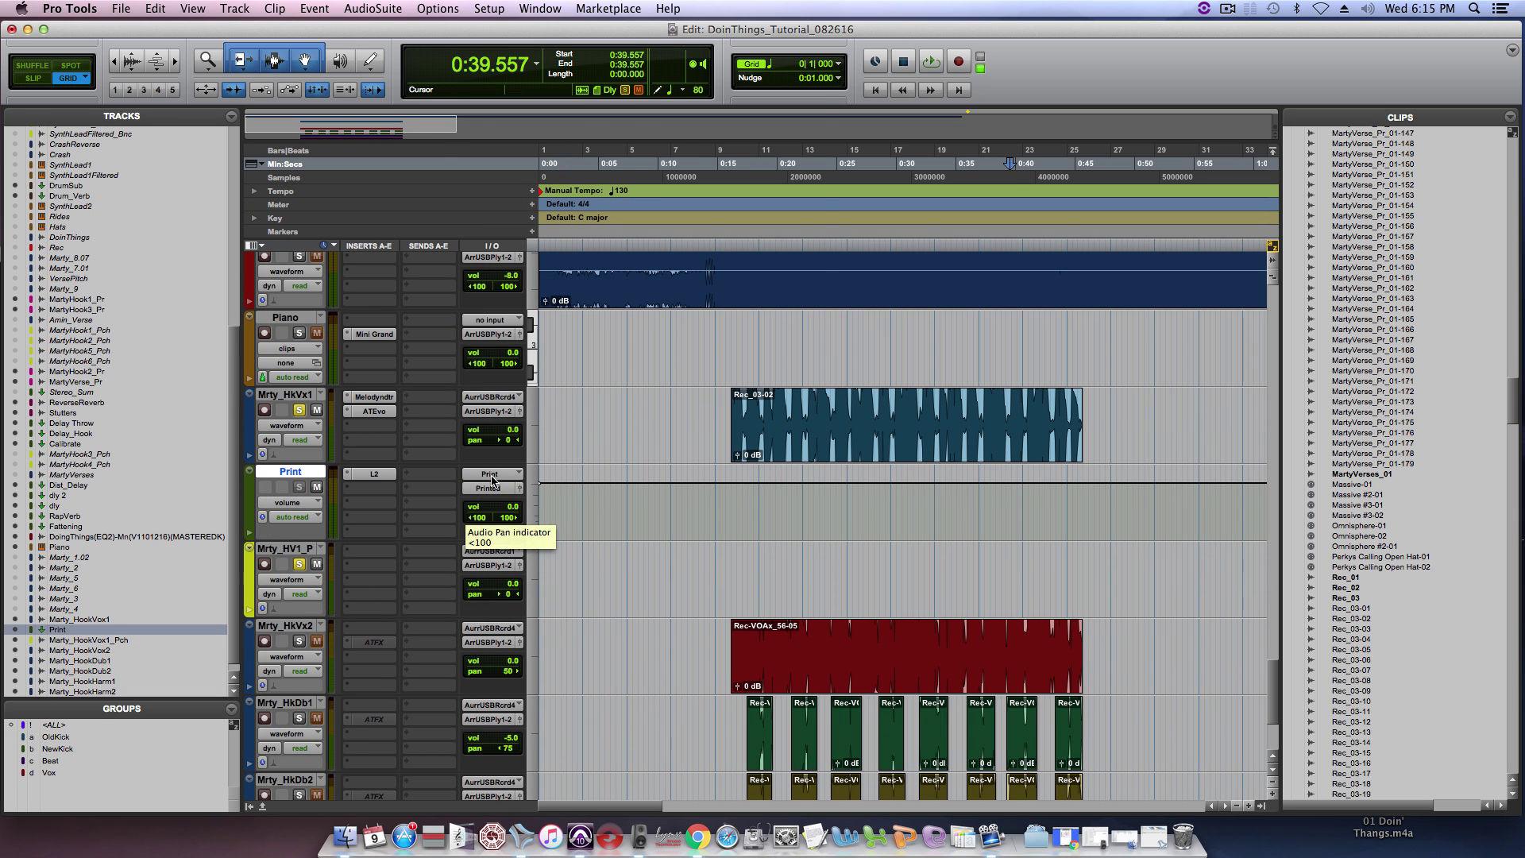
# Step: Check the Print track's L2 Ultramaximizer settings, then begin rerouting the hook vocal's output
pyautogui.click(391, 476)
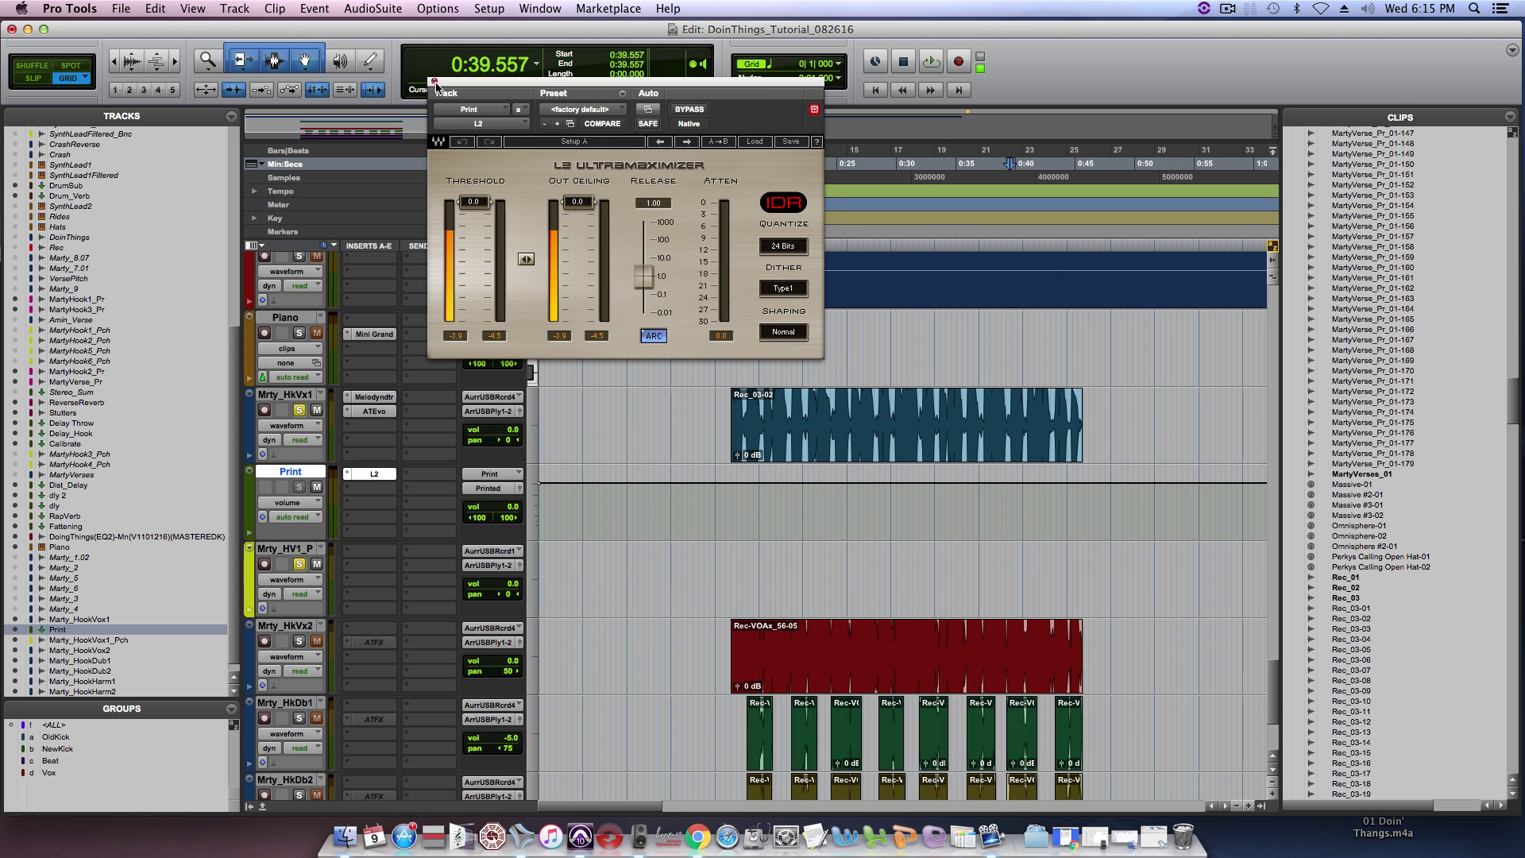
pyautogui.click(434, 83)
pyautogui.click(490, 411)
pyautogui.moveTo(500, 424)
pyautogui.moveTo(628, 436)
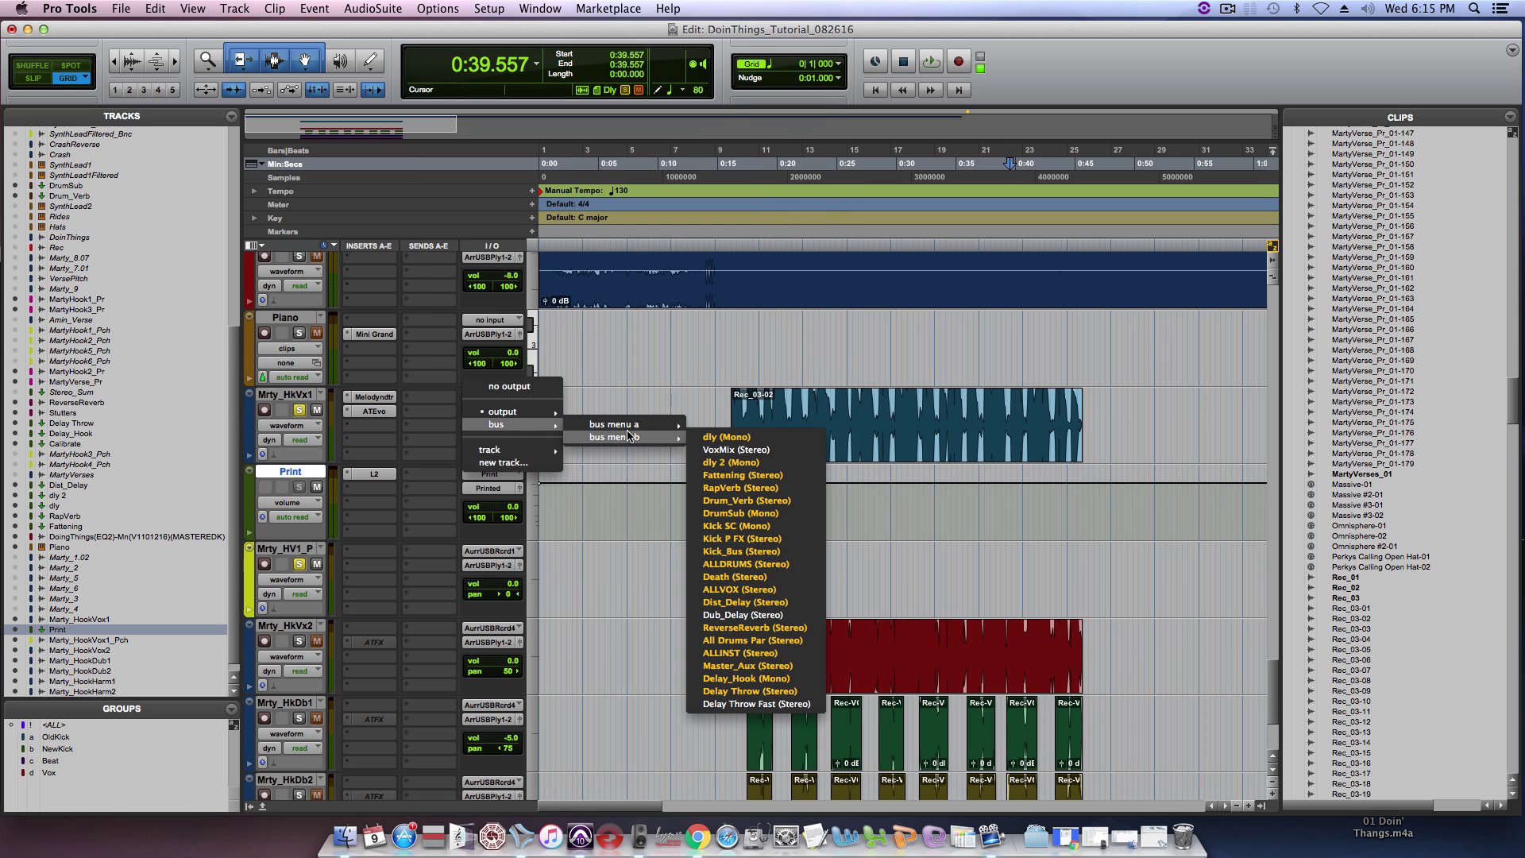
# Step: Send the hook vocal's output to the Print bus and feed the pitch track from Printed.L
pyautogui.click(731, 15)
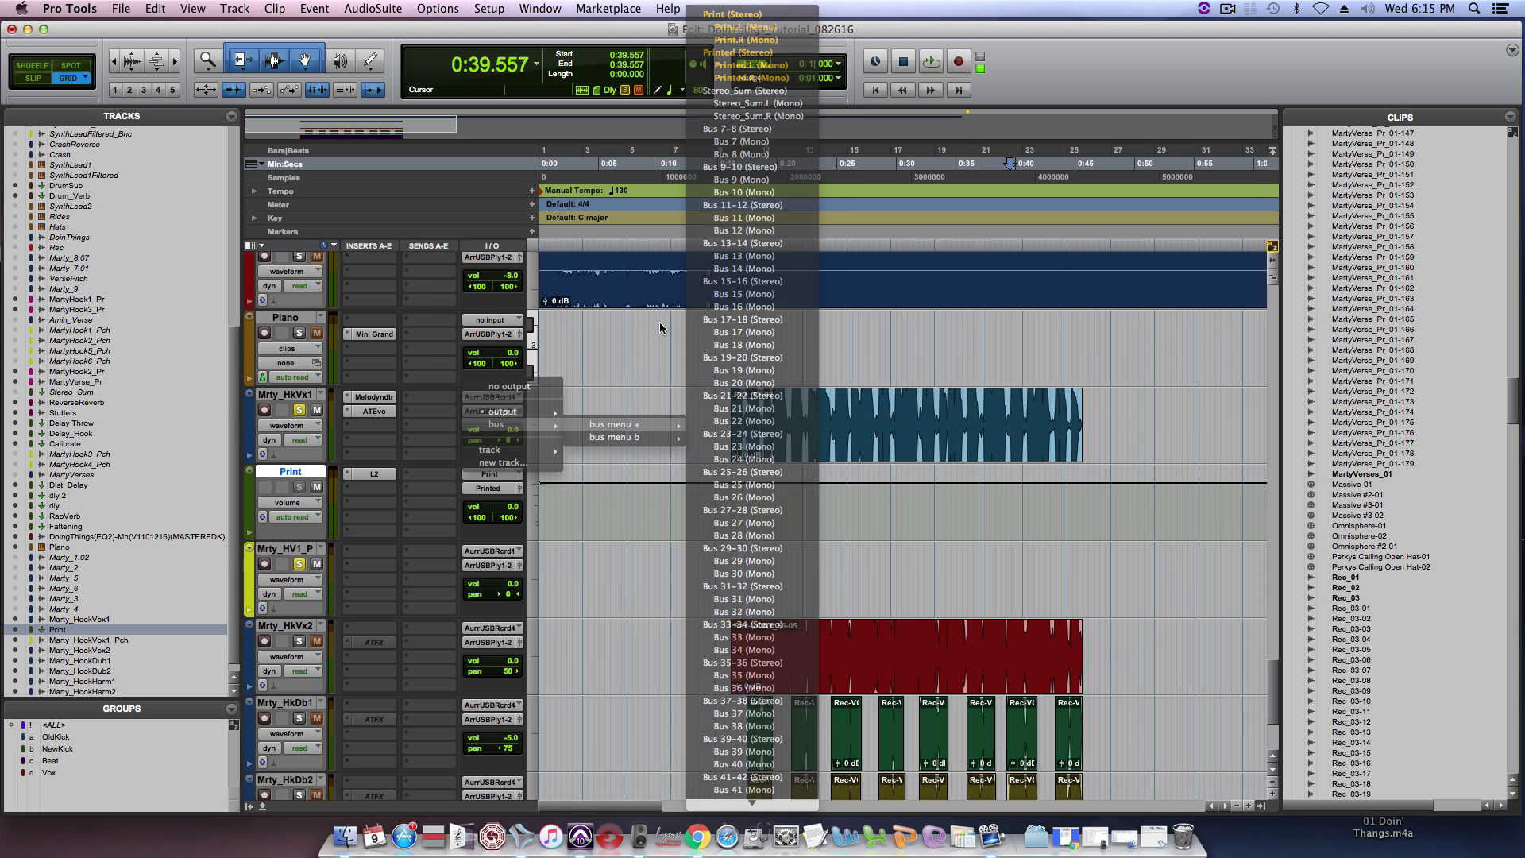
pyautogui.click(492, 551)
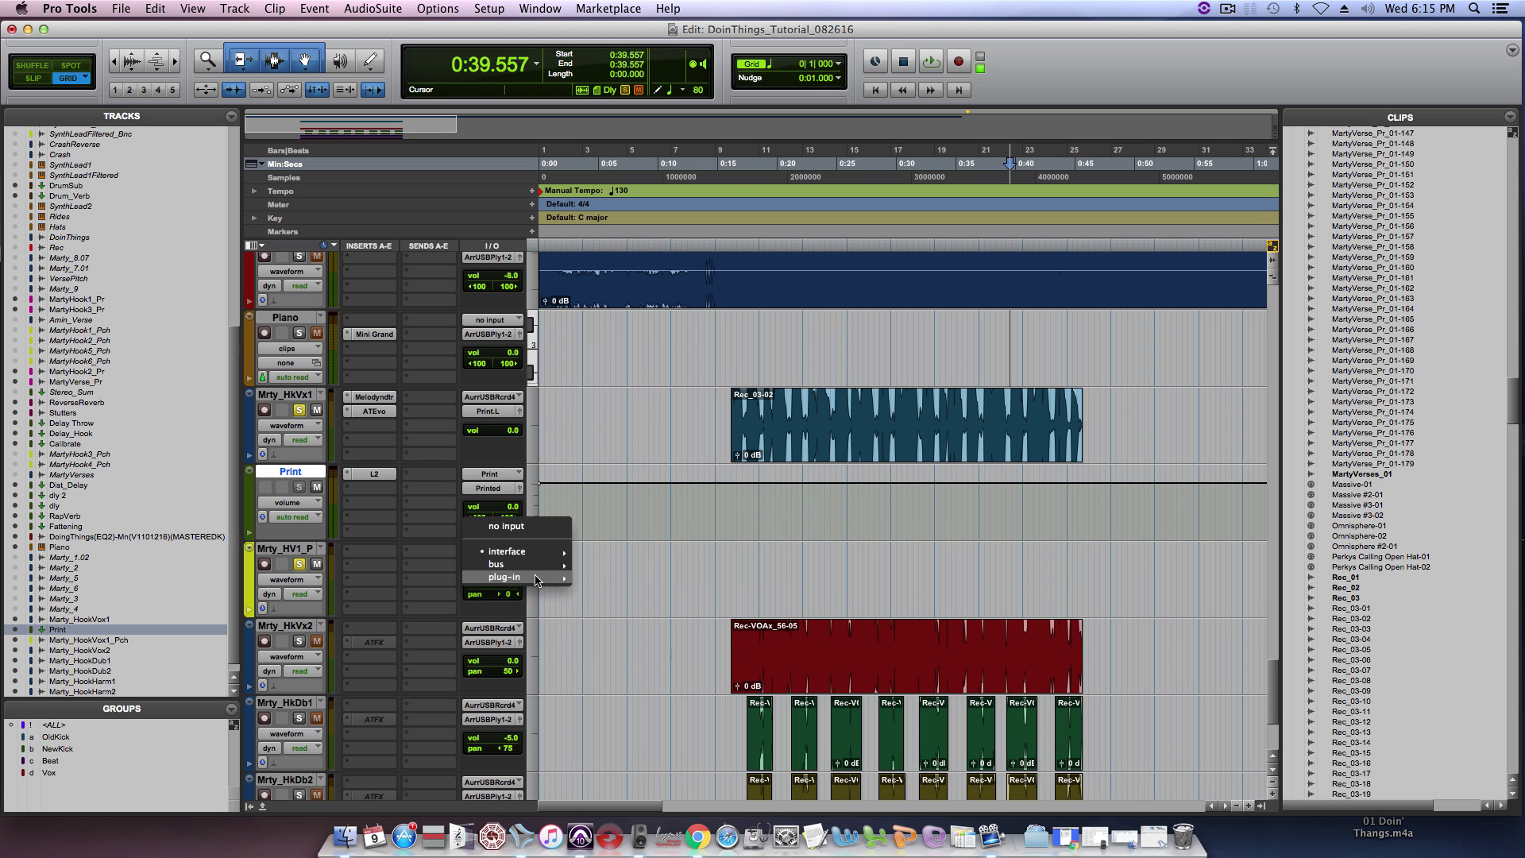
pyautogui.moveTo(500, 564)
pyautogui.moveTo(651, 566)
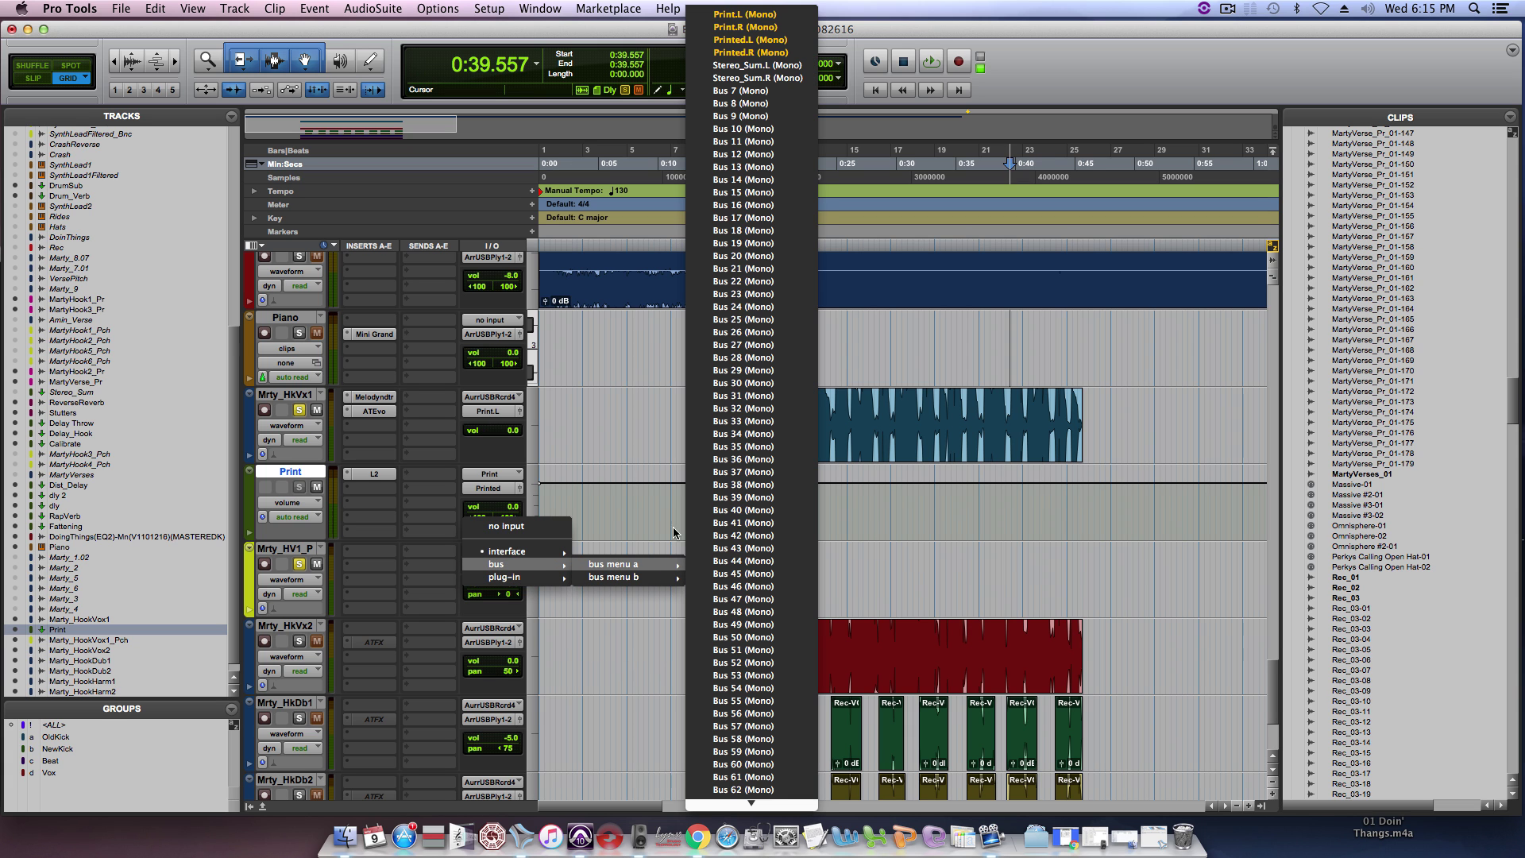
pyautogui.click(738, 38)
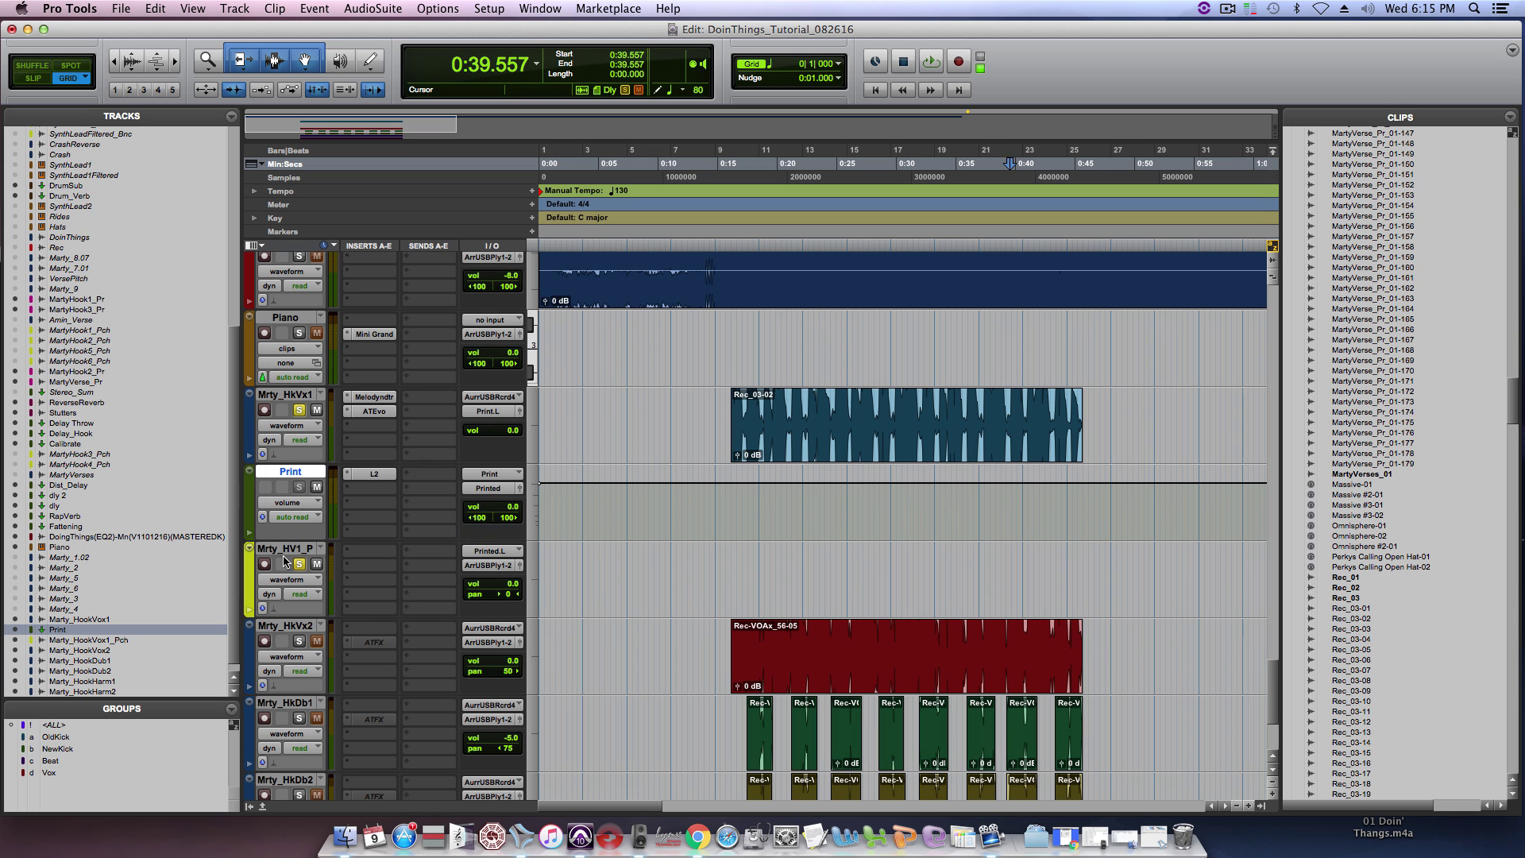
# Step: Record the tuned hook vocal onto the pitch track starting at 0:15.692
pyautogui.click(766, 558)
pyautogui.press('super+bracketright')
pyautogui.press('super+bracketright')
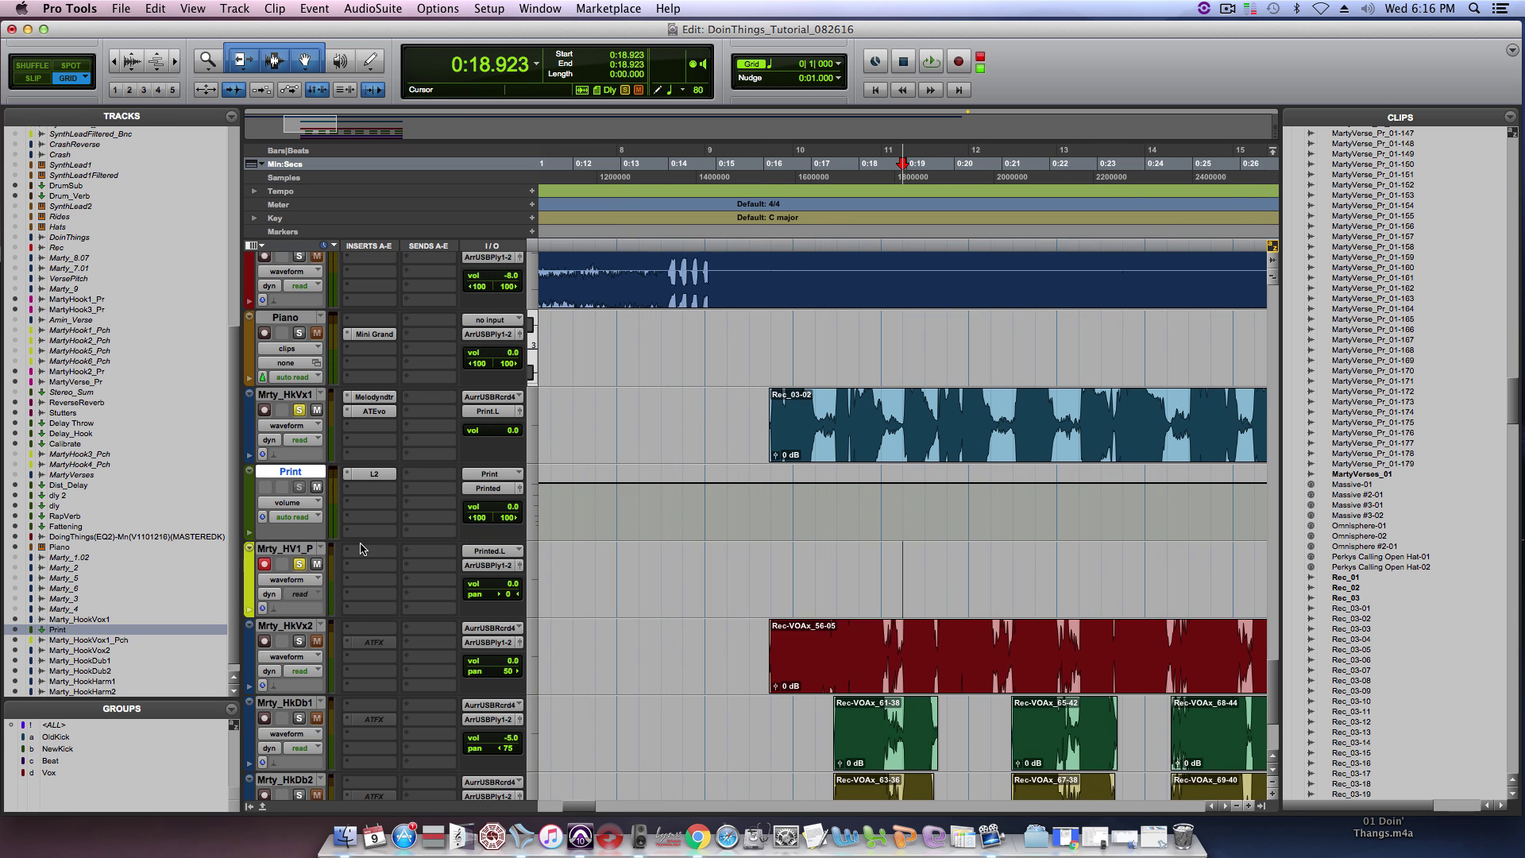
pyautogui.click(759, 559)
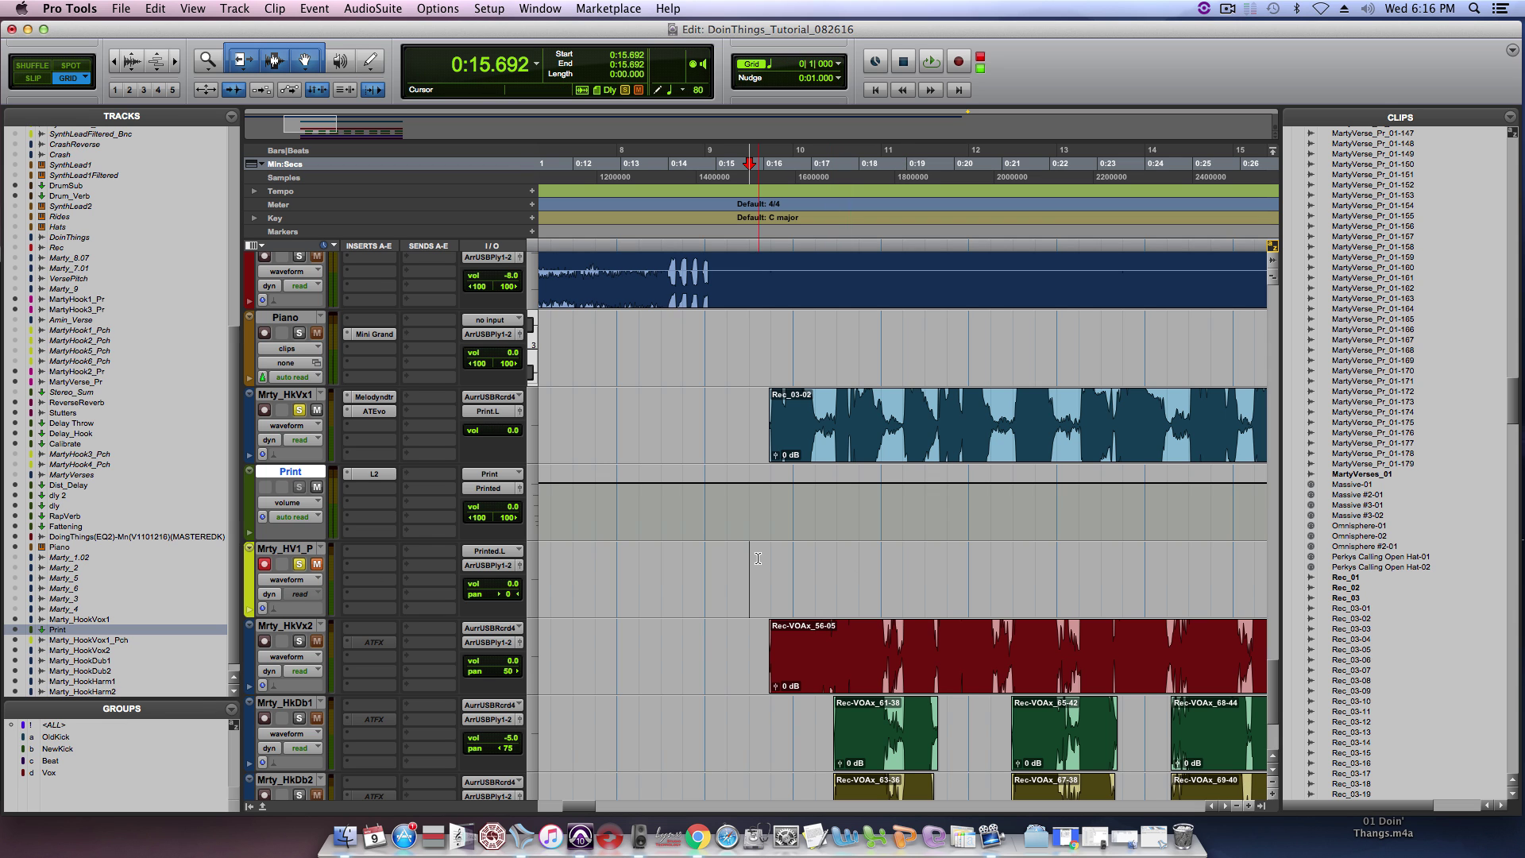
pyautogui.press('super+space')
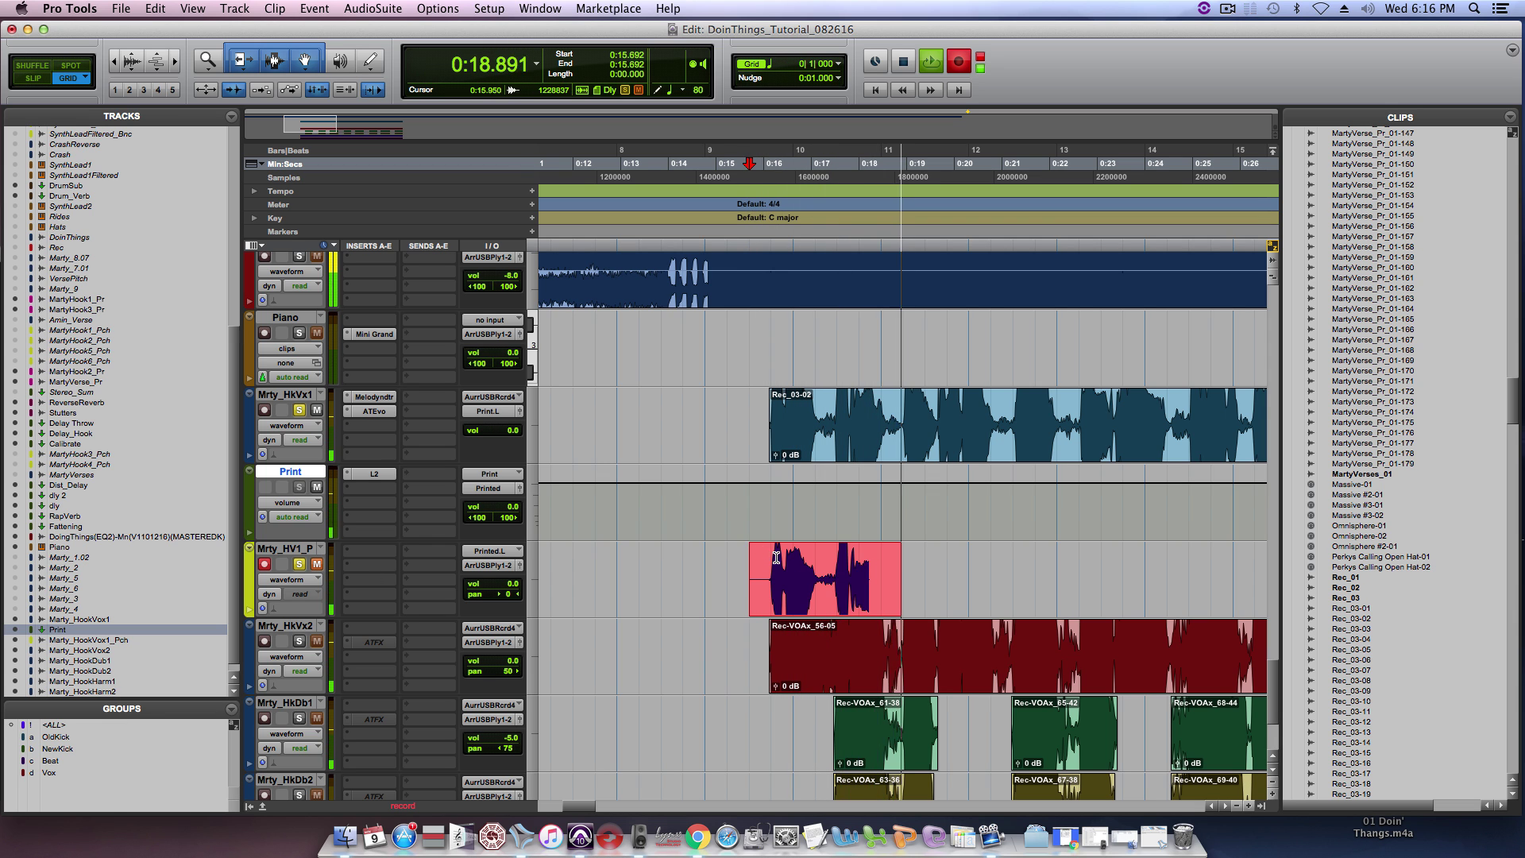
pyautogui.press('super+bracketleft')
pyautogui.press('super+bracketleft')
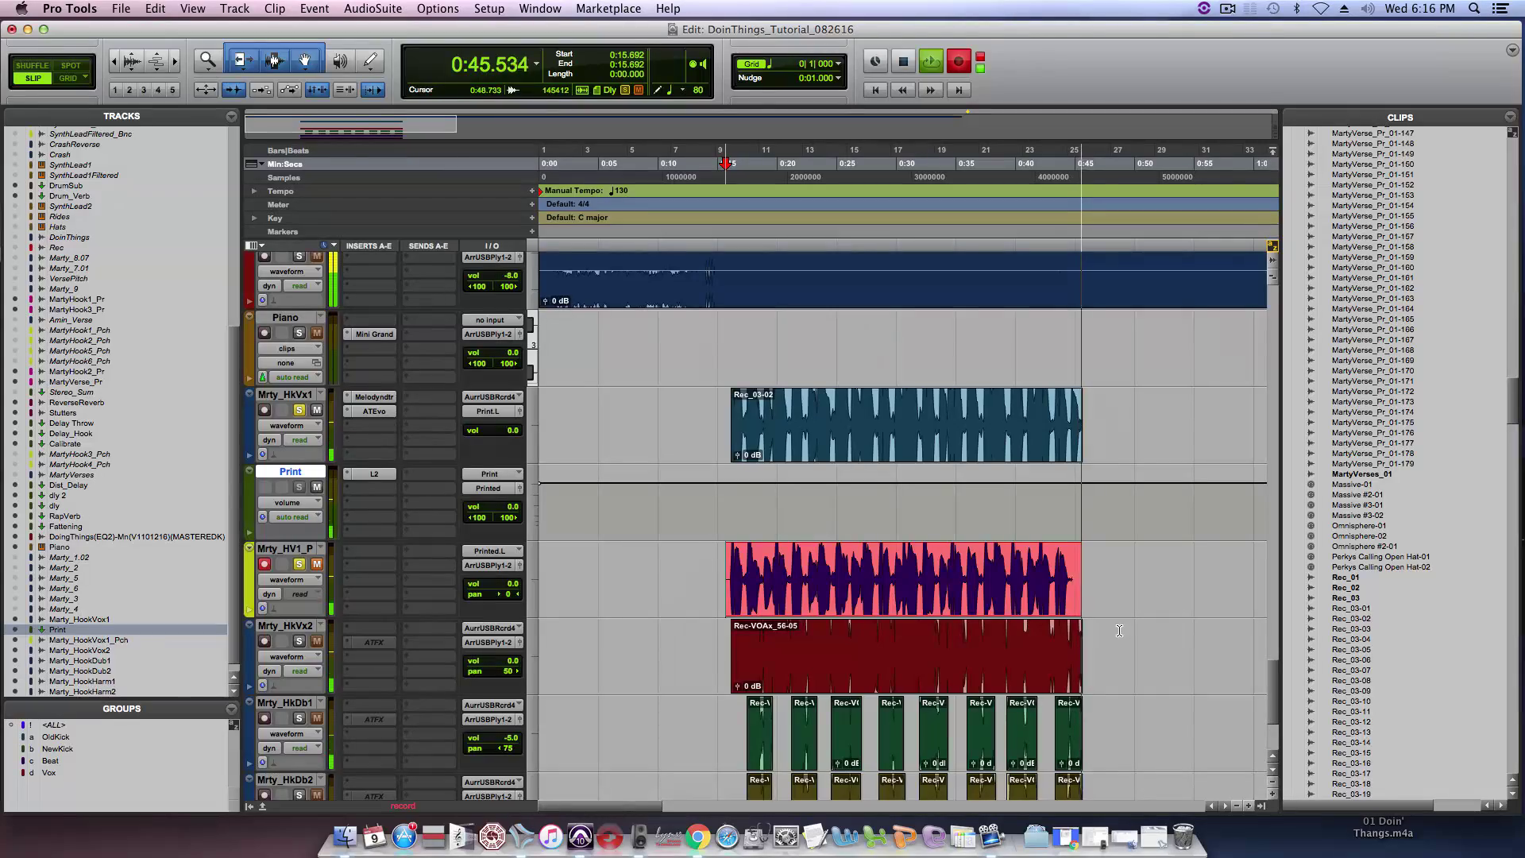
pyautogui.press('space')
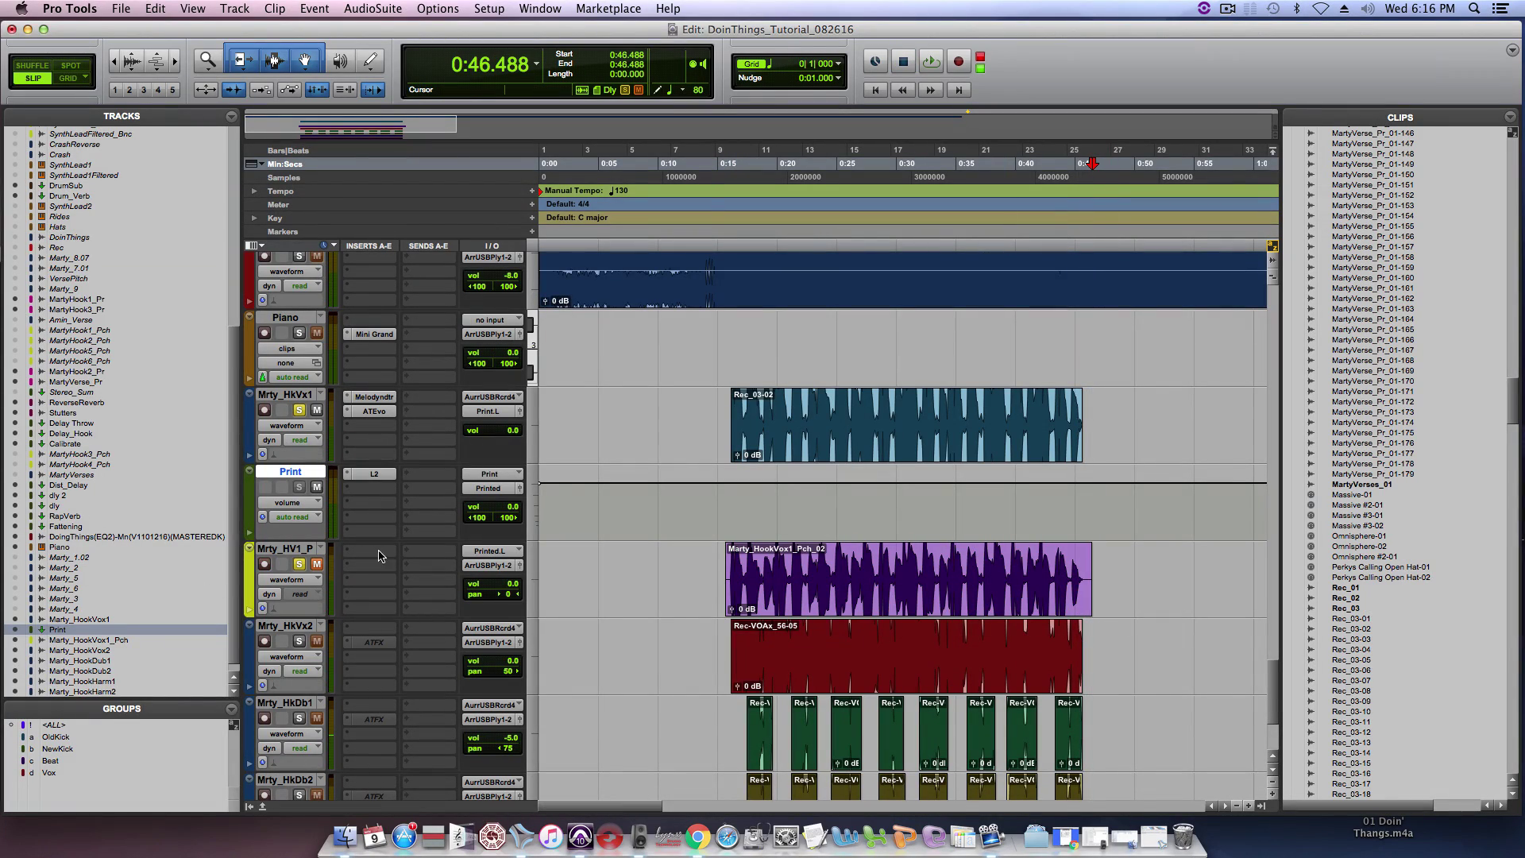
# Step: Disarm Mrty_HV1_P and create a new playlist on it with Control+\
pyautogui.click(265, 564)
pyautogui.click(302, 549)
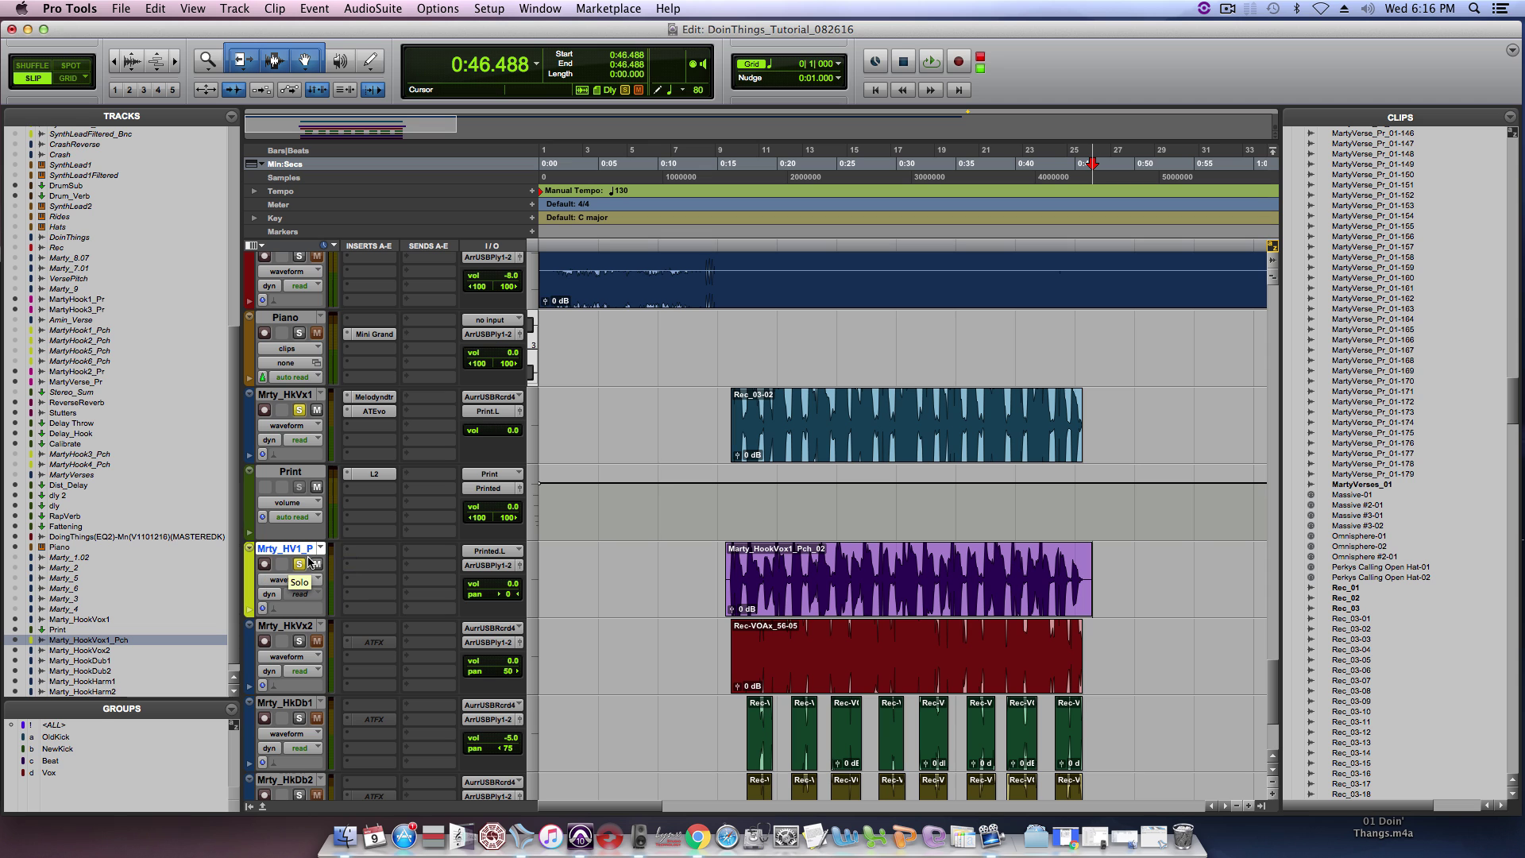
pyautogui.hotkey('ctrl', '\\')
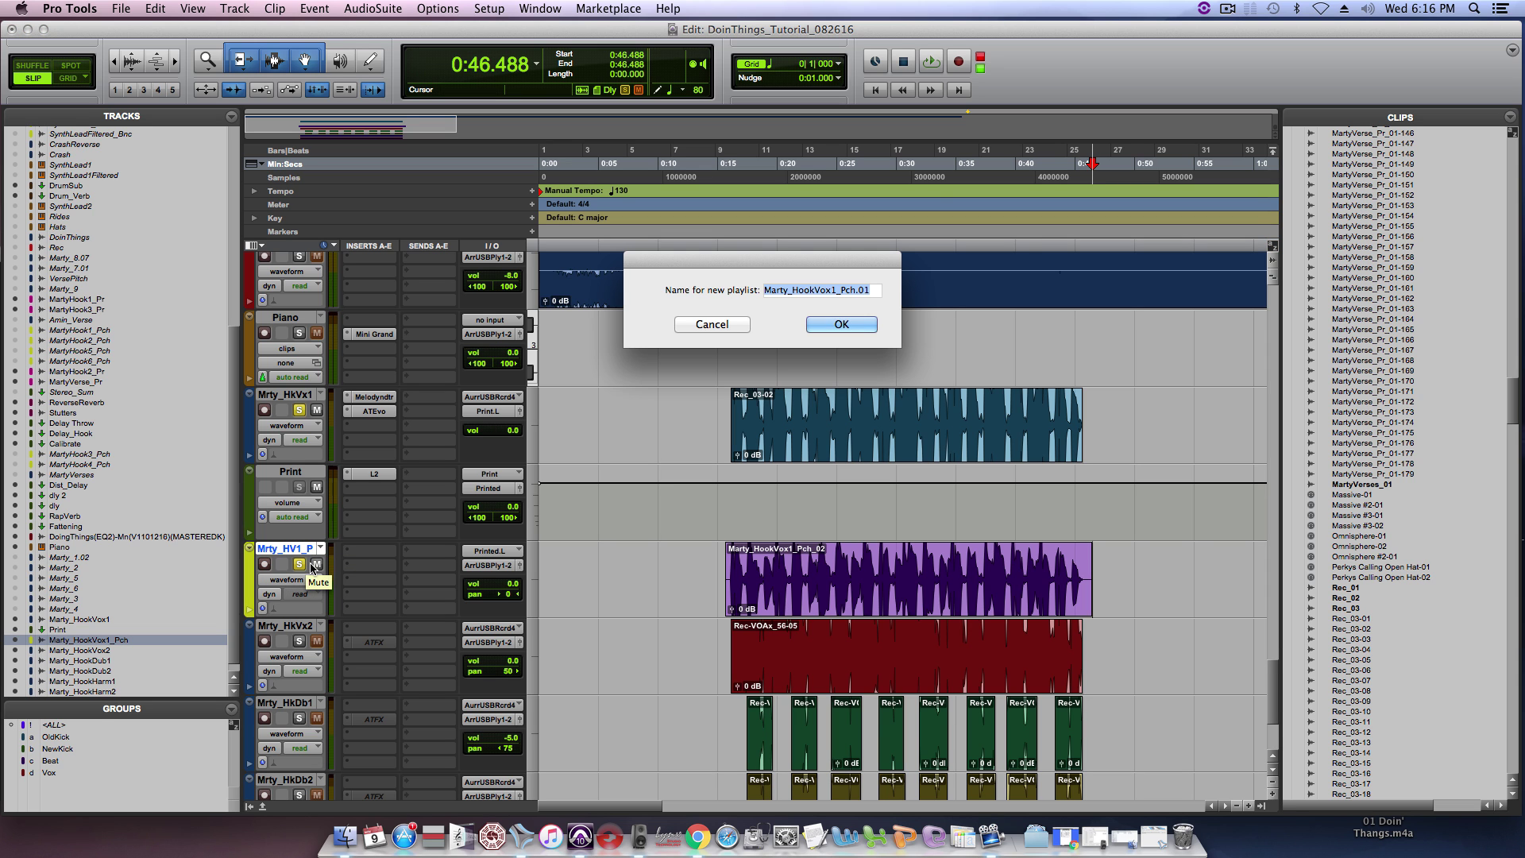
# Step: Accept the new playlist, bypass Auto-Tune Evo on Mrty_HkVx1, and record a Melodyne-only take from bar 9
pyautogui.press('Return')
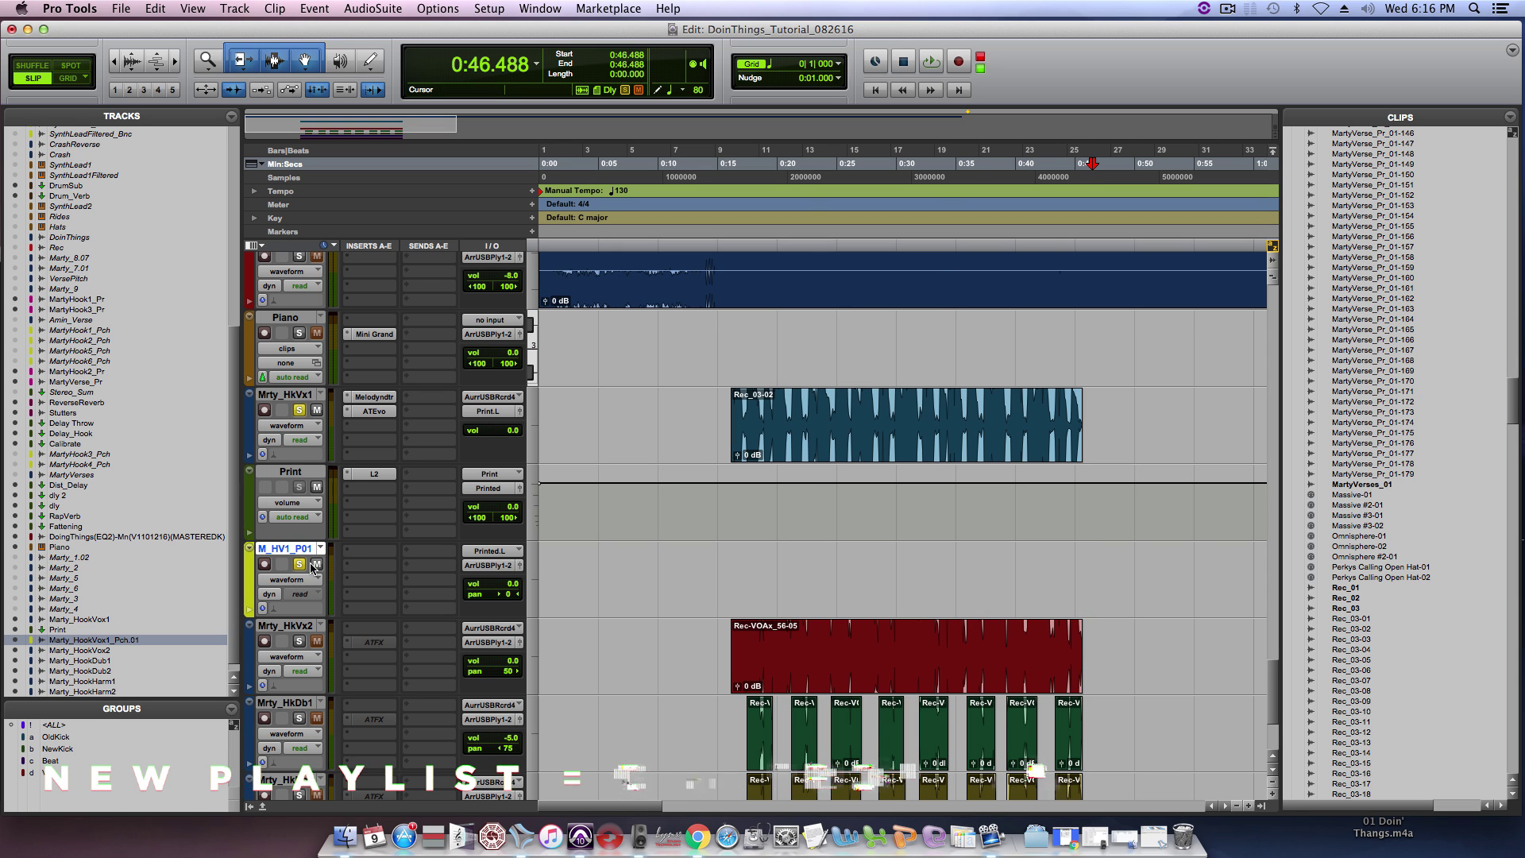
pyautogui.keyDown('ctrl'); pyautogui.keyDown('super'); pyautogui.click(378, 415); pyautogui.keyUp('super'); pyautogui.keyUp('ctrl')
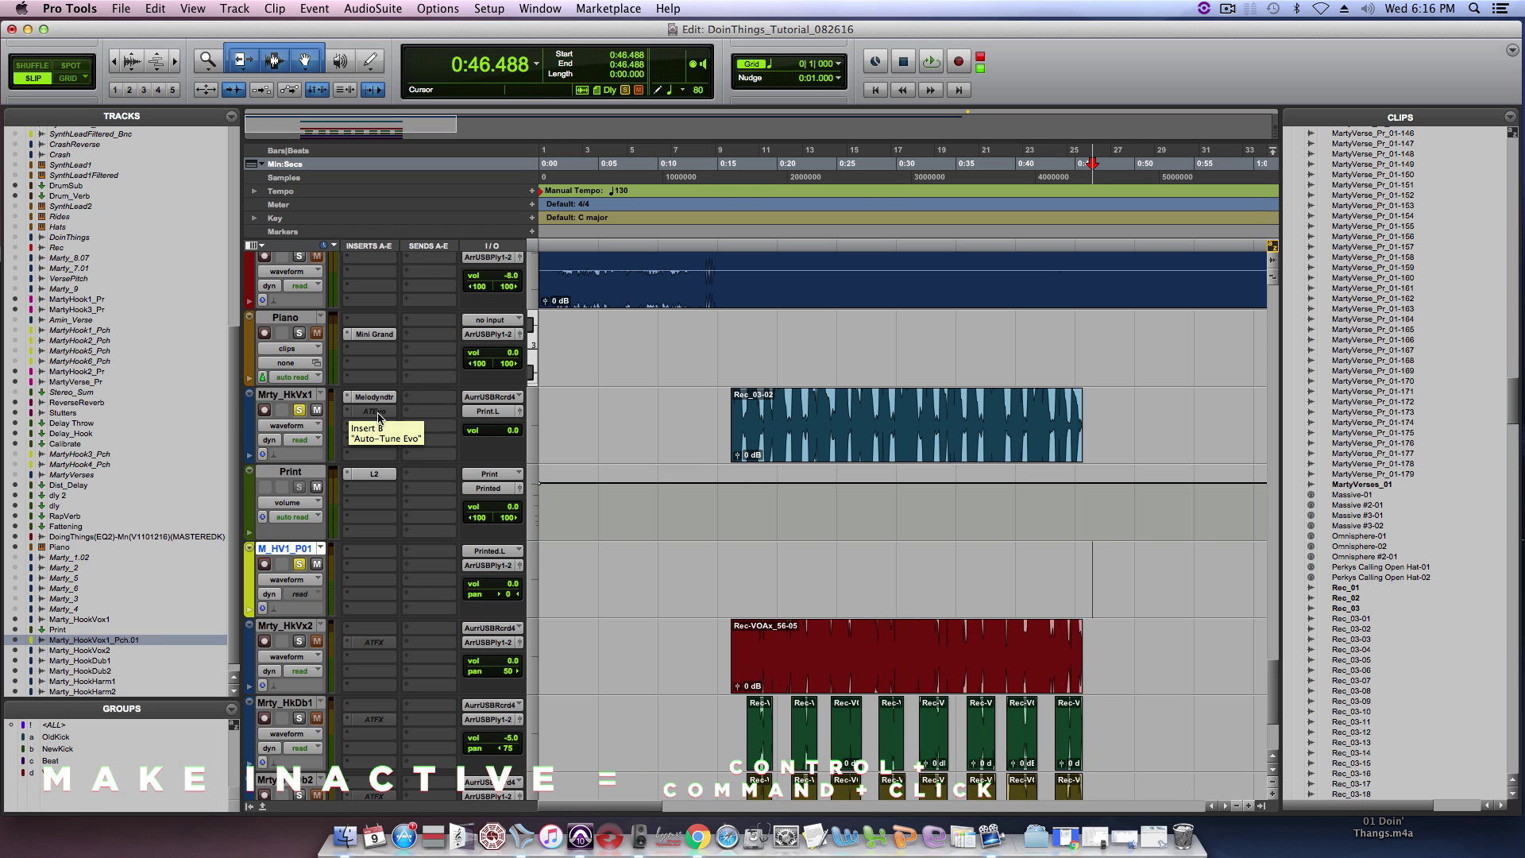
pyautogui.press('F4')
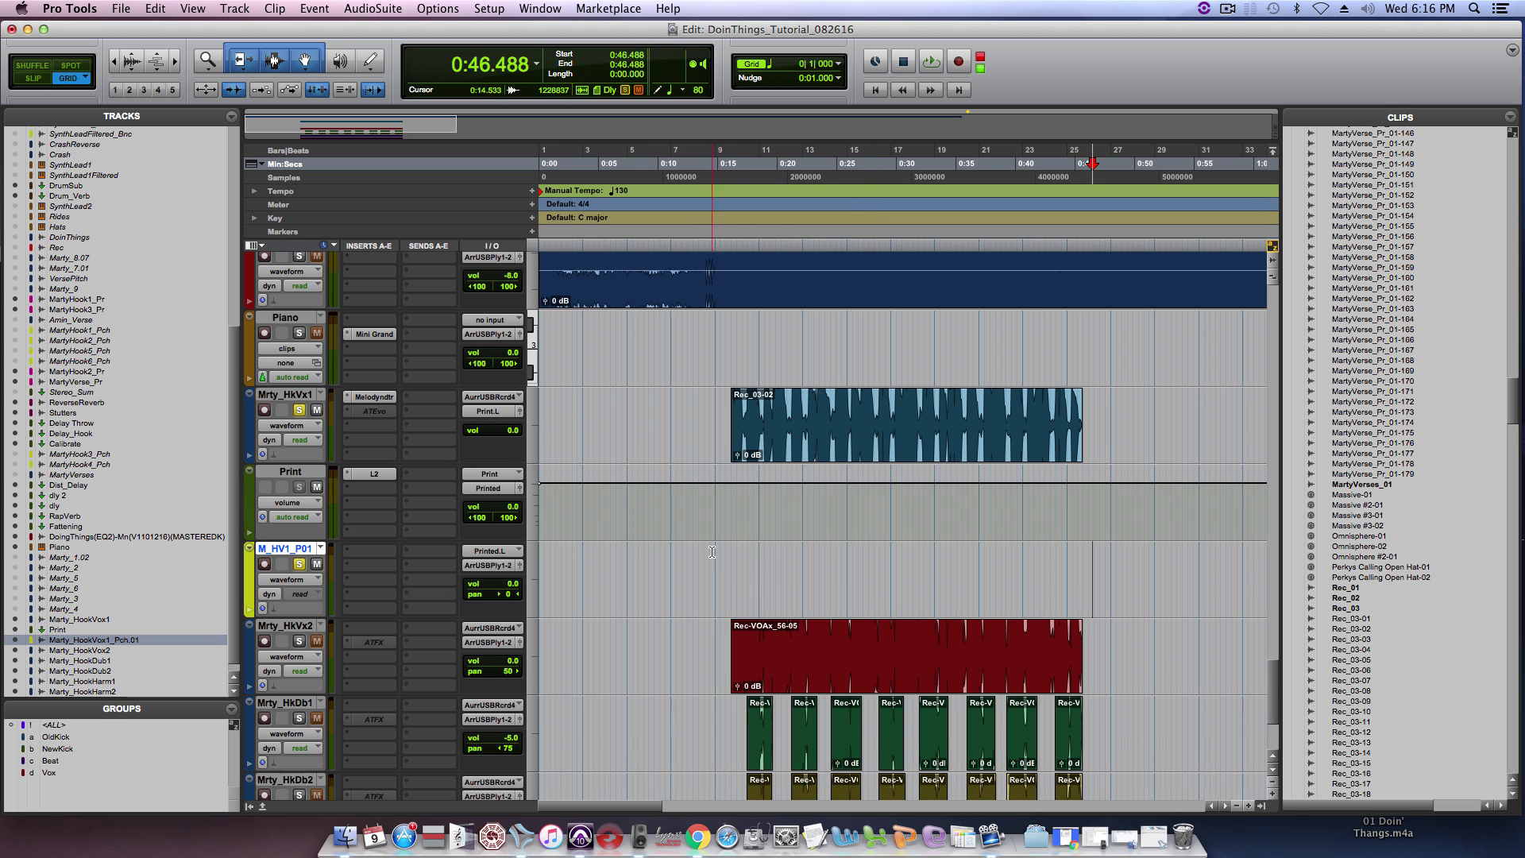
pyautogui.click(718, 552)
pyautogui.press('super+space')
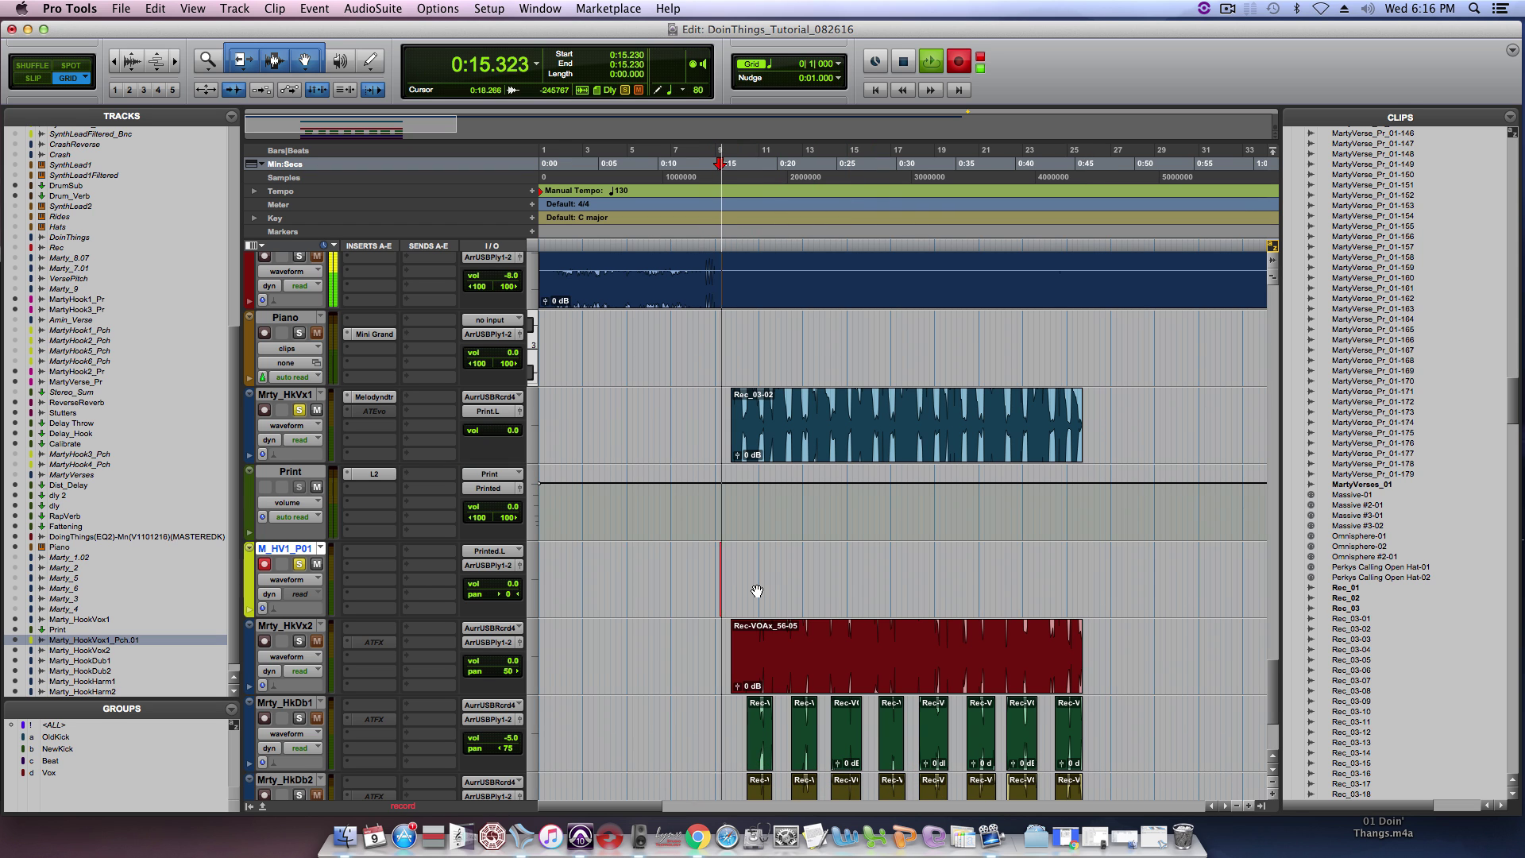
# Step: Bring up the hook track's playlist list and its track view options
pyautogui.click(320, 550)
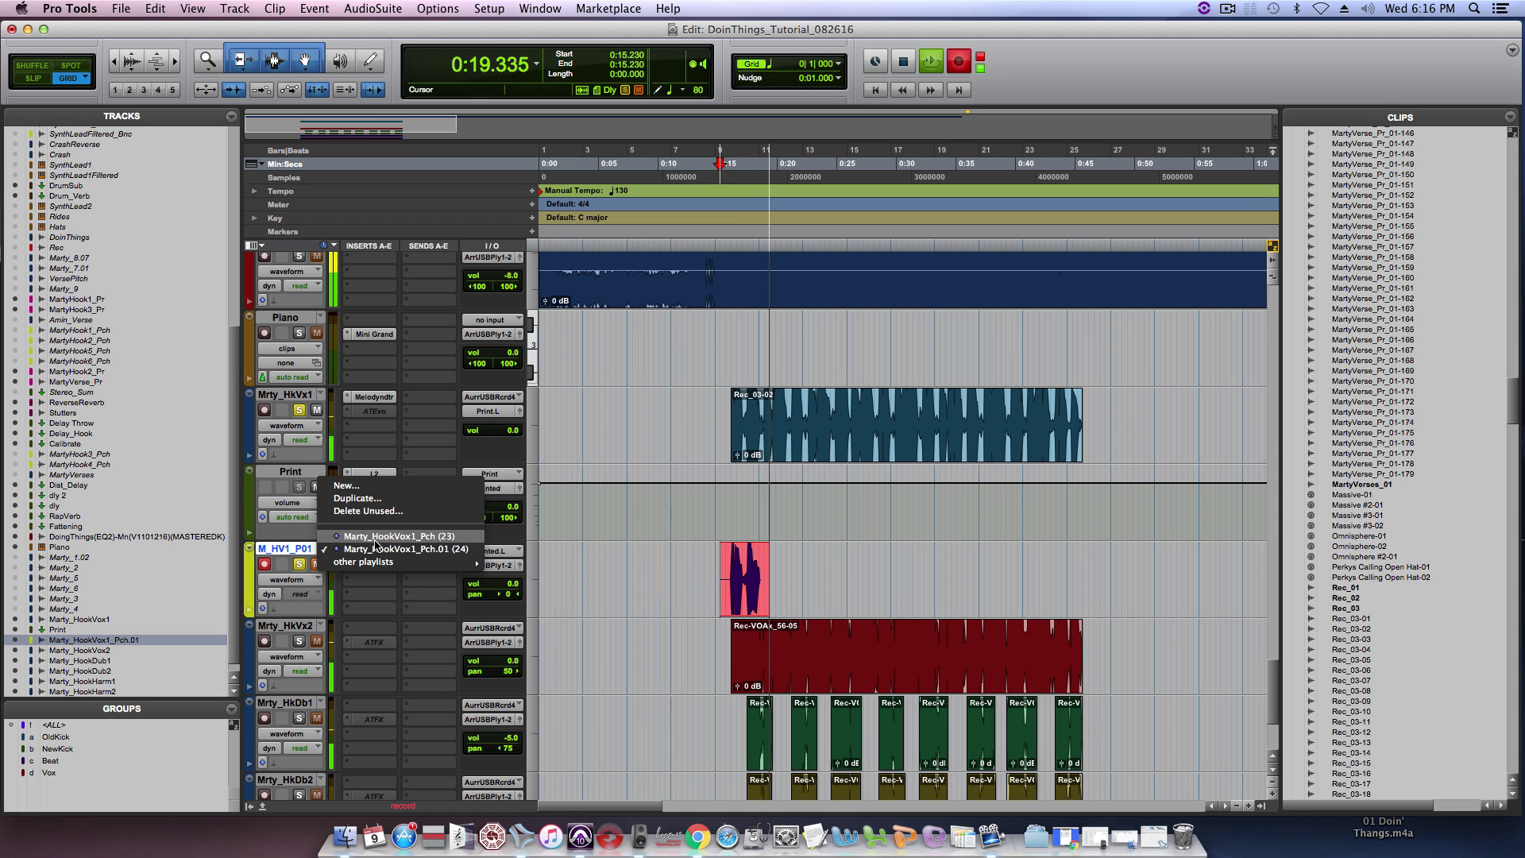
pyautogui.click(286, 579)
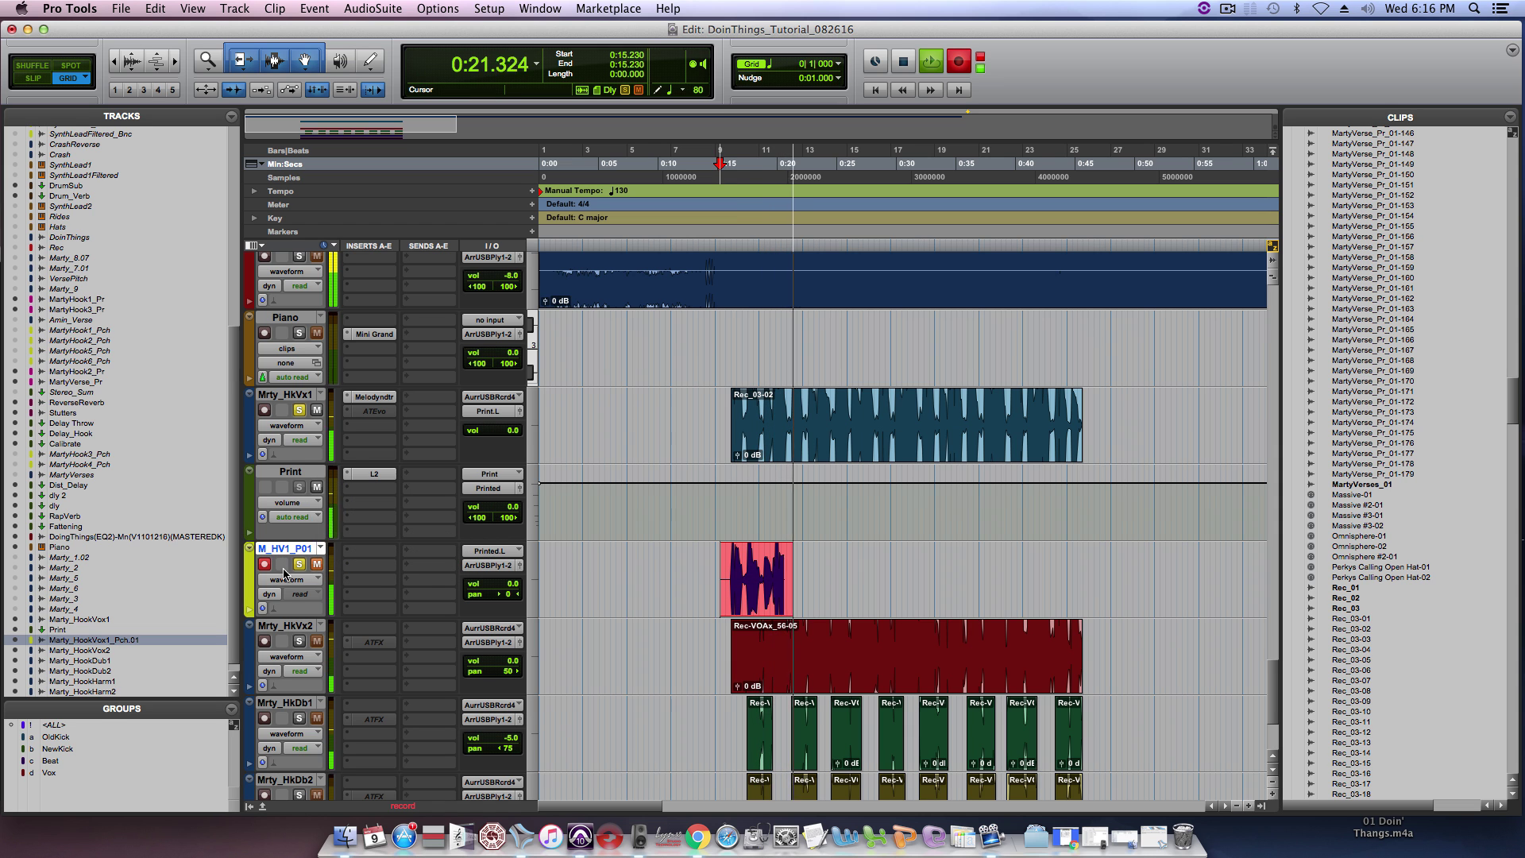
pyautogui.click(285, 579)
# Step: Show the playlists as lanes and rename the earlier Auto-Tuned playlist to 'Melo + Auto'
pyautogui.click(288, 540)
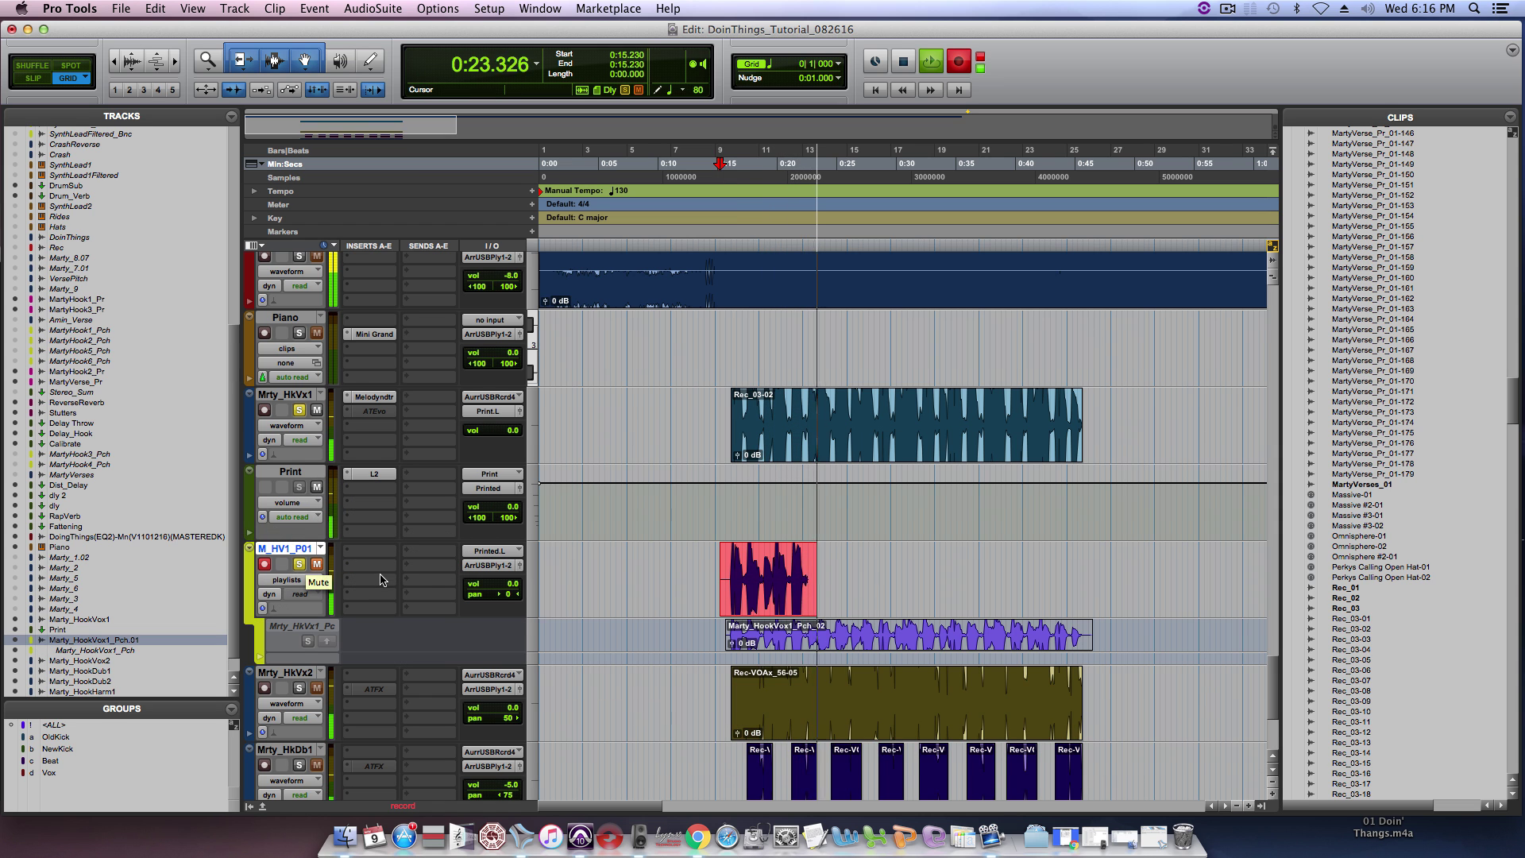
pyautogui.scroll(-2, 316, 567)
pyautogui.rightClick(304, 561)
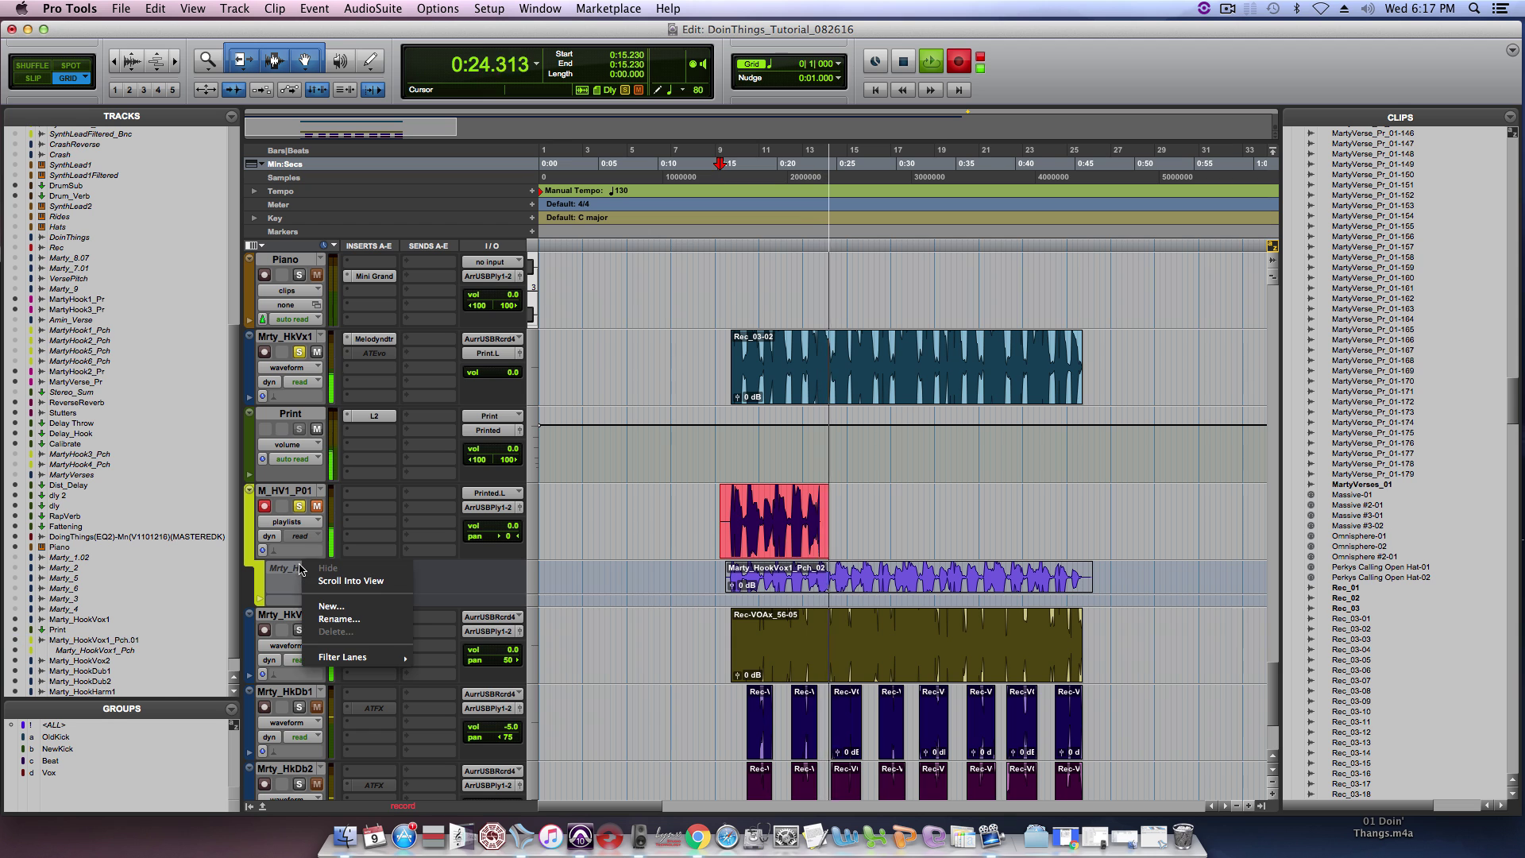
pyautogui.click(340, 618)
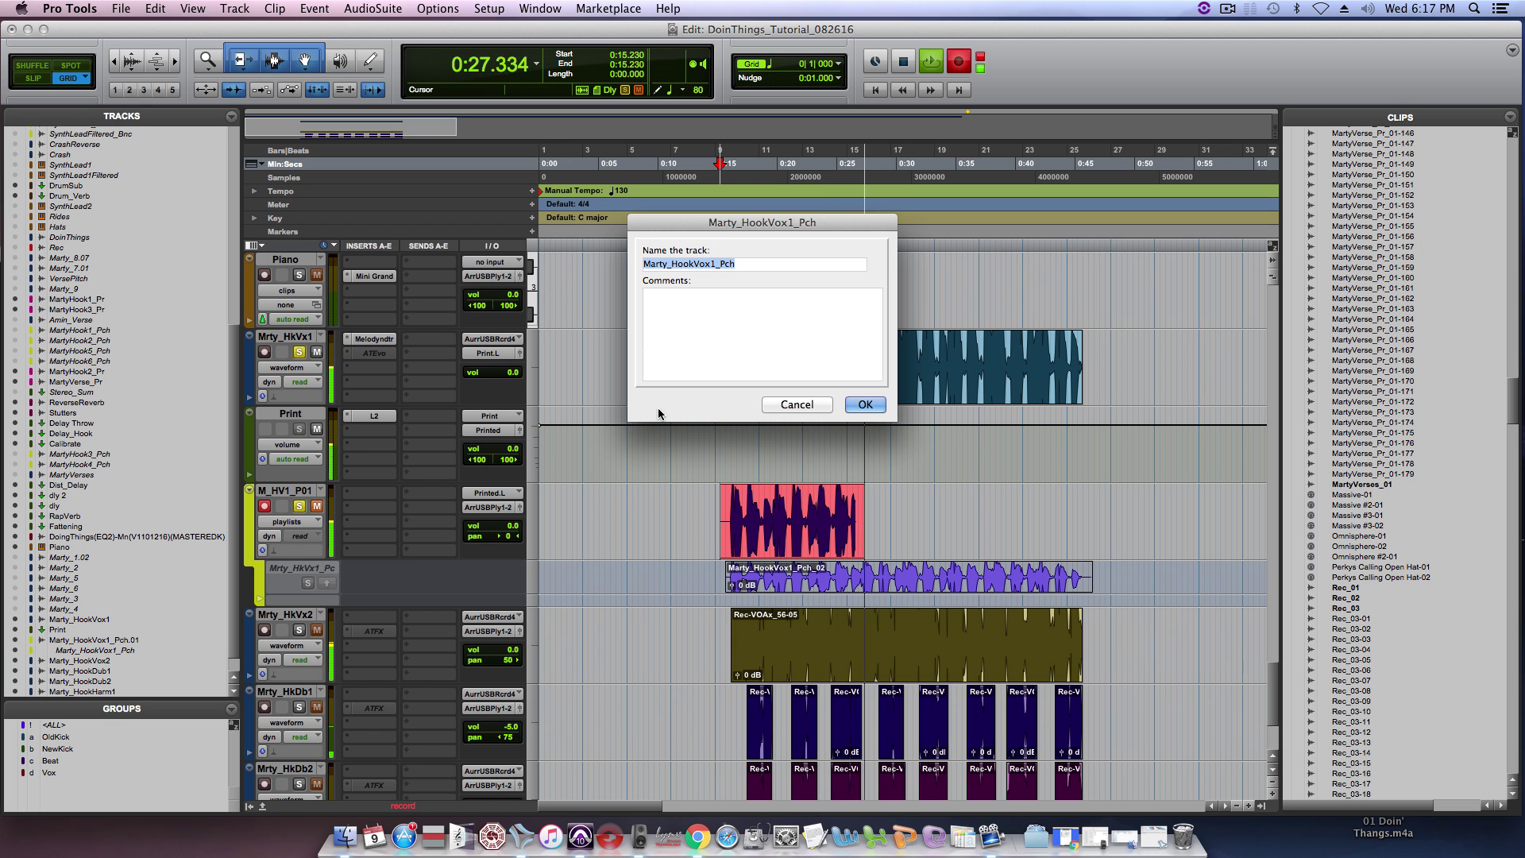
pyautogui.press('BackSpace')
pyautogui.write('Melo')
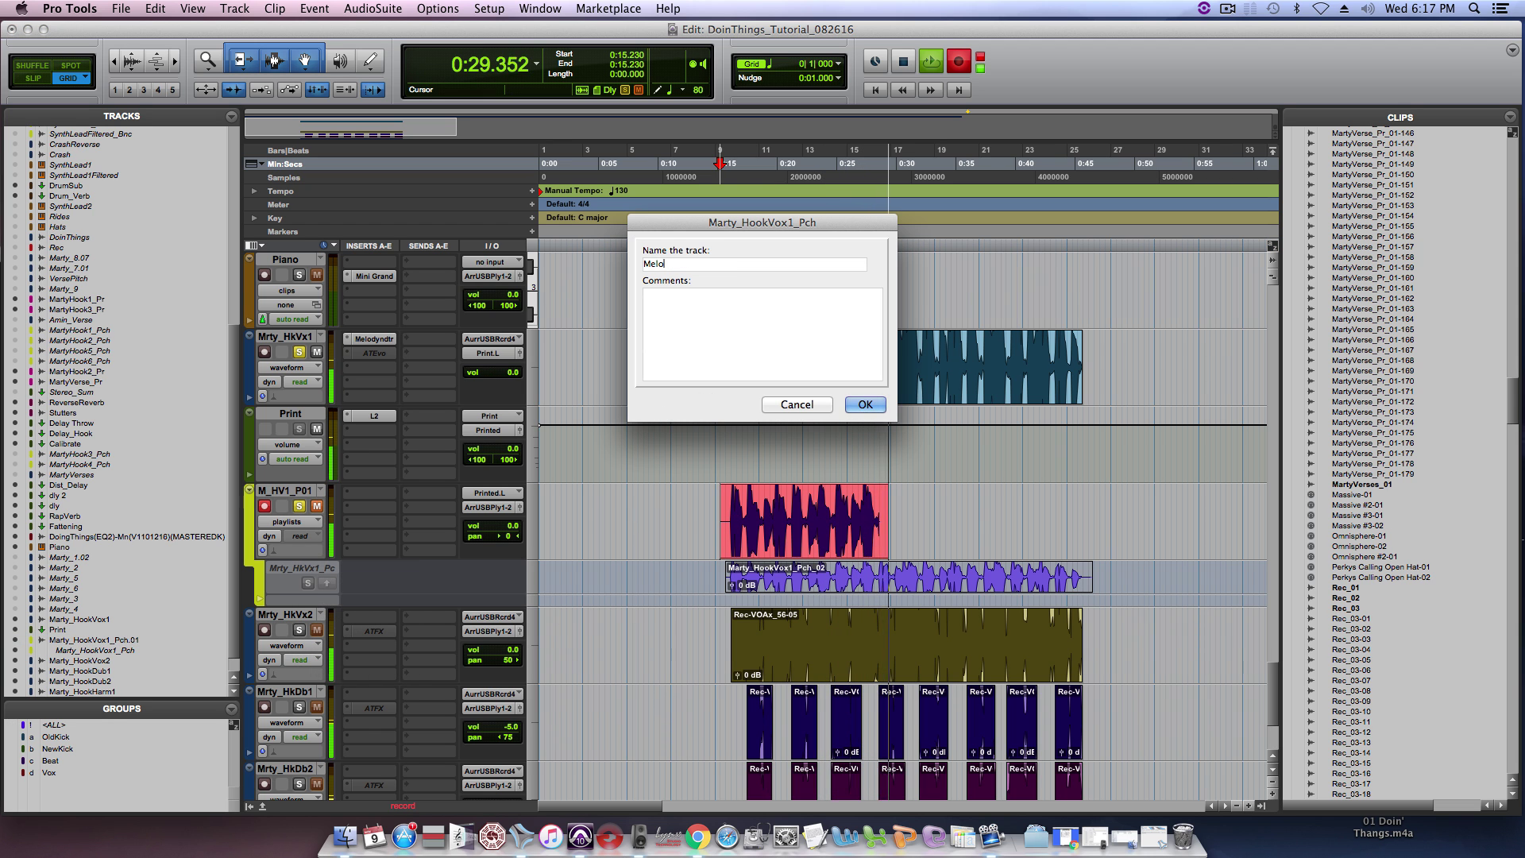
pyautogui.write(' + Auto')
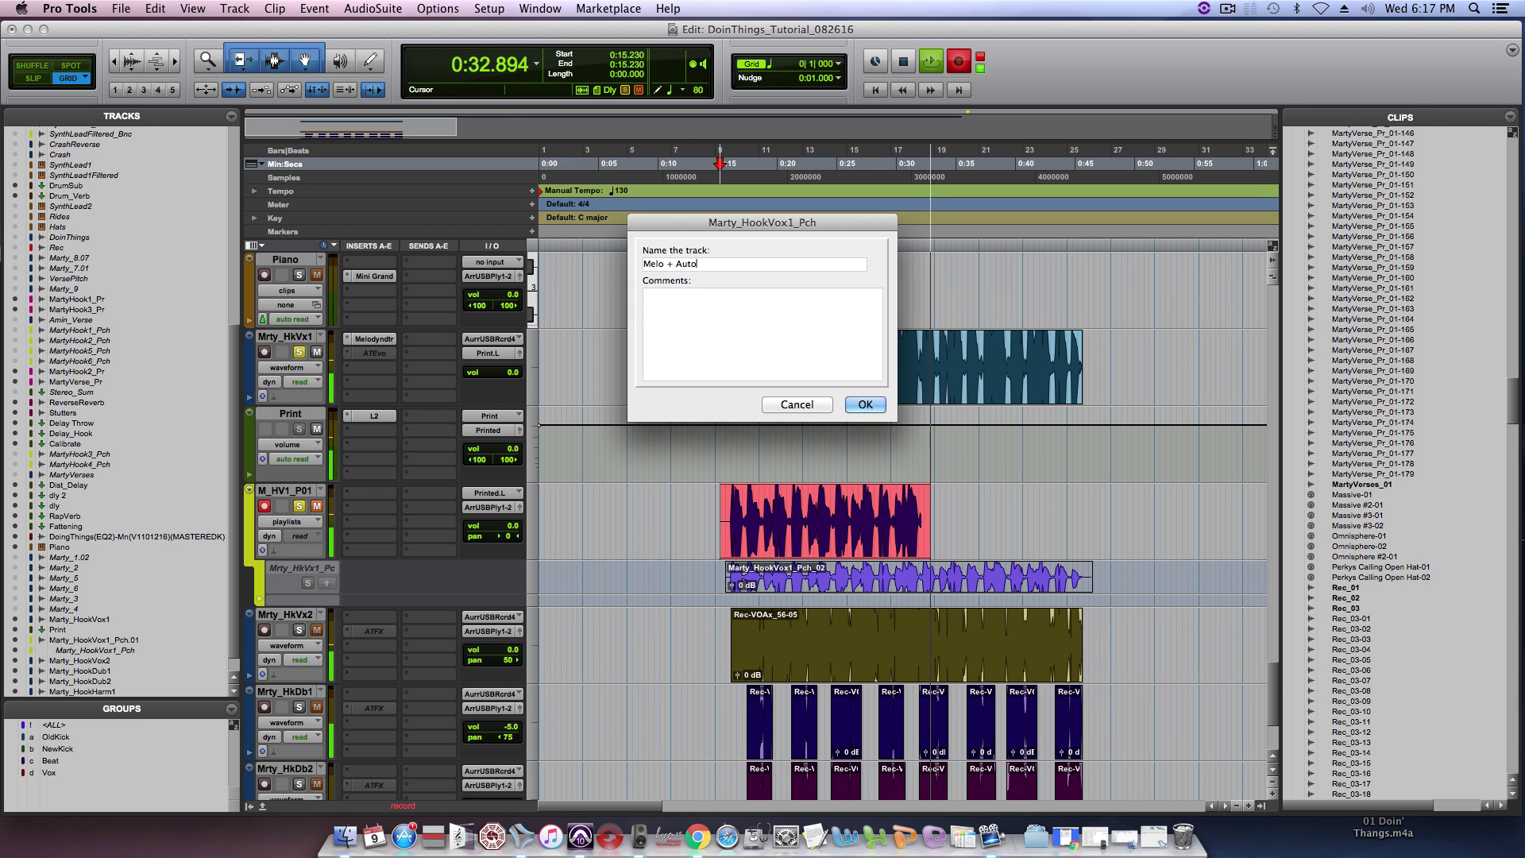
pyautogui.press('Return')
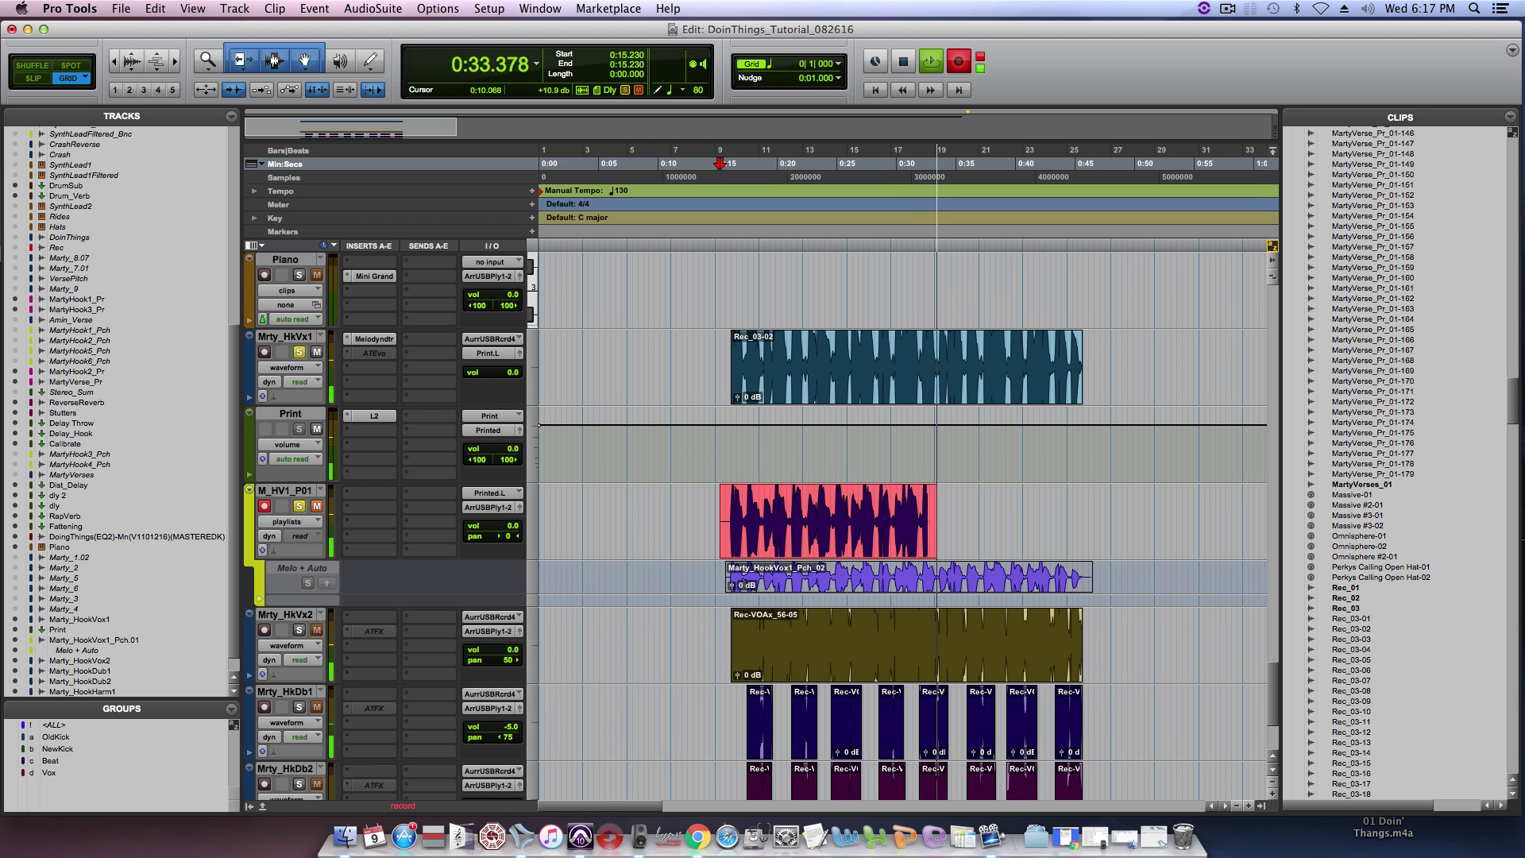
# Step: Rename the current playlist to 'Melo'
pyautogui.doubleClick(296, 491)
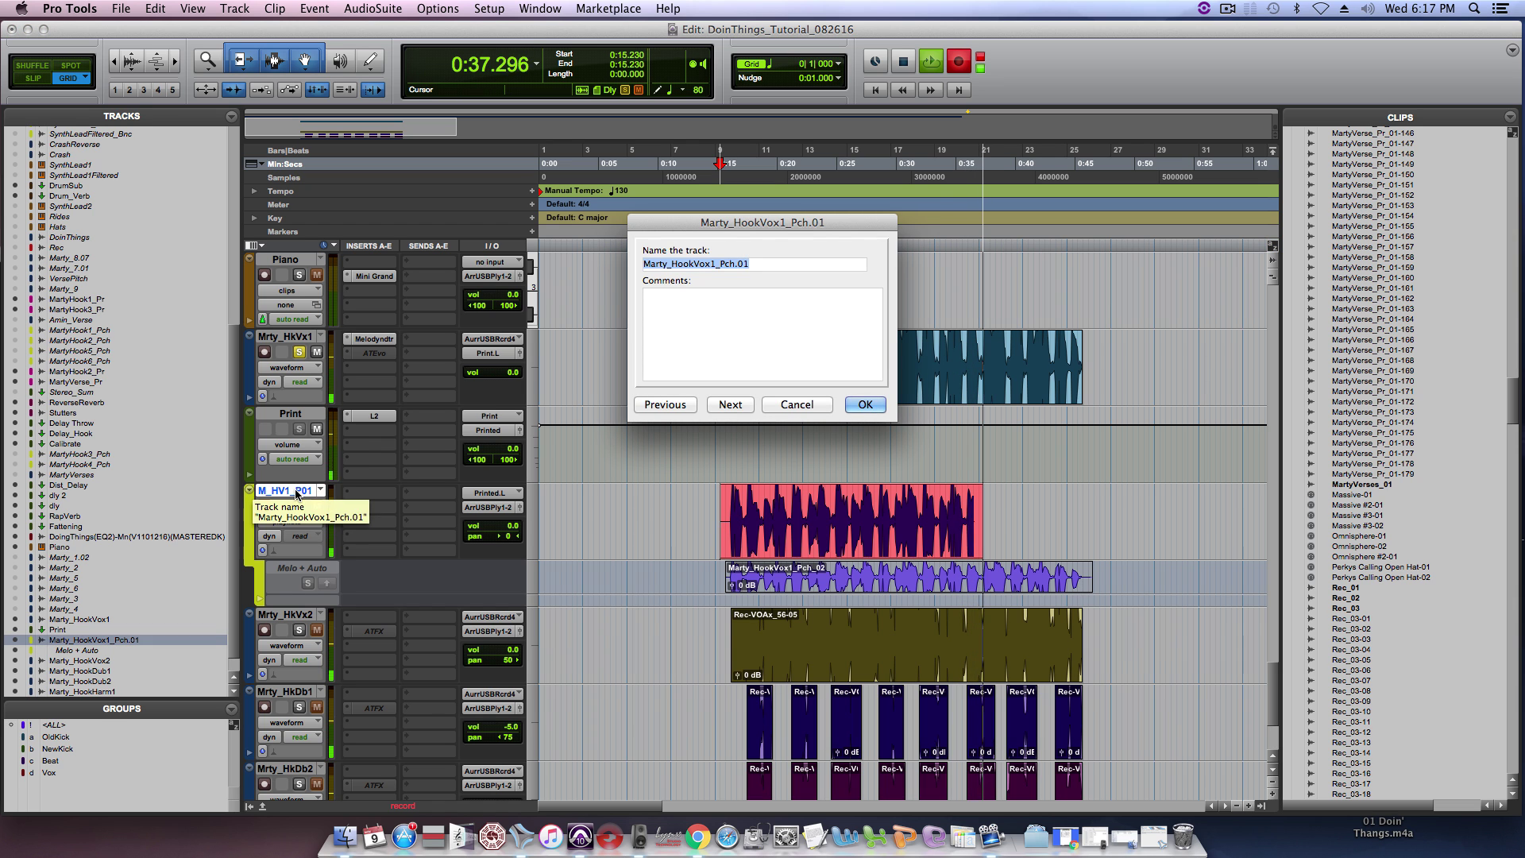
pyautogui.press('BackSpace')
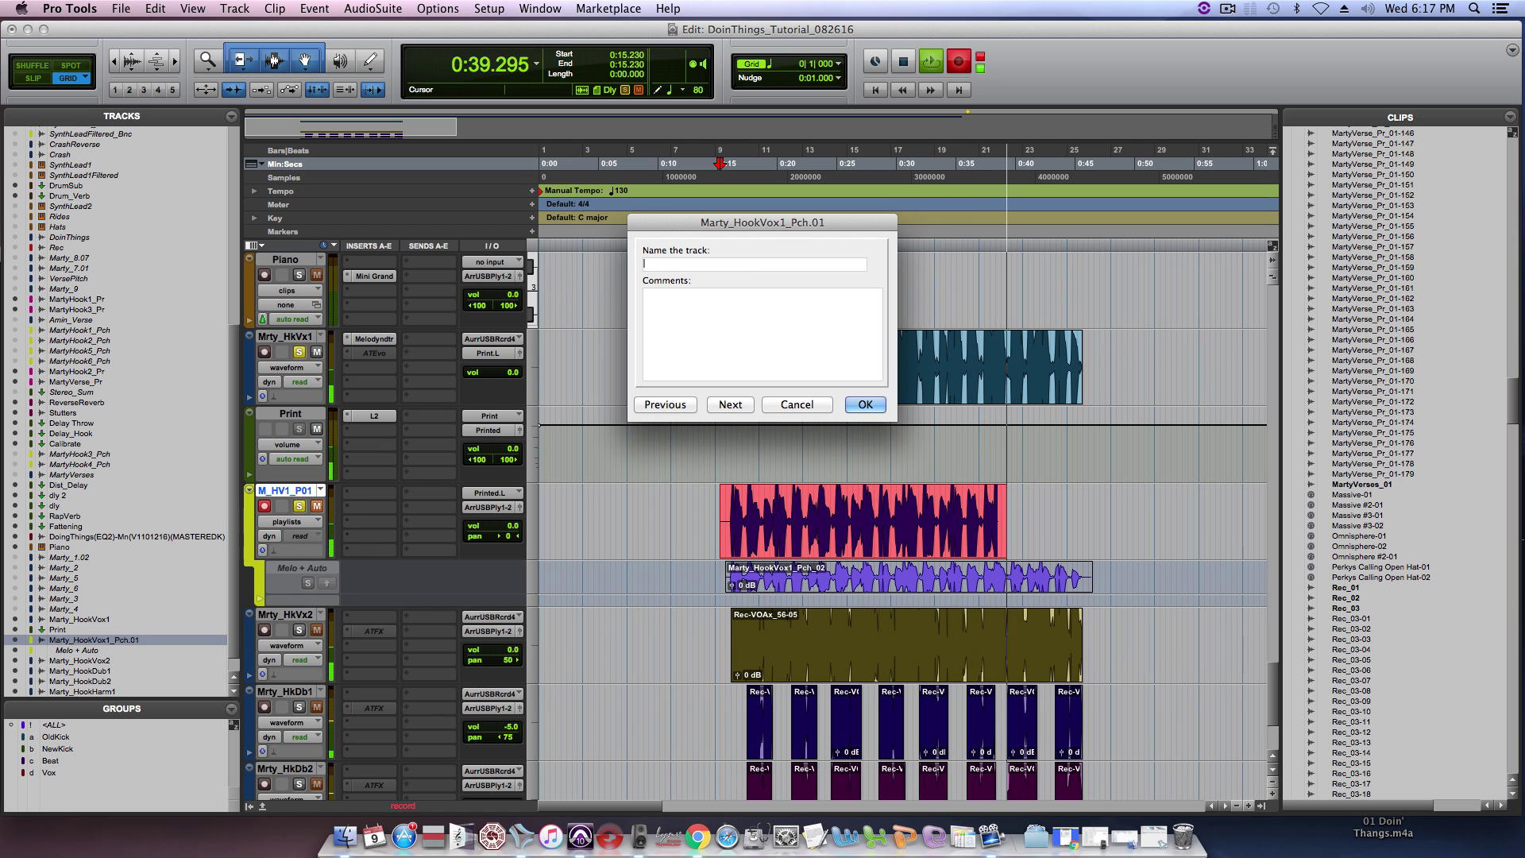
pyautogui.write('Melo.01')
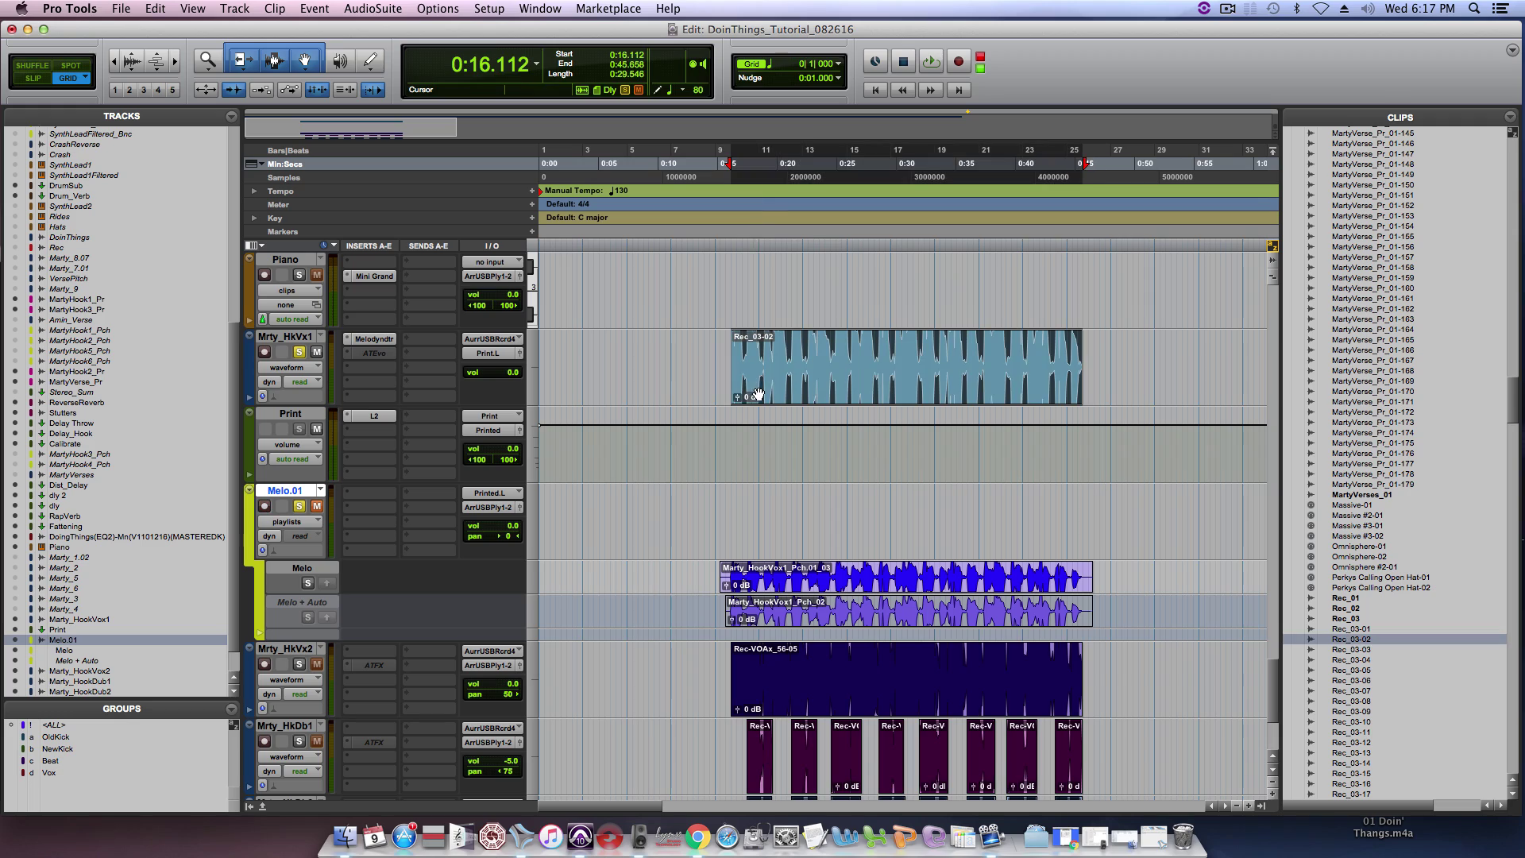
# Step: Copy the raw Rec_03-02 clip onto the new playlist and rename it 'Raw'
pyautogui.moveTo(811, 387); pyautogui.dragTo(818, 529)
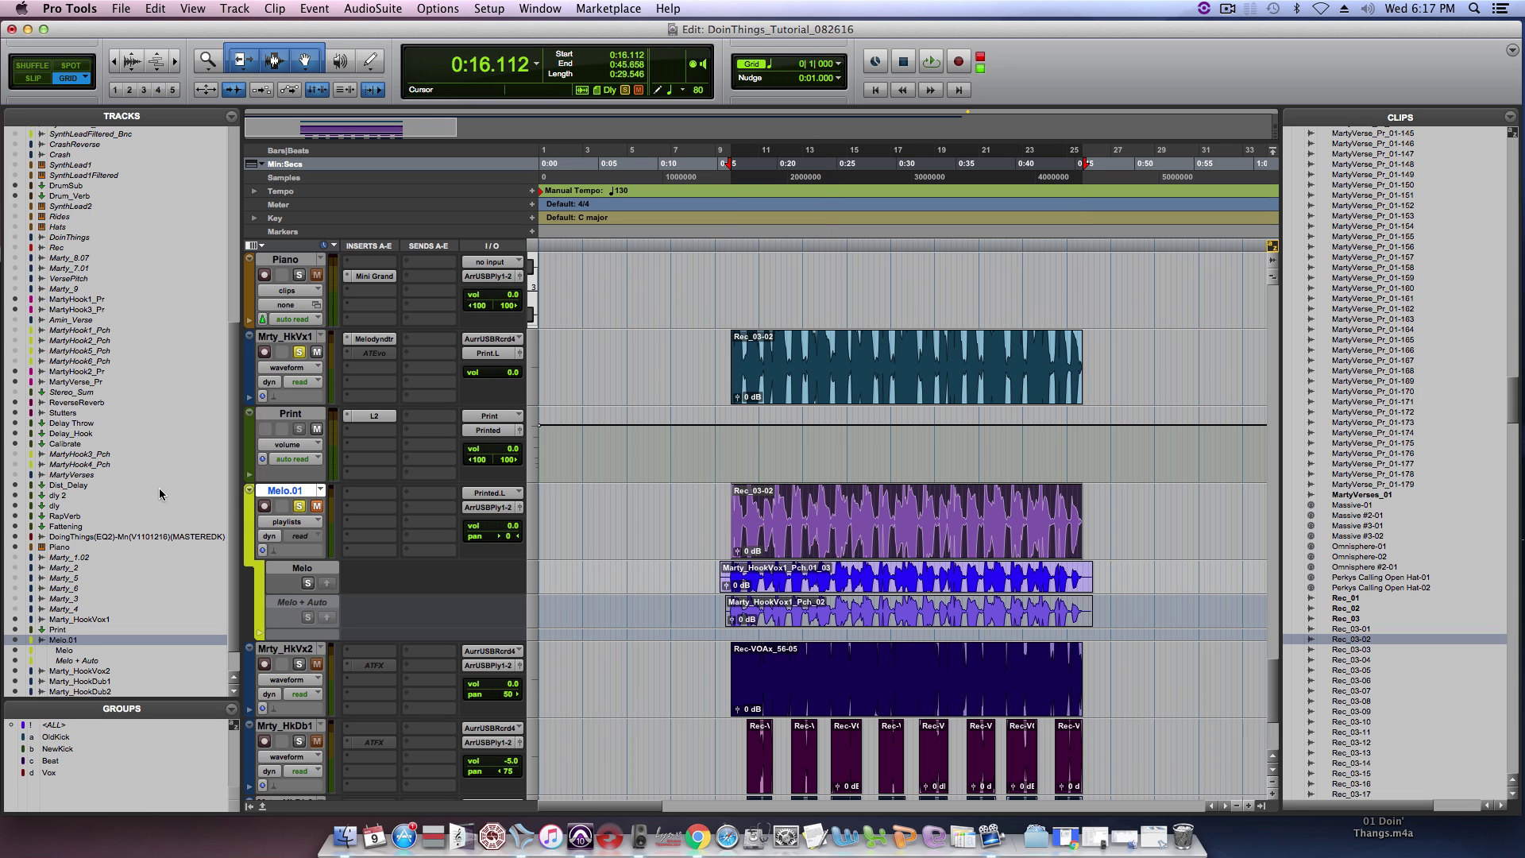
pyautogui.doubleClick(280, 493)
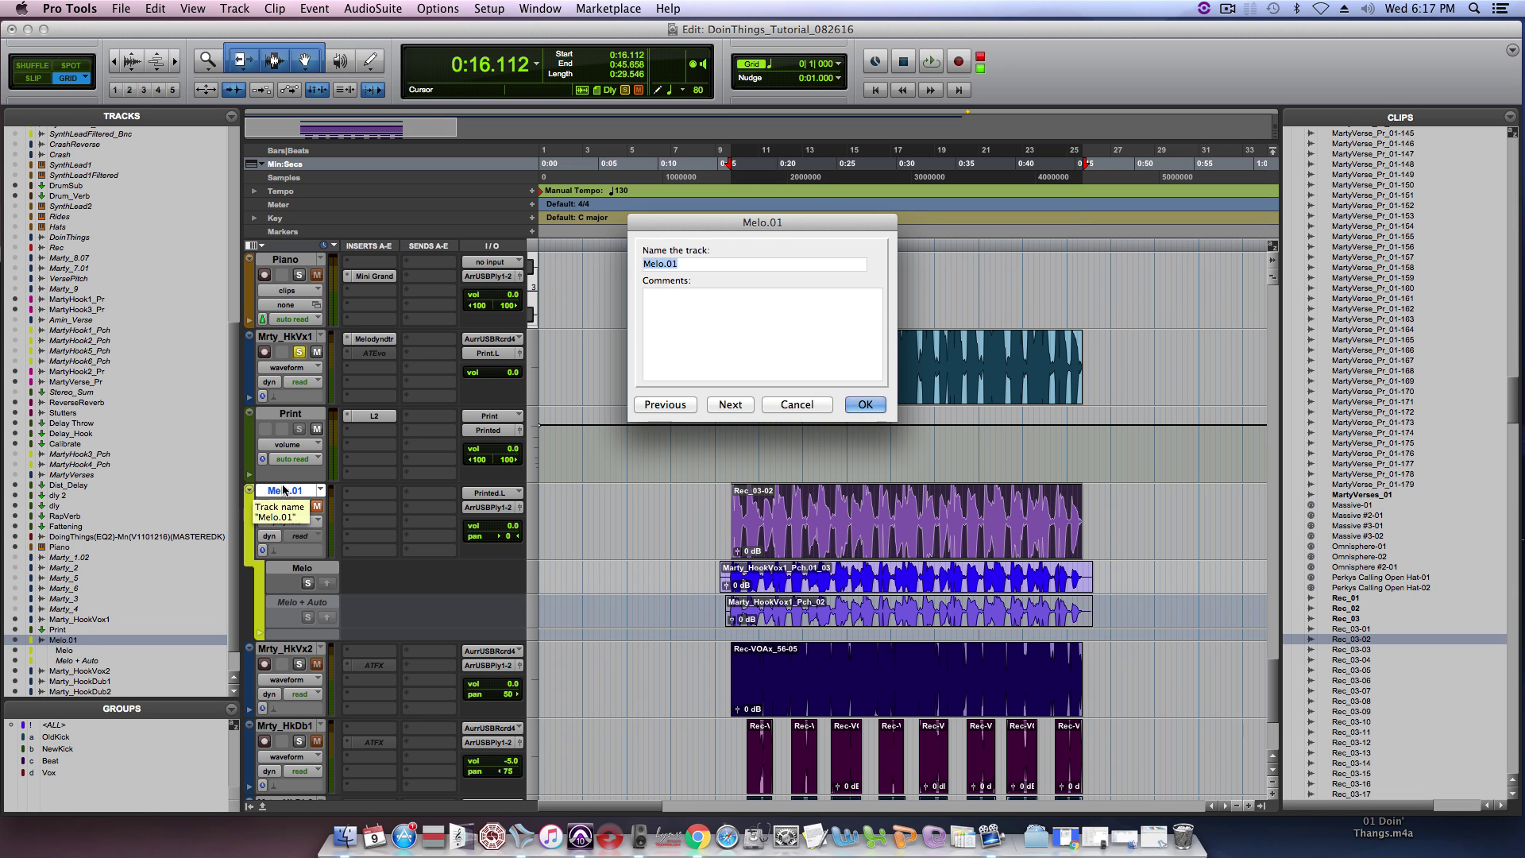
pyautogui.write('Raw')
pyautogui.press('Return')
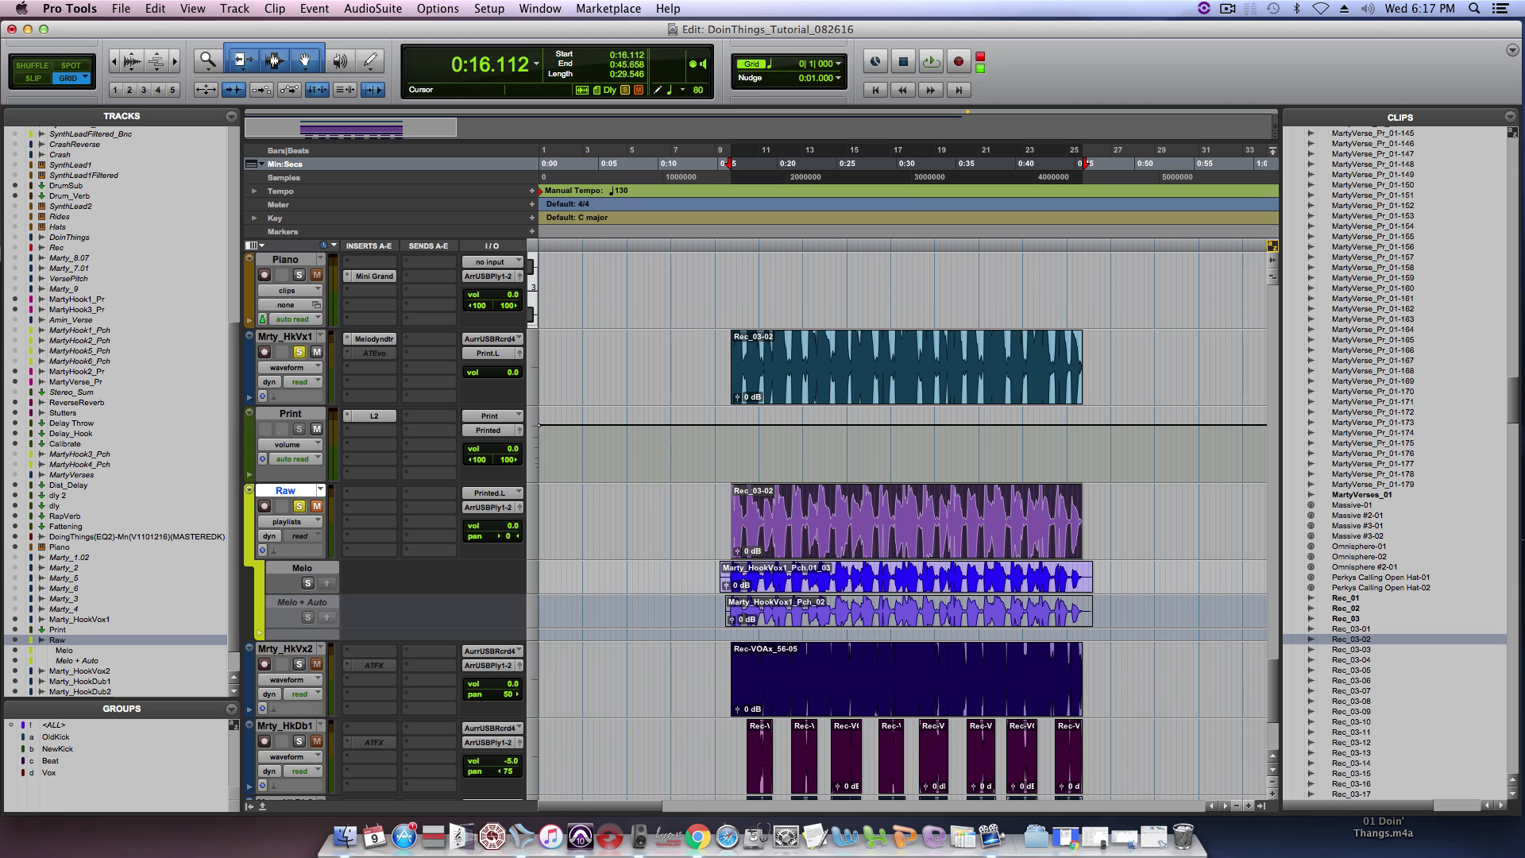
# Step: Add a new empty main playlist and look up the original hook vocal track name
pyautogui.hotkey('ctrl', '\\')
pyautogui.press('Return')
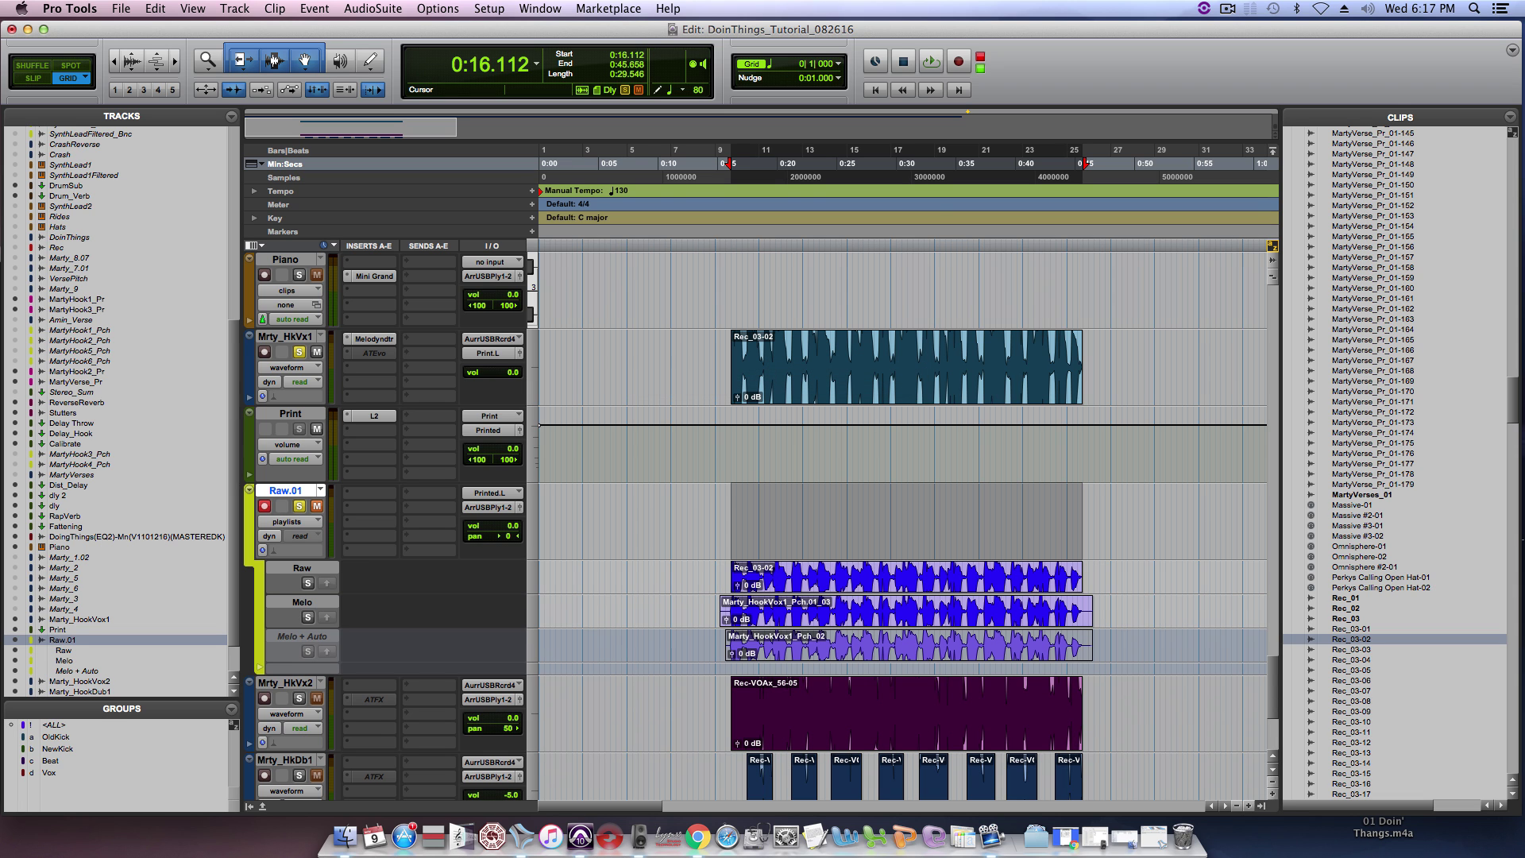
pyautogui.click(299, 499)
pyautogui.doubleClick(287, 337)
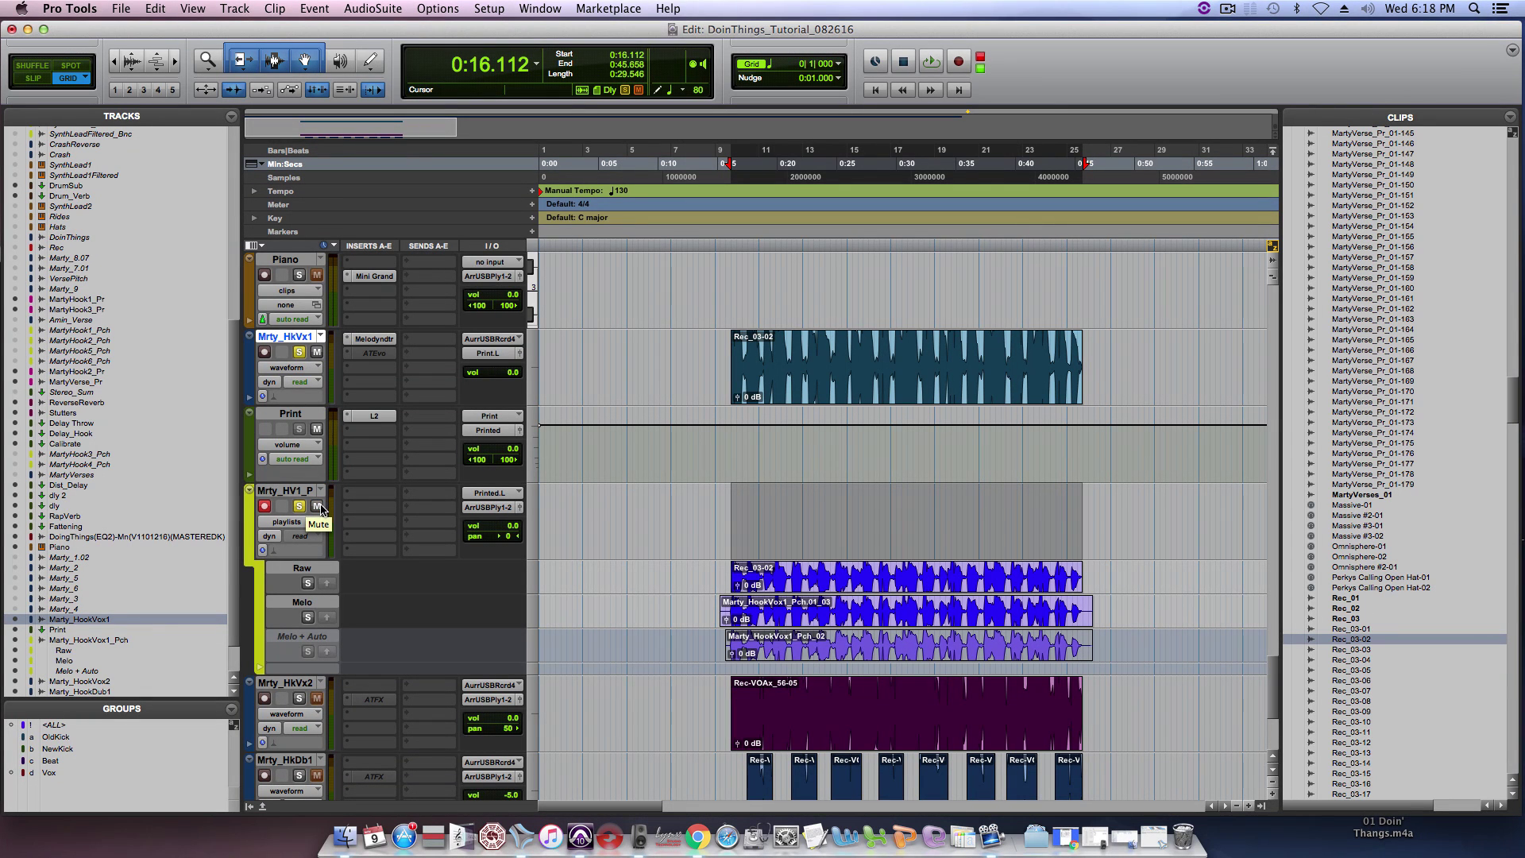
pyautogui.click(775, 531)
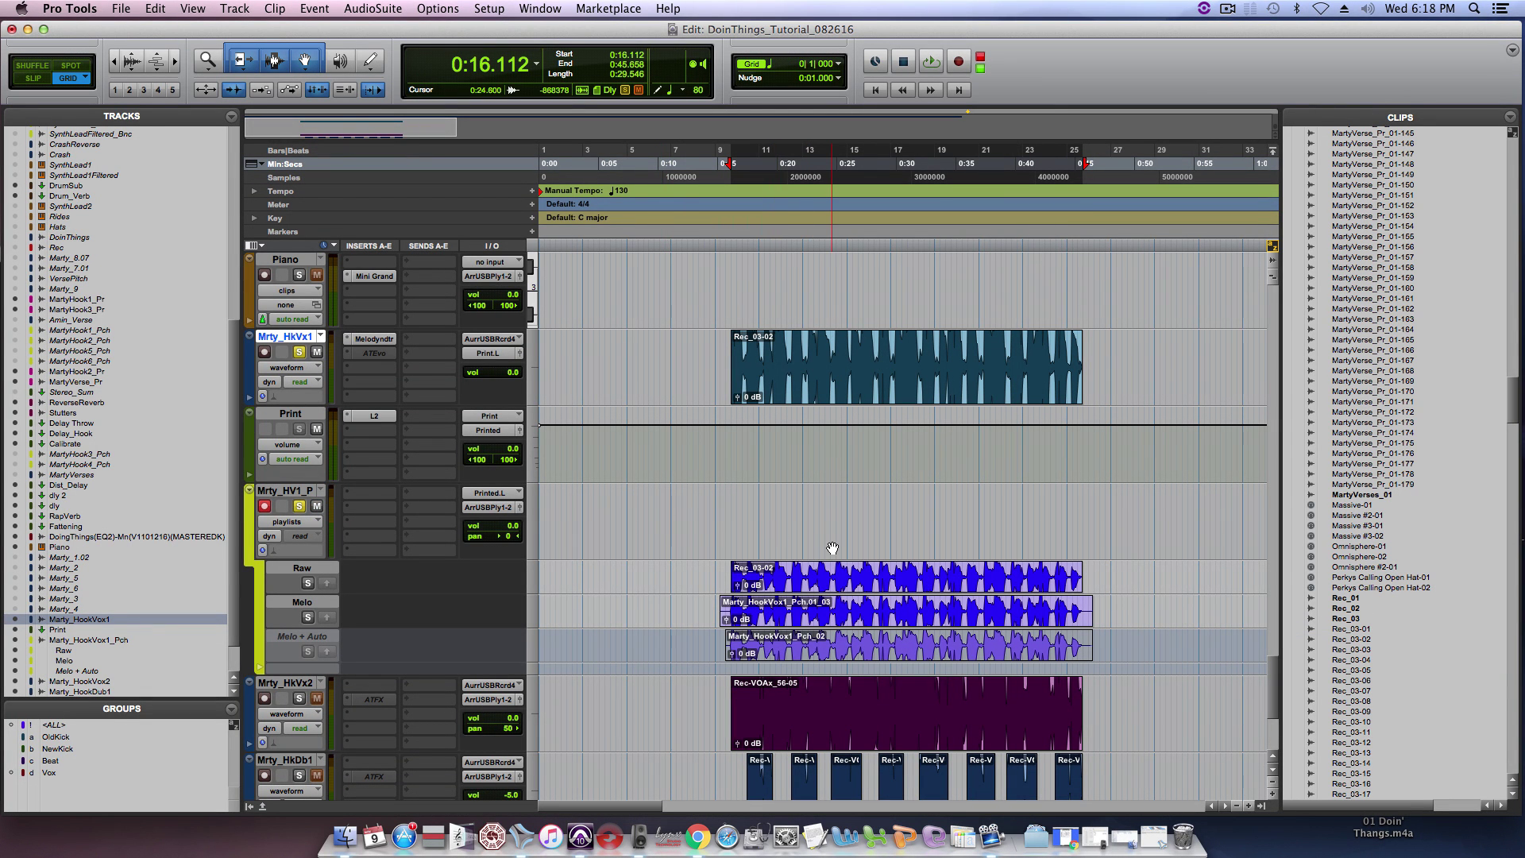
# Step: Move the Marty_HookVox1_Pch_02 take into the main playlist, disarm the track, and zoom in at 0:18
pyautogui.click(830, 660)
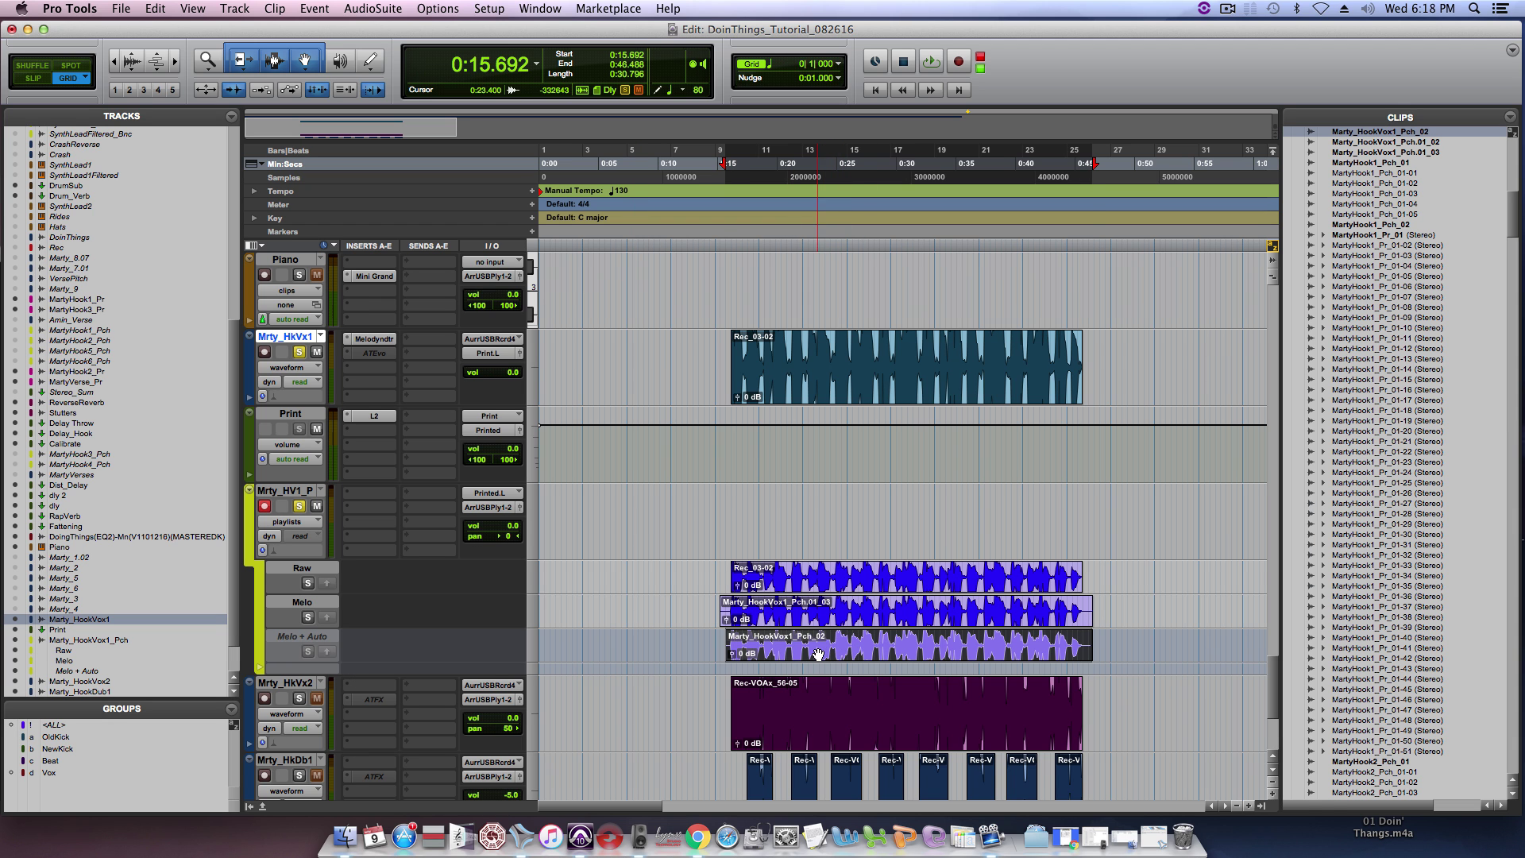
pyautogui.moveTo(817, 654); pyautogui.dragTo(831, 521)
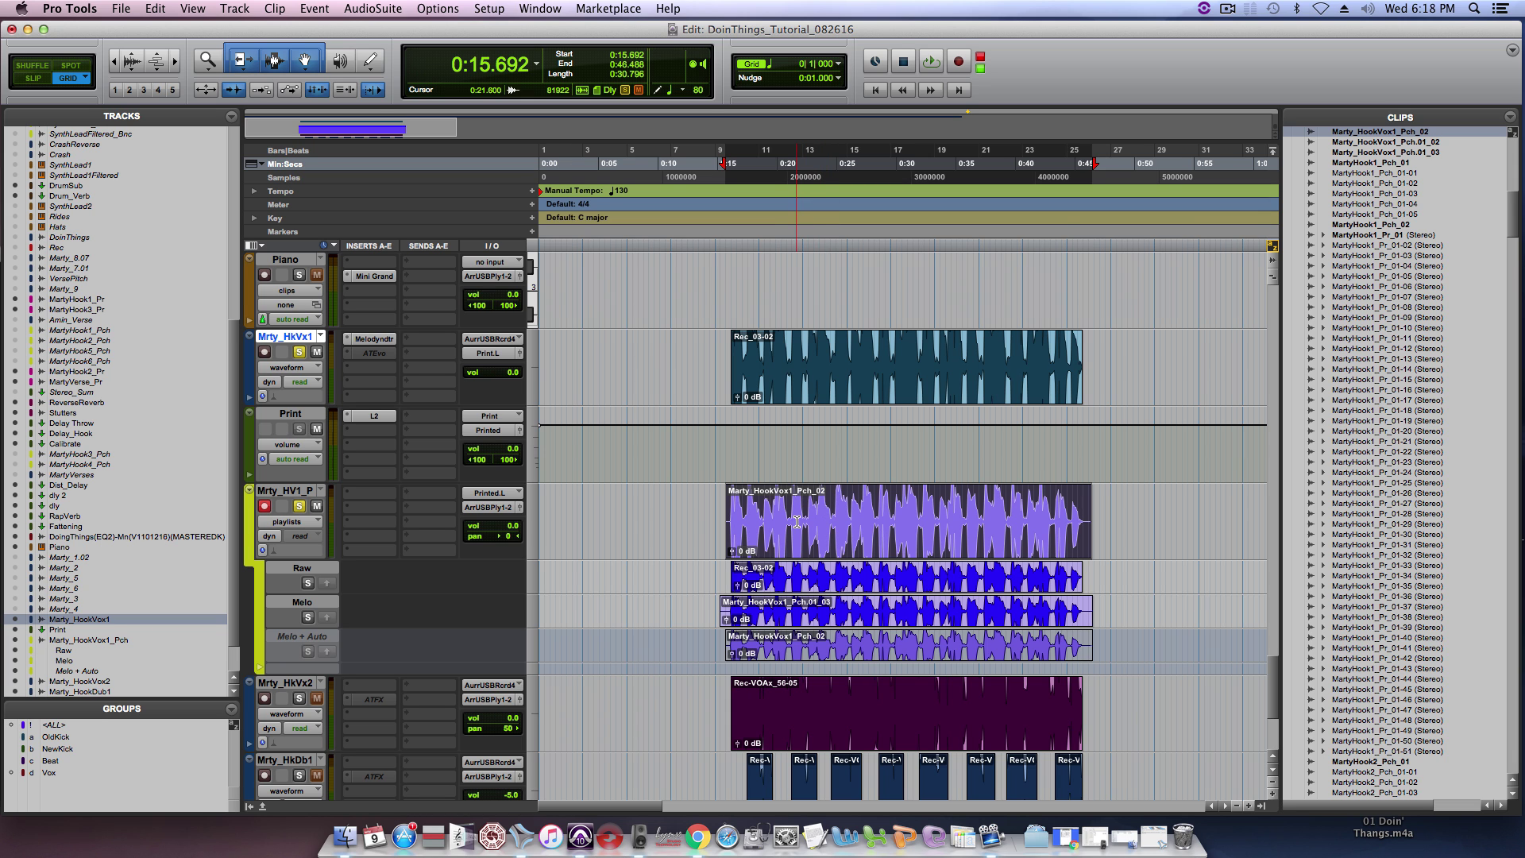
pyautogui.click(266, 507)
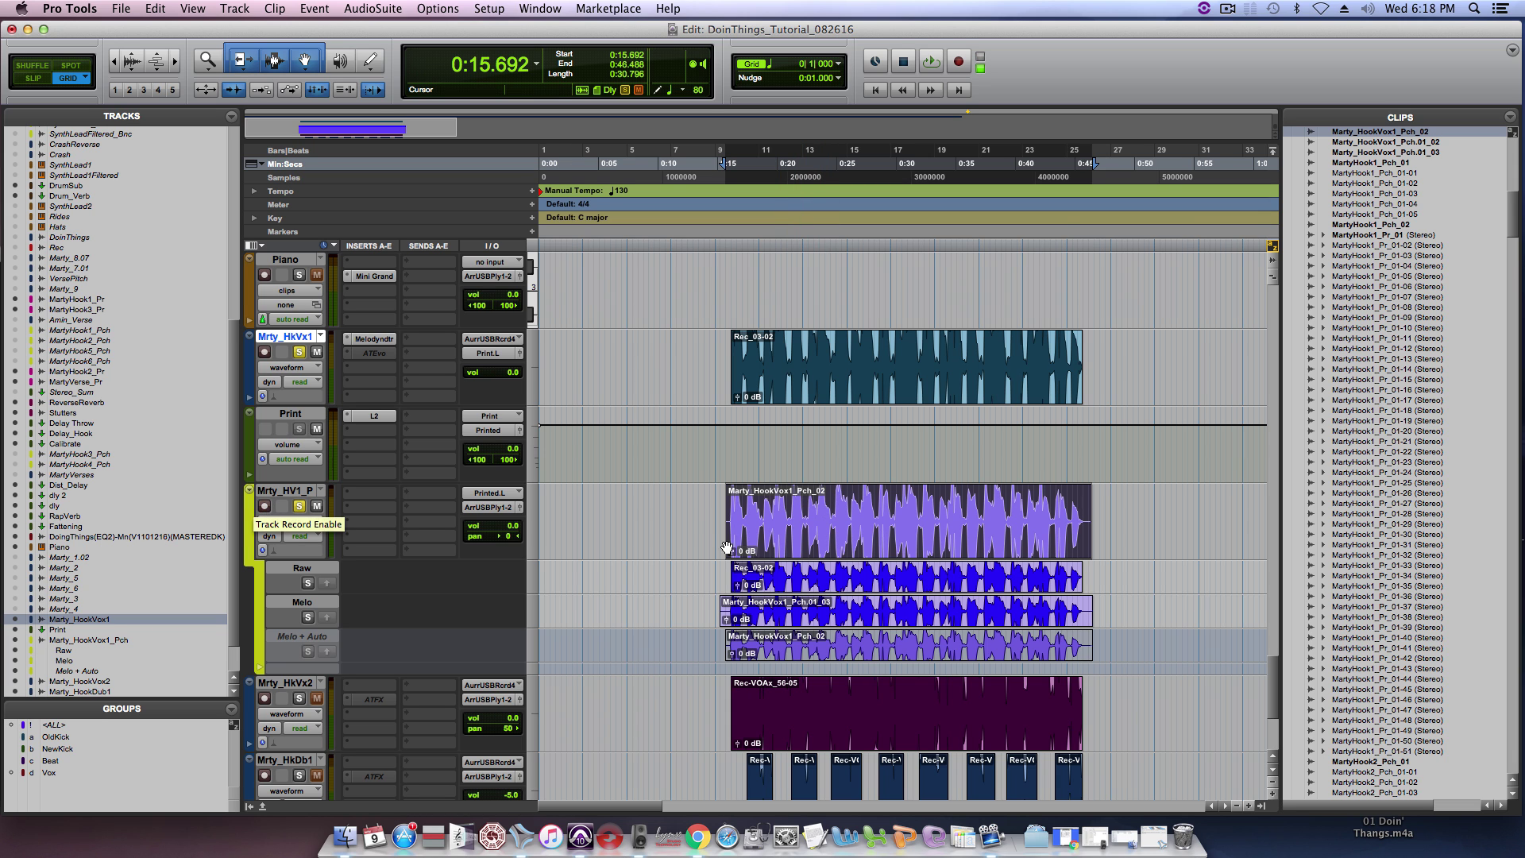
pyautogui.click(762, 512)
pyautogui.press('super+bracketright')
pyautogui.press('super+bracketright')
pyautogui.press('super+bracketright')
pyautogui.press('super+bracketright')
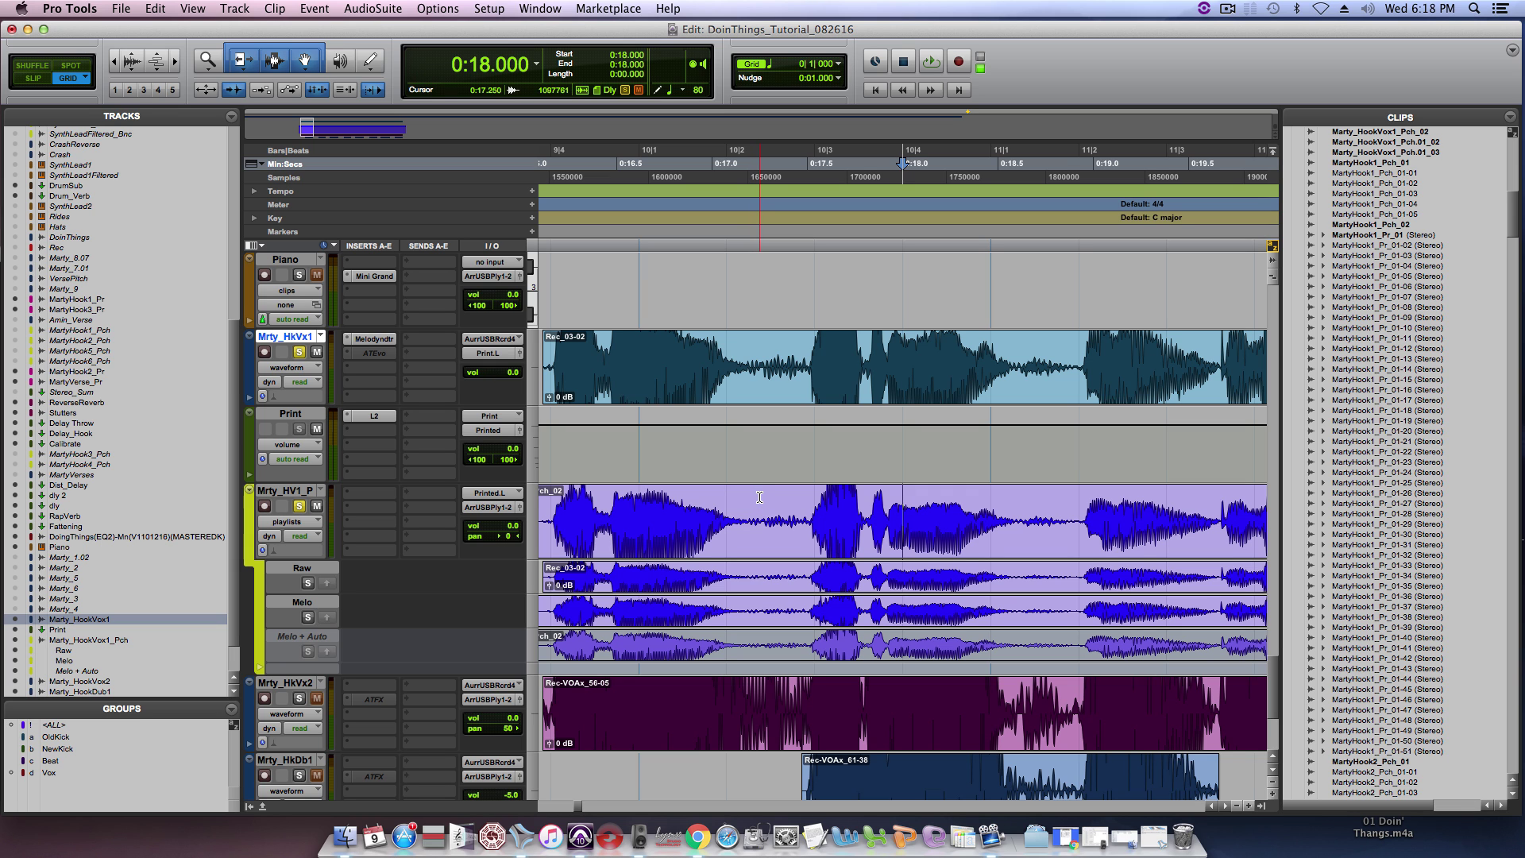
# Step: In Slip mode, split the Raw take at 0:18.943 and promote slice Rec_03-27 to the main playlist
pyautogui.press('F2')
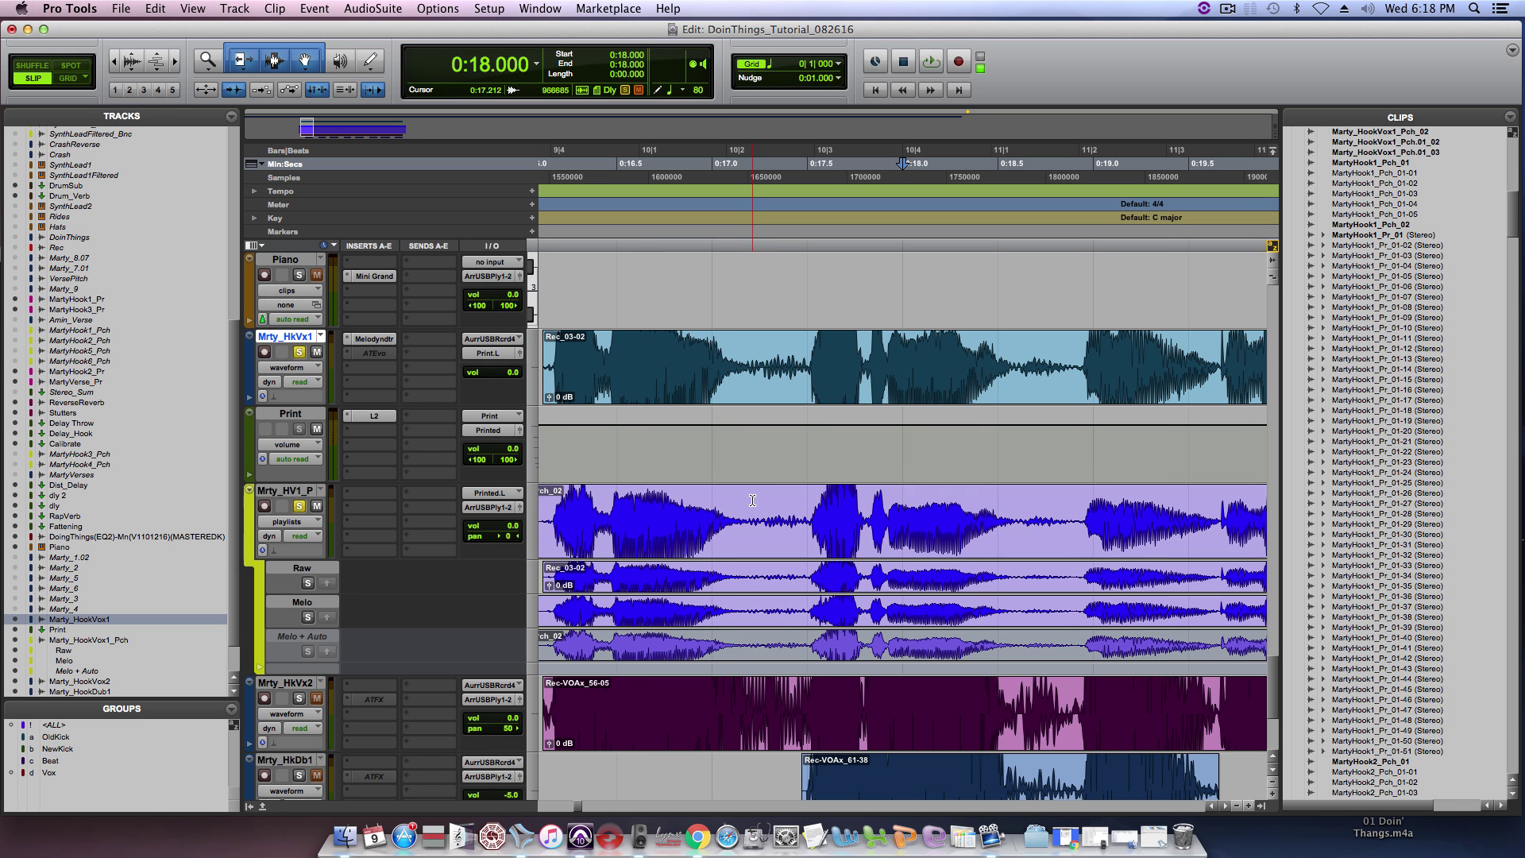
pyautogui.click(806, 509)
pyautogui.press('super+bracketright')
pyautogui.press('super+bracketleft')
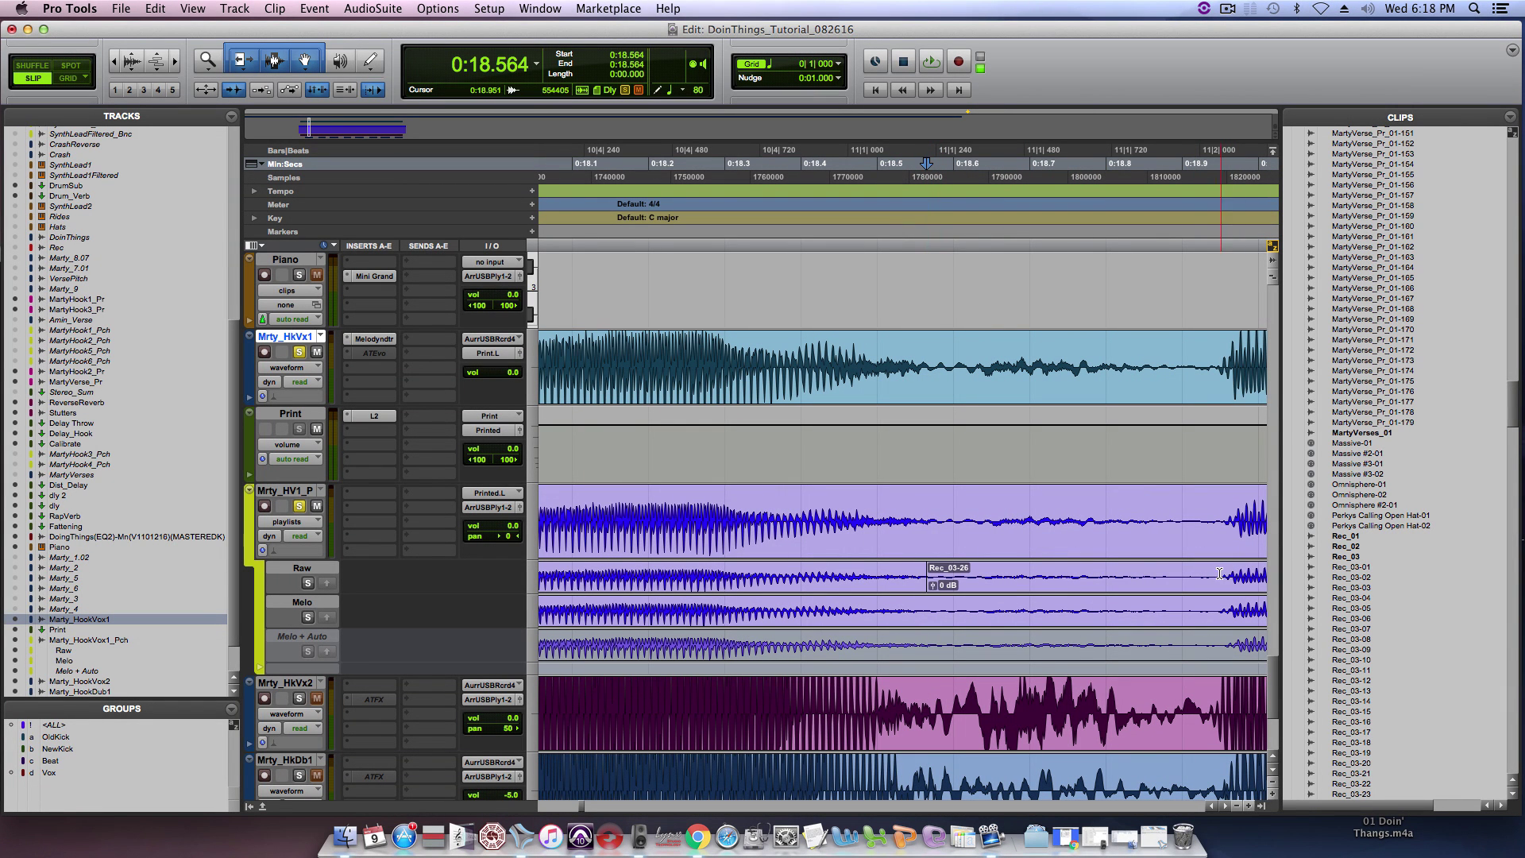
pyautogui.click(1215, 574)
pyautogui.press('b')
pyautogui.doubleClick(1070, 574)
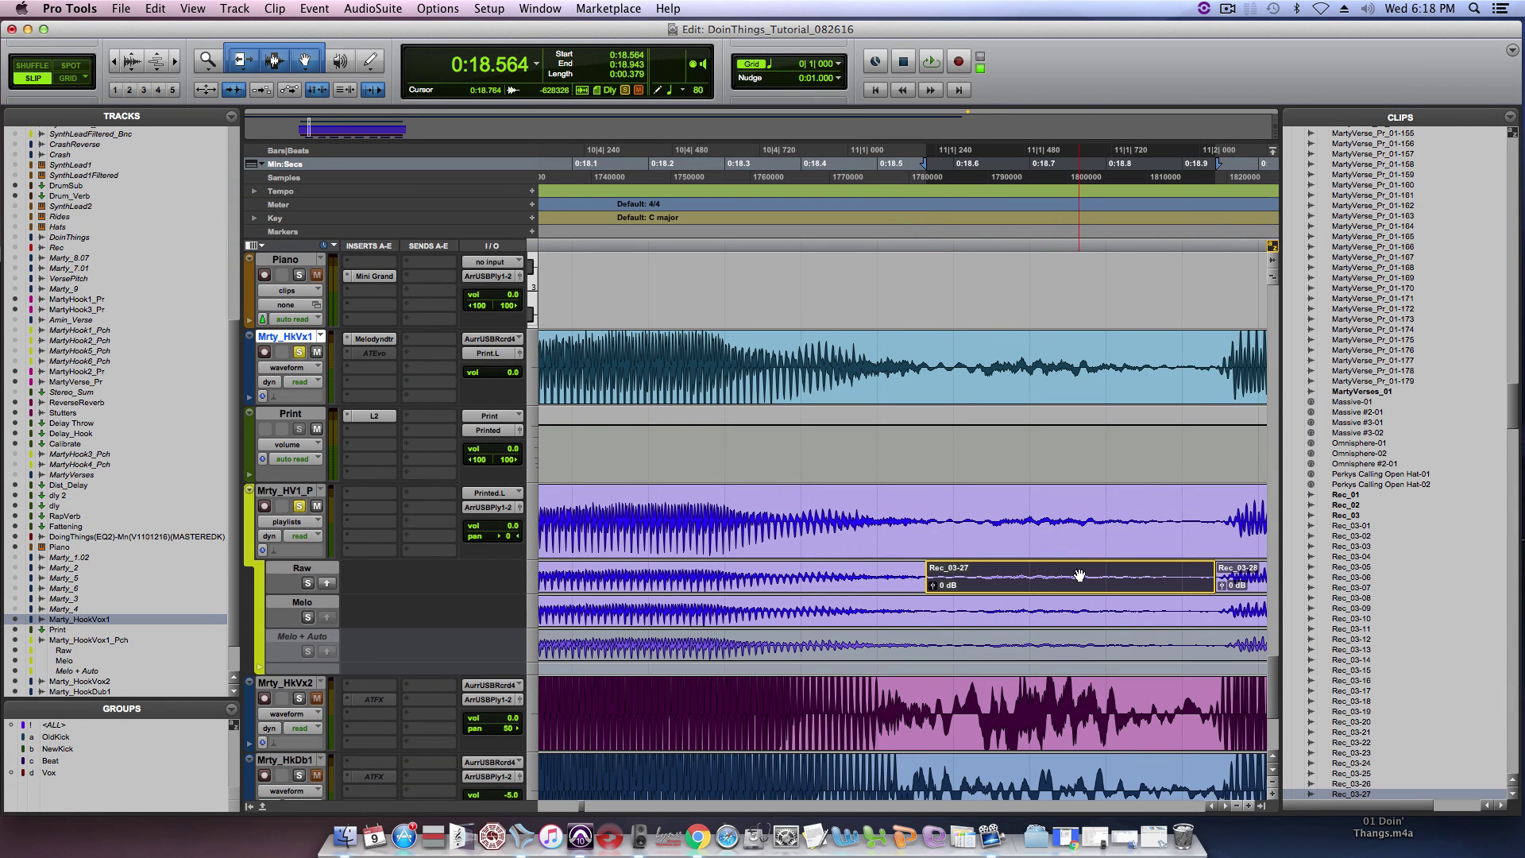
pyautogui.hotkey('ctrl', 'alt', 'v')
# Step: Split the Raw take at 0:20.829 and promote slice Rec_03-31 to the main playlist
pyautogui.scroll(-3, 1097, 541)
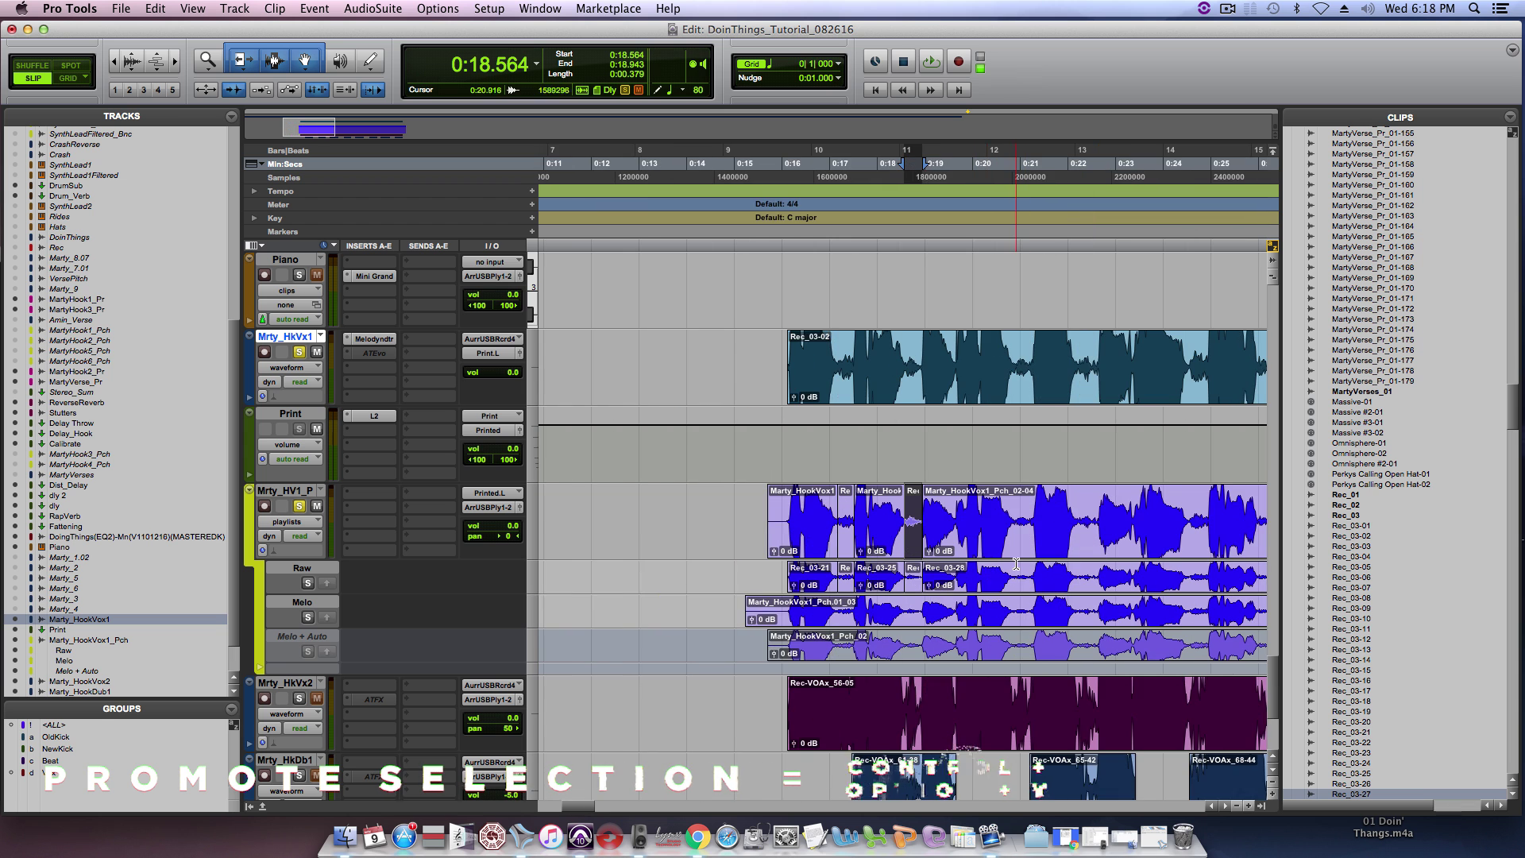
pyautogui.click(903, 574)
pyautogui.scroll(1, 1024, 572)
pyautogui.click(820, 573)
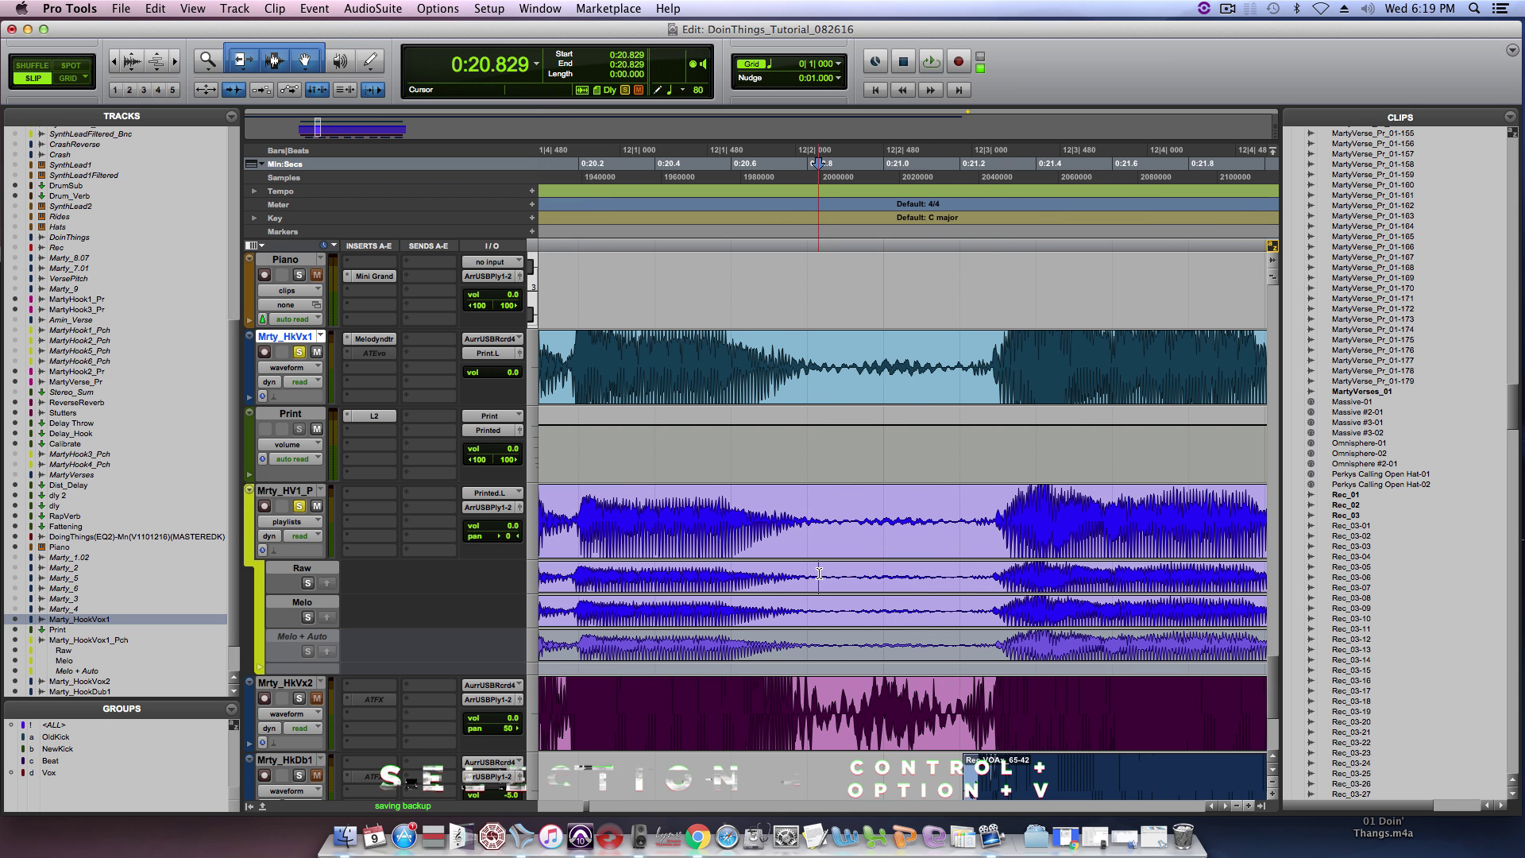
pyautogui.press('b')
pyautogui.press('b')
pyautogui.doubleClick(869, 579)
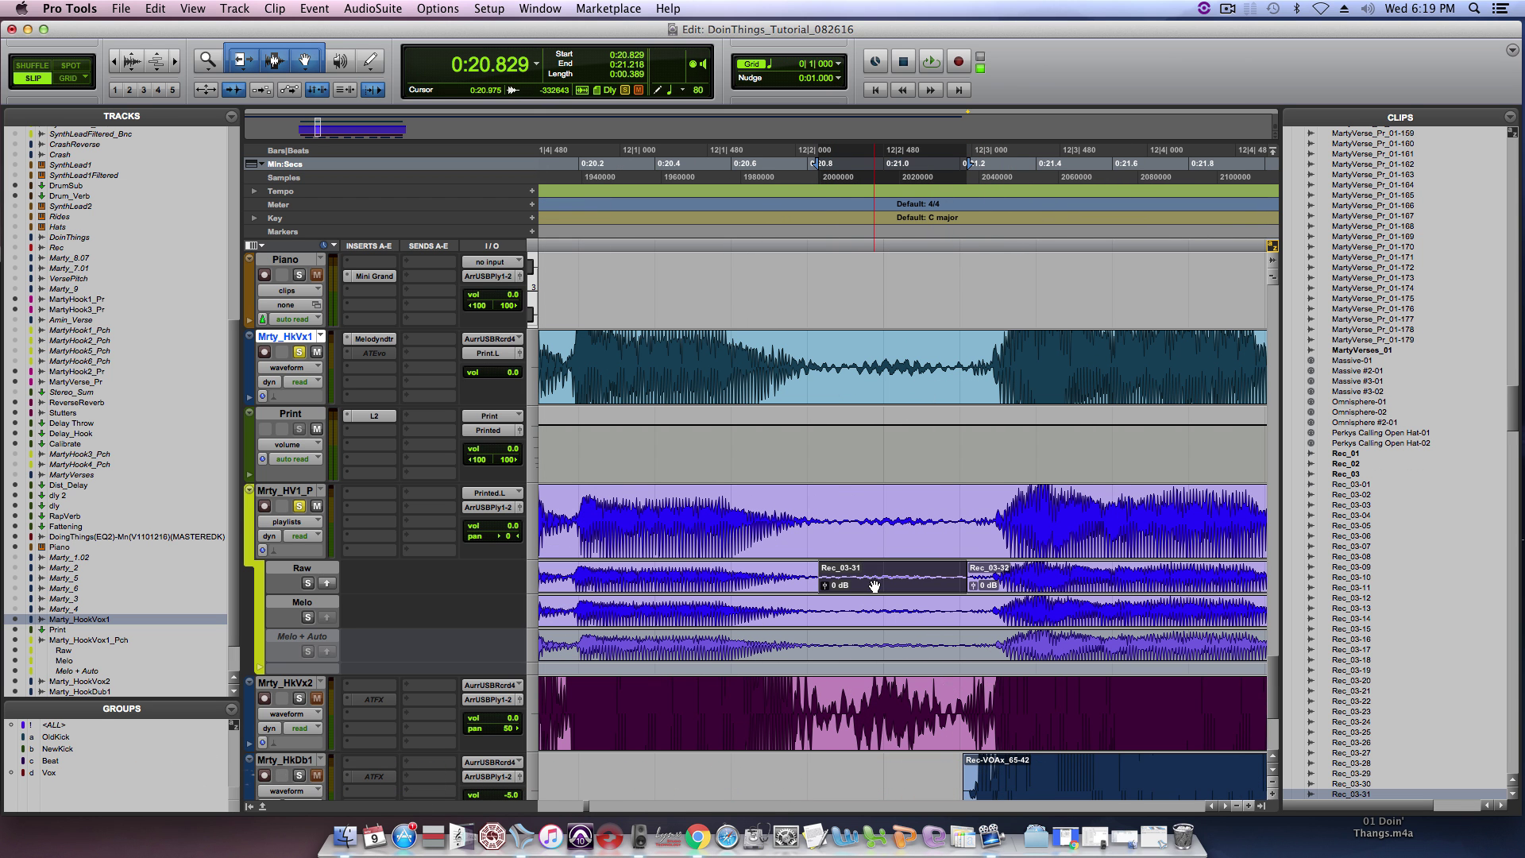
pyautogui.hotkey('ctrl', 'alt', 'v')
# Step: Set the Raw edit point at 0:22.198 and select slice Rec_03-35
pyautogui.scroll(-3, 881, 529)
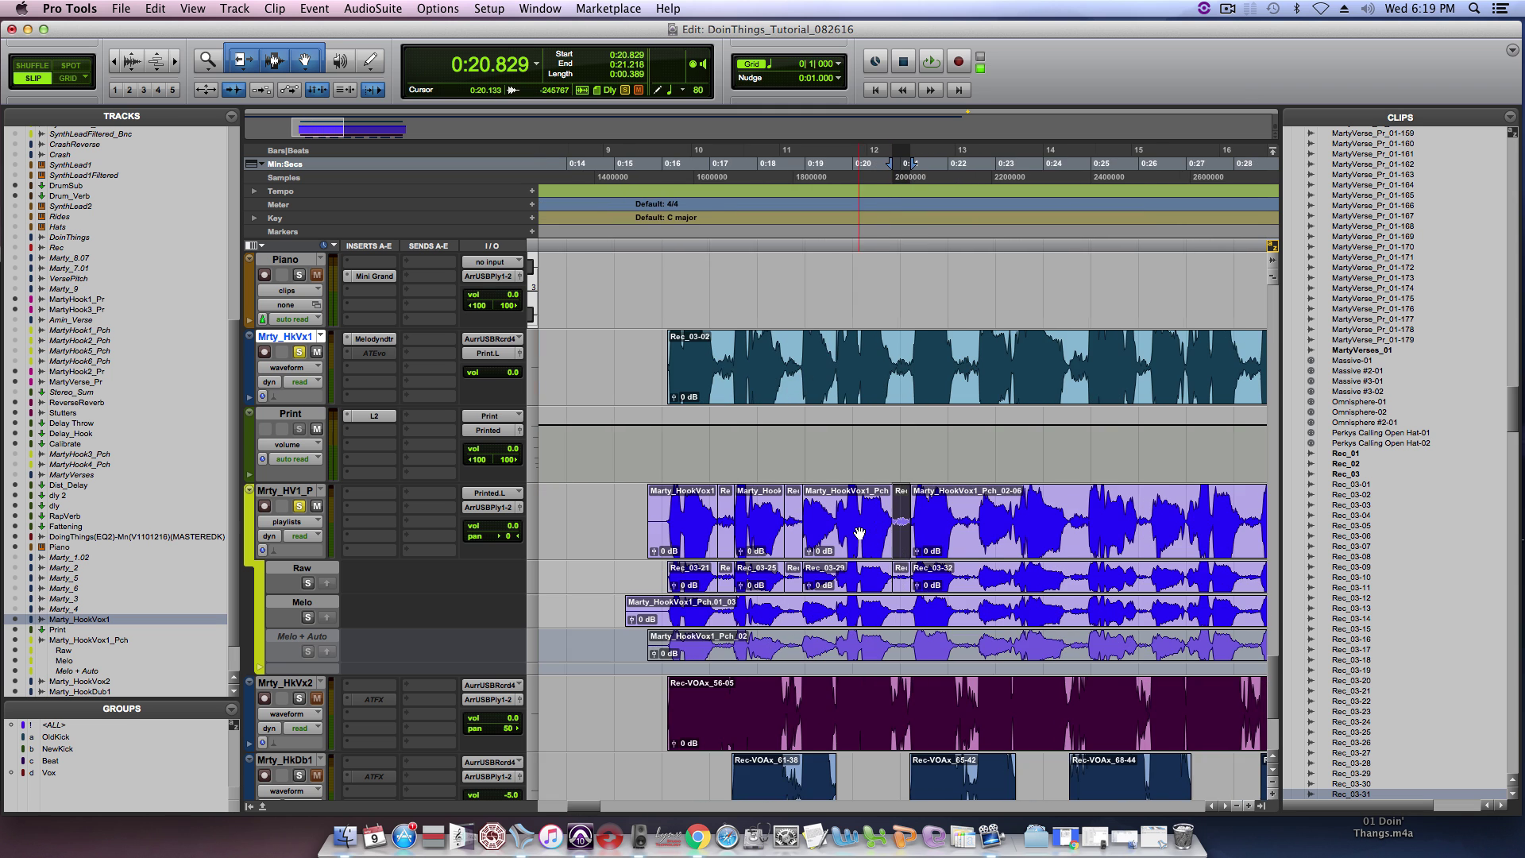
pyautogui.click(961, 578)
pyautogui.scroll(4, 902, 563)
pyautogui.click(892, 571)
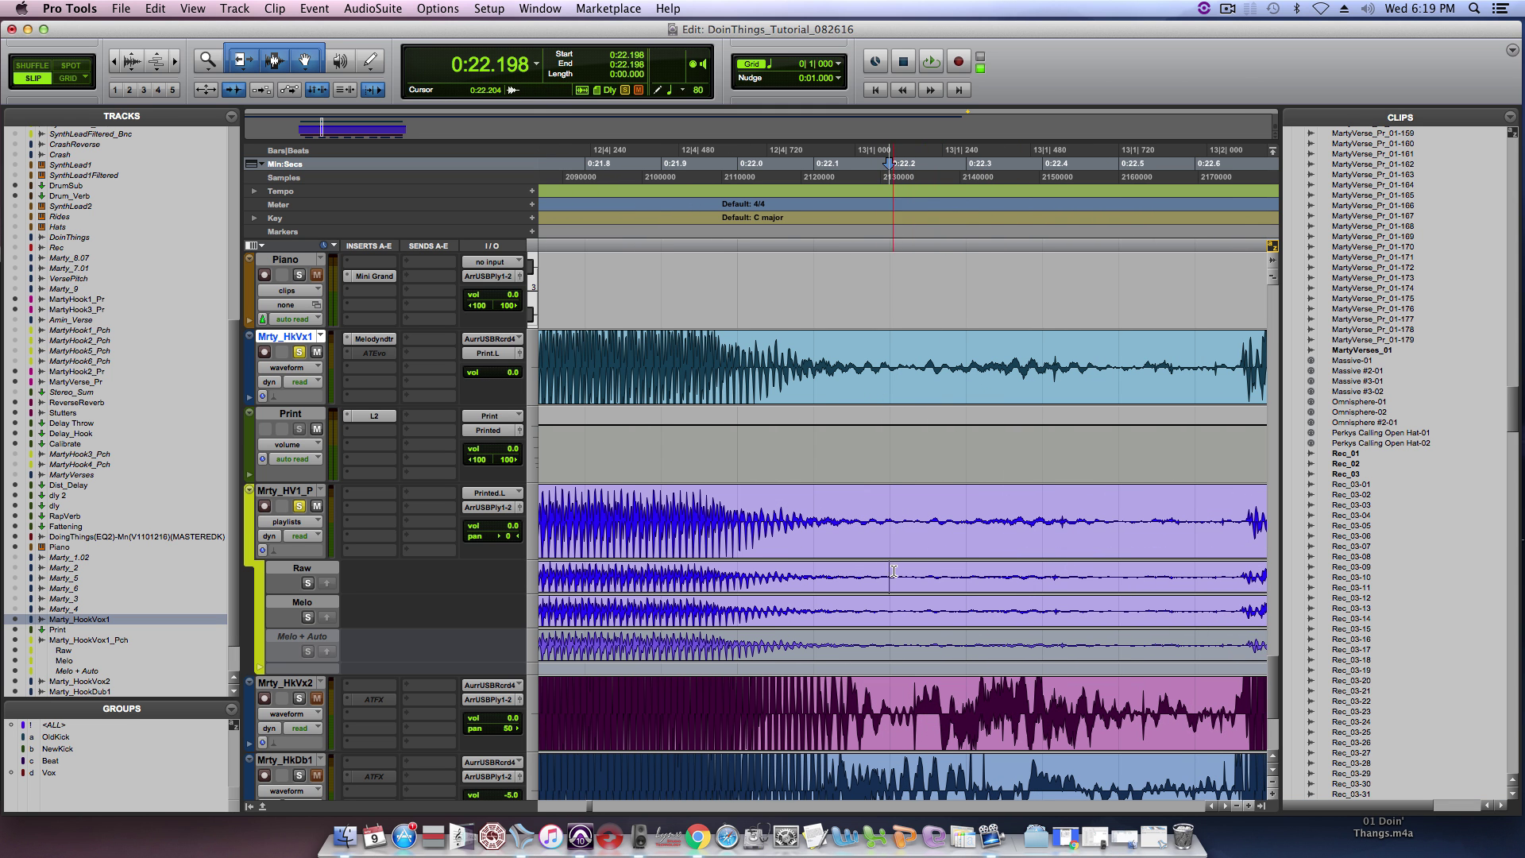
pyautogui.doubleClick(1178, 589)
pyautogui.scroll(-3, 784, 505)
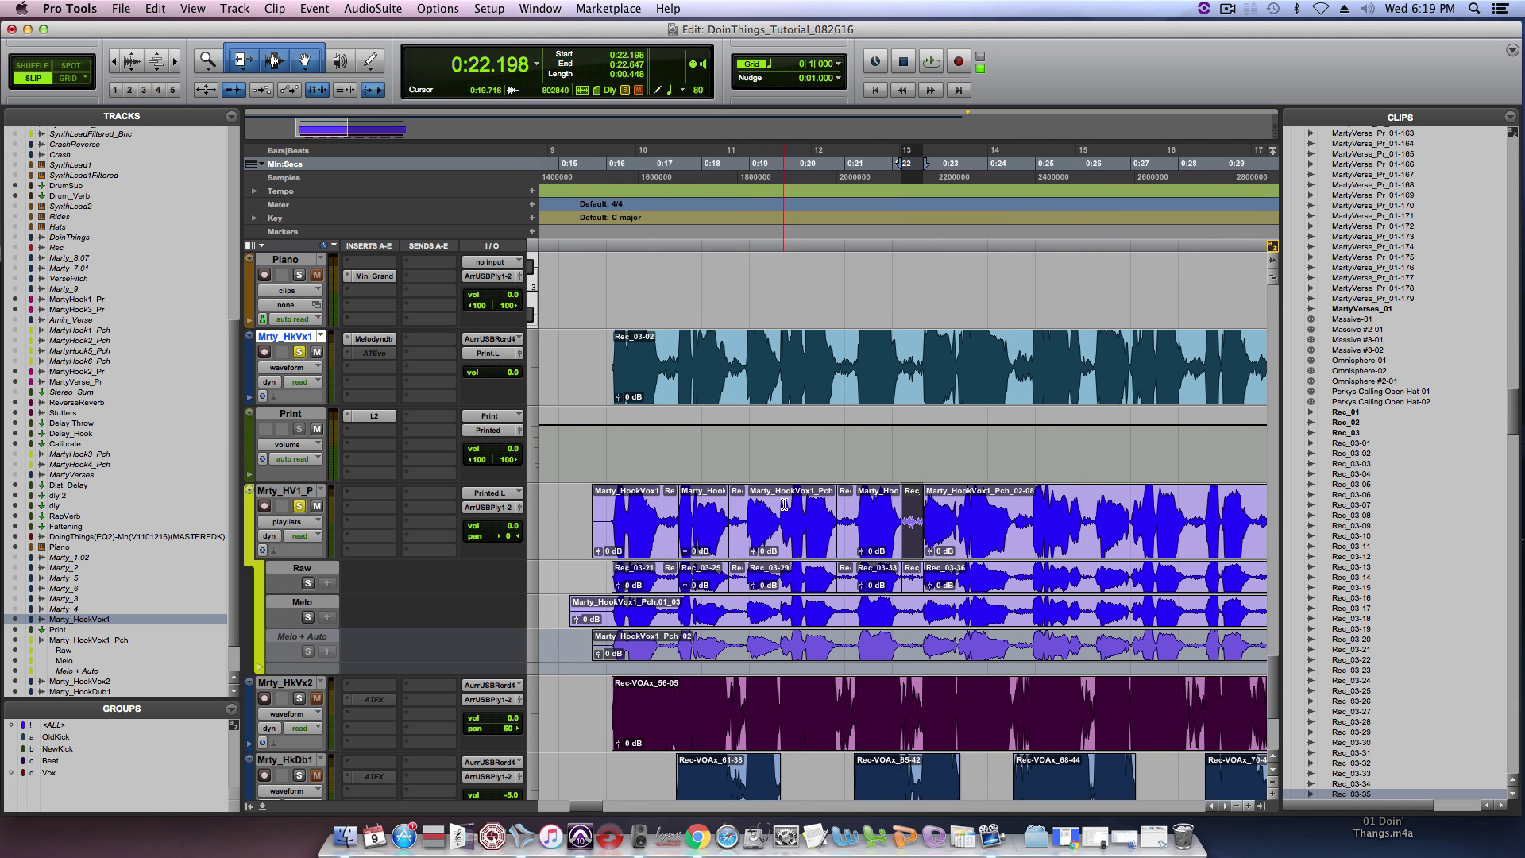
pyautogui.click(585, 518)
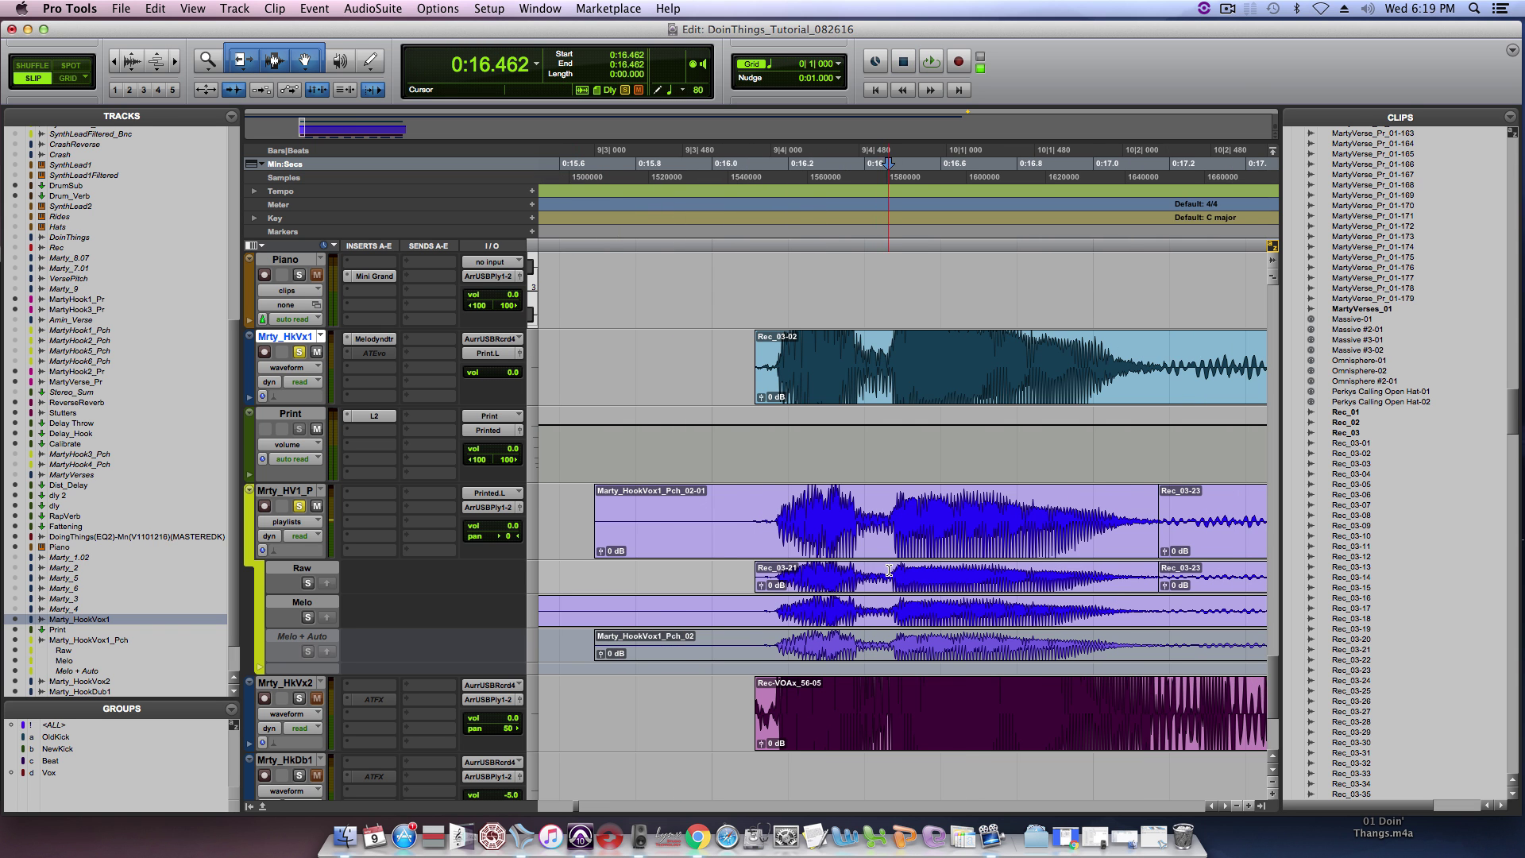
# Step: Split the Melo clip and copy its 0:16.472–0:17.170 slice into the main playlist
pyautogui.scroll(4, 889, 570)
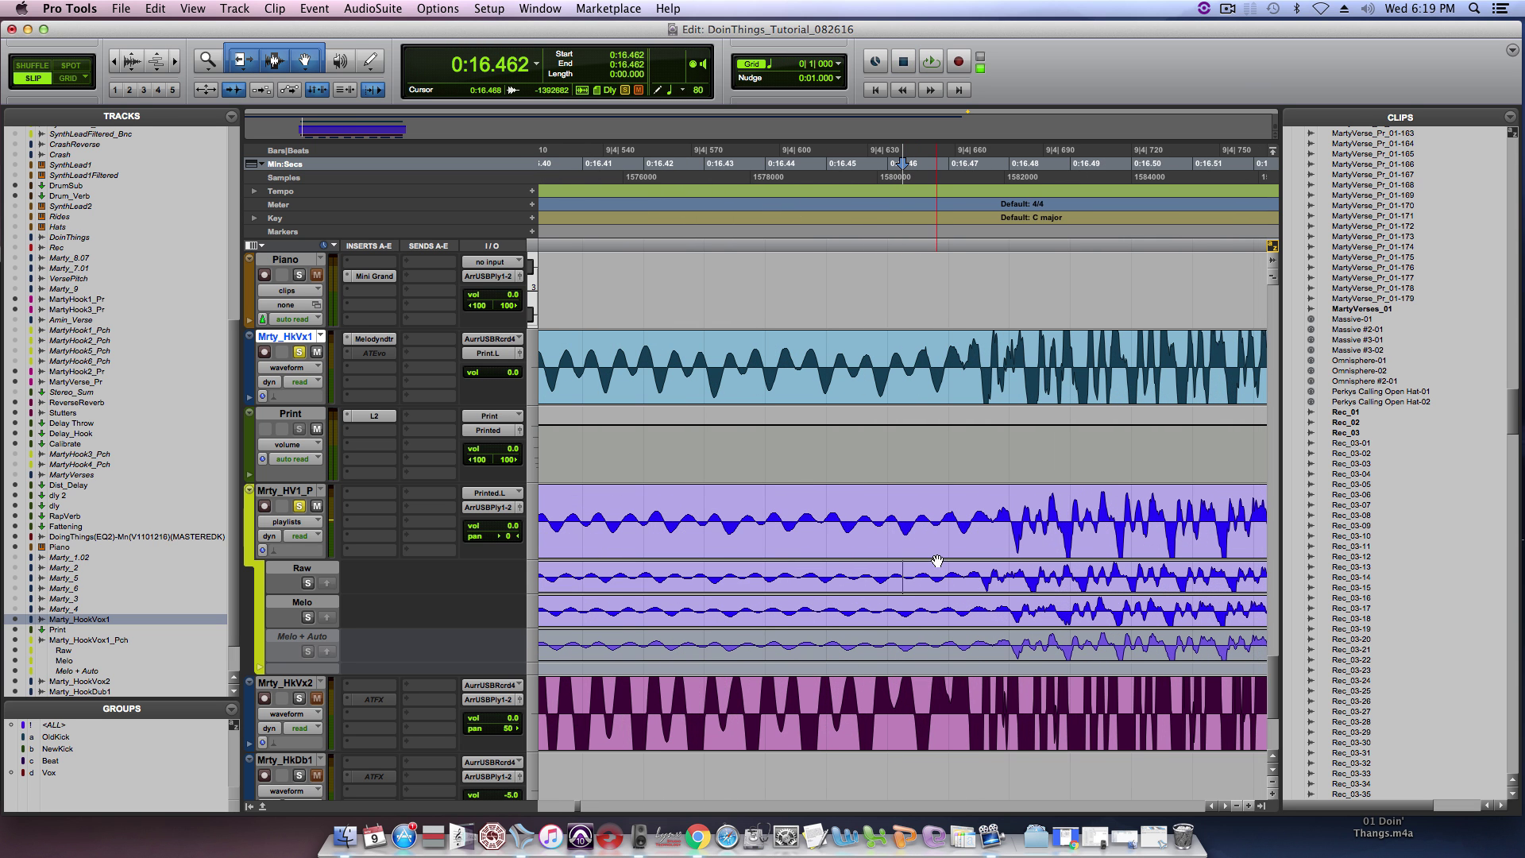
pyautogui.scroll(-3, 963, 566)
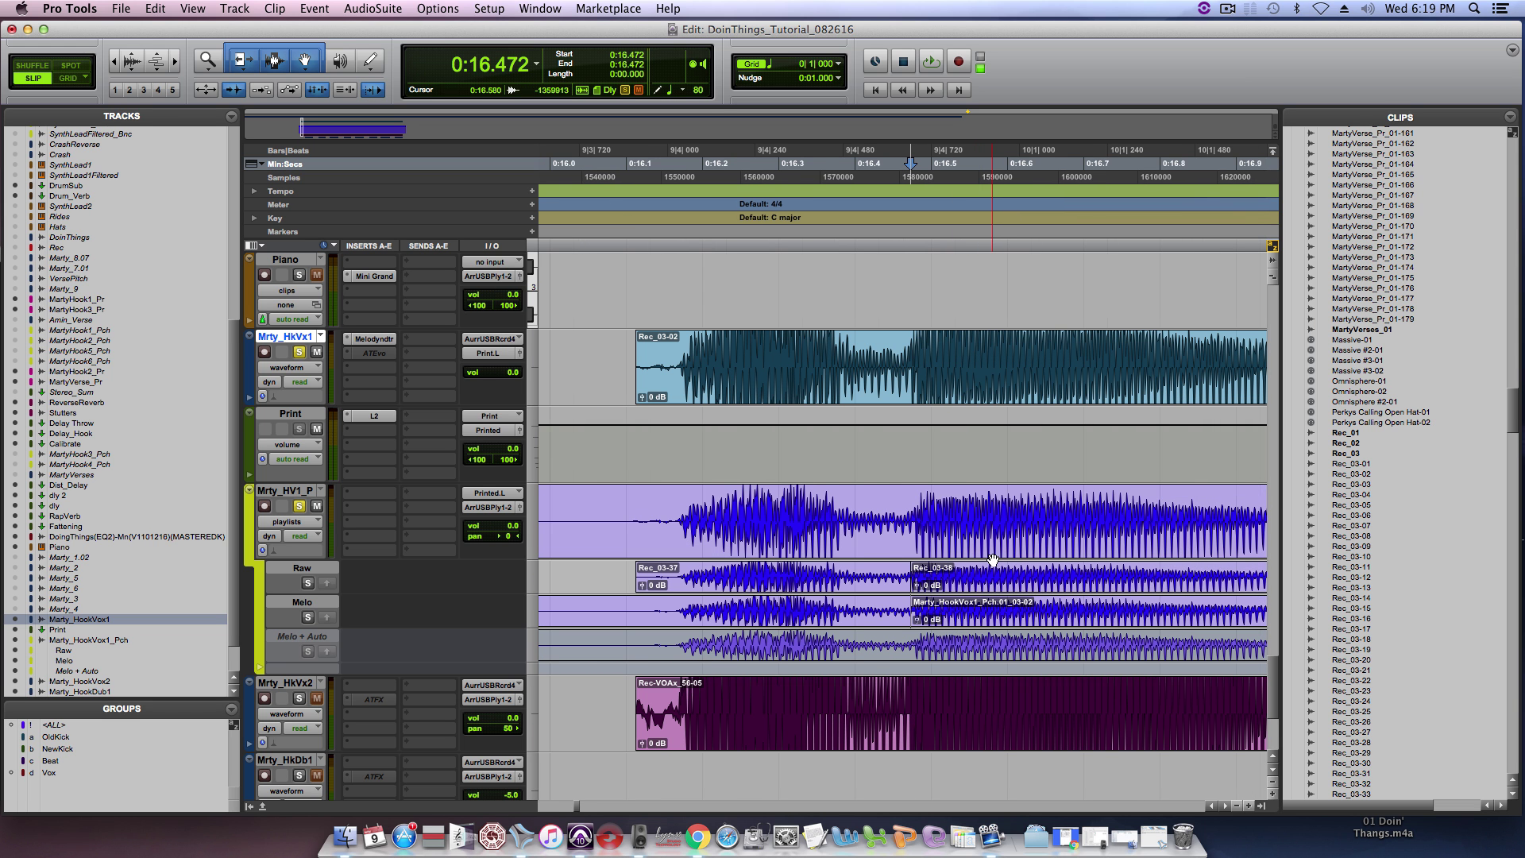
pyautogui.scroll(-2, 993, 559)
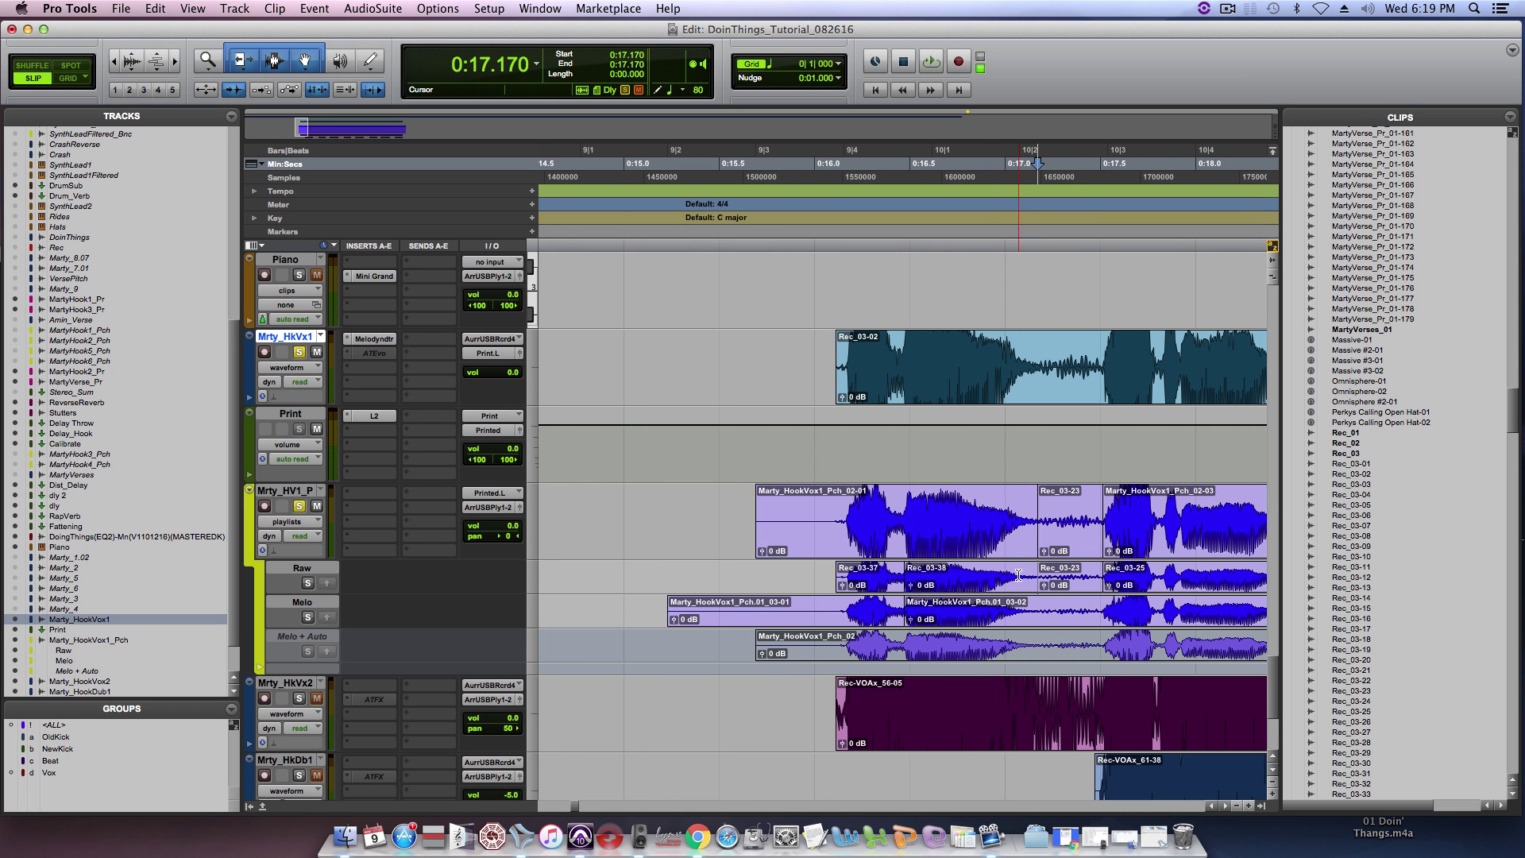
pyautogui.press('super+e')
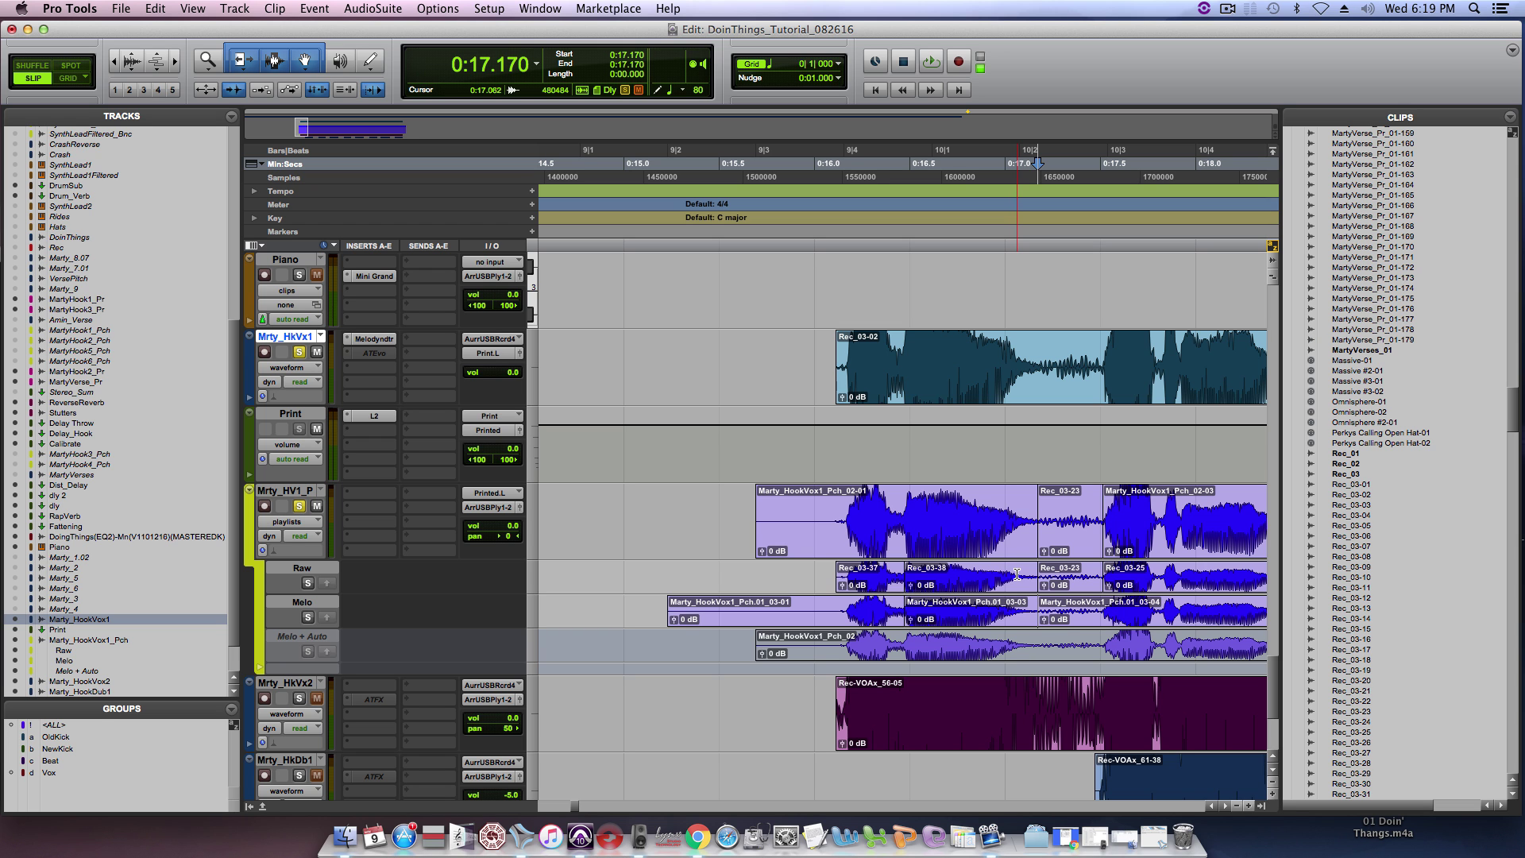
pyautogui.click(981, 619)
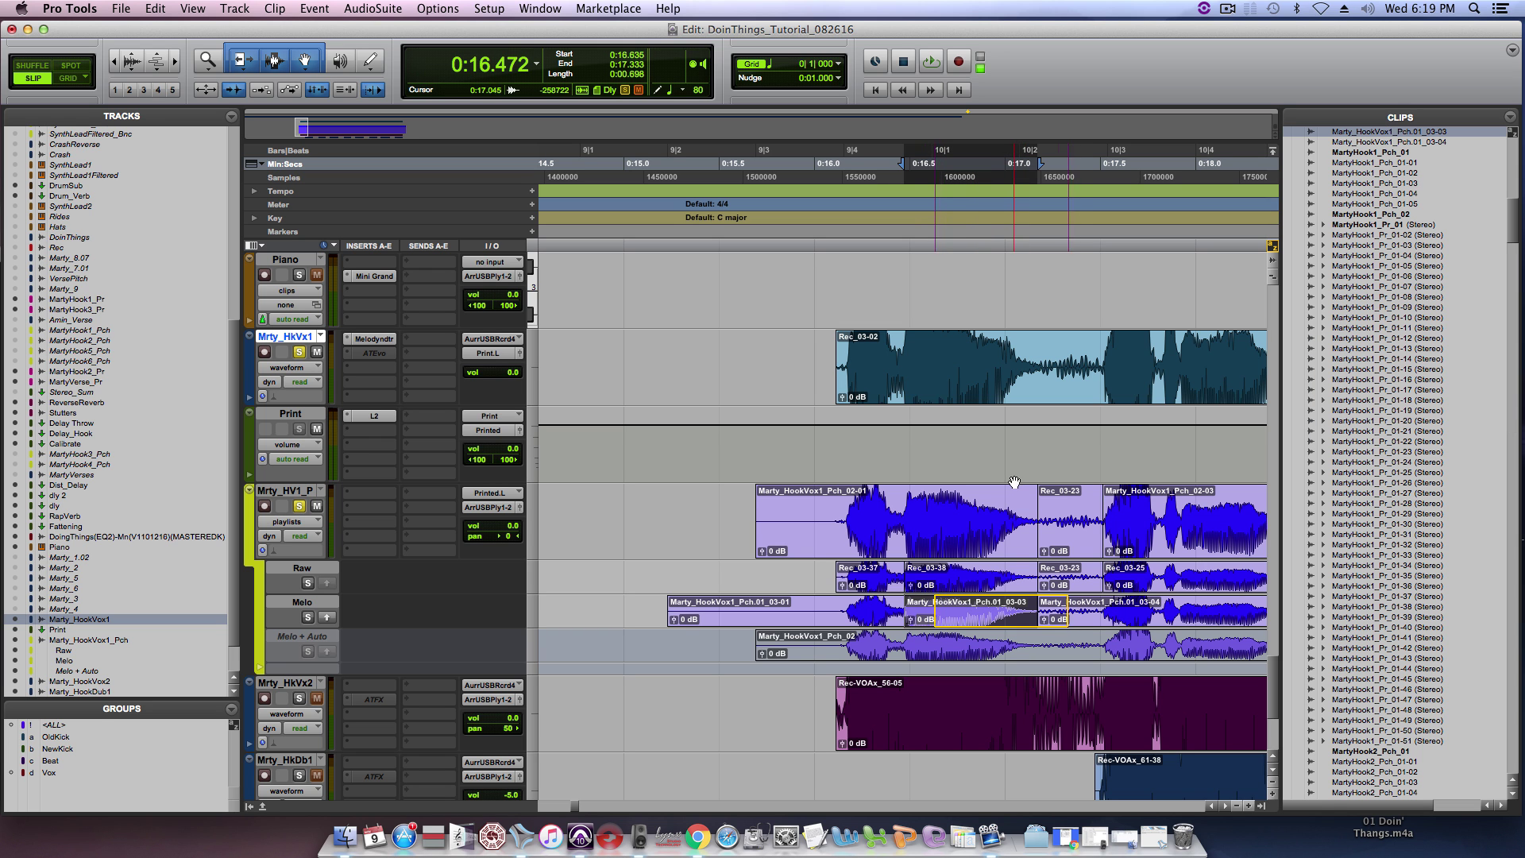
pyautogui.moveTo(1014, 482); pyautogui.dragTo(997, 509)
# Step: Audition the edit from 0:16.091, then zoom out across the chorus and in near 0:24
pyautogui.click(831, 515)
pyautogui.press('space')
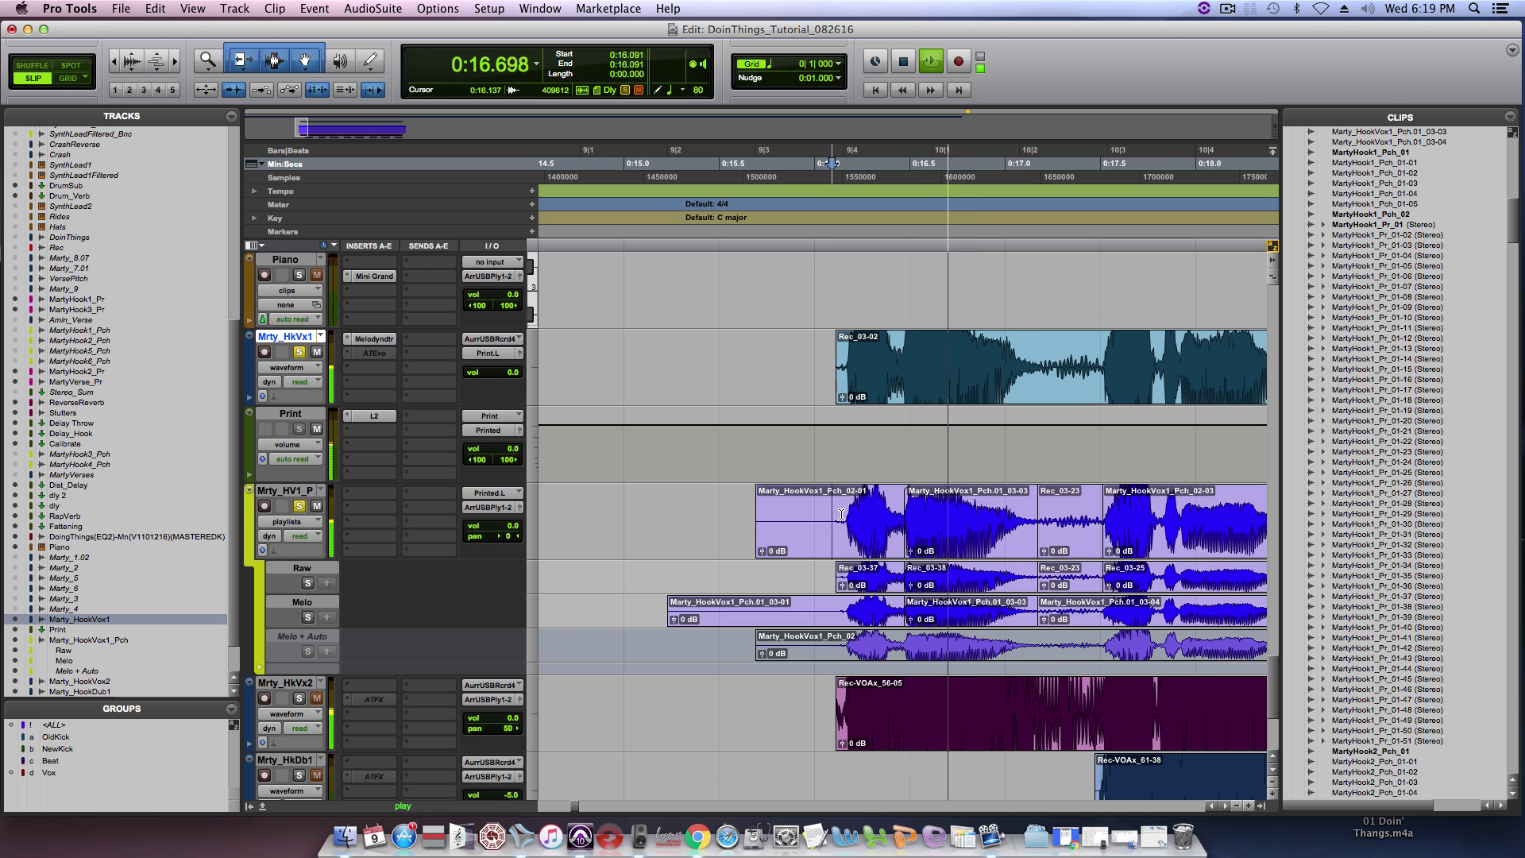
pyautogui.press('super+bracketleft')
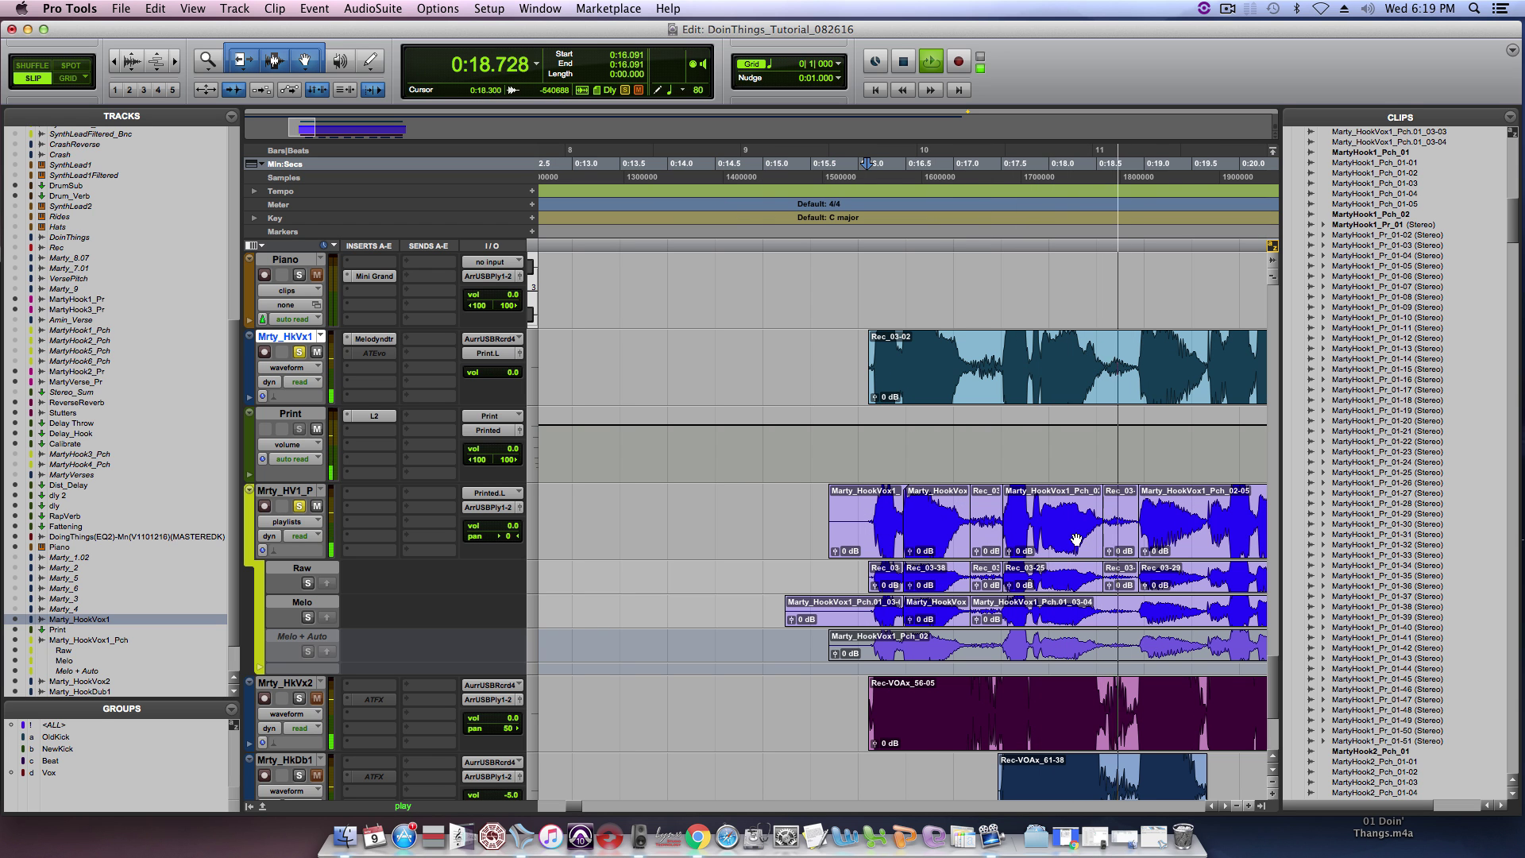
pyautogui.press('space')
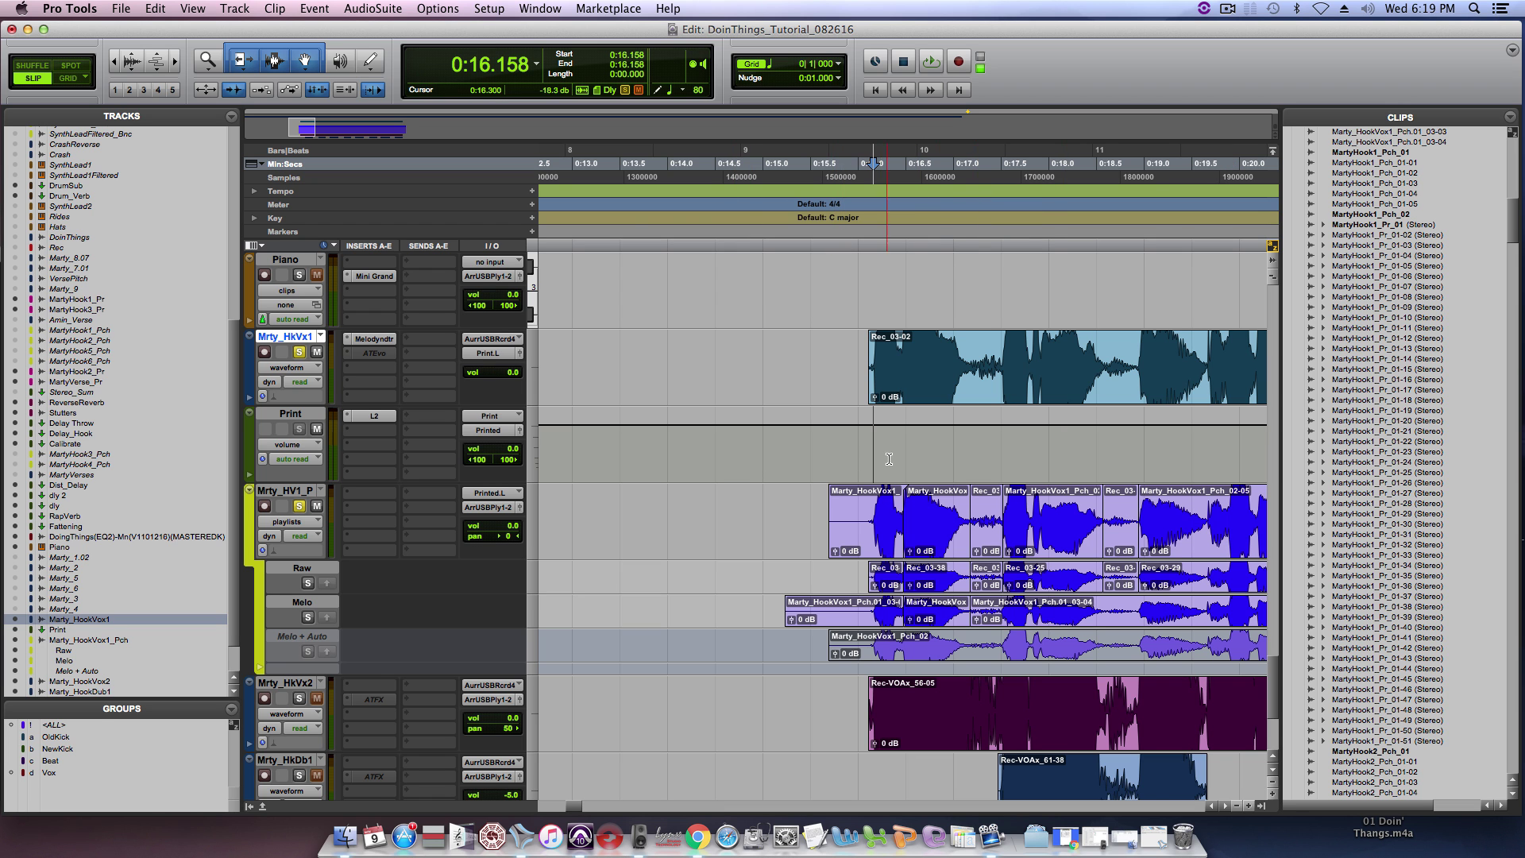
pyautogui.press('super+bracketleft')
pyautogui.click(725, 444)
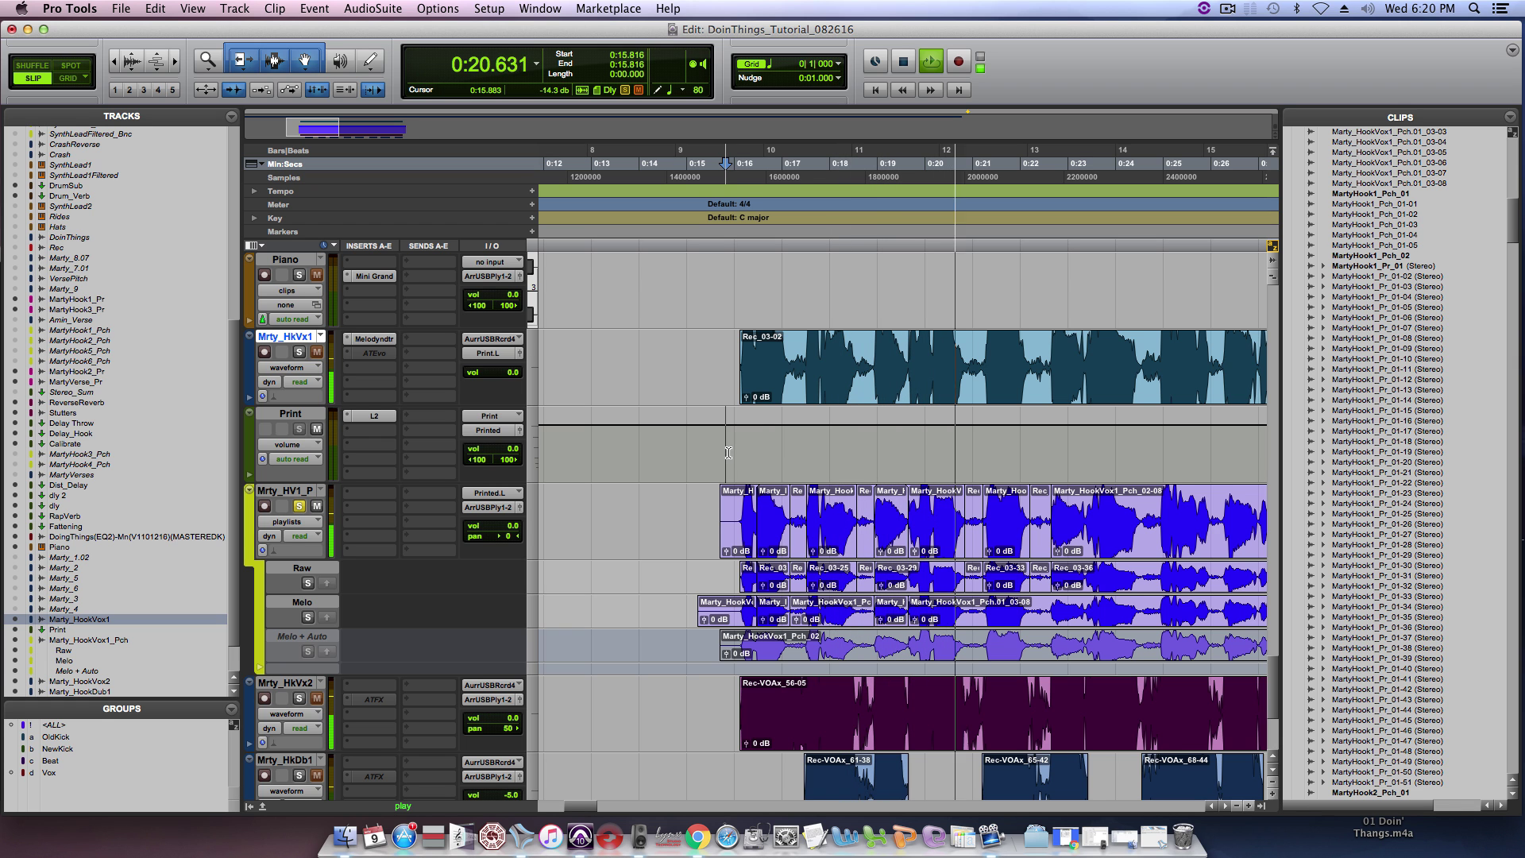
pyautogui.press('super+bracketleft')
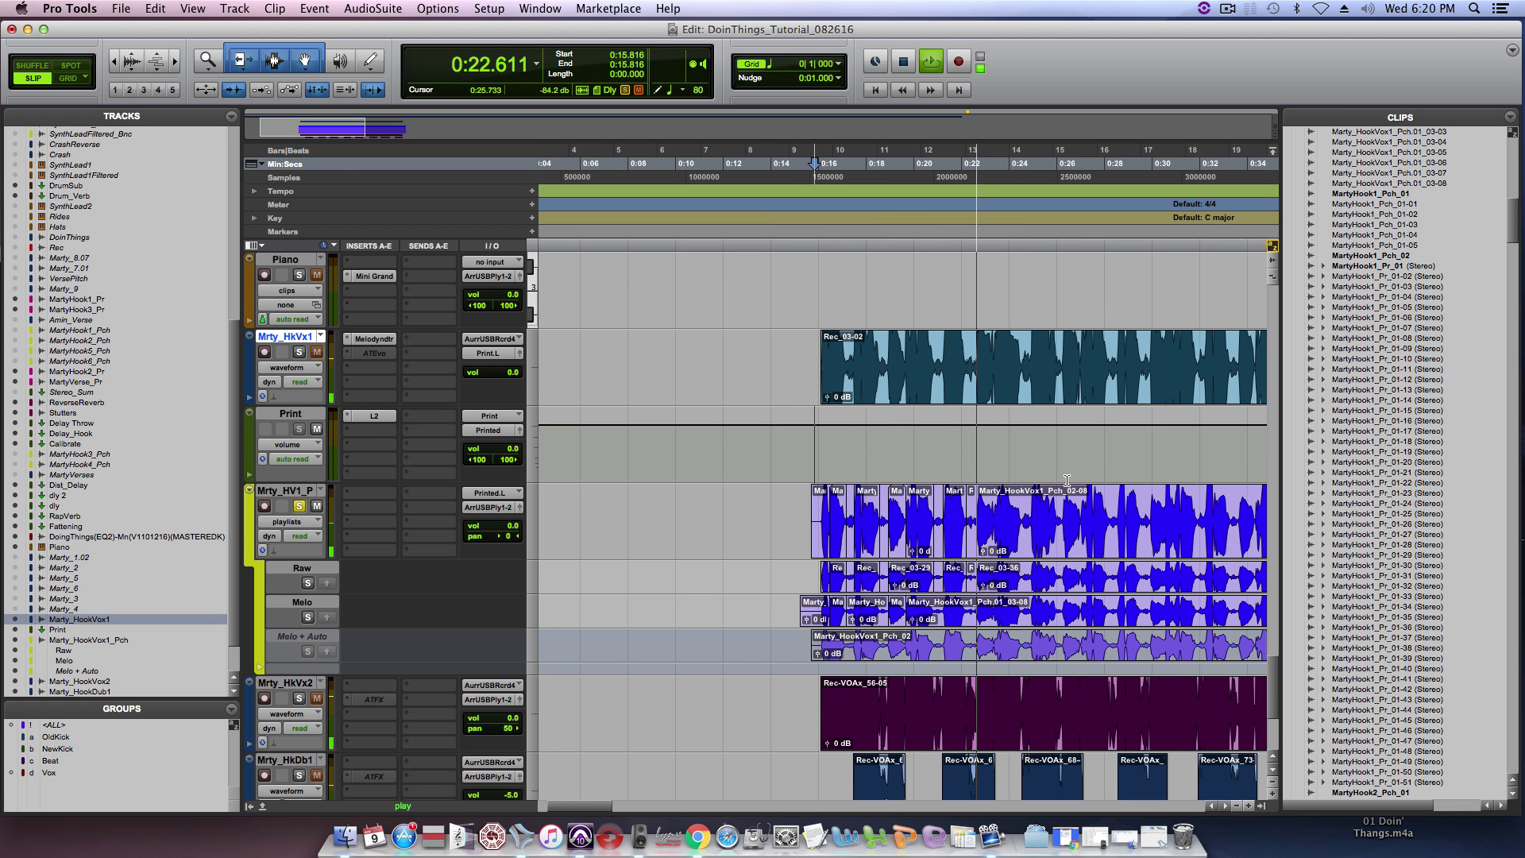
pyautogui.press('super+bracketright')
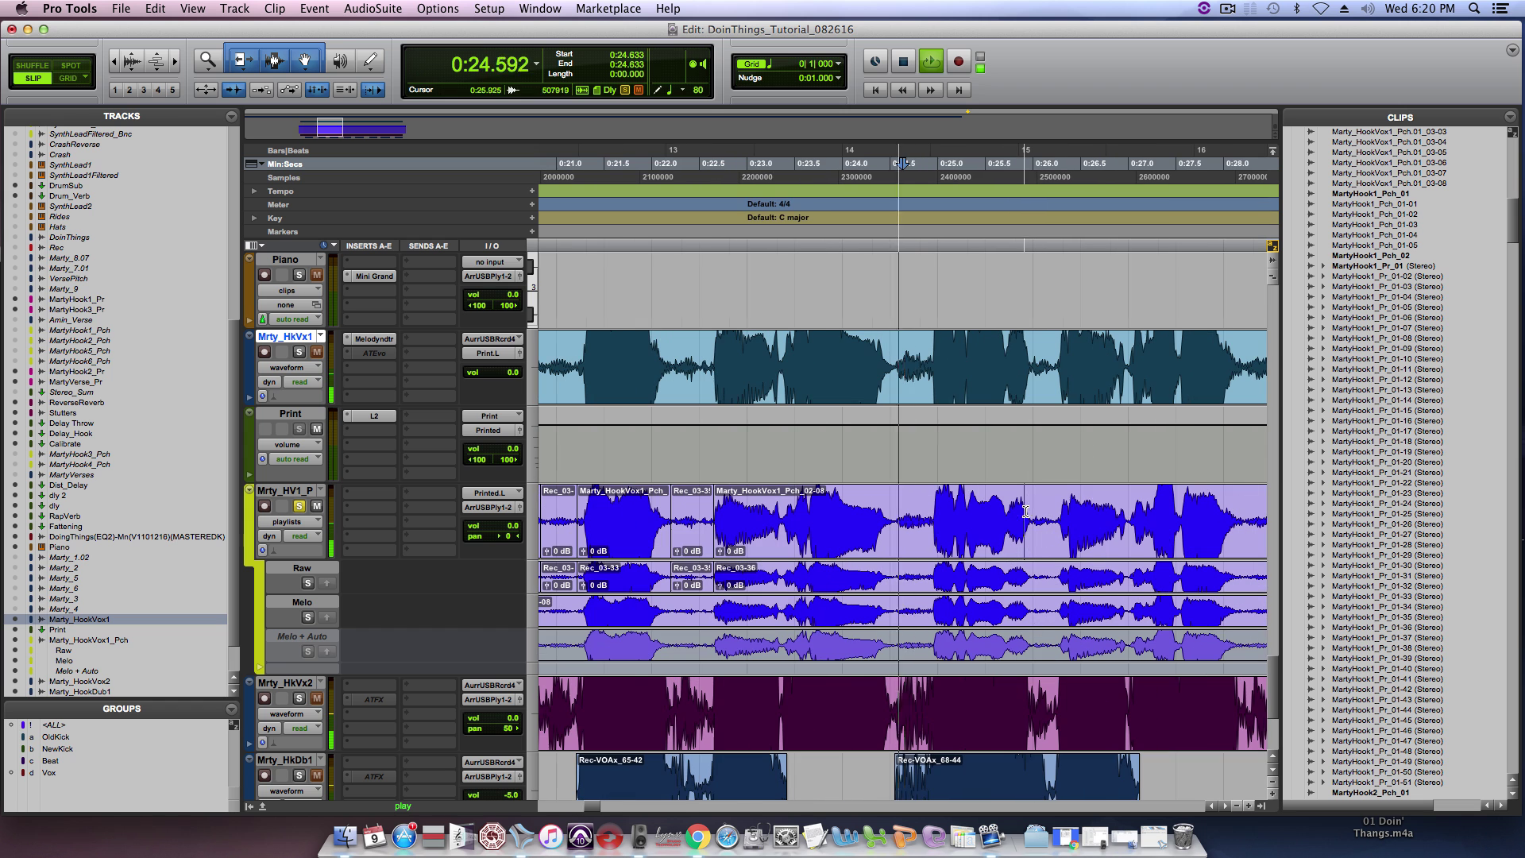
pyautogui.press('space')
# Step: Zoom in tightly around 0:24.5, then back out to show 0:21–0:28
pyautogui.press('super+bracketright')
pyautogui.press('super+bracketright')
pyautogui.press('super+bracketright')
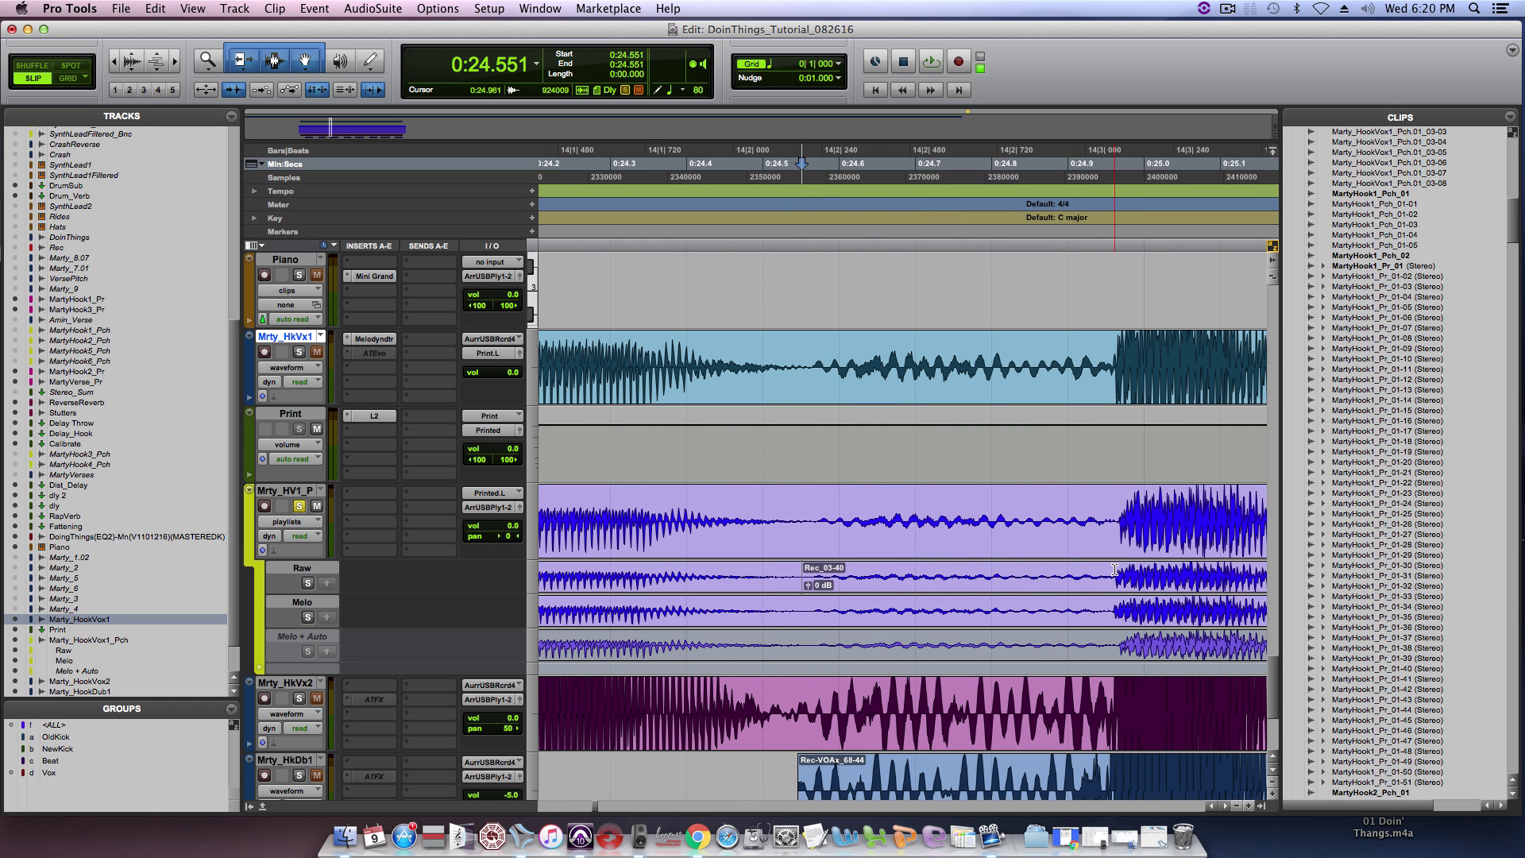
pyautogui.press('super+bracketleft')
pyautogui.press('super+bracketleft')
pyautogui.press('super+bracketleft')
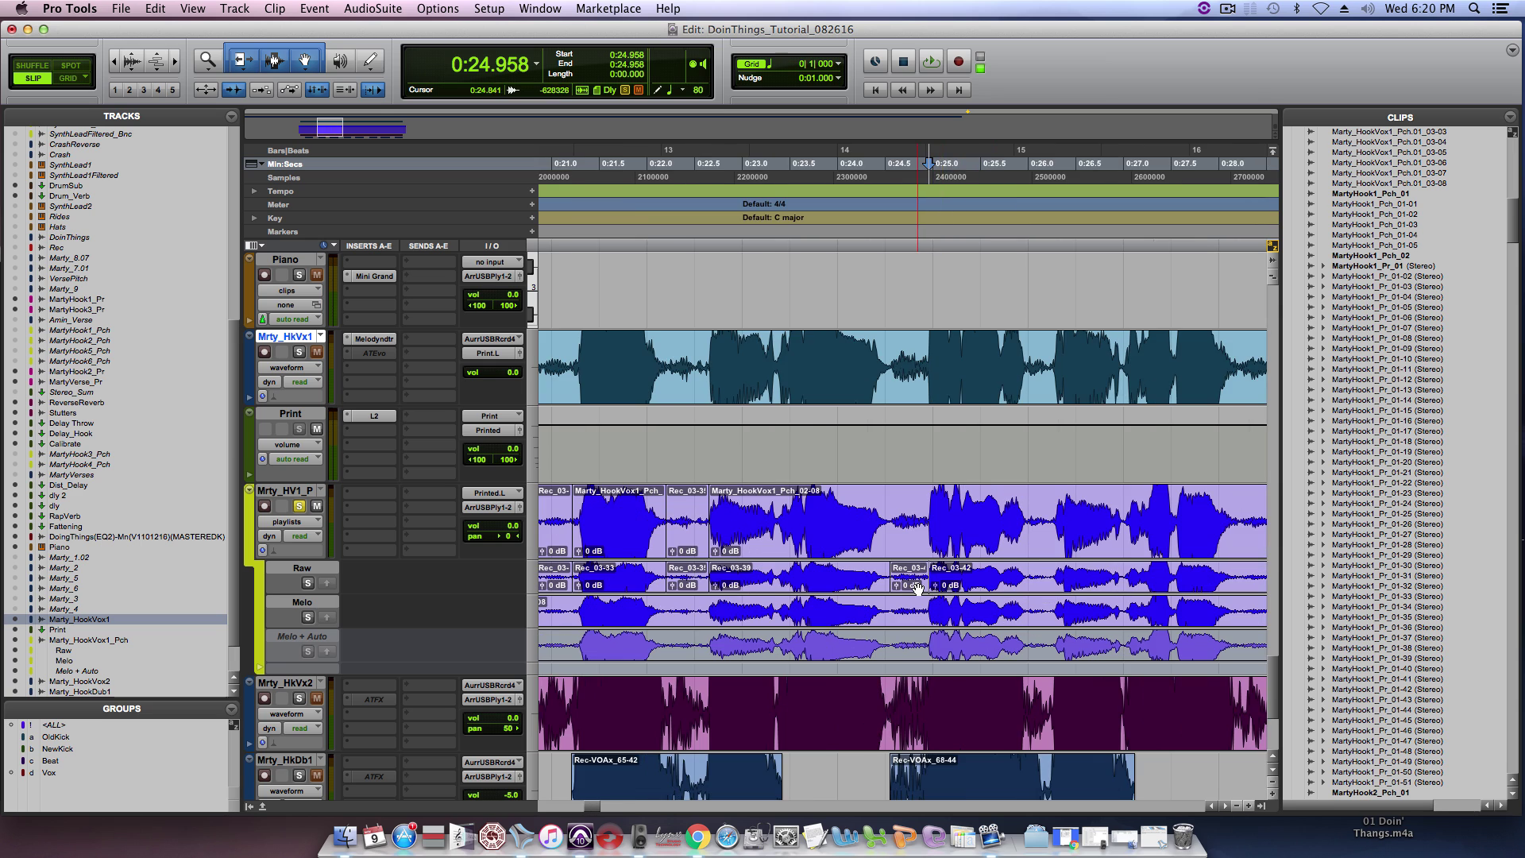